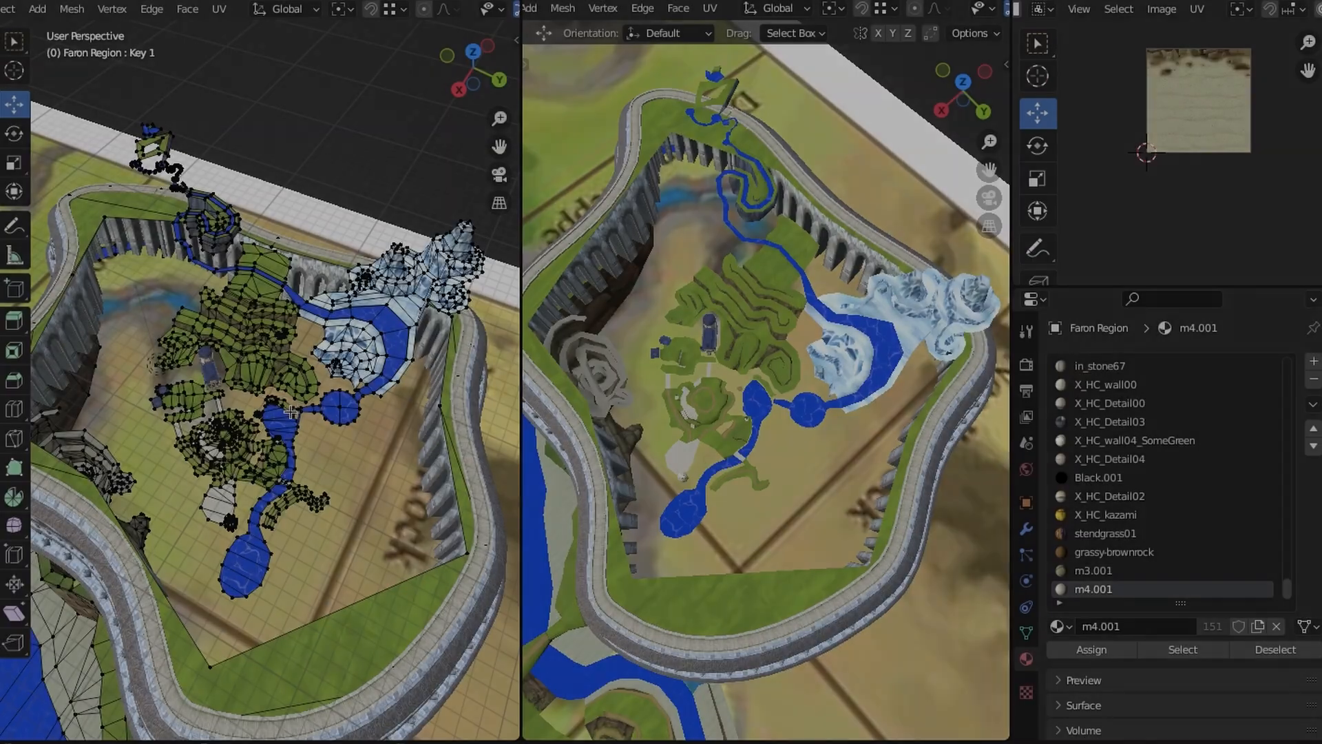
# Examine the arcaded wall, cliffs, river and spiral stone paths of the Faron Region from several angles
pyautogui.keyDown('shift'); pyautogui.moveTo(291, 412); pyautogui.dragTo(285, 408, button='middle'); pyautogui.keyUp('shift')
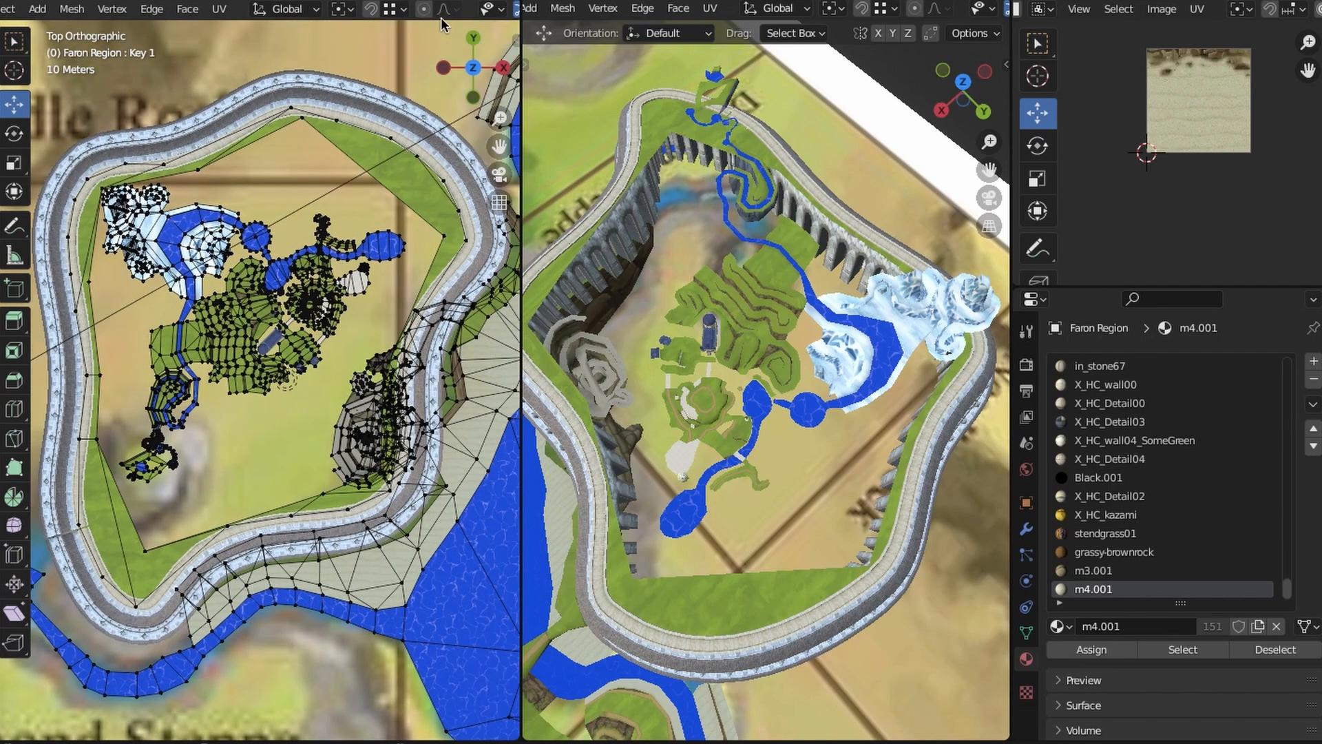
pyautogui.hscroll(4, 435, 5)
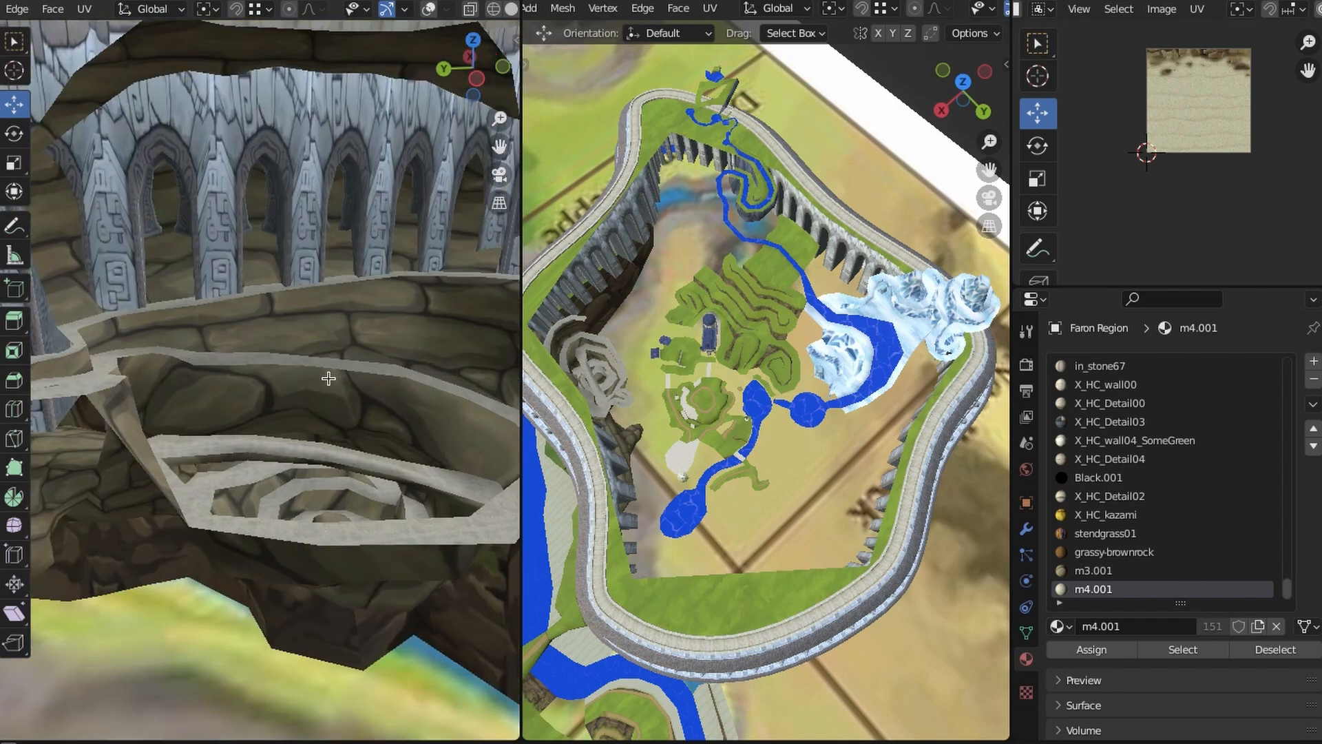
pyautogui.moveTo(329, 378); pyautogui.dragTo(259, 436, button='middle')
pyautogui.scroll(-1, 261, 364)
pyautogui.scroll(-3, 277, 424)
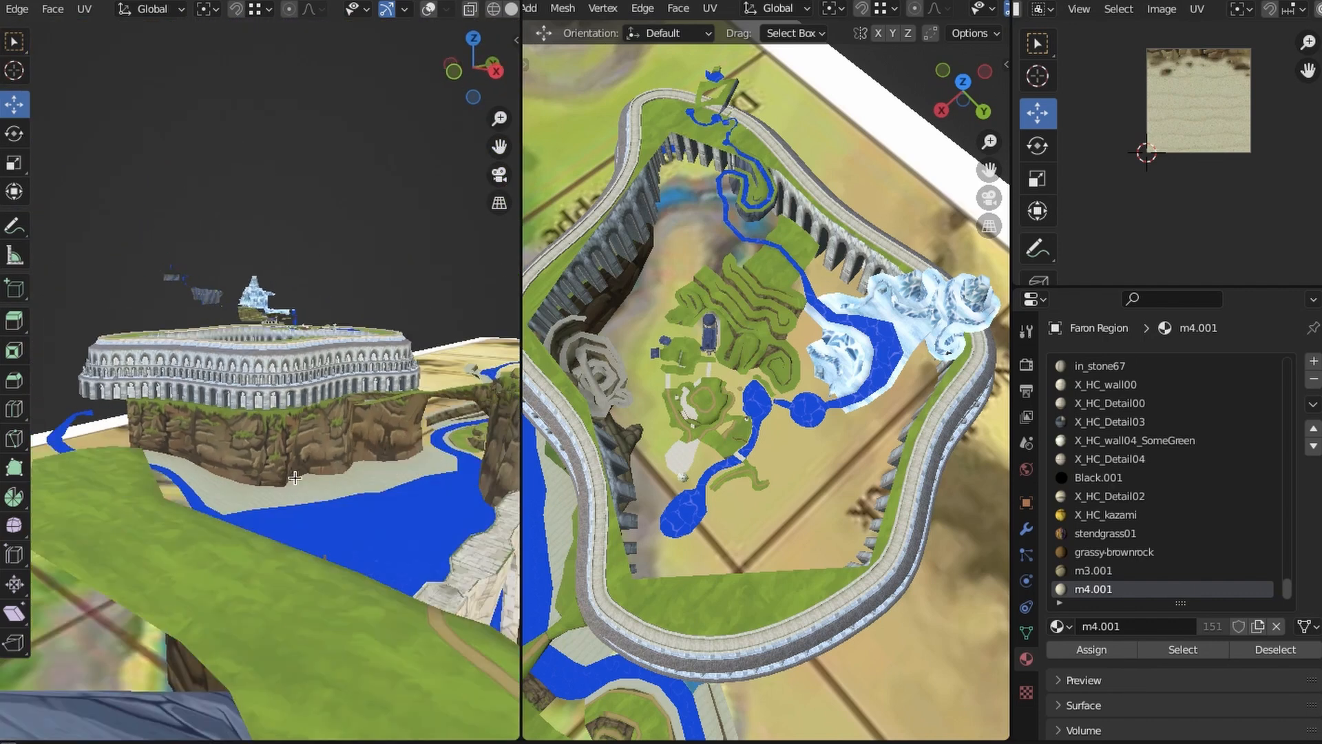
pyautogui.moveTo(294, 477); pyautogui.dragTo(395, 338, button='middle')
pyautogui.moveTo(265, 428); pyautogui.dragTo(247, 332, button='middle')
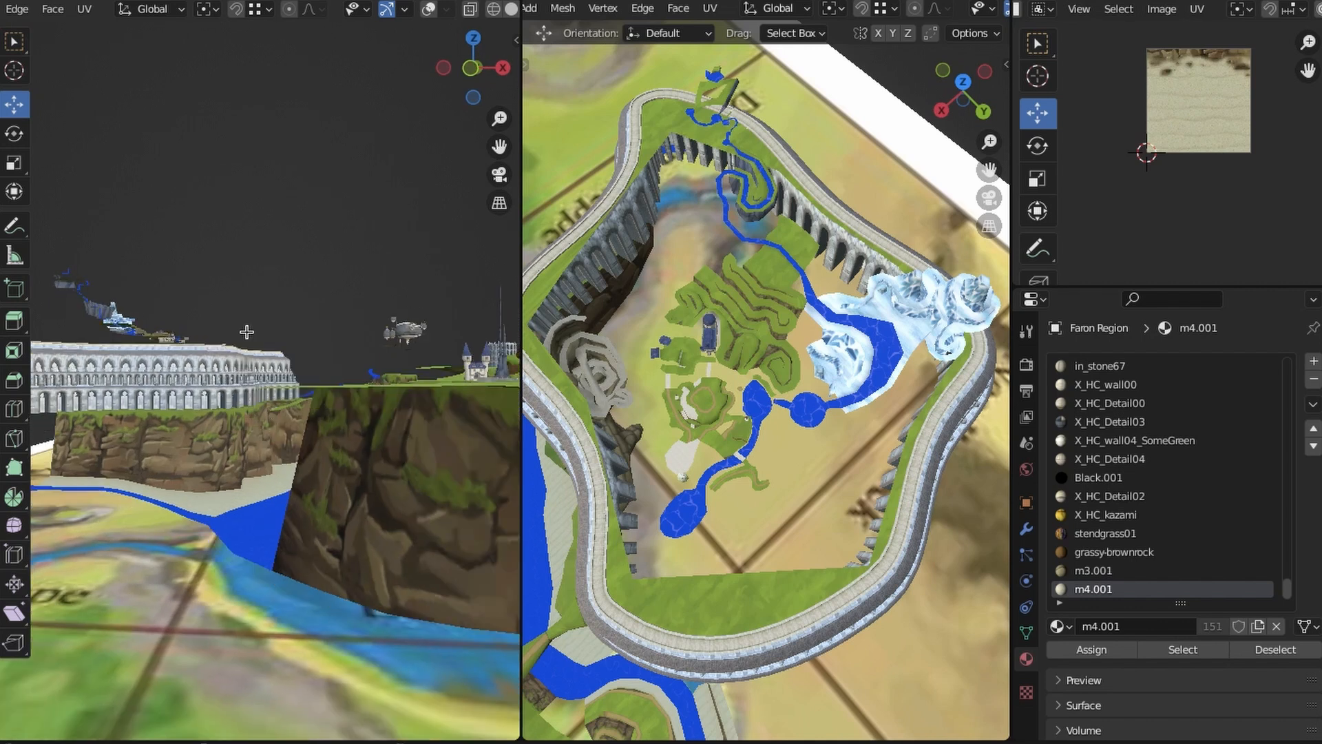
pyautogui.moveTo(399, 478)
pyautogui.mouseDown(button='middle')
pyautogui.moveTo(303, 721)
pyautogui.moveTo(393, 481)
pyautogui.mouseUp(button='middle')
pyautogui.scroll(-5, 354, 452)
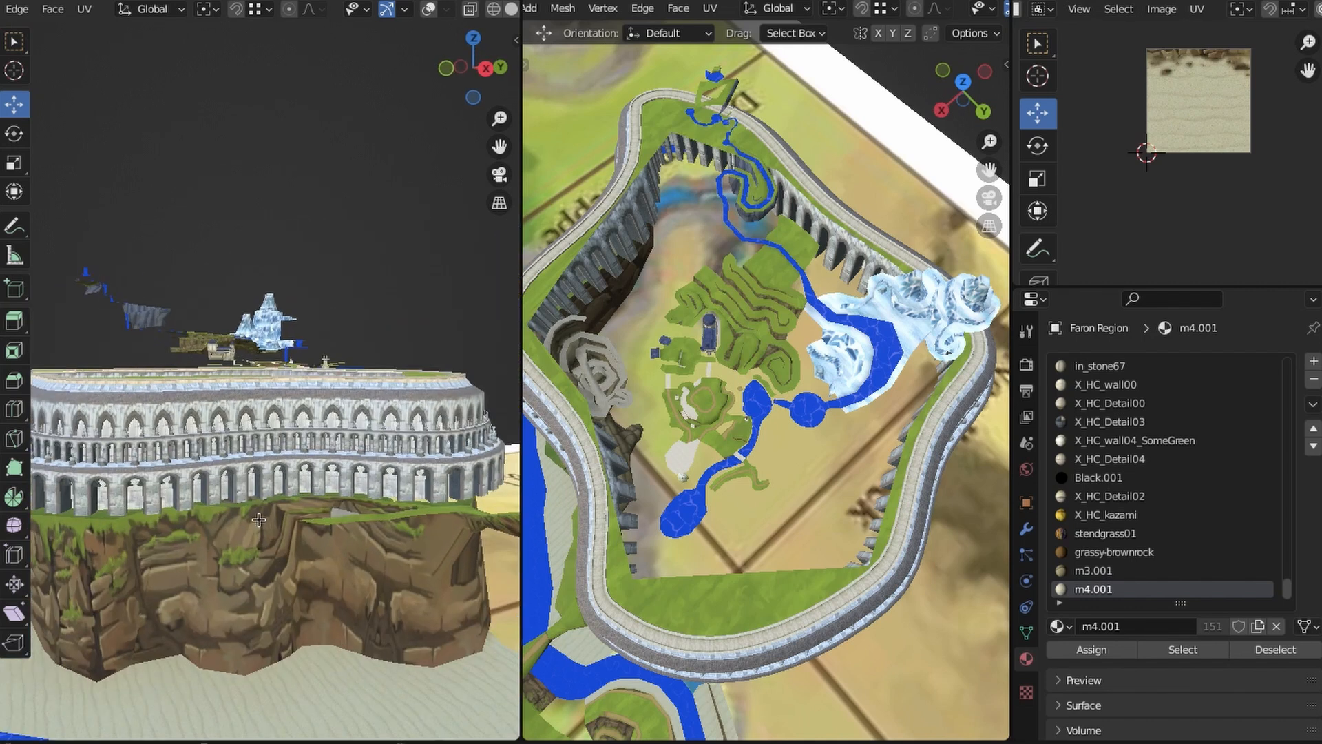
pyautogui.moveTo(258, 519)
pyautogui.mouseDown(button='middle')
pyautogui.moveTo(362, 513)
pyautogui.moveTo(274, 508)
pyautogui.mouseUp(button='middle')
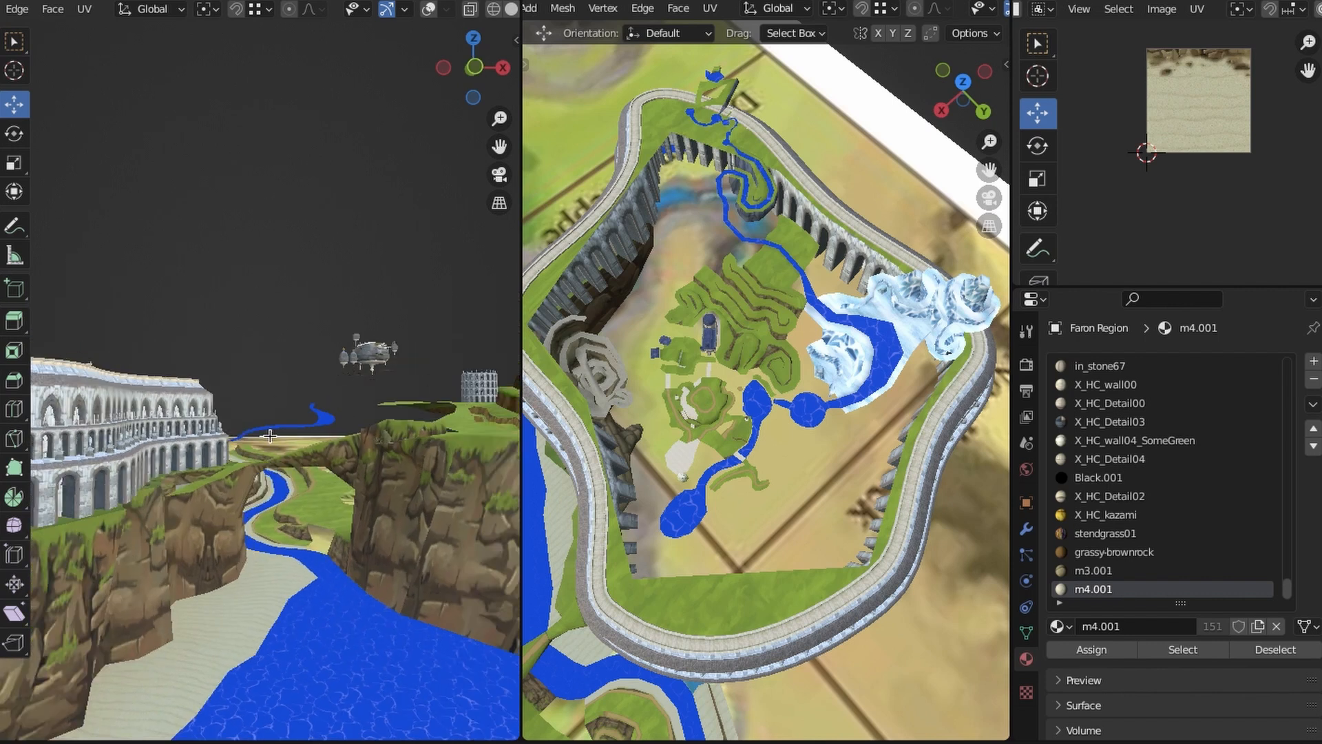
pyautogui.moveTo(103, 377); pyautogui.dragTo(180, 387, button='middle')
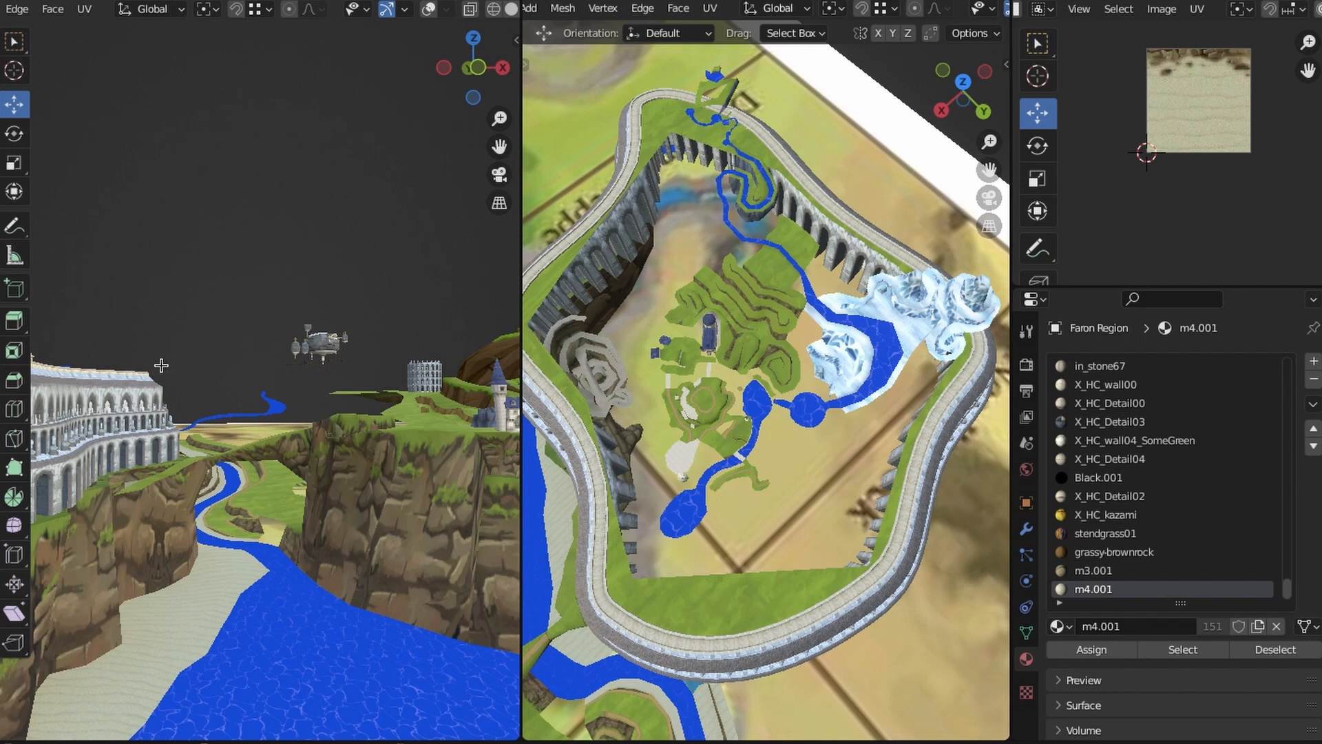
pyautogui.moveTo(353, 476); pyautogui.dragTo(343, 531, button='middle')
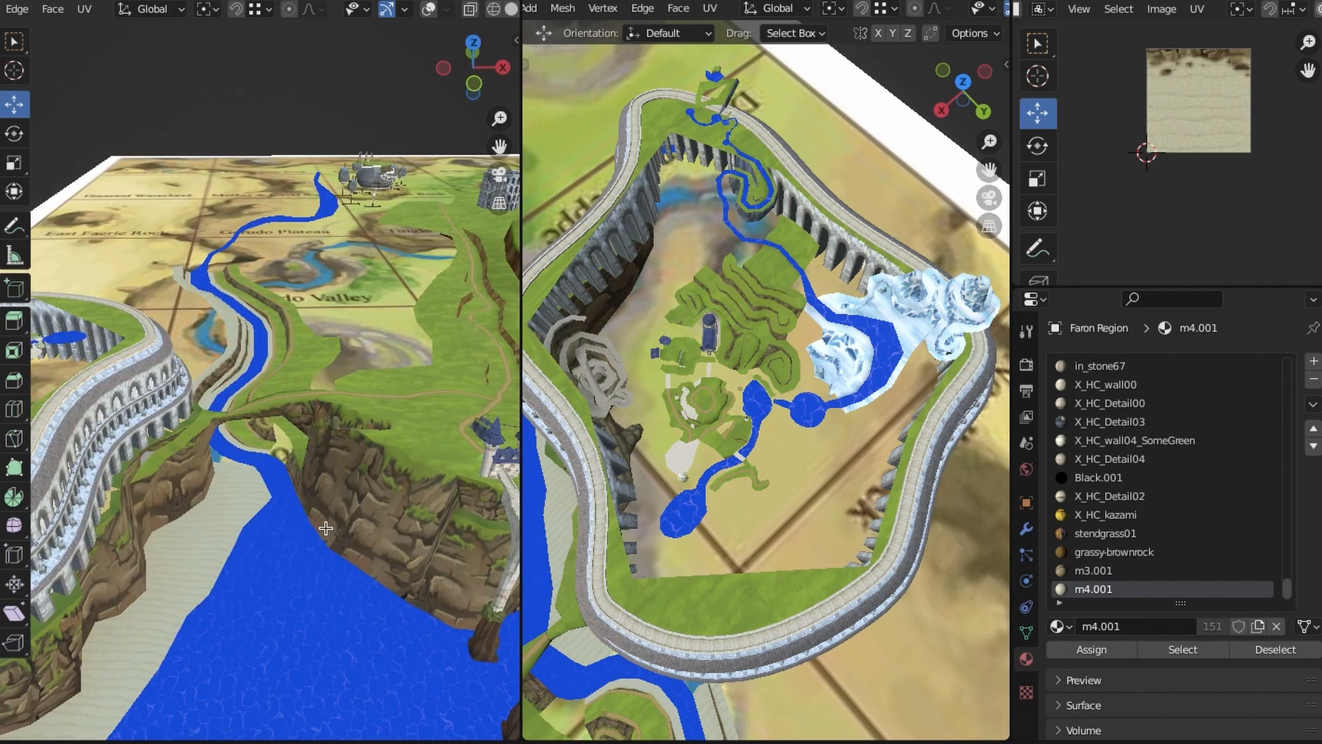
pyautogui.keyDown('shift'); pyautogui.moveTo(275, 478); pyautogui.dragTo(375, 440, button='middle'); pyautogui.keyUp('shift')
pyautogui.keyDown('shift'); pyautogui.moveTo(265, 427); pyautogui.dragTo(336, 433, button='middle'); pyautogui.keyUp('shift')
pyautogui.scroll(-3, 395, 488)
pyautogui.scroll(5, 353, 461)
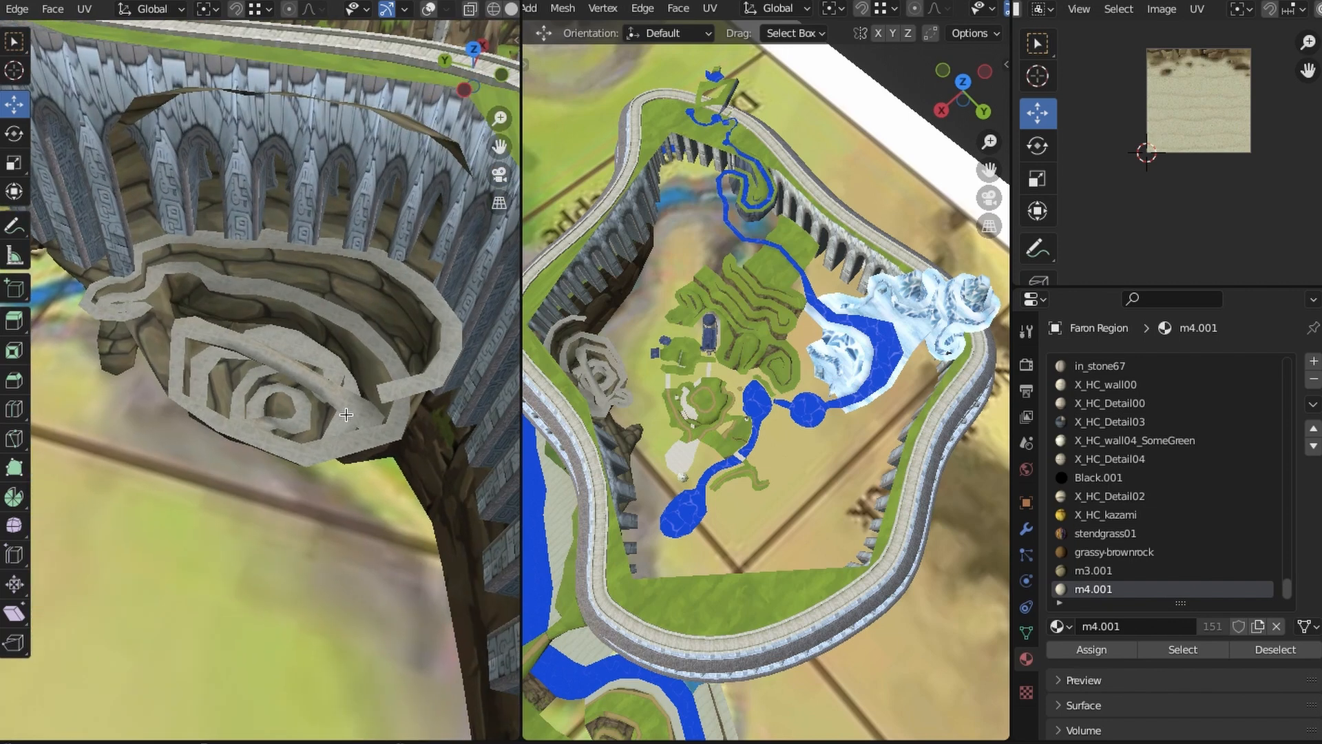
# Turn the viewport overlays back on and inspect the mesh of the spiral stone path inside the enclosure
pyautogui.moveTo(273, 449); pyautogui.dragTo(271, 416, button='middle')
pyautogui.scroll(-4, 358, 427)
pyautogui.moveTo(369, 420); pyautogui.dragTo(310, 439, button='middle')
pyautogui.scroll(-4, 275, 403)
pyautogui.click(428, 10)
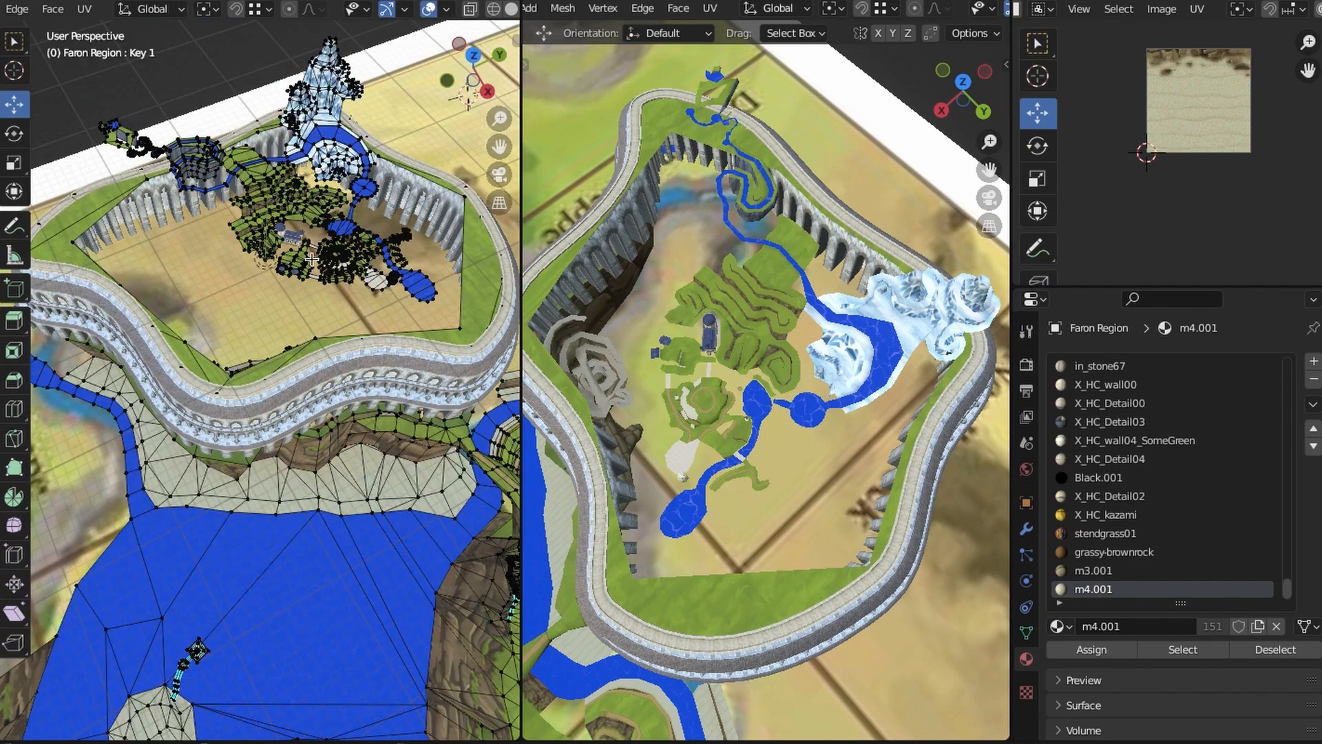
pyautogui.moveTo(200, 403); pyautogui.dragTo(302, 487, button='middle')
pyautogui.scroll(4, 303, 487)
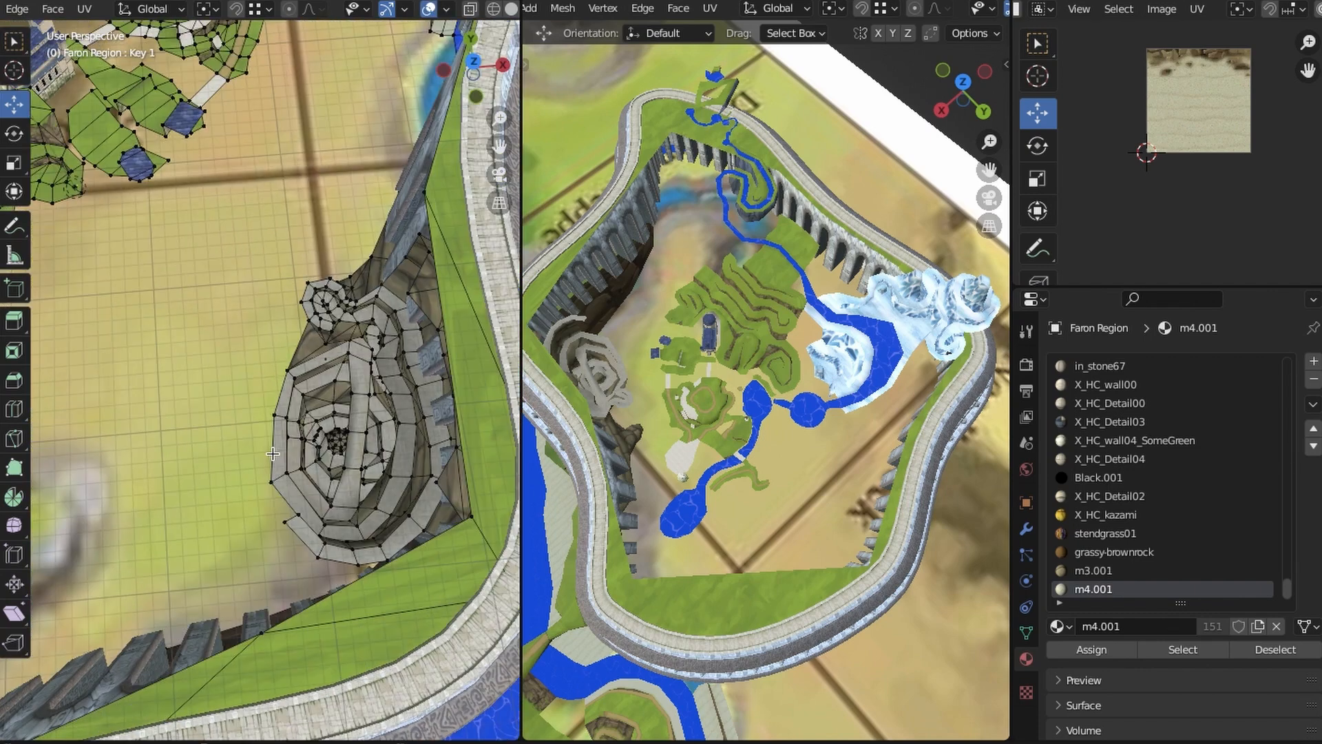
pyautogui.moveTo(213, 496); pyautogui.dragTo(296, 369, button='middle')
pyautogui.click(295, 362)
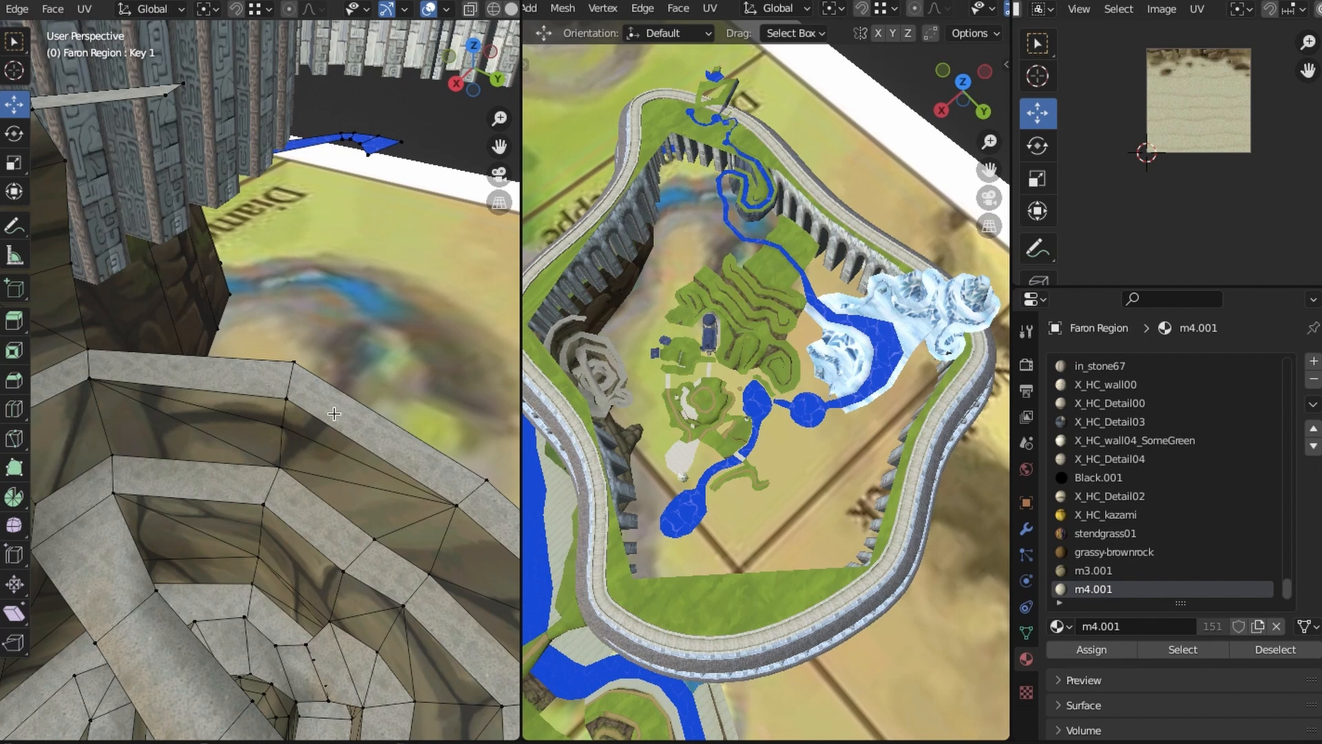
# Duplicate one section of the spiral's outer ledge, including its top and side wall, and place the copy about 52 m away
pyautogui.keyDown('shift'); pyautogui.moveTo(310, 428); pyautogui.dragTo(382, 385, button='middle'); pyautogui.keyUp('shift')
pyautogui.moveTo(334, 461)
pyautogui.mouseDown(button='middle')
pyautogui.moveTo(241, 341)
pyautogui.moveTo(348, 458)
pyautogui.mouseUp(button='middle')
pyautogui.click(429, 308)
pyautogui.keyDown('shift'); pyautogui.click(434, 270); pyautogui.keyUp('shift')
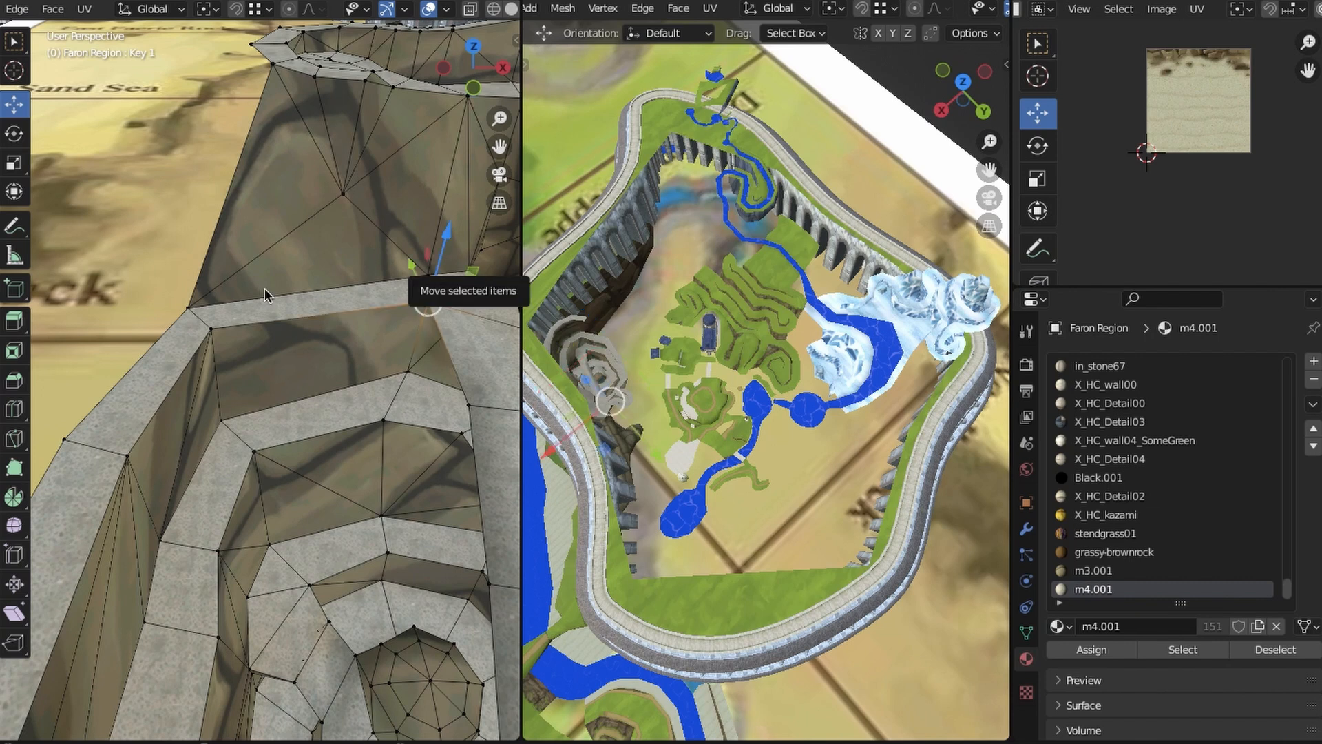
pyautogui.keyDown('shift'); pyautogui.click(182, 308); pyautogui.keyUp('shift')
pyautogui.keyDown('shift'); pyautogui.click(207, 331); pyautogui.keyUp('shift')
pyautogui.keyDown('shift'); pyautogui.click(219, 414); pyautogui.keyUp('shift')
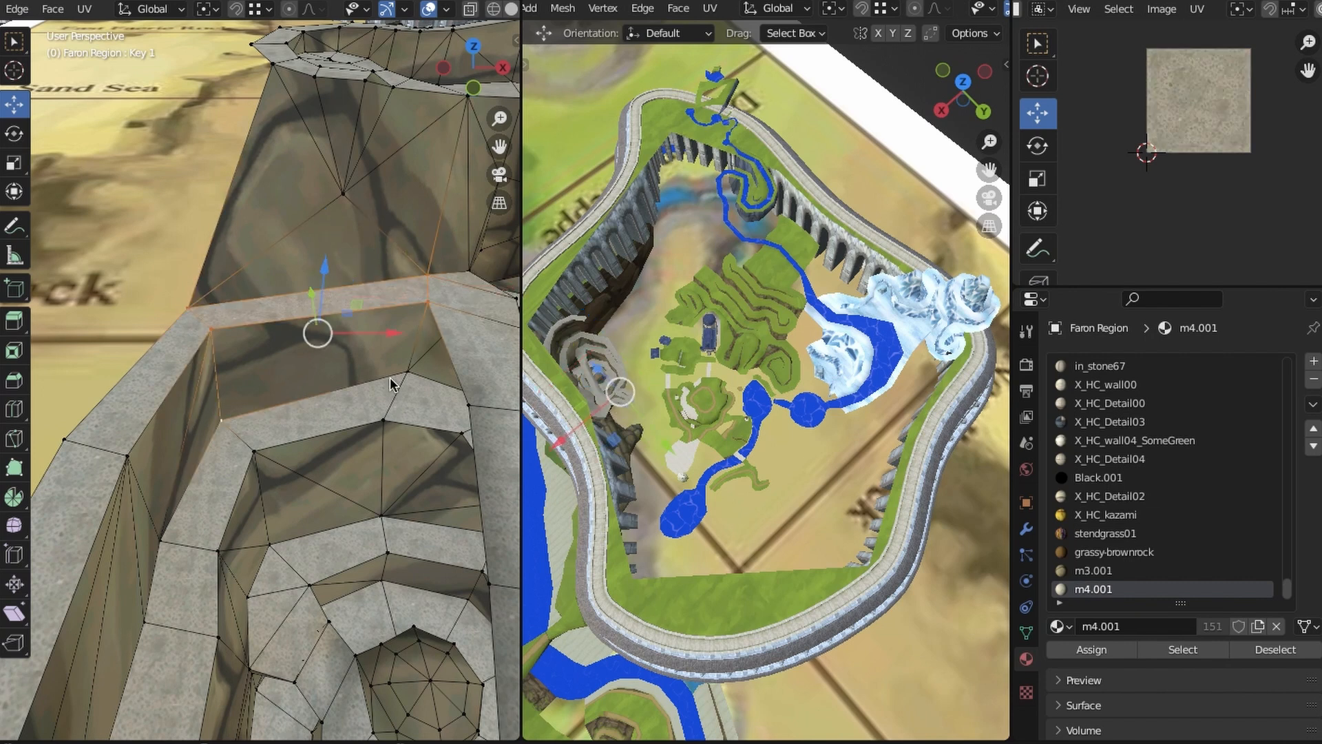
pyautogui.keyDown('shift'); pyautogui.click(393, 379); pyautogui.keyUp('shift')
pyautogui.moveTo(396, 401); pyautogui.dragTo(296, 365, button='middle')
pyautogui.press('g')
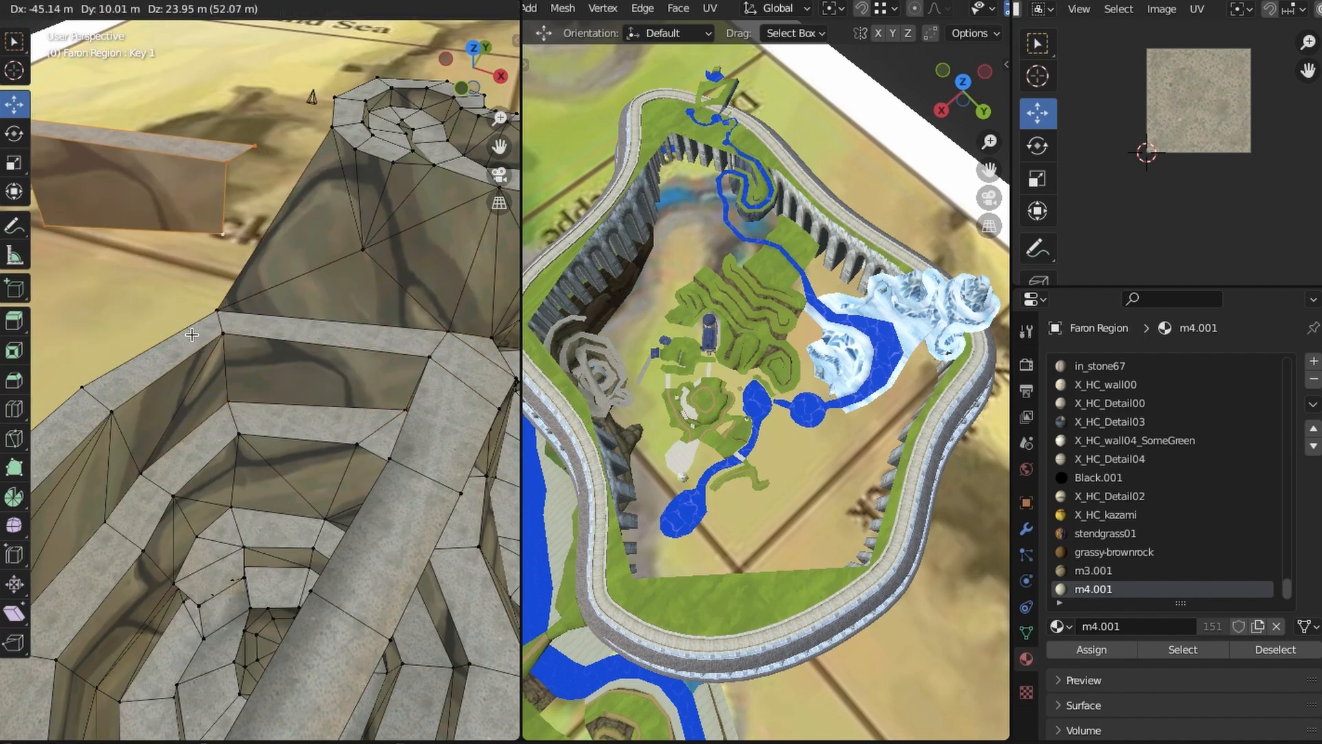
pyautogui.click(187, 335)
# Rotate the duplicated ledge section about 37 degrees around the global Z axis
pyautogui.keyDown('shift'); pyautogui.moveTo(196, 336); pyautogui.dragTo(327, 482, button='middle'); pyautogui.keyUp('shift')
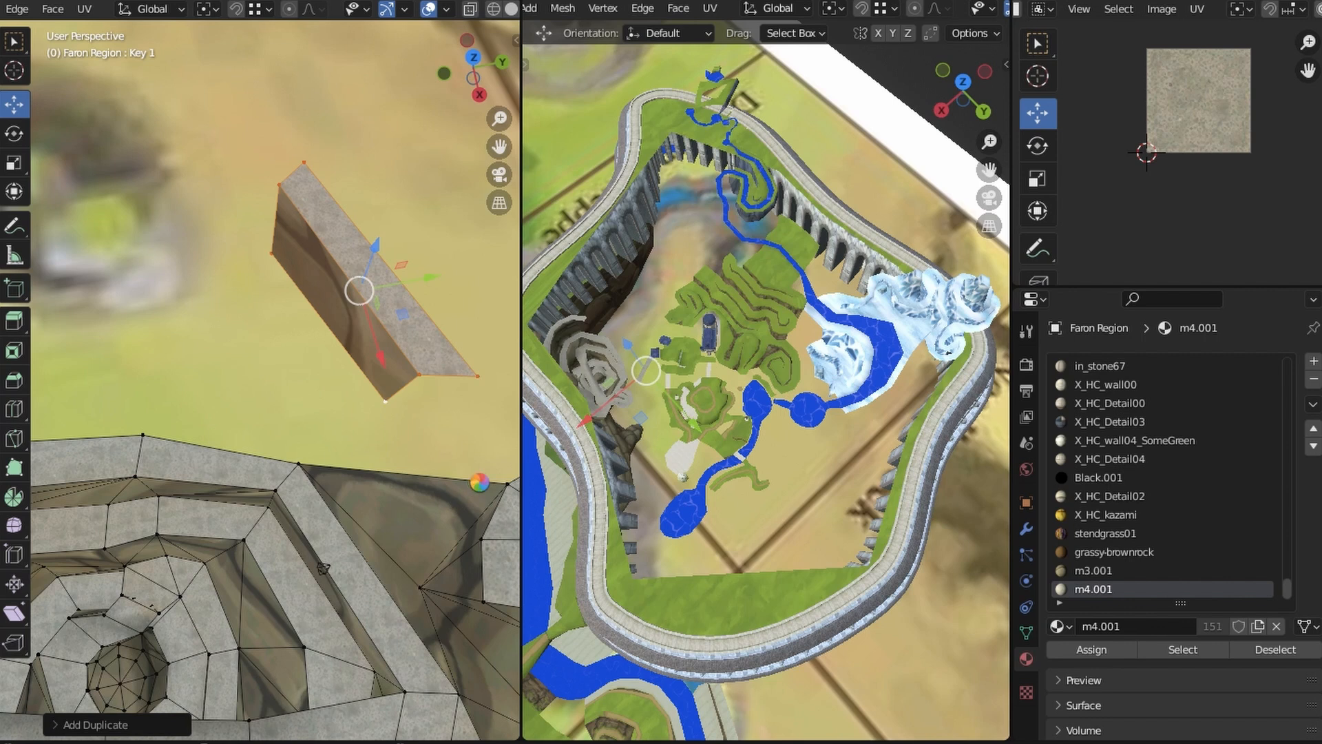
pyautogui.press('r')
pyautogui.press('z')
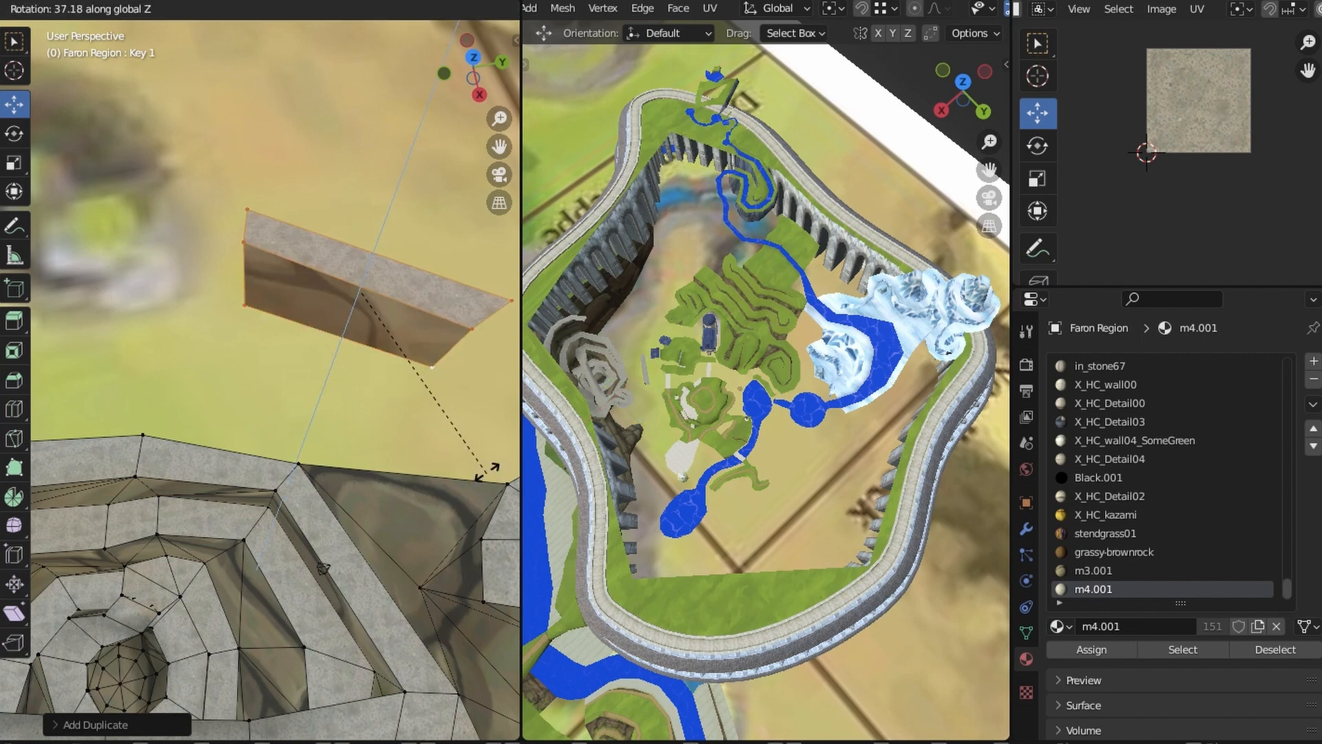
pyautogui.click(485, 473)
pyautogui.scroll(-3, 430, 368)
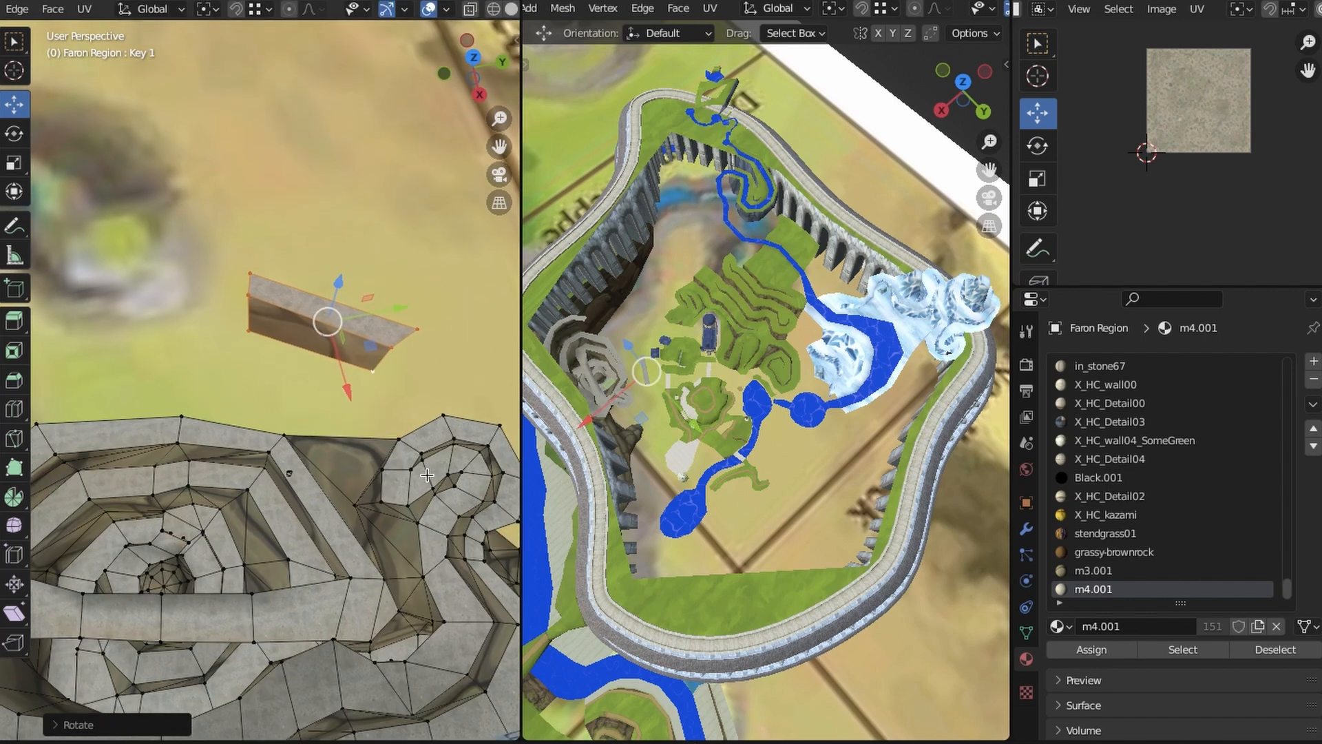
# From the top view, place the duplicated section beside the spiral's outer edge and rotate it about 21 degrees around Z to follow that edge
pyautogui.click(475, 59)
pyautogui.scroll(-4, 290, 389)
pyautogui.scroll(2, 290, 389)
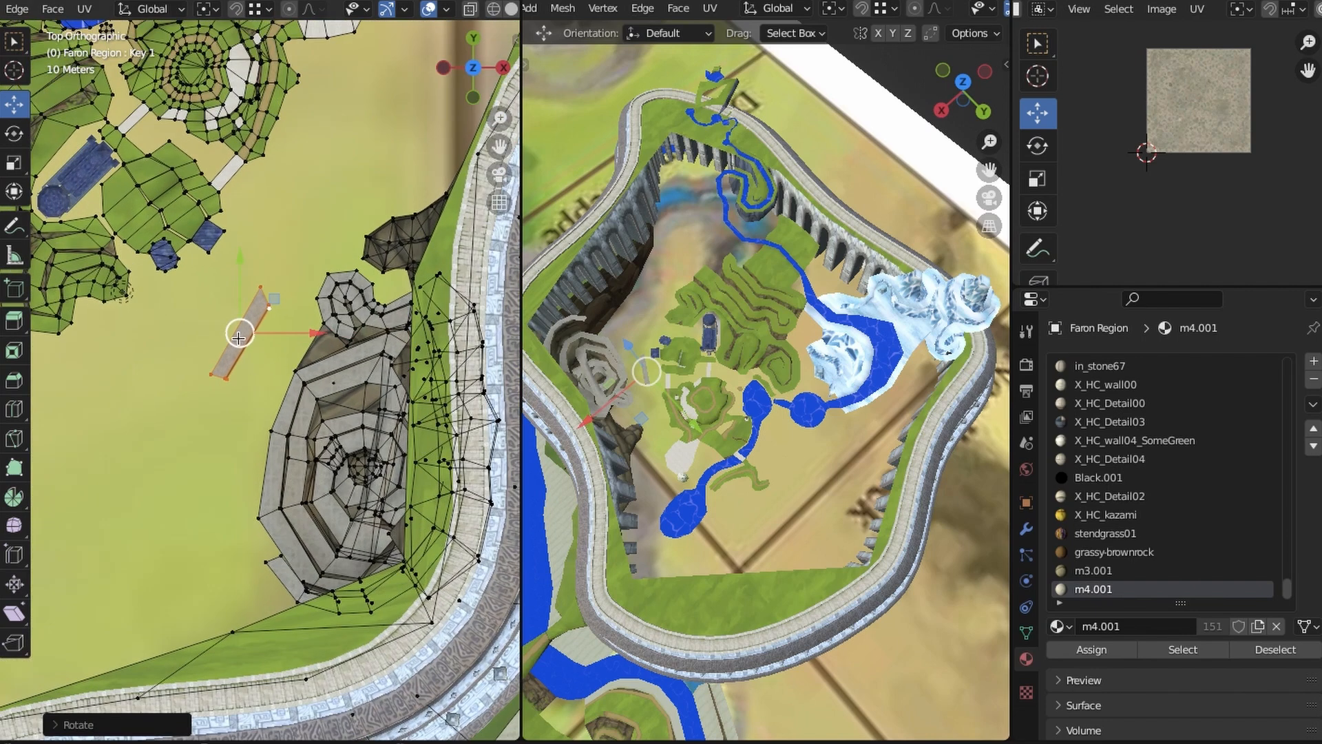
pyautogui.press('g')
pyautogui.click(233, 471)
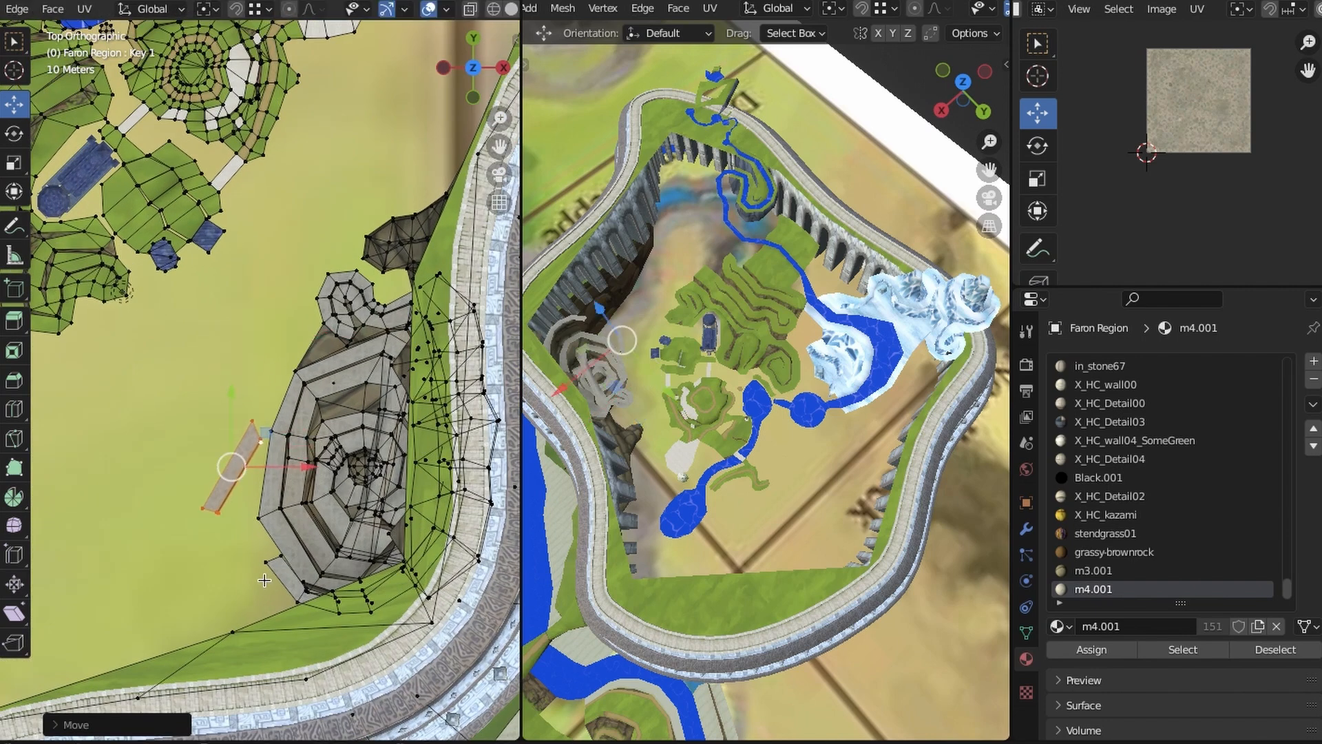
pyautogui.press('r')
pyautogui.press('z')
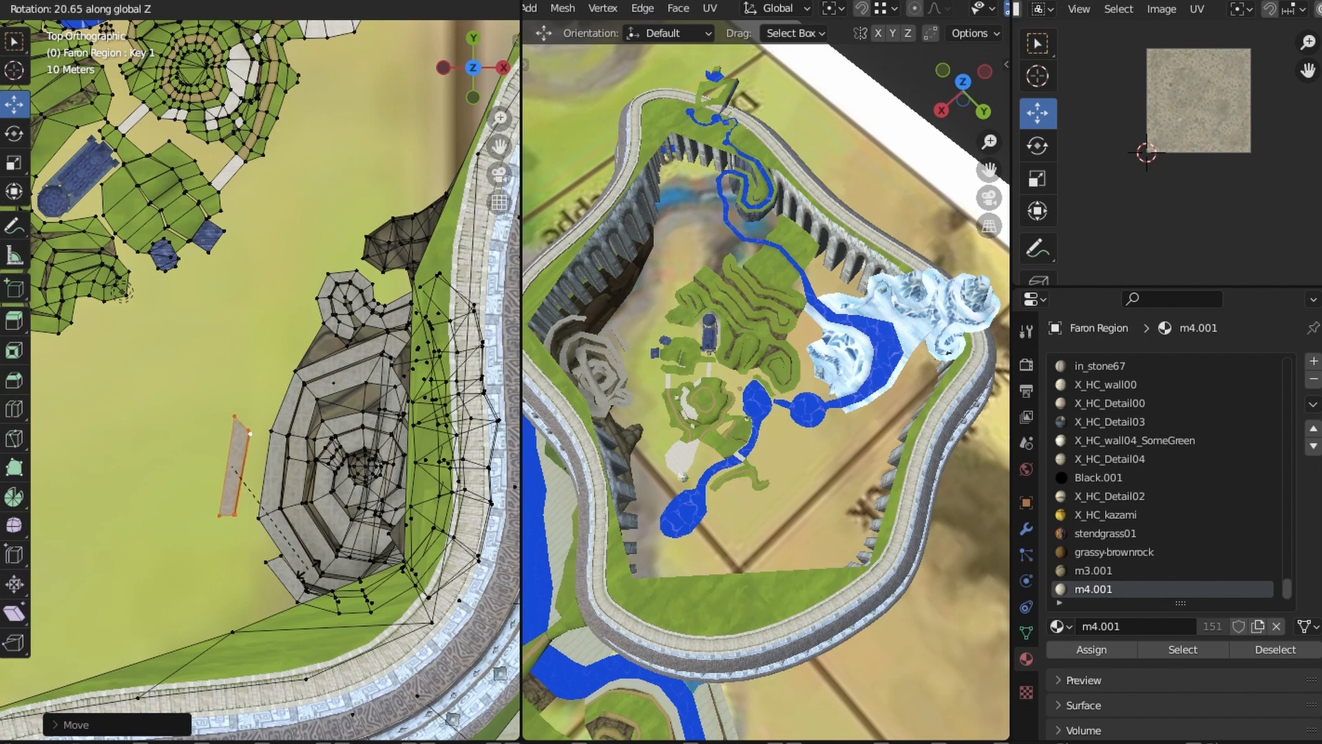
pyautogui.click(271, 516)
pyautogui.press('g')
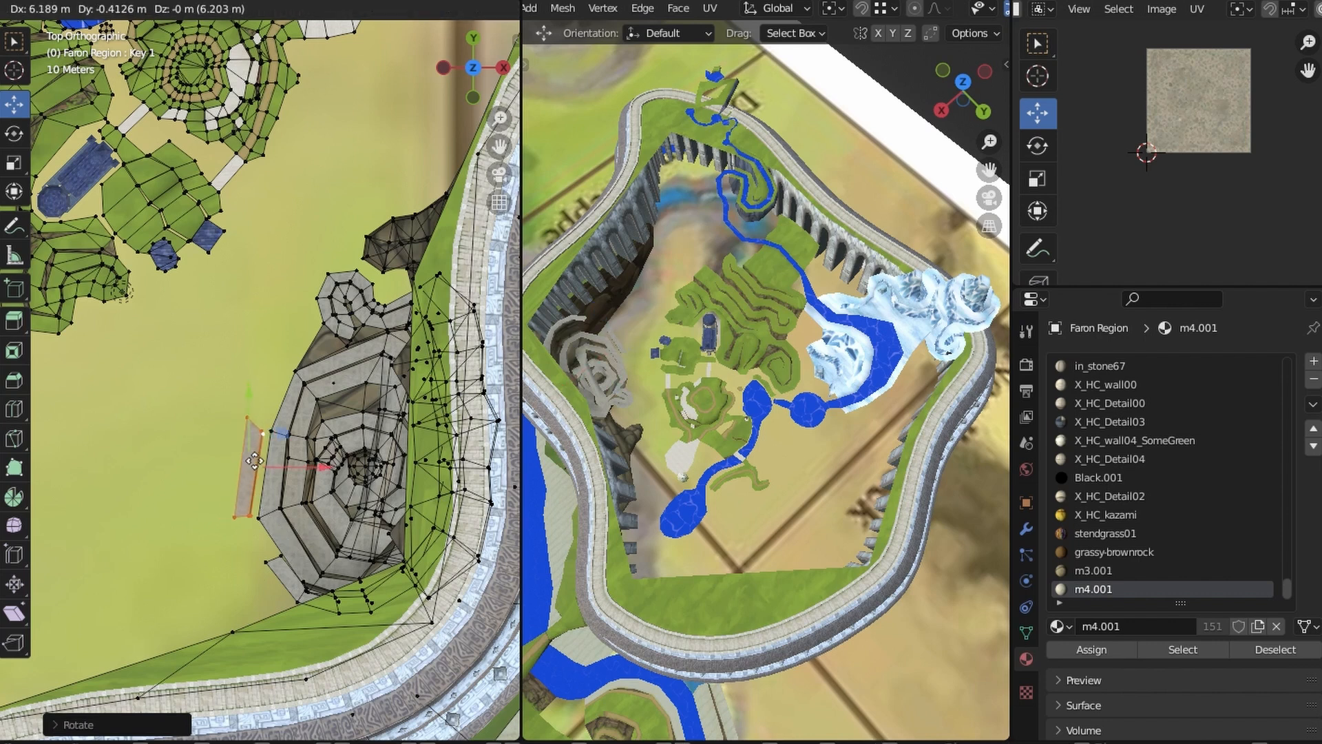
pyautogui.click(257, 459)
# Raise the two lower vertices of the duplicated section's side wall to shorten the wall
pyautogui.moveTo(256, 459); pyautogui.dragTo(295, 414, button='middle')
pyautogui.click(333, 372)
pyautogui.keyDown('ctrl'); pyautogui.scroll(-3, 294, 413); pyautogui.keyUp('ctrl')
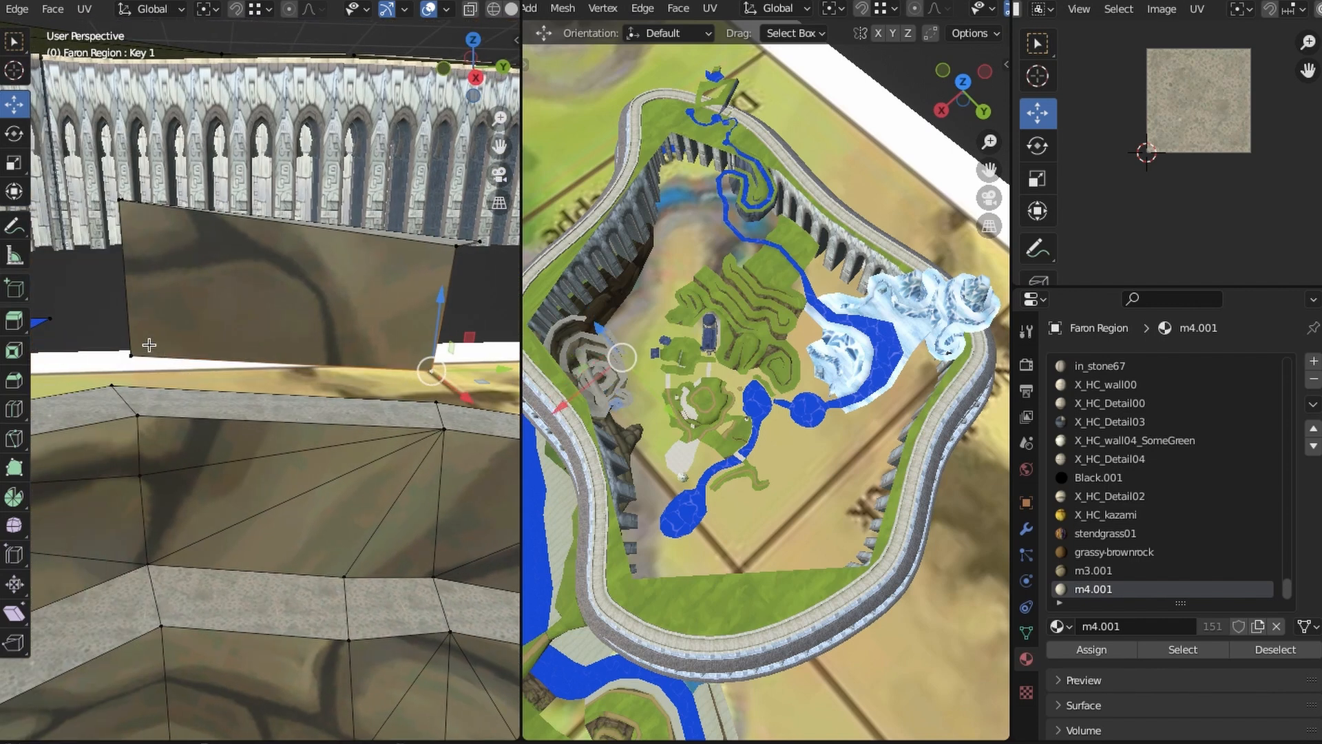
pyautogui.keyDown('shift'); pyautogui.click(122, 345); pyautogui.keyUp('shift')
pyautogui.moveTo(280, 280); pyautogui.dragTo(279, 230)
# Select the whole linked ledge section and raise it slightly along the Z axis
pyautogui.moveTo(279, 229); pyautogui.dragTo(110, 290, button='middle')
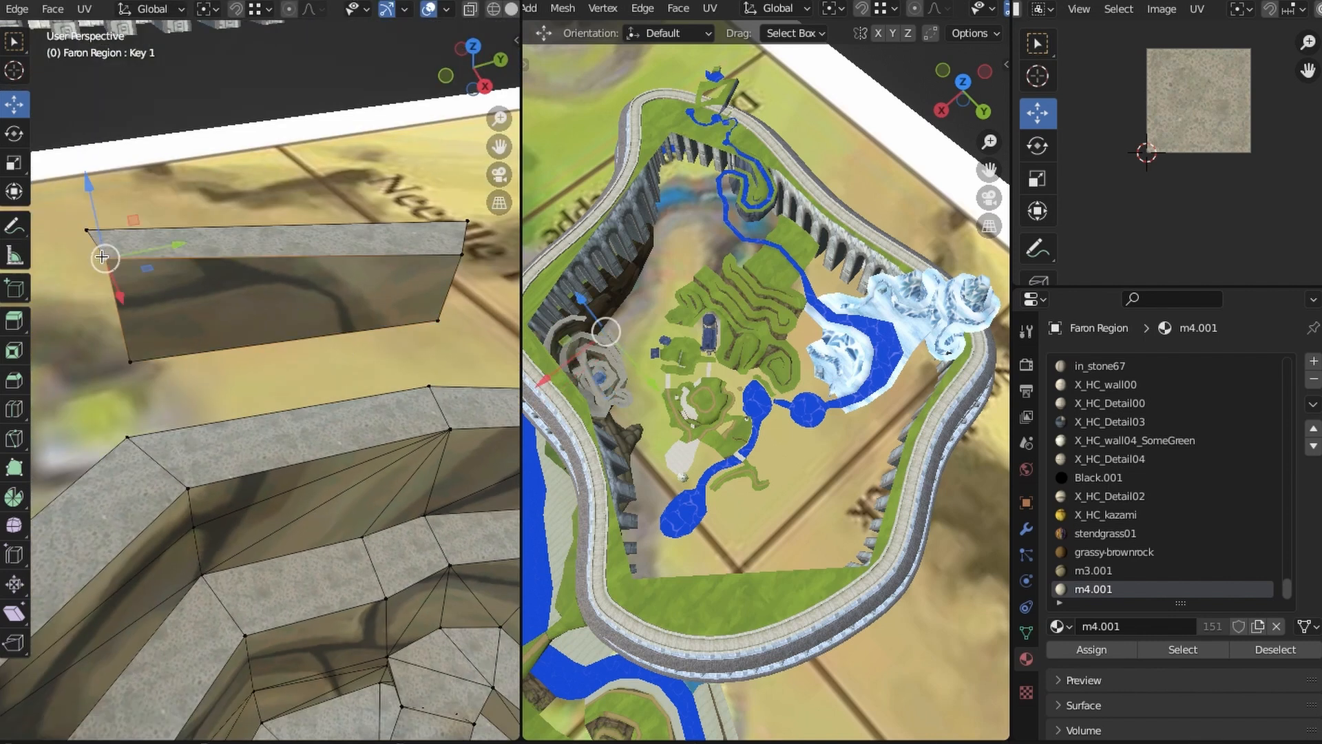
pyautogui.hotkey('ctrl', 'l')
pyautogui.moveTo(285, 349); pyautogui.dragTo(267, 316, button='middle')
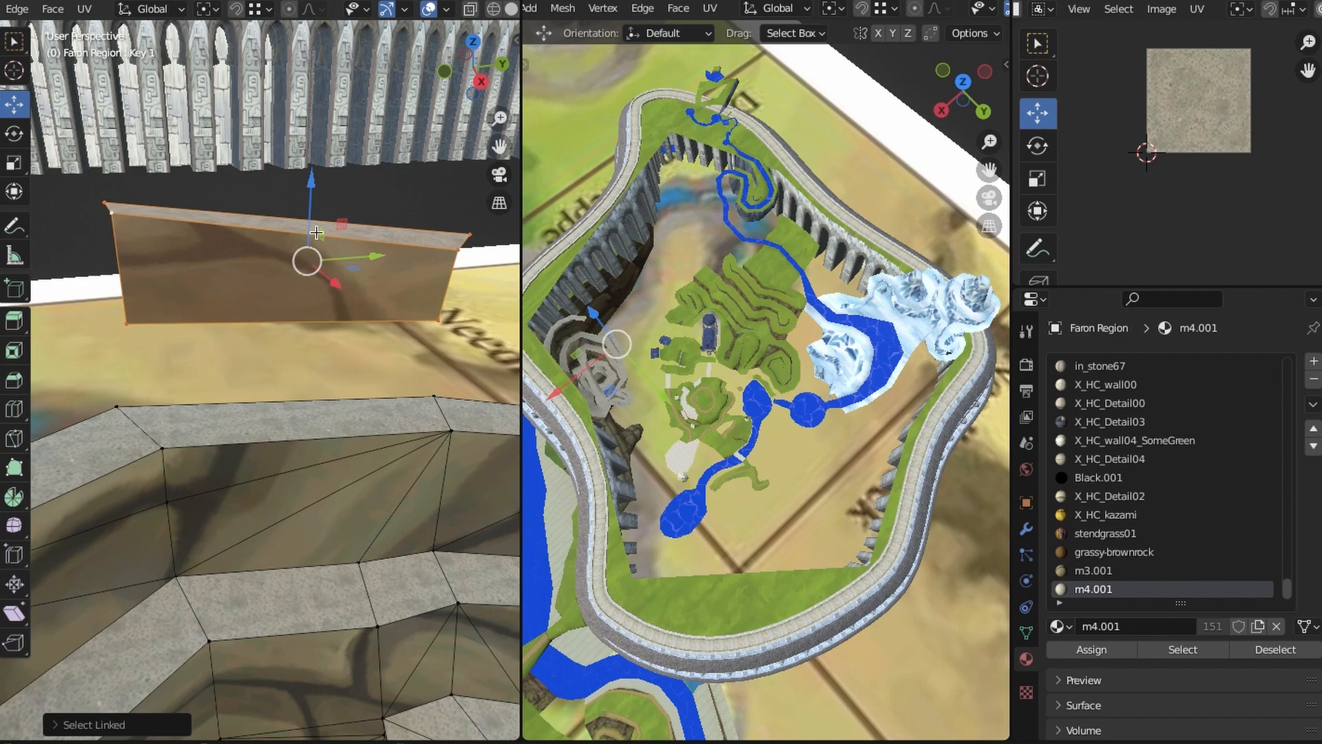
pyautogui.moveTo(321, 374); pyautogui.dragTo(316, 161, button='middle')
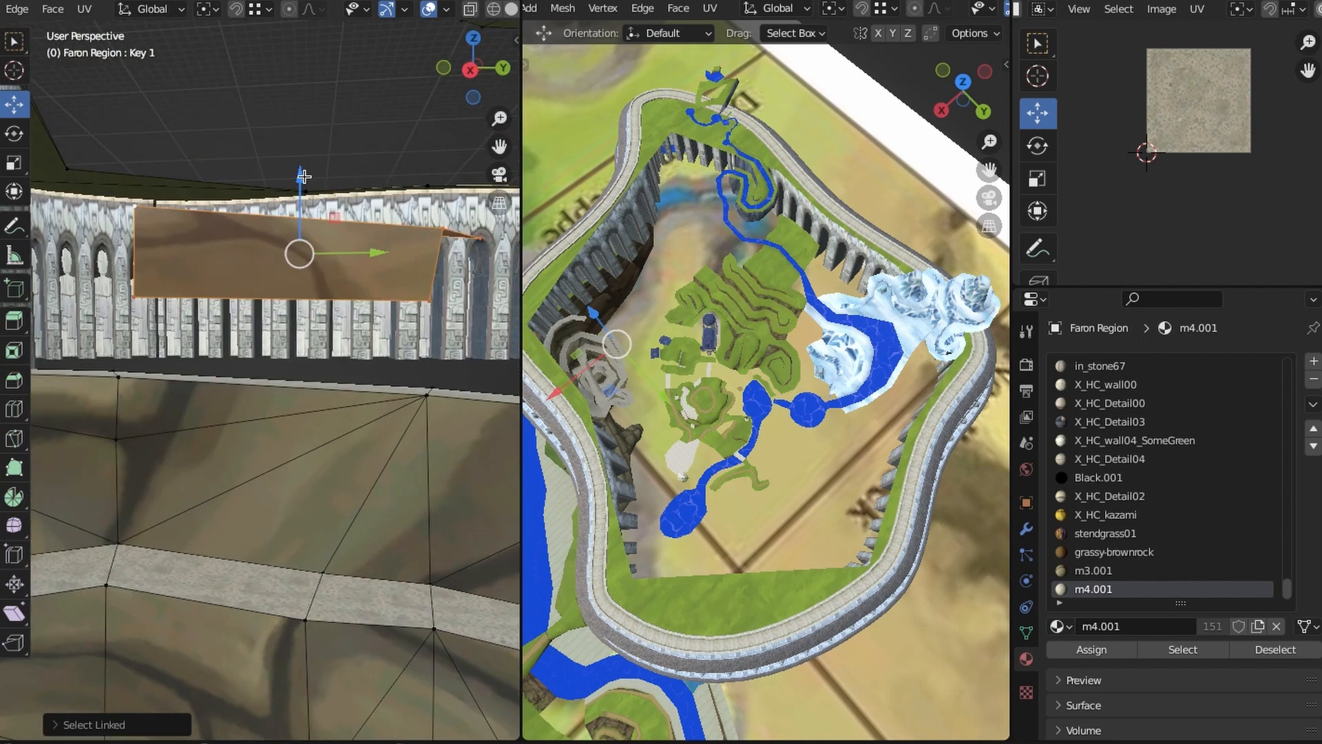
pyautogui.moveTo(300, 177); pyautogui.dragTo(301, 139)
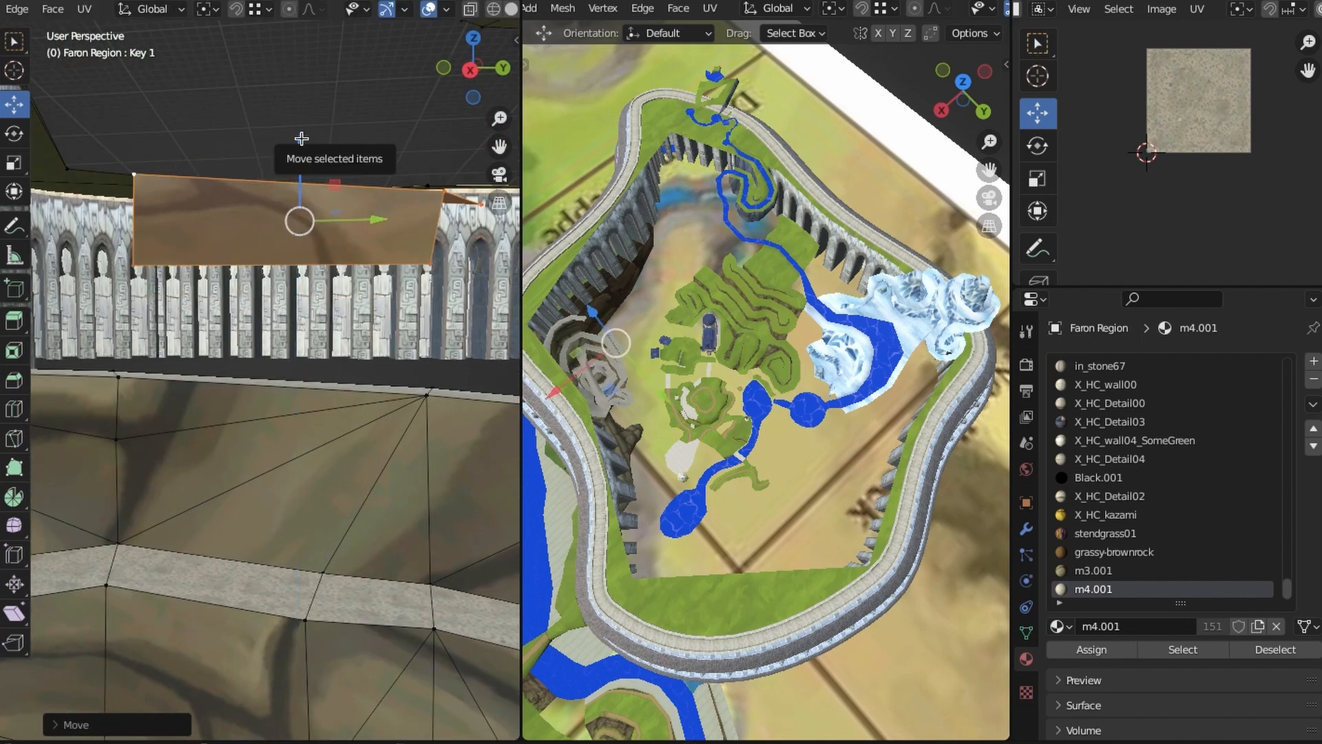
pyautogui.moveTo(314, 217); pyautogui.dragTo(332, 276, button='middle')
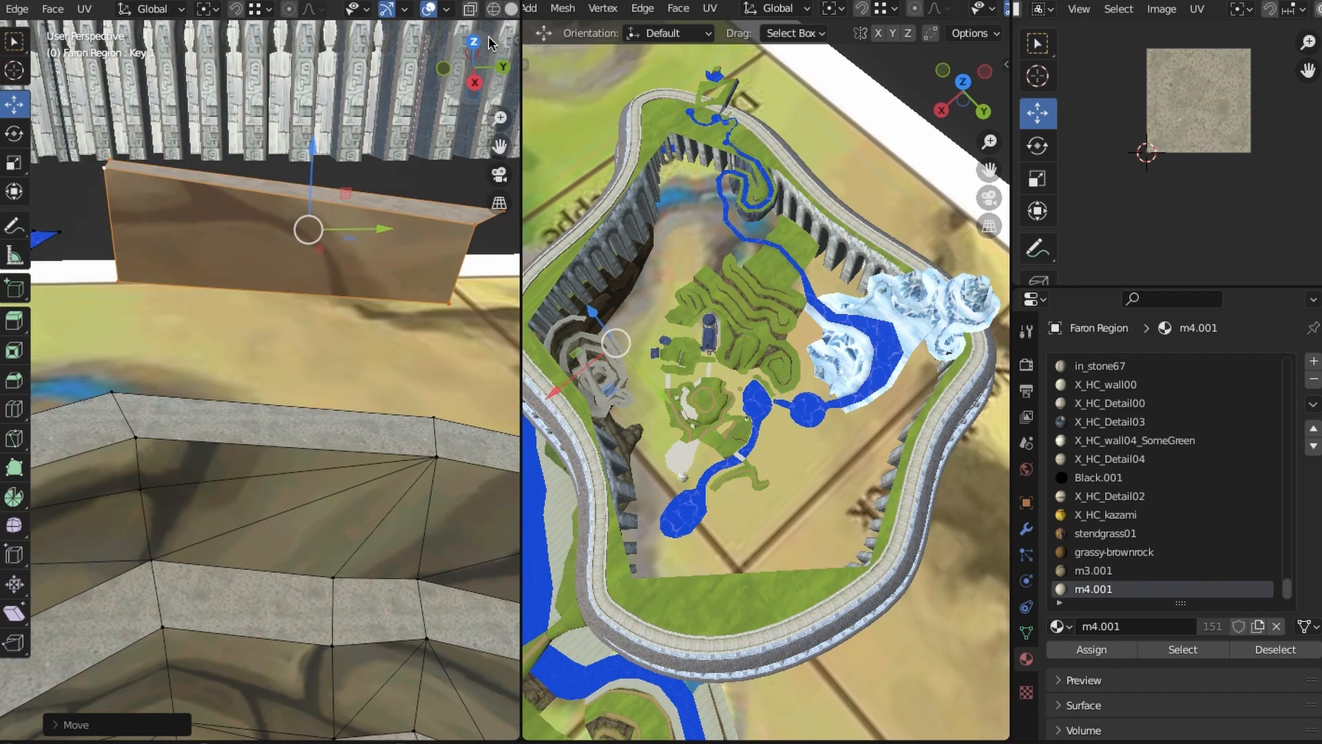
# Fine-tune the ledge section's placement from the top view, then adjust its height above the spiral
pyautogui.click(475, 43)
pyautogui.moveTo(260, 340); pyautogui.dragTo(259, 344)
pyautogui.moveTo(262, 348); pyautogui.dragTo(356, 187, button='middle')
pyautogui.moveTo(327, 234); pyautogui.dragTo(328, 206)
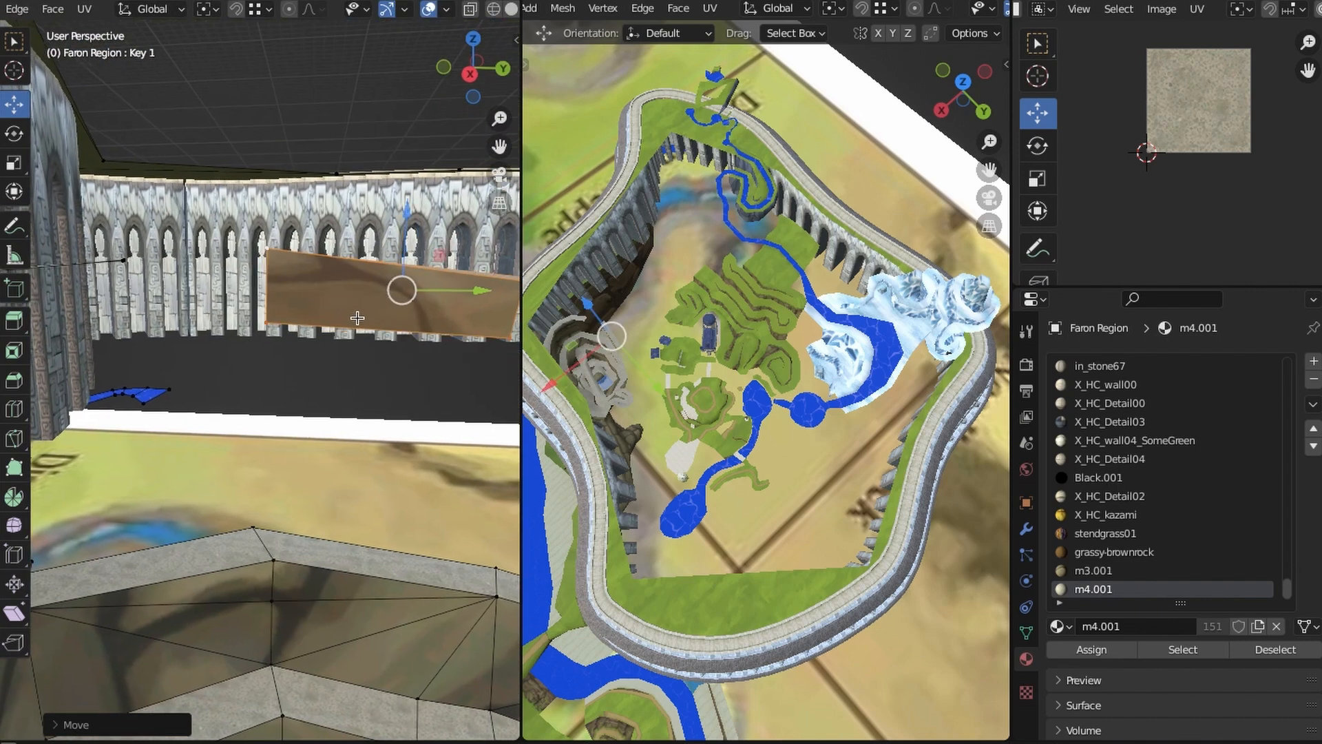
pyautogui.moveTo(409, 216); pyautogui.dragTo(409, 226)
# Examine the raised ledge and how it connects to the spiral path from several angles in both viewports
pyautogui.moveTo(409, 226); pyautogui.dragTo(257, 363, button='middle')
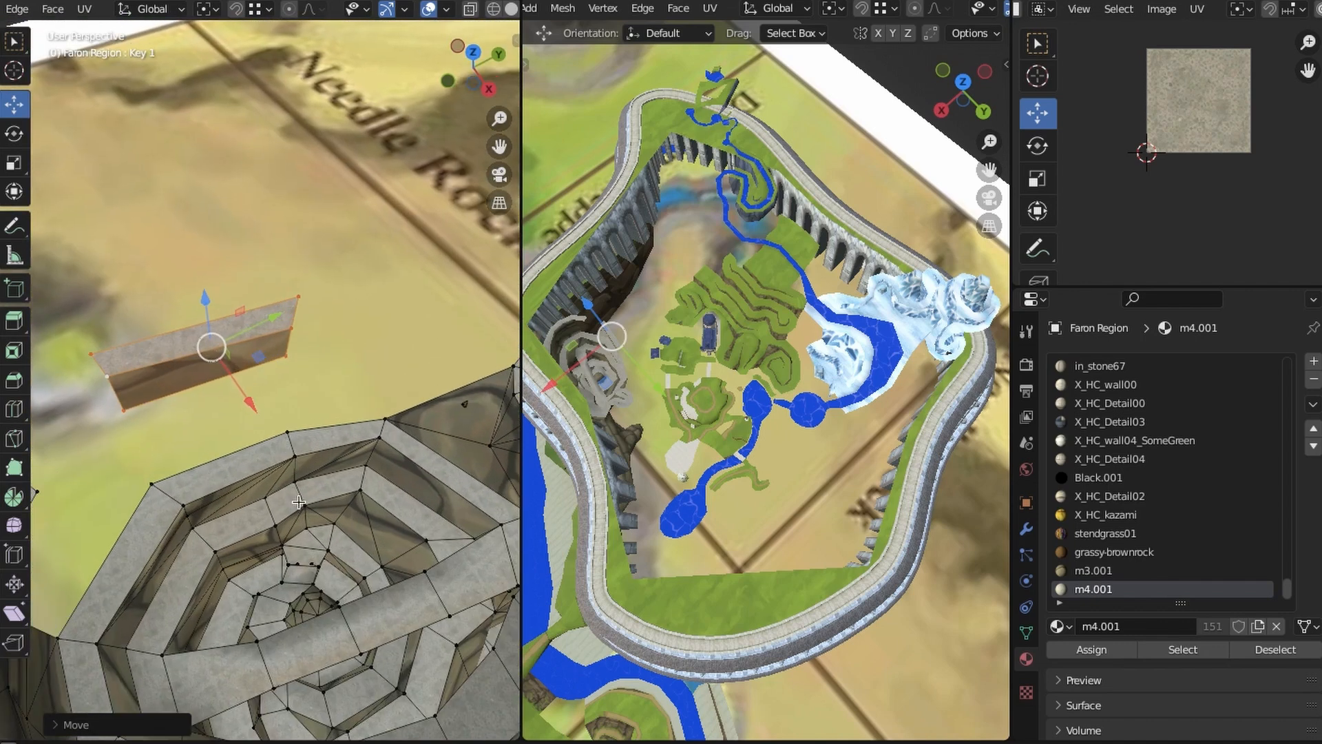
pyautogui.moveTo(55, 537); pyautogui.dragTo(281, 496, button='middle')
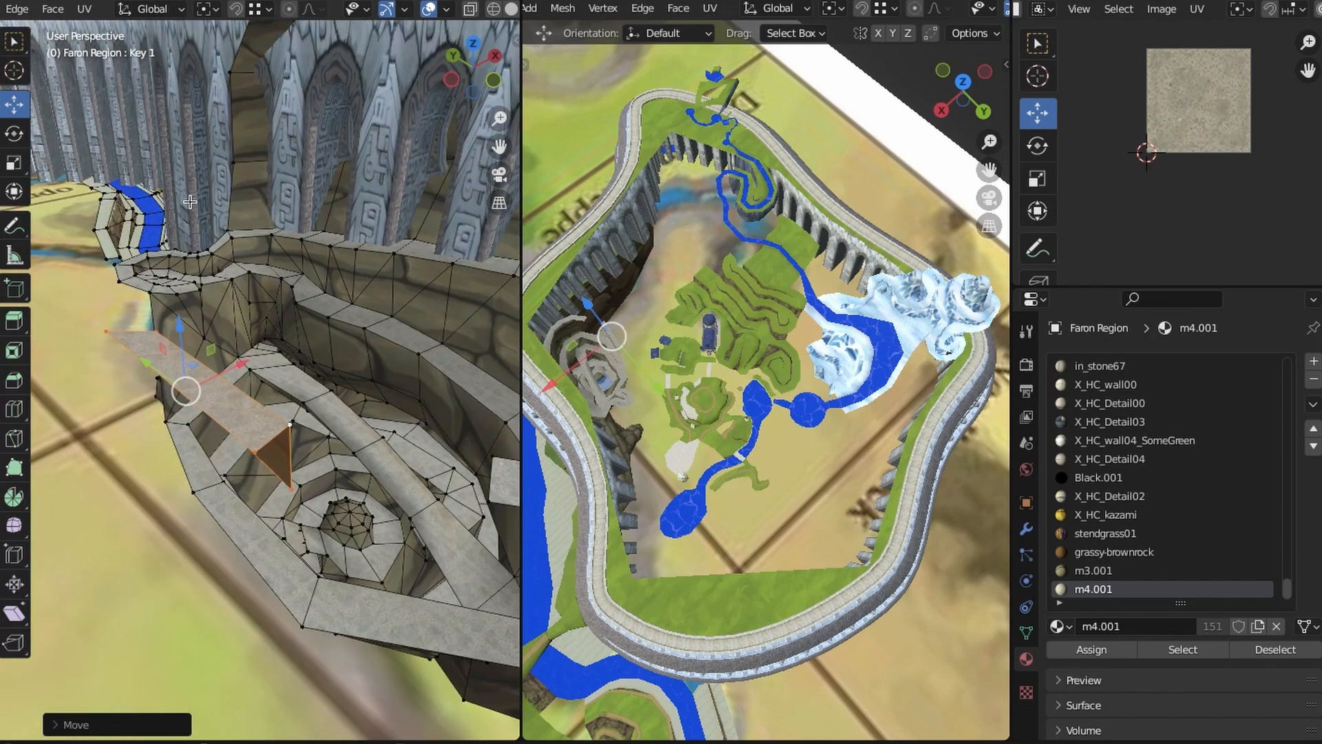
pyautogui.moveTo(190, 202); pyautogui.dragTo(874, 425, button='middle')
pyautogui.scroll(5, 757, 465)
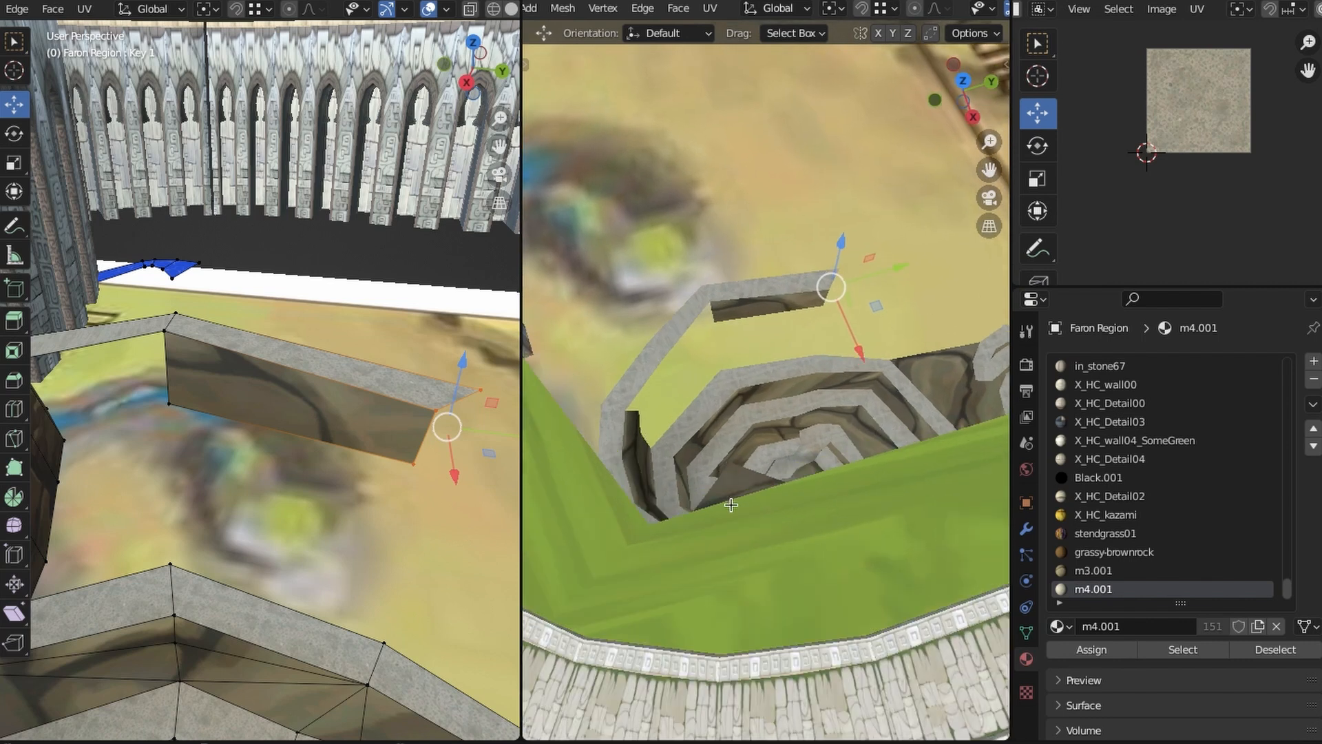
pyautogui.moveTo(772, 440); pyautogui.dragTo(719, 427, button='middle')
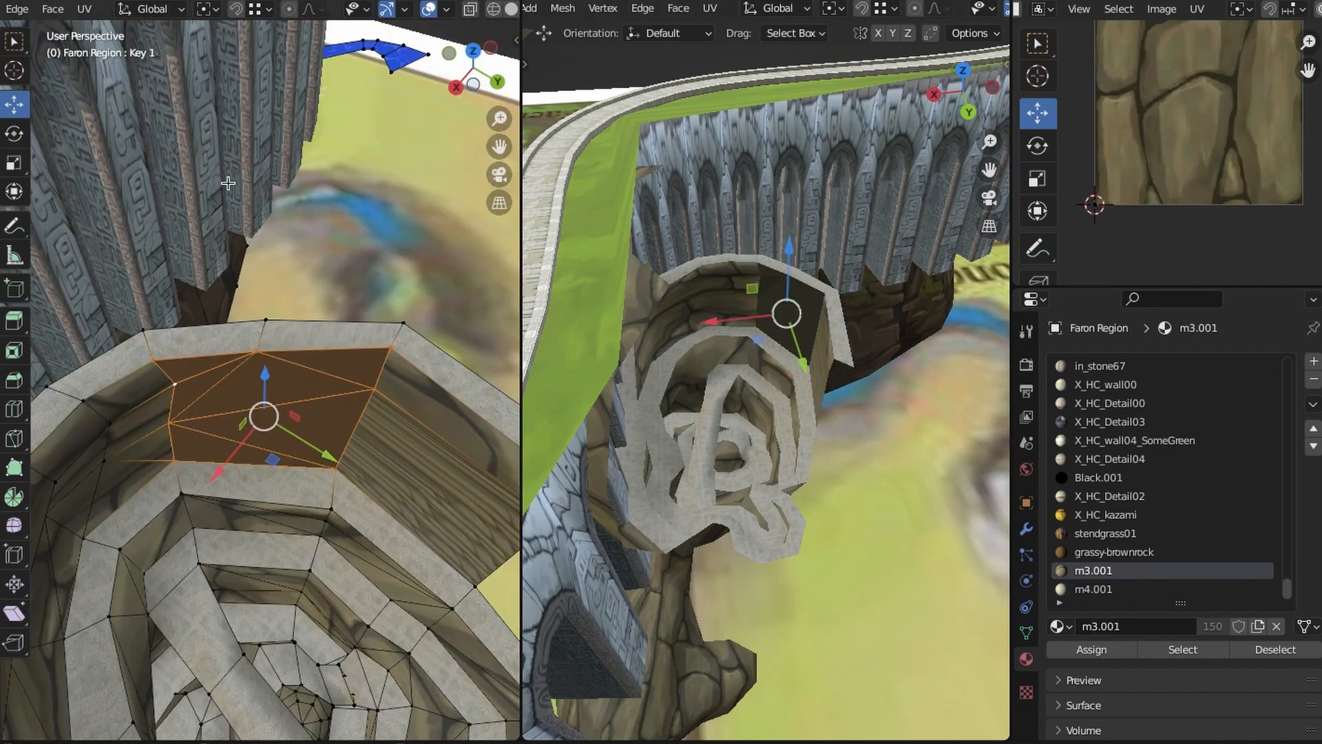
pyautogui.click(329, 203)
pyautogui.scroll(-3, 329, 204)
pyautogui.moveTo(329, 204); pyautogui.dragTo(305, 343, button='middle')
pyautogui.scroll(3, 277, 310)
pyautogui.scroll(2, 338, 360)
# From the top view, move the inner corner vertex of the raised ledge to adjust the path's width there
pyautogui.click(473, 50)
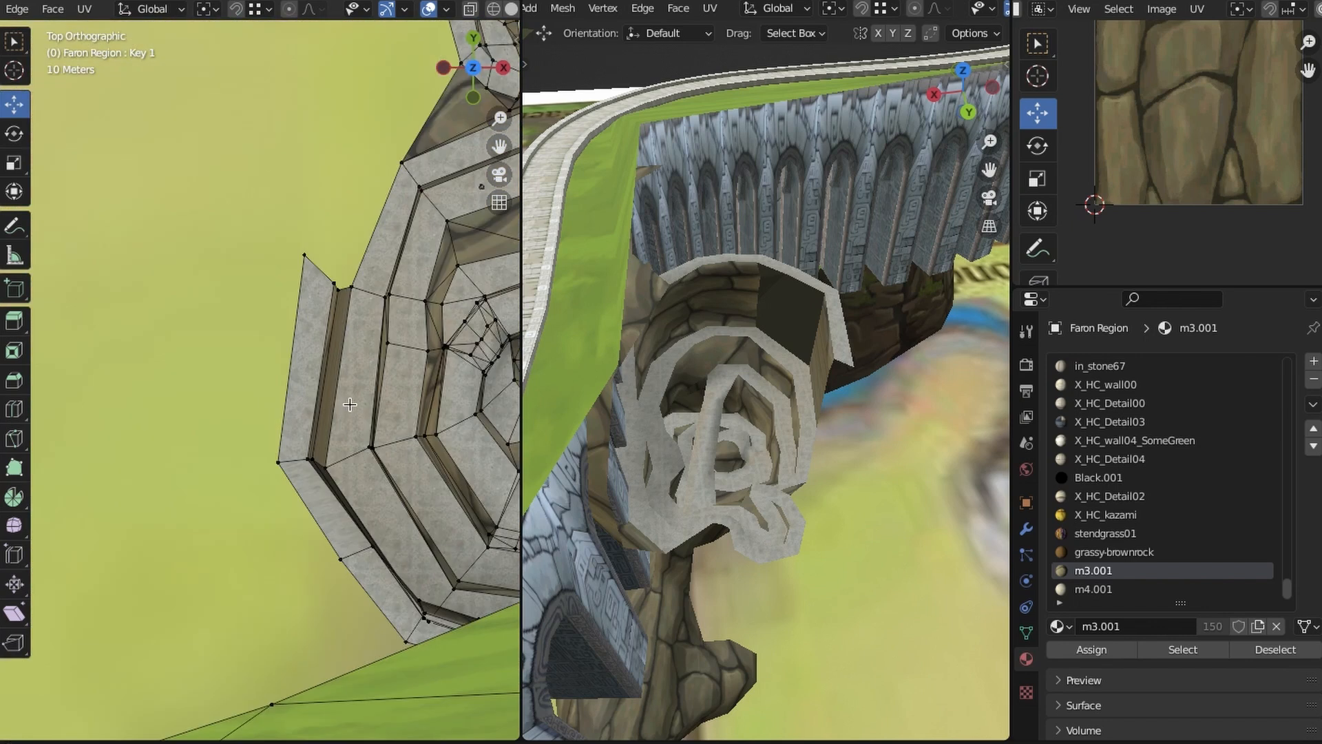
pyautogui.scroll(2, 349, 405)
pyautogui.keyDown('shift'); pyautogui.moveTo(350, 404); pyautogui.dragTo(302, 318, button='middle'); pyautogui.keyUp('shift')
pyautogui.click(235, 400)
pyautogui.press('g')
pyautogui.click(257, 416)
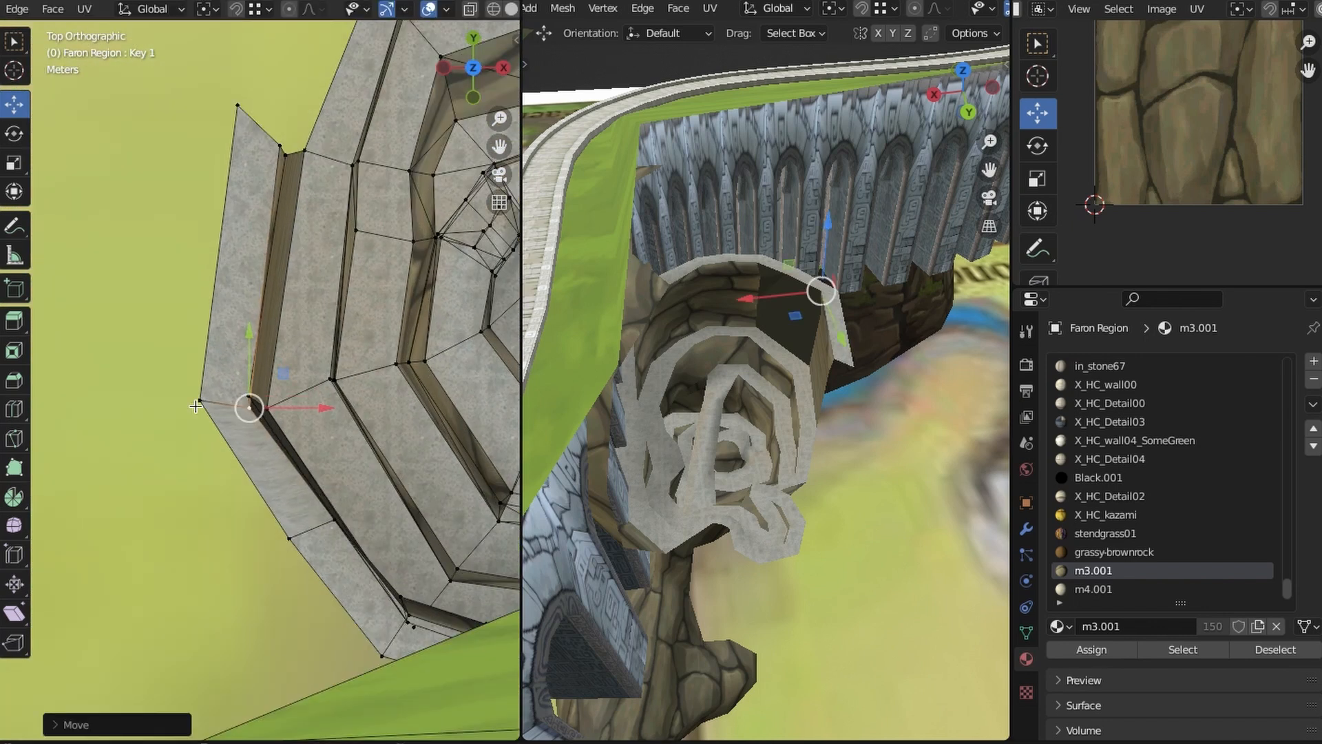
# Select the raised ledge's outer corner vertex and adjust its position slightly from the top view
pyautogui.click(197, 405)
pyautogui.scroll(4, 238, 378)
pyautogui.moveTo(238, 379); pyautogui.dragTo(62, 206, button='middle')
pyautogui.click(169, 195)
pyautogui.moveTo(245, 213); pyautogui.dragTo(221, 219, button='middle')
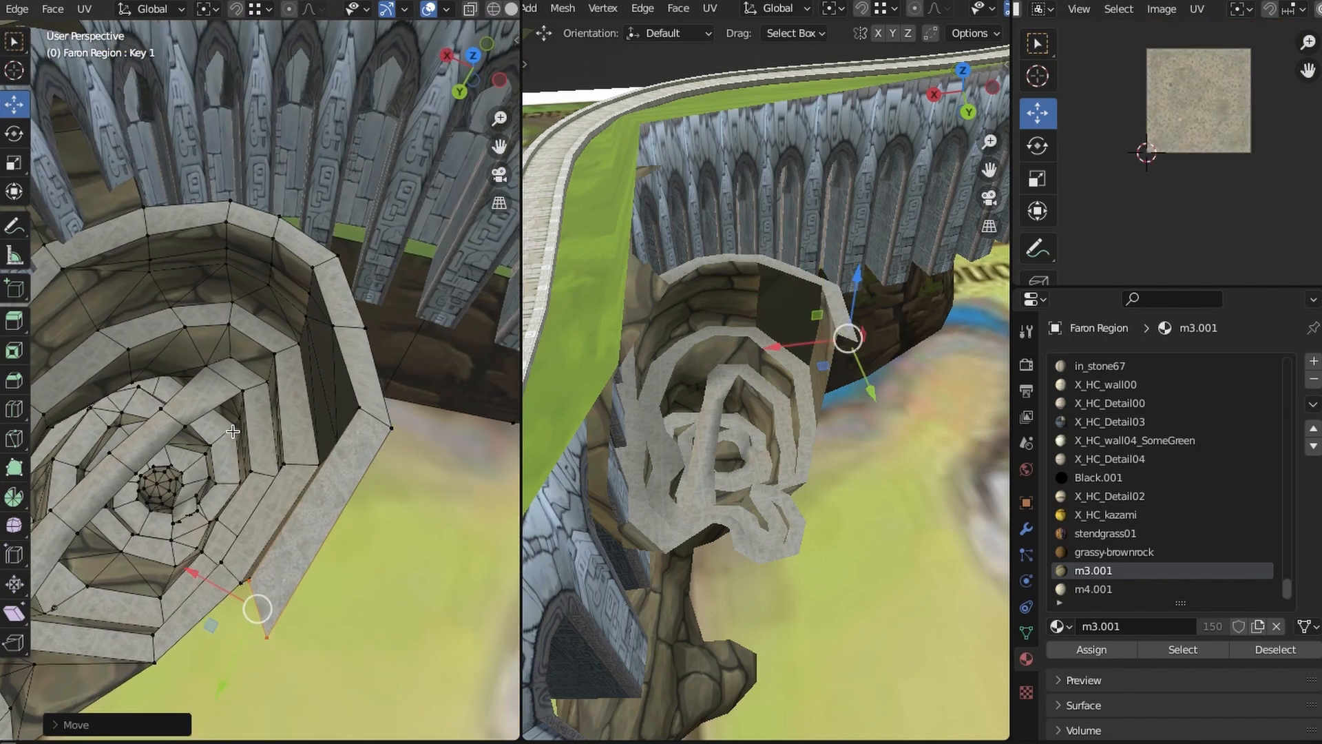
pyautogui.moveTo(303, 537); pyautogui.dragTo(308, 561, button='middle')
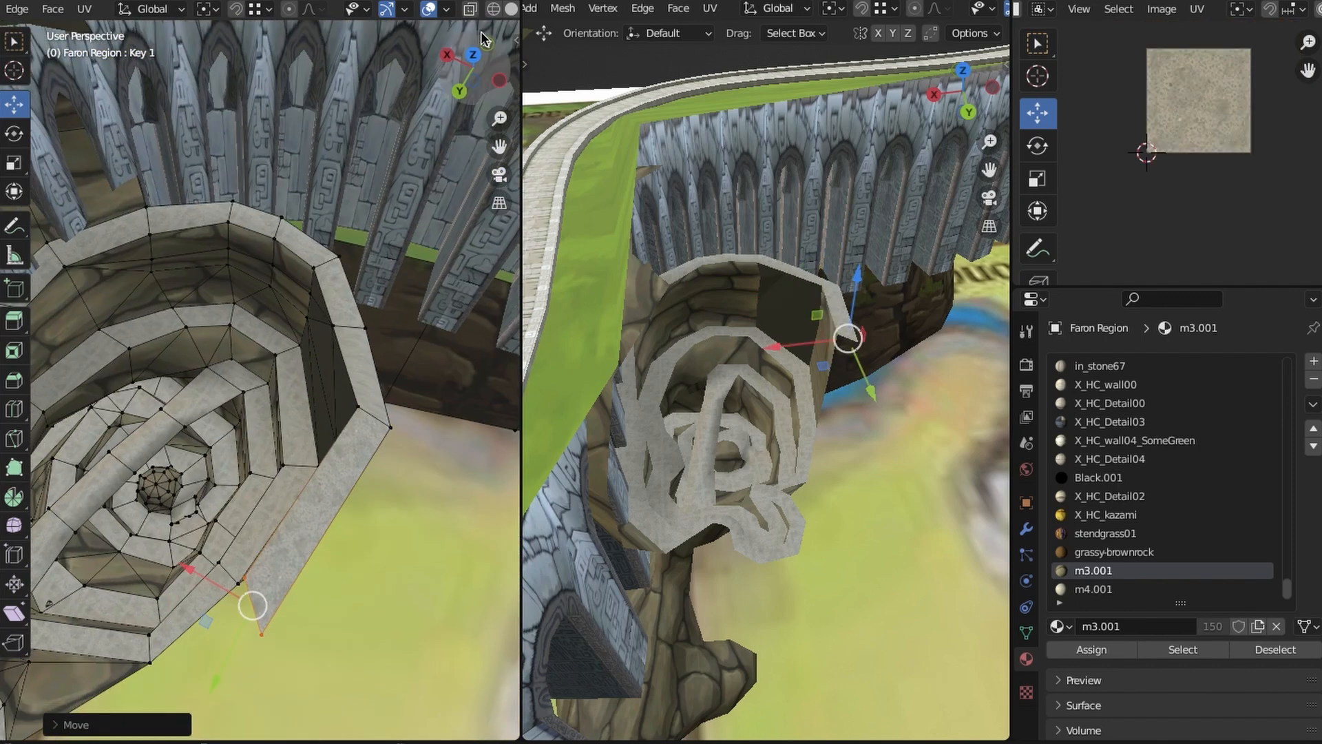
pyautogui.click(478, 56)
pyautogui.click(127, 351)
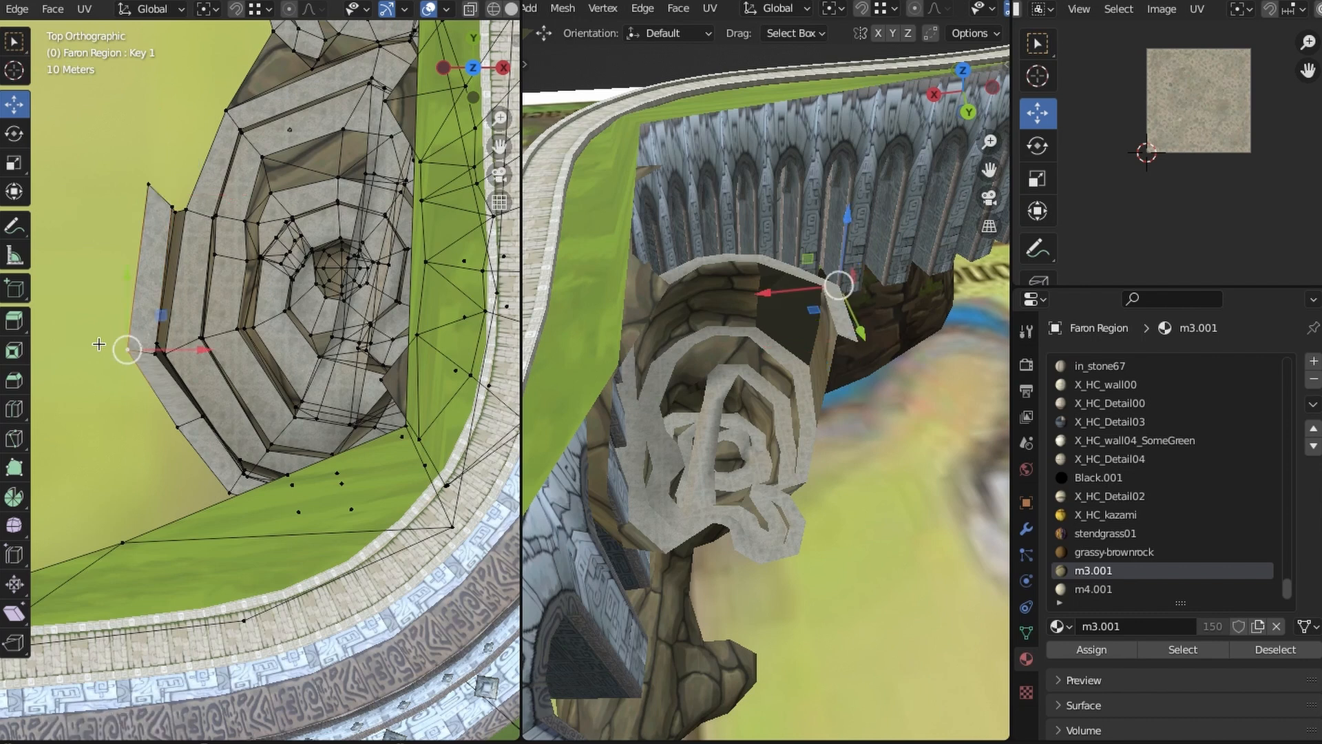
pyautogui.moveTo(128, 350)
pyautogui.mouseDown()
pyautogui.moveTo(129, 377)
pyautogui.moveTo(127, 360)
pyautogui.mouseUp()
# Extrude the raised ledge's open end edge in segments past the large spiral and alongside the small spiral
pyautogui.moveTo(127, 360); pyautogui.dragTo(349, 476, button='middle')
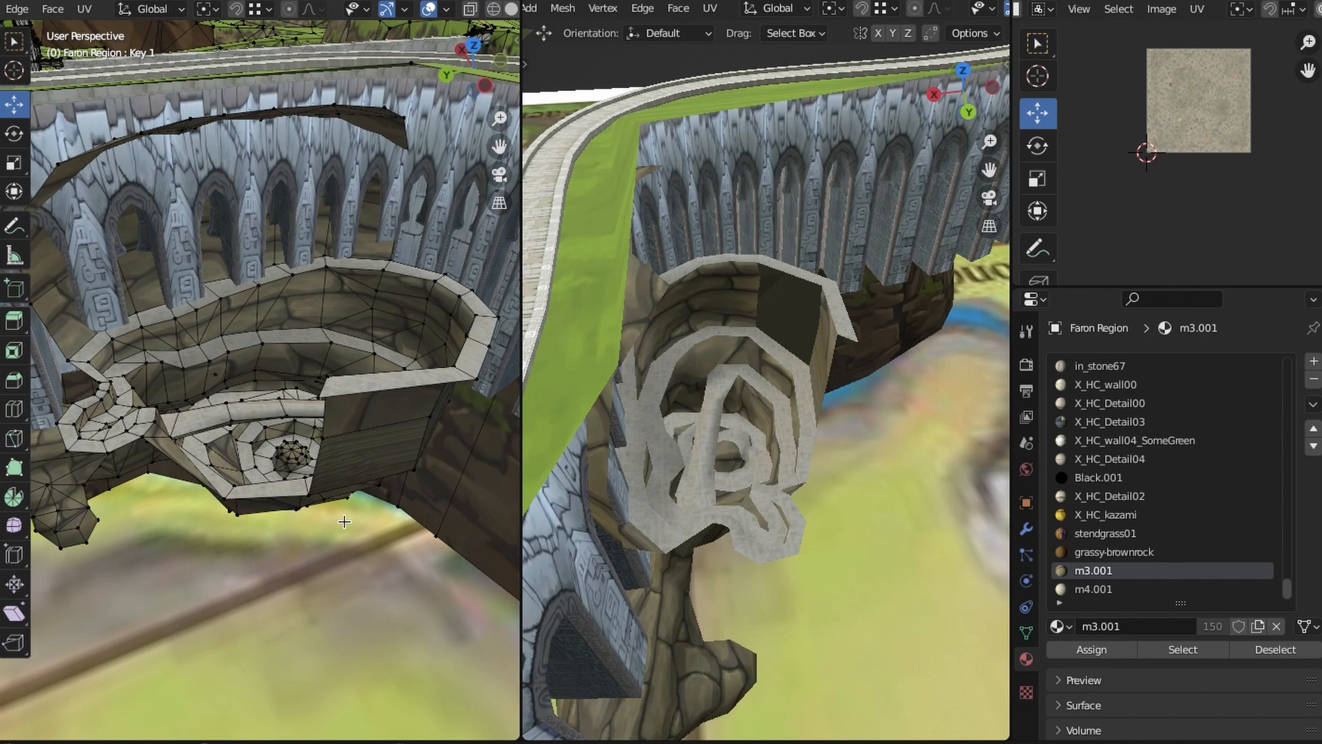
pyautogui.moveTo(345, 521); pyautogui.dragTo(268, 490, button='middle')
pyautogui.moveTo(188, 467); pyautogui.dragTo(317, 432, button='middle')
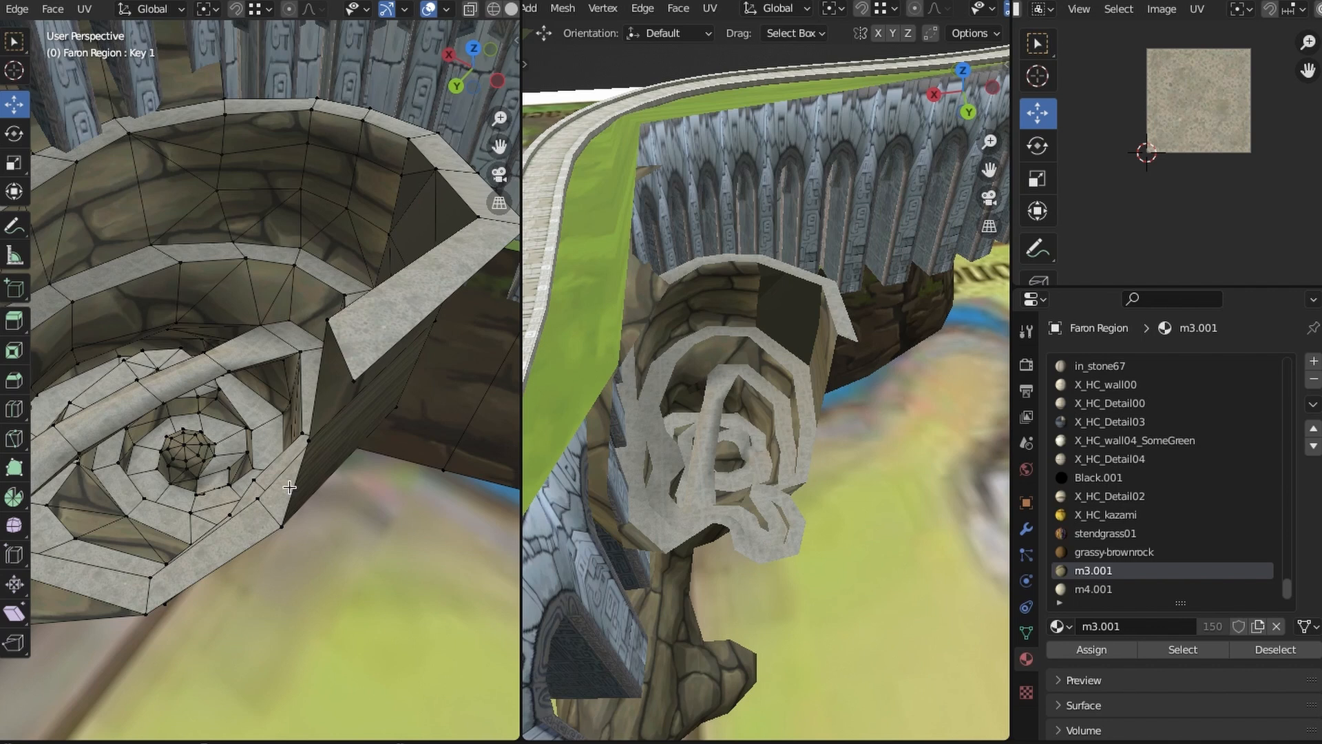
pyautogui.press('KP_7')
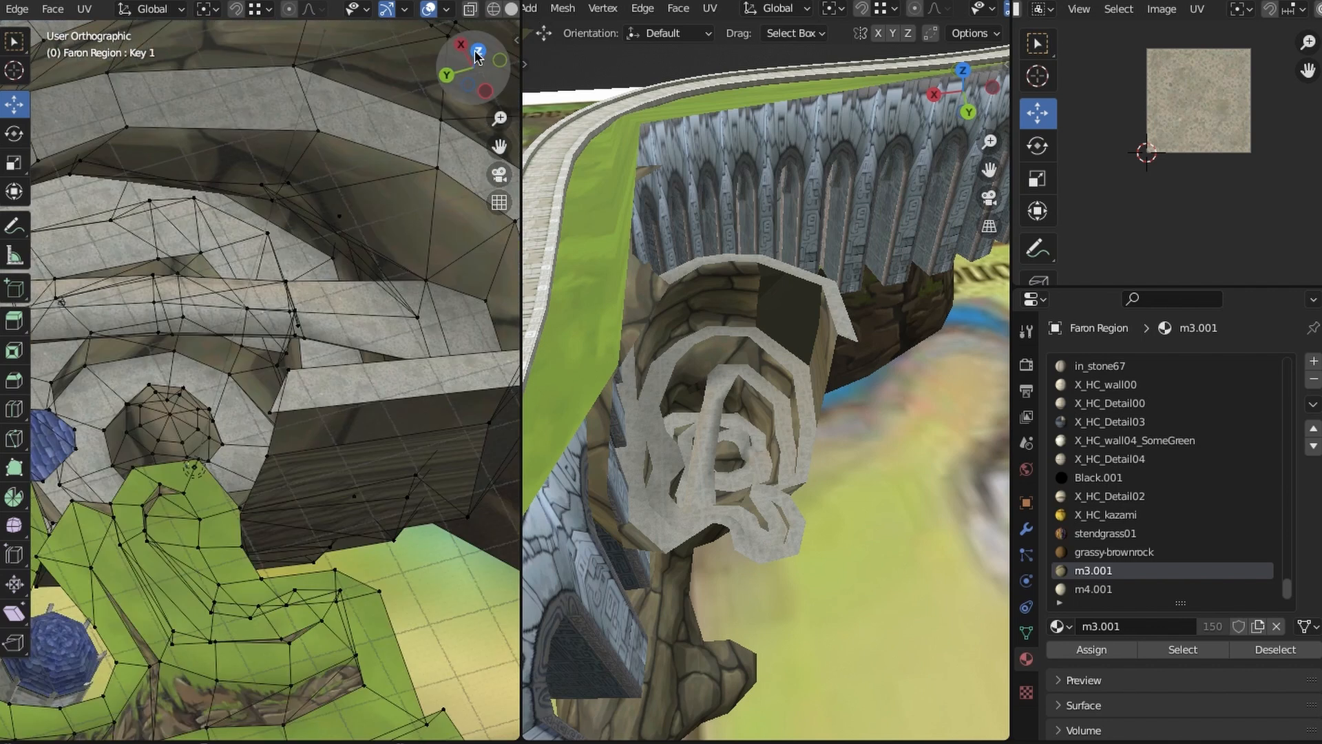
pyautogui.scroll(-2, 258, 352)
pyautogui.keyDown('shift'); pyautogui.moveTo(263, 349); pyautogui.dragTo(263, 427, button='middle'); pyautogui.keyUp('shift')
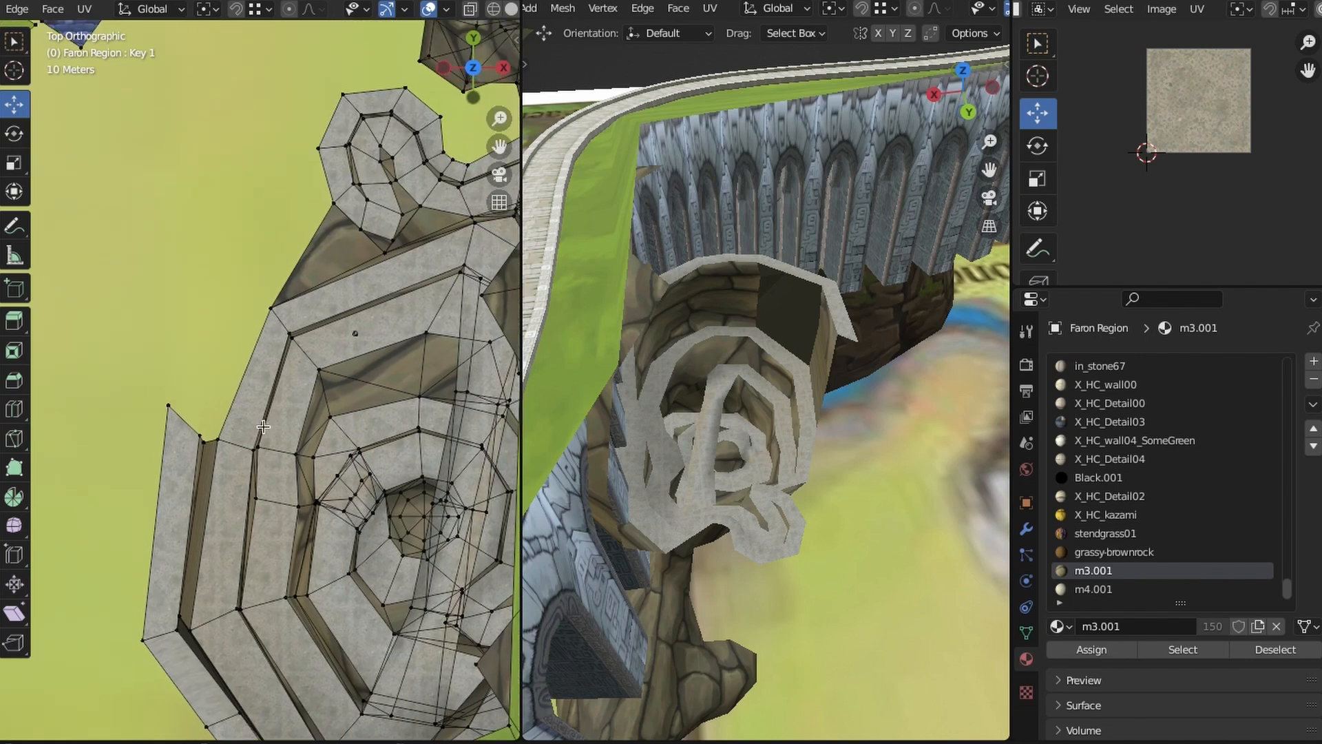
pyautogui.click(199, 435)
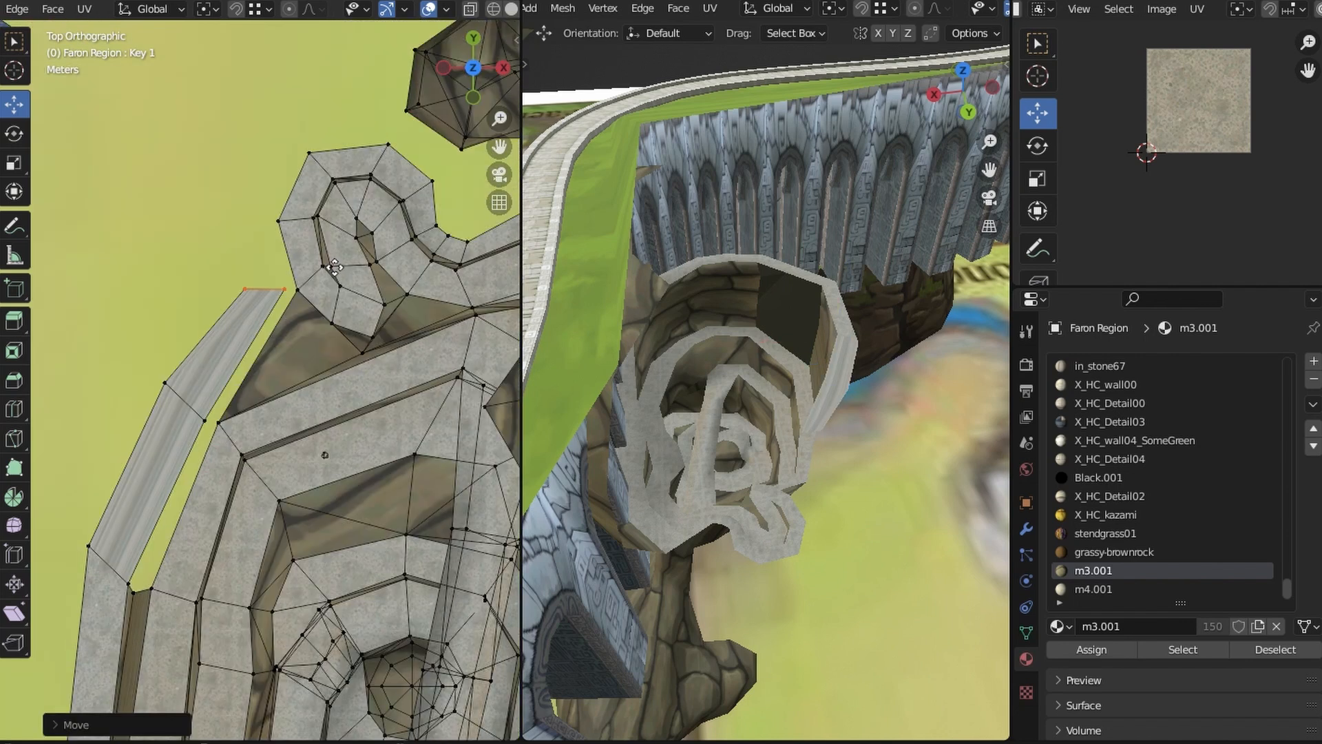
pyautogui.press('e')
pyautogui.click(328, 264)
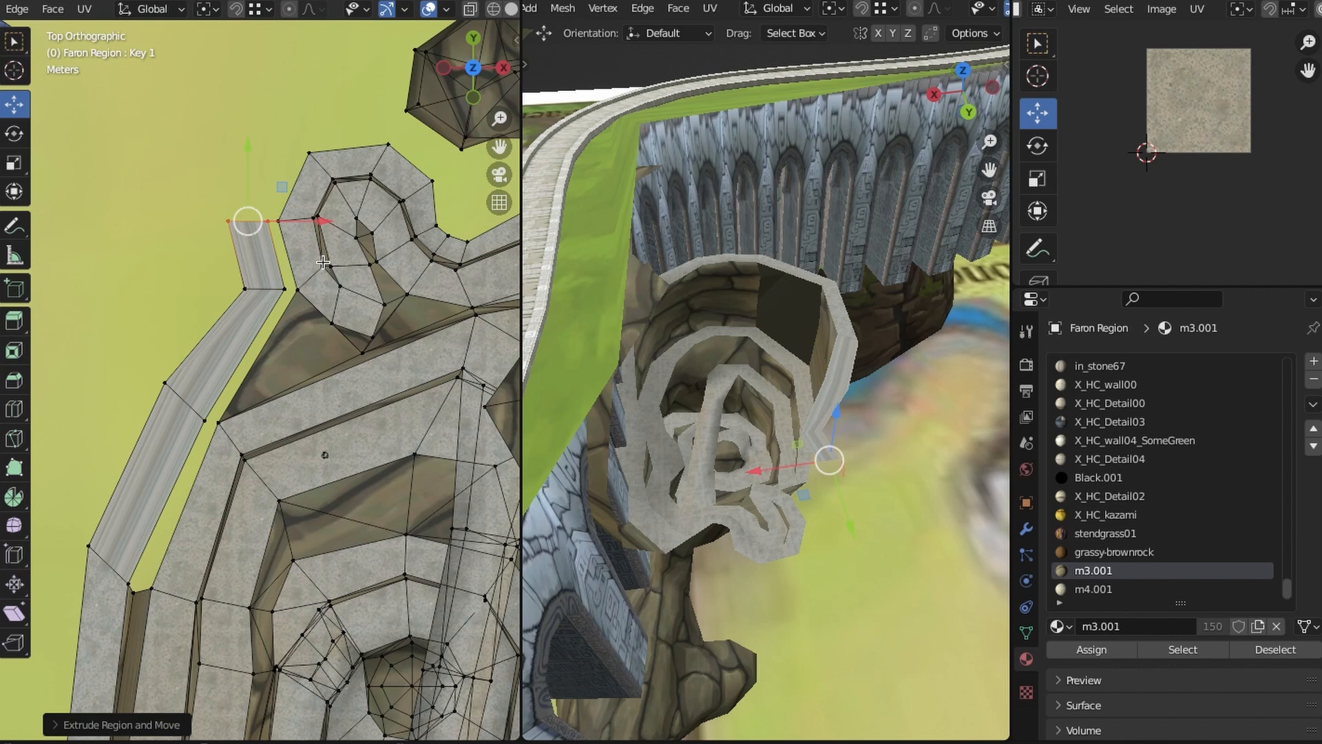
# Continue the ledge around the small spiral and position its end edge beside the rock outcrop
pyautogui.keyDown('ctrl'); pyautogui.moveTo(266, 279); pyautogui.dragTo(308, 373, button='middle'); pyautogui.keyUp('ctrl')
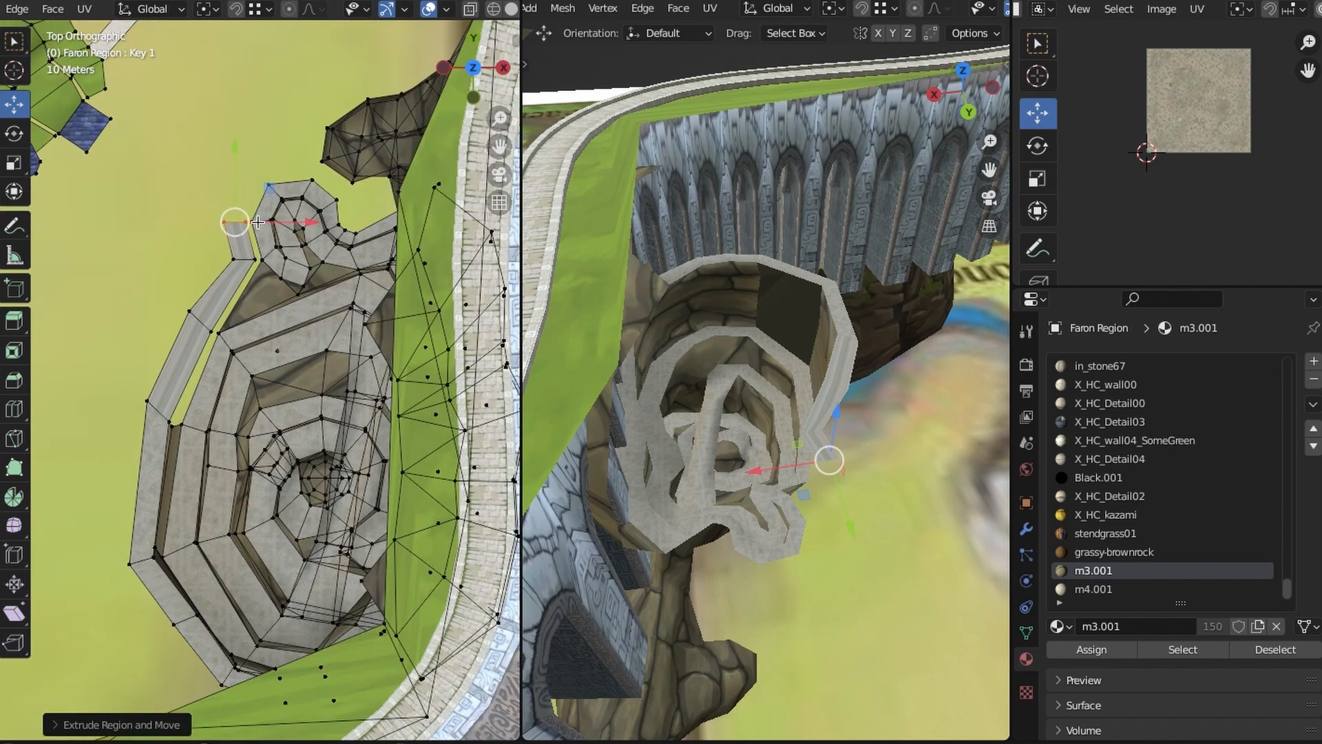
pyautogui.keyDown('shift'); pyautogui.moveTo(426, 259); pyautogui.dragTo(407, 325, button='middle'); pyautogui.keyUp('shift')
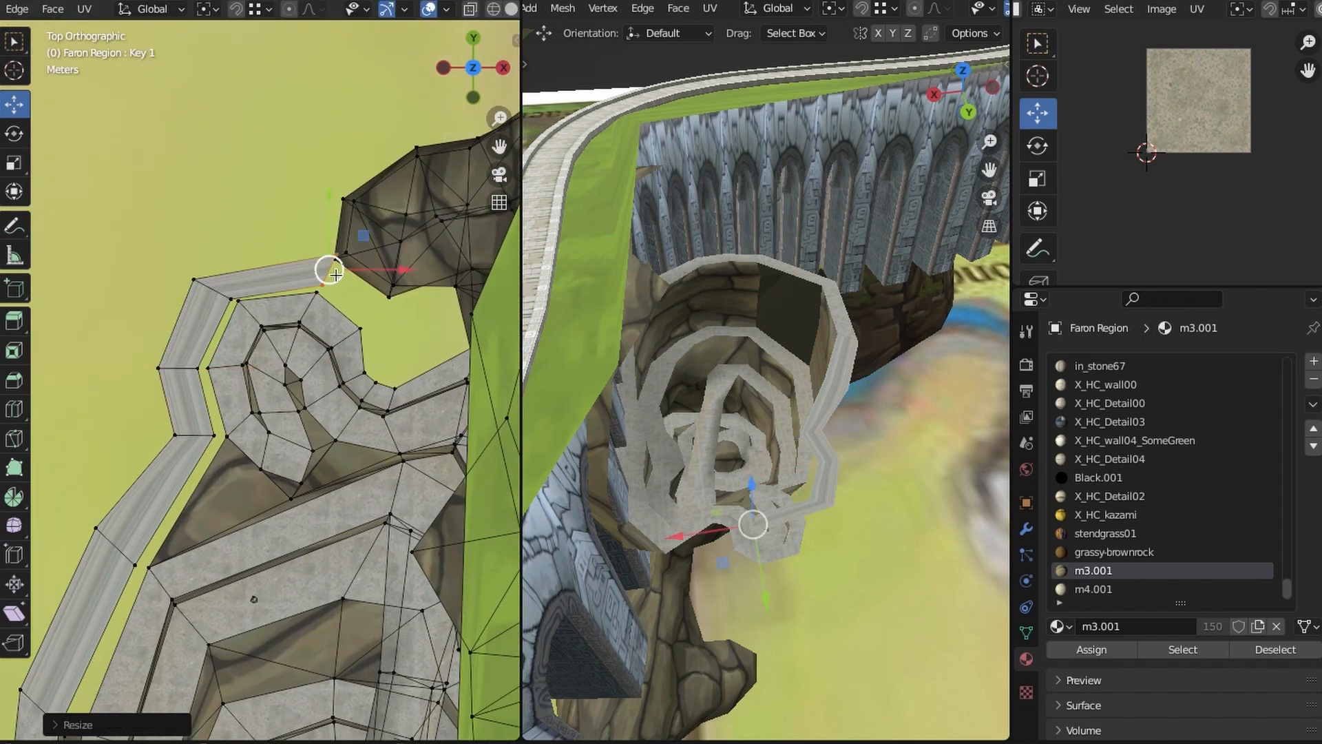
pyautogui.press('g')
pyautogui.click(331, 281)
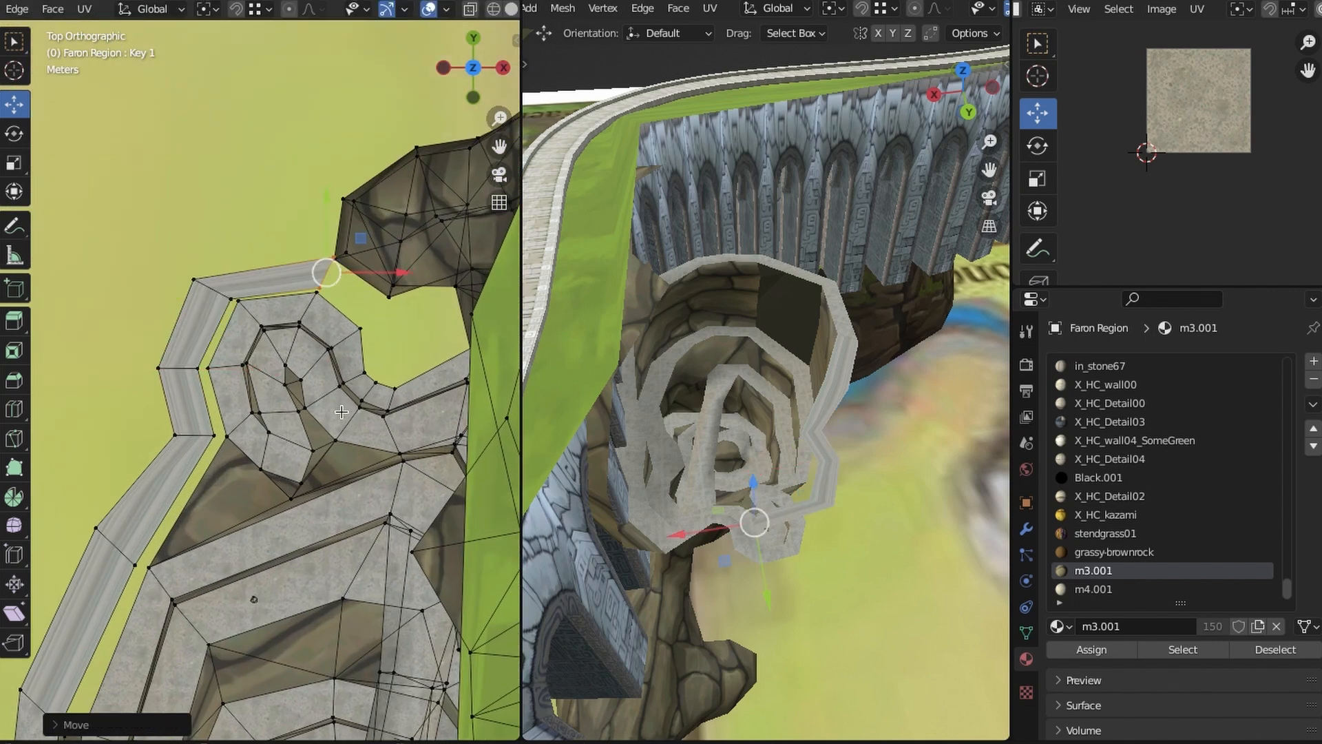
# Bridge the ledge's inner end edge to the small spiral's outer edge and assign the m3.001 material to the new wall
pyautogui.moveTo(342, 411); pyautogui.dragTo(261, 355, button='middle')
pyautogui.moveTo(187, 285); pyautogui.dragTo(262, 271, button='middle')
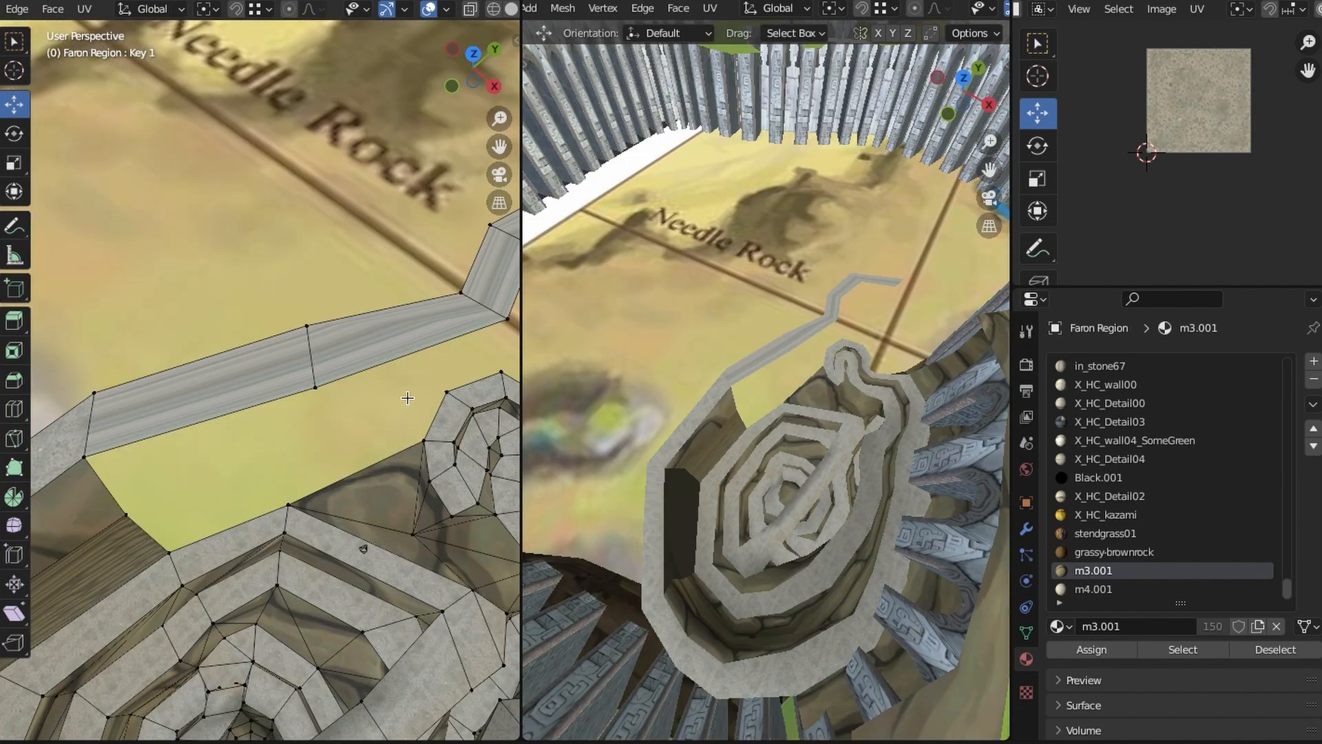
pyautogui.moveTo(407, 387); pyautogui.dragTo(162, 406, button='middle')
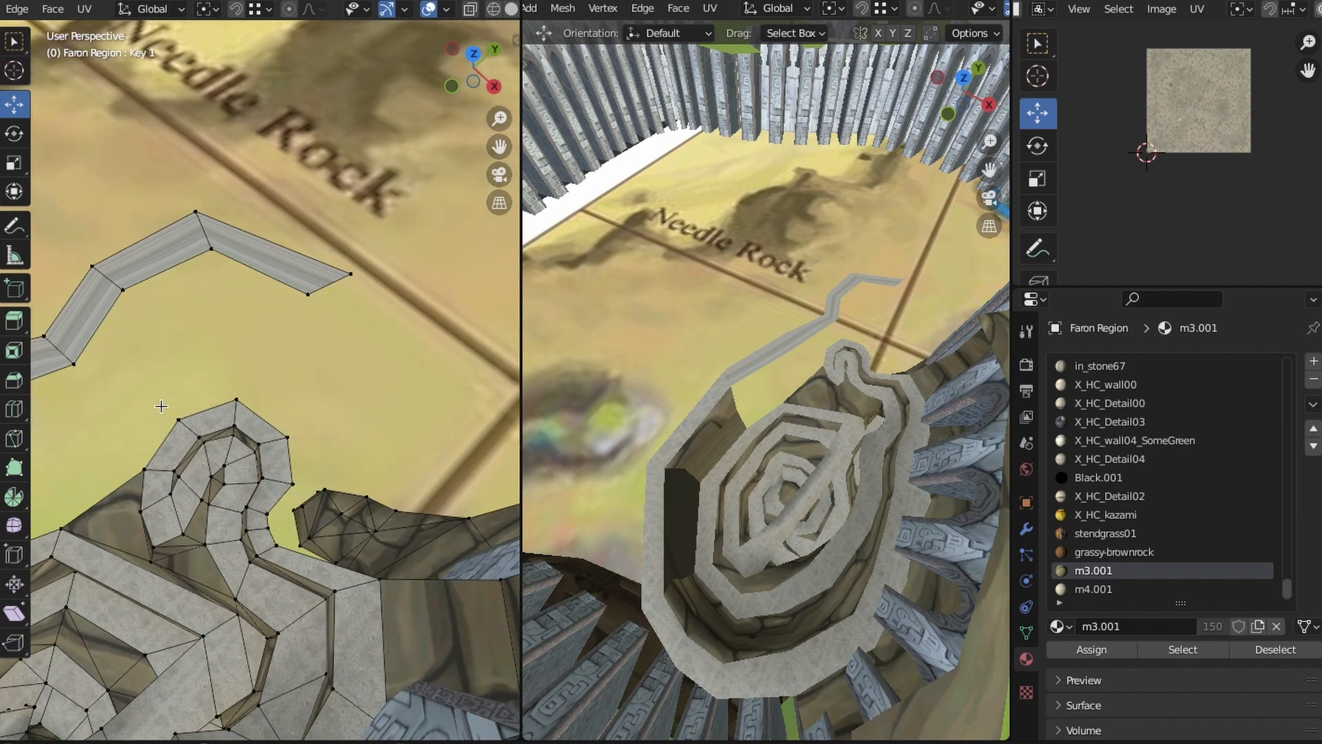
pyautogui.click(269, 288)
pyautogui.click(474, 55)
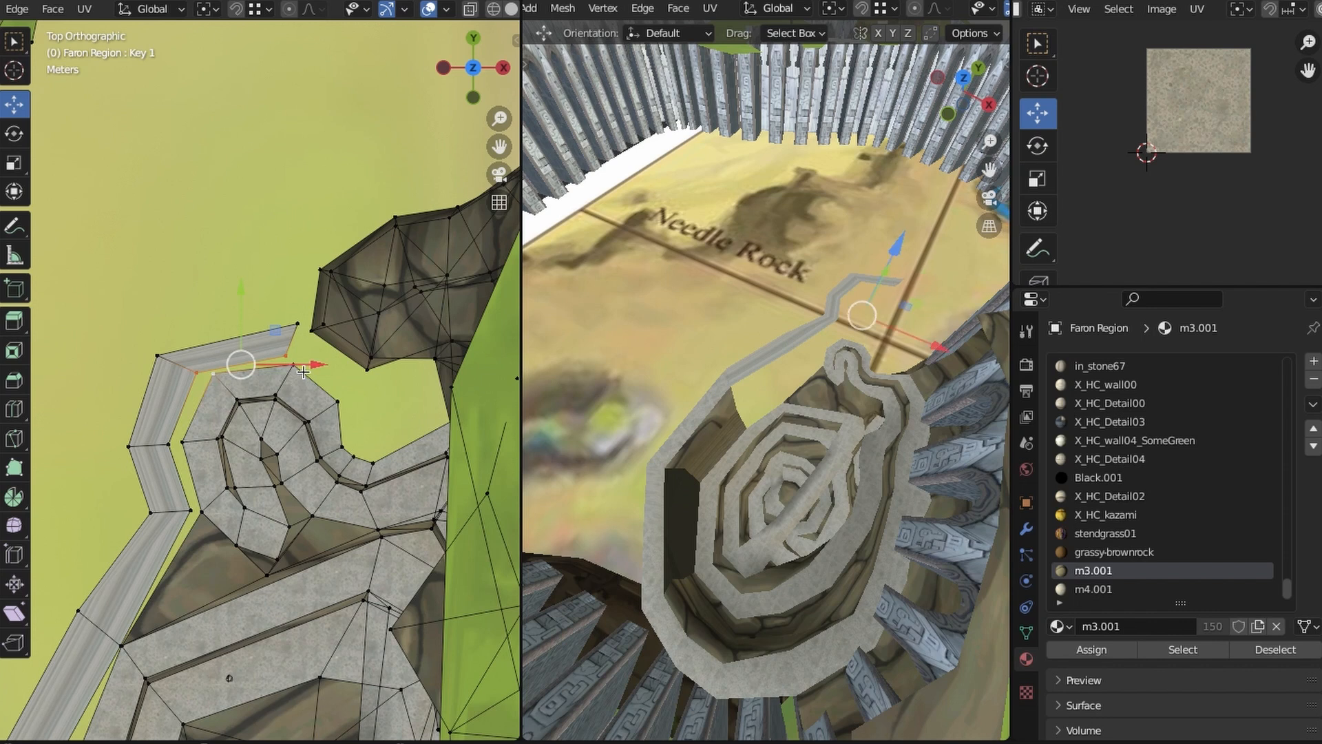
pyautogui.click(17, 9)
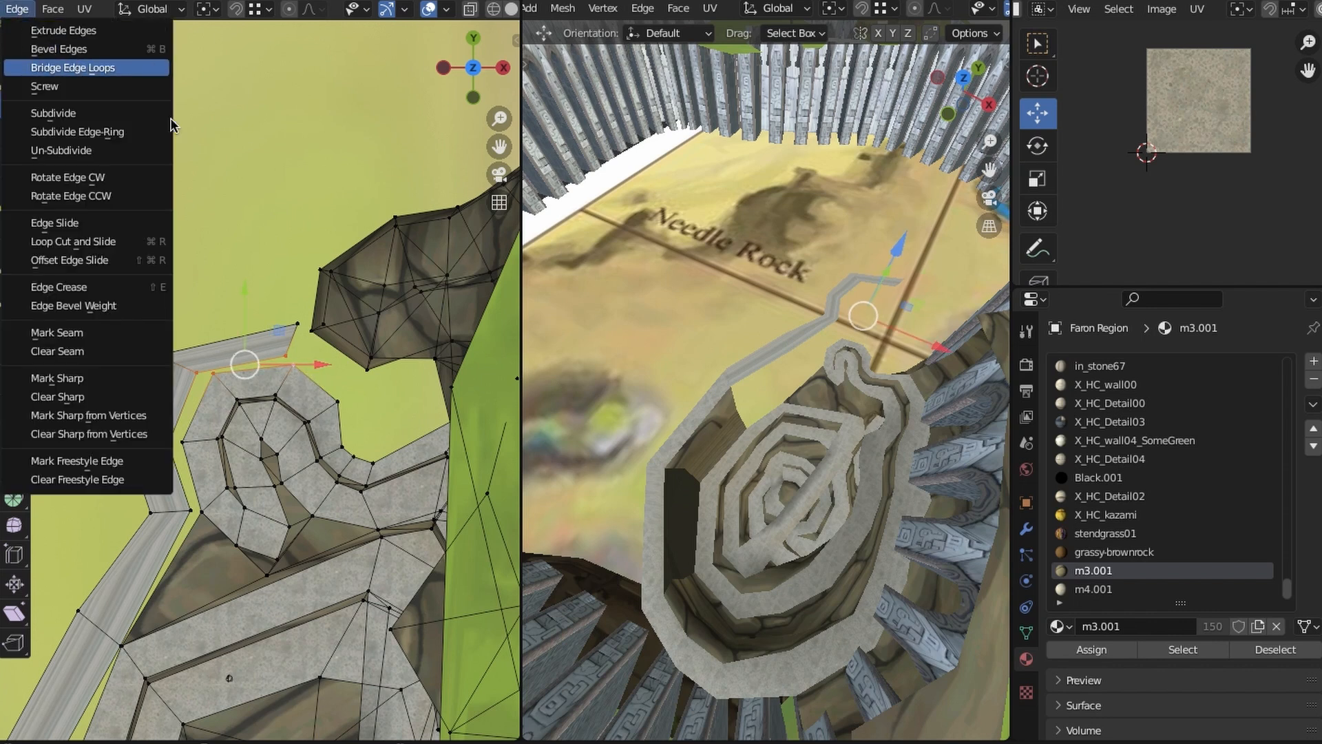
pyautogui.click(74, 68)
pyautogui.click(1062, 651)
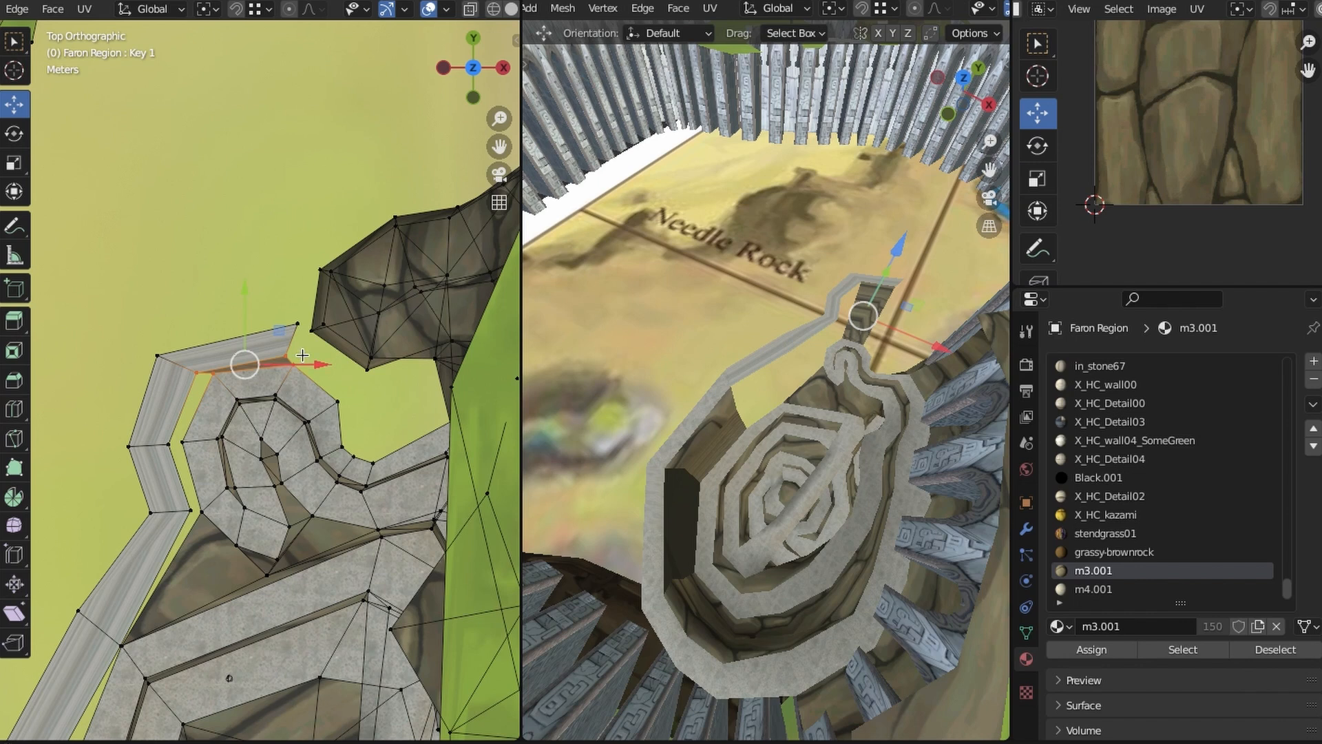
# Move the ledge's corner section above the small spiral inward so it follows the spiral's outline more closely
pyautogui.click(189, 365)
pyautogui.click(180, 370)
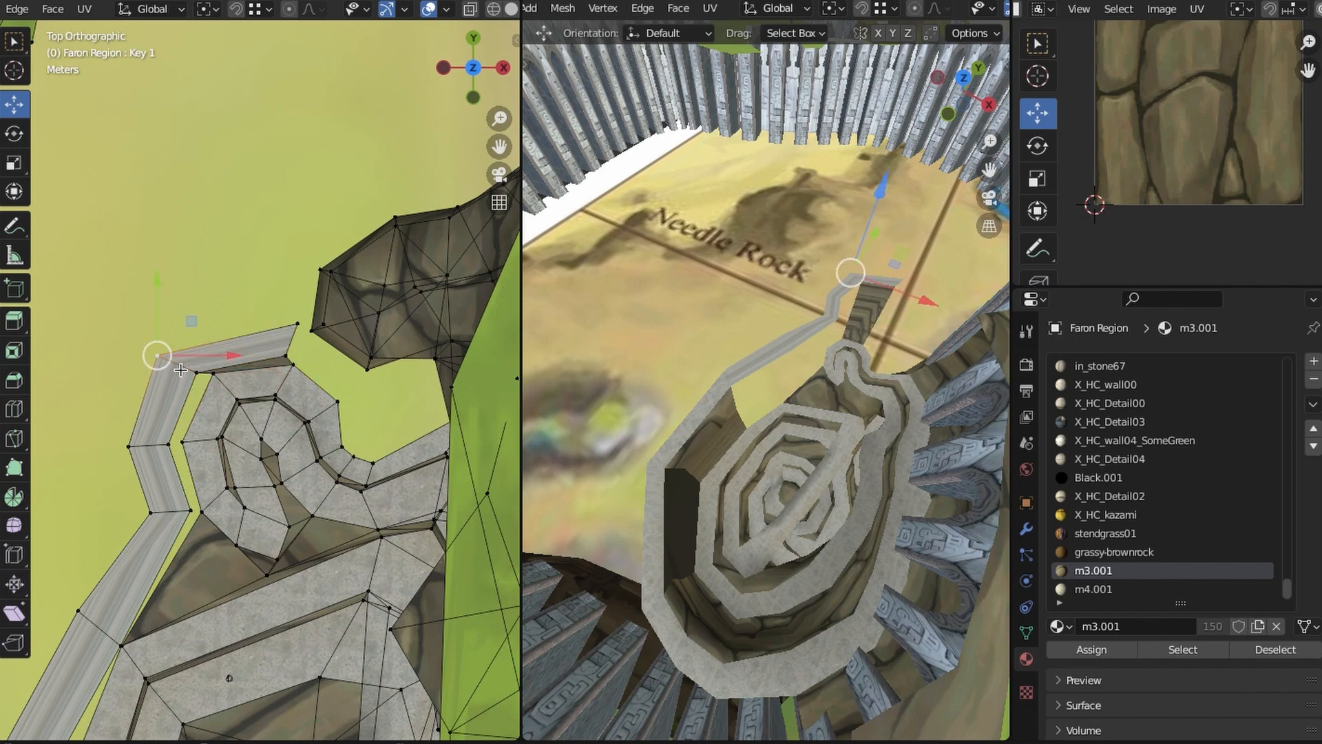
pyautogui.press('g')
pyautogui.click(209, 376)
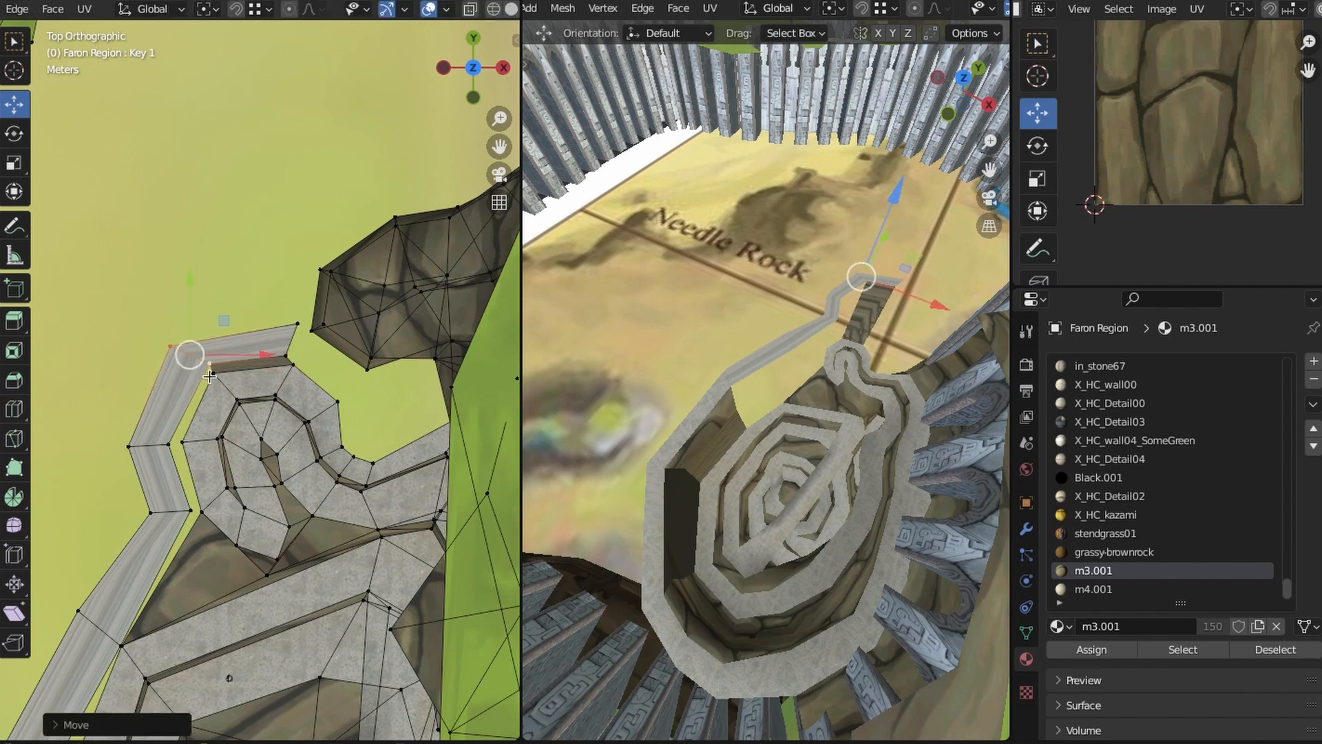
# Fill the open gaps between the ledge's inner edge and the spirals with faces, and assign the m3.001 material
pyautogui.click(210, 360)
pyautogui.keyDown('shift'); pyautogui.click(207, 394); pyautogui.keyUp('shift')
pyautogui.keyDown('shift'); pyautogui.click(158, 453); pyautogui.keyUp('shift')
pyautogui.keyDown('shift'); pyautogui.click(191, 433); pyautogui.keyUp('shift')
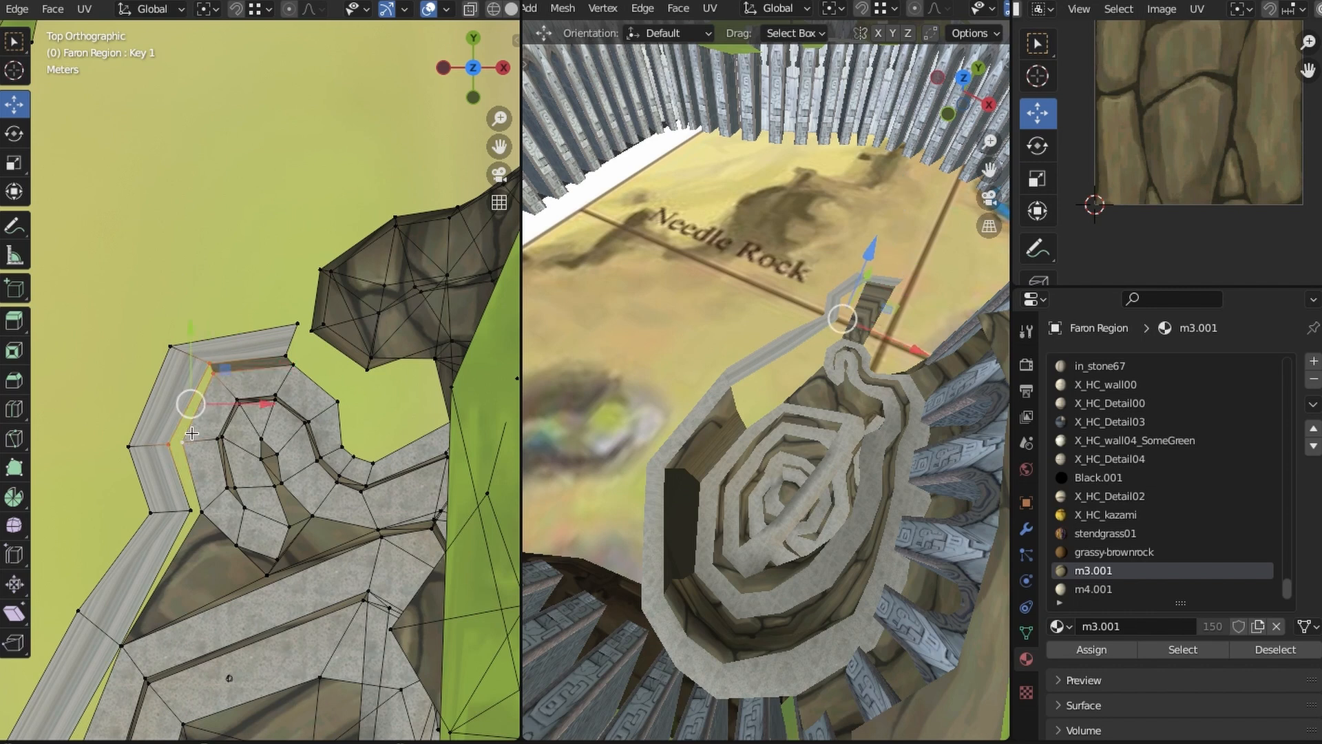
pyautogui.keyDown('shift'); pyautogui.click(204, 510); pyautogui.keyUp('shift')
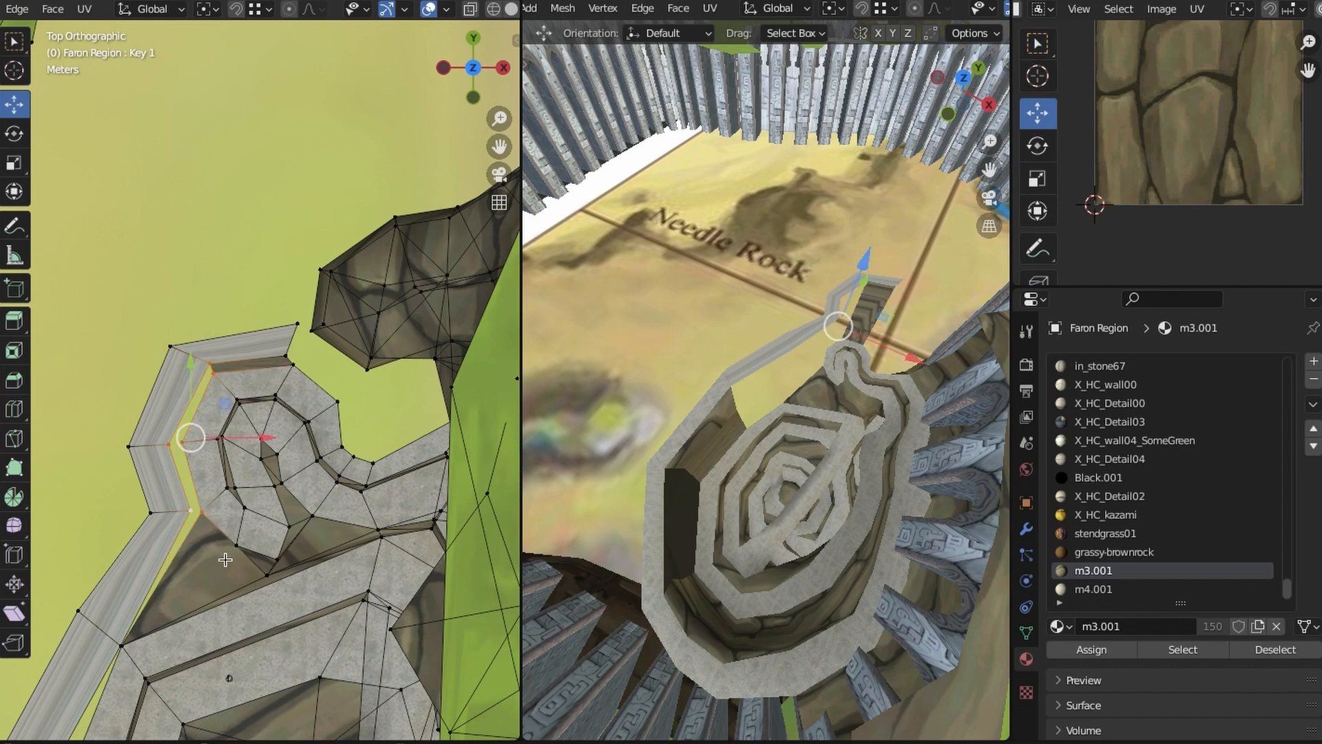
pyautogui.keyDown('shift'); pyautogui.moveTo(185, 638); pyautogui.dragTo(271, 477, button='middle'); pyautogui.keyUp('shift')
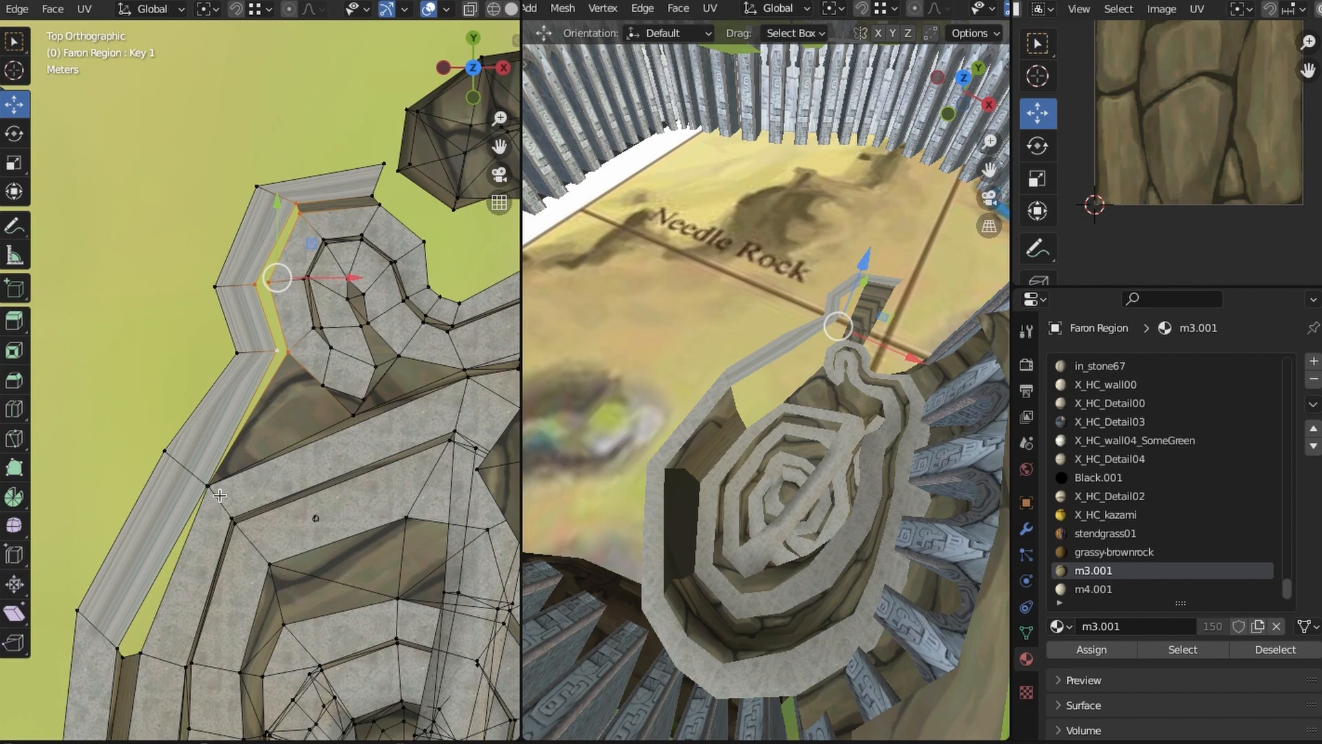
pyautogui.keyDown('shift'); pyautogui.click(208, 486); pyautogui.keyUp('shift')
pyautogui.keyDown('shift'); pyautogui.click(118, 648); pyautogui.keyUp('shift')
pyautogui.keyDown('shift'); pyautogui.click(140, 653); pyautogui.keyUp('shift')
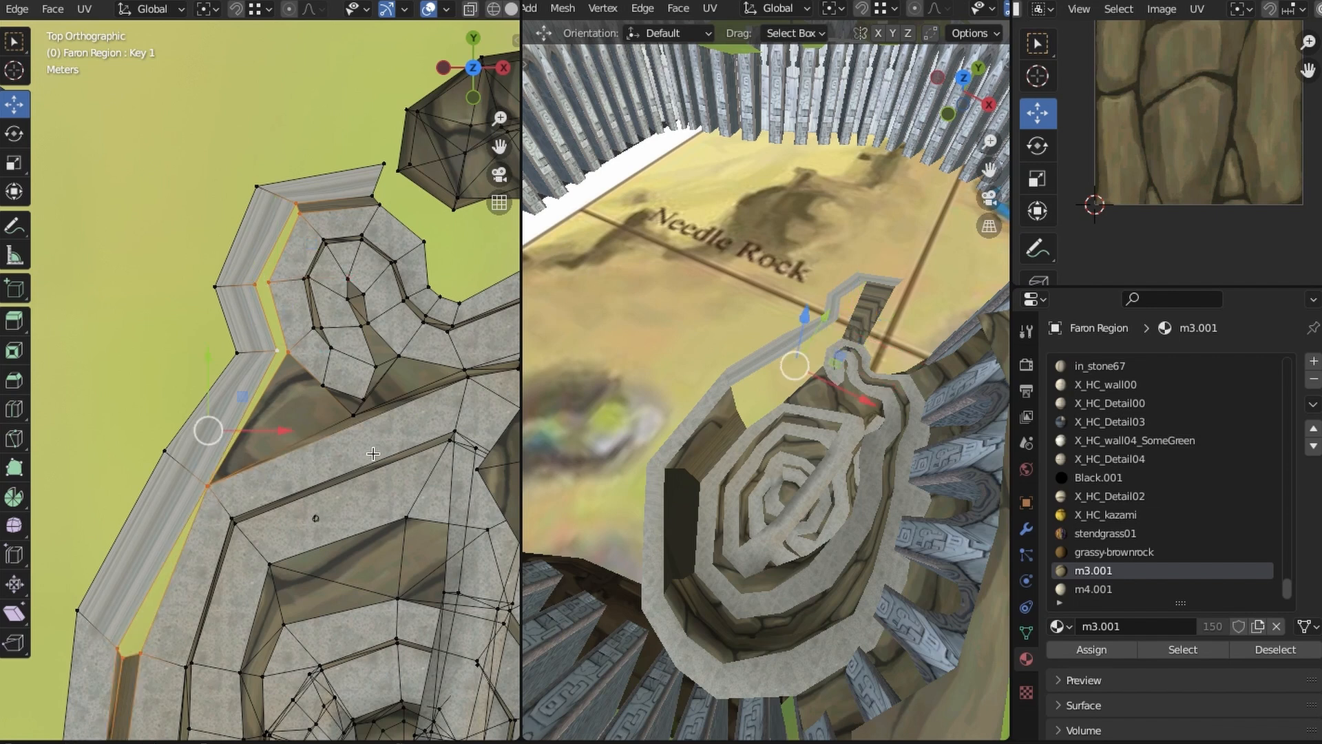
pyautogui.moveTo(393, 478); pyautogui.dragTo(320, 298, button='middle')
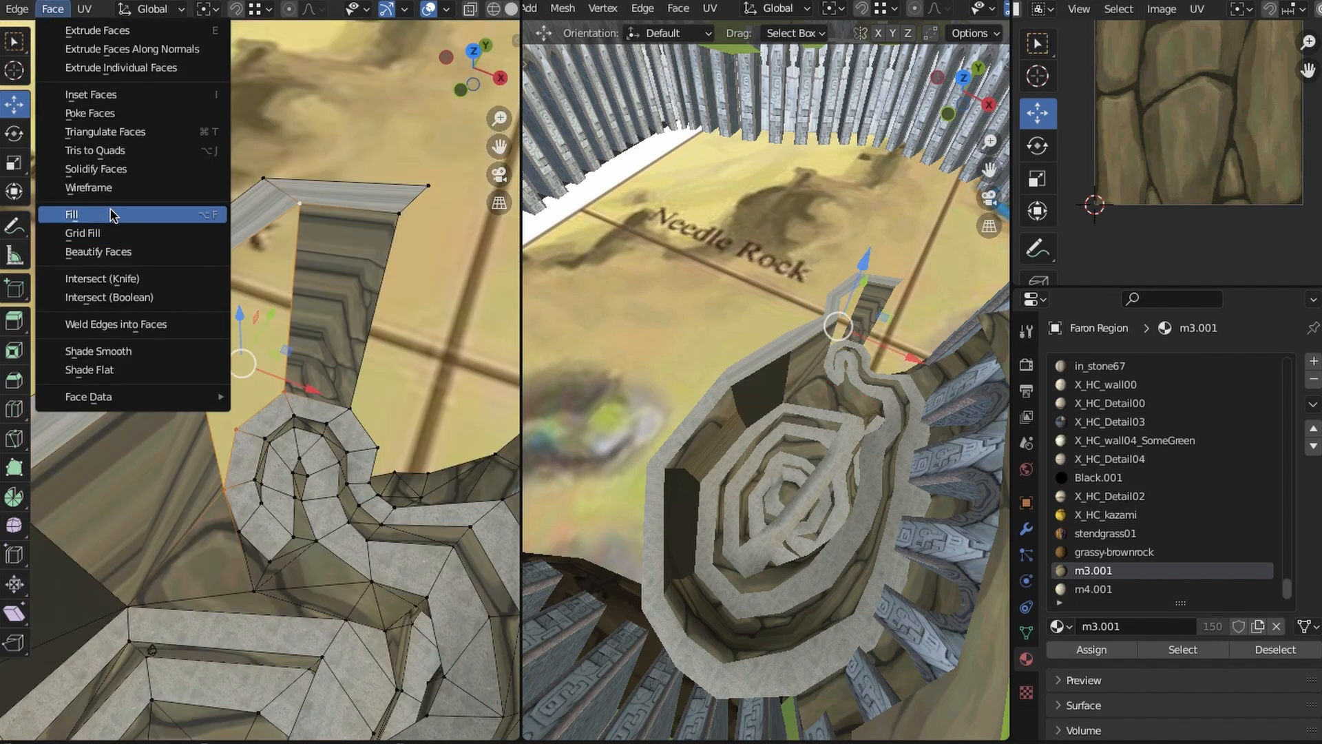
pyautogui.click(109, 212)
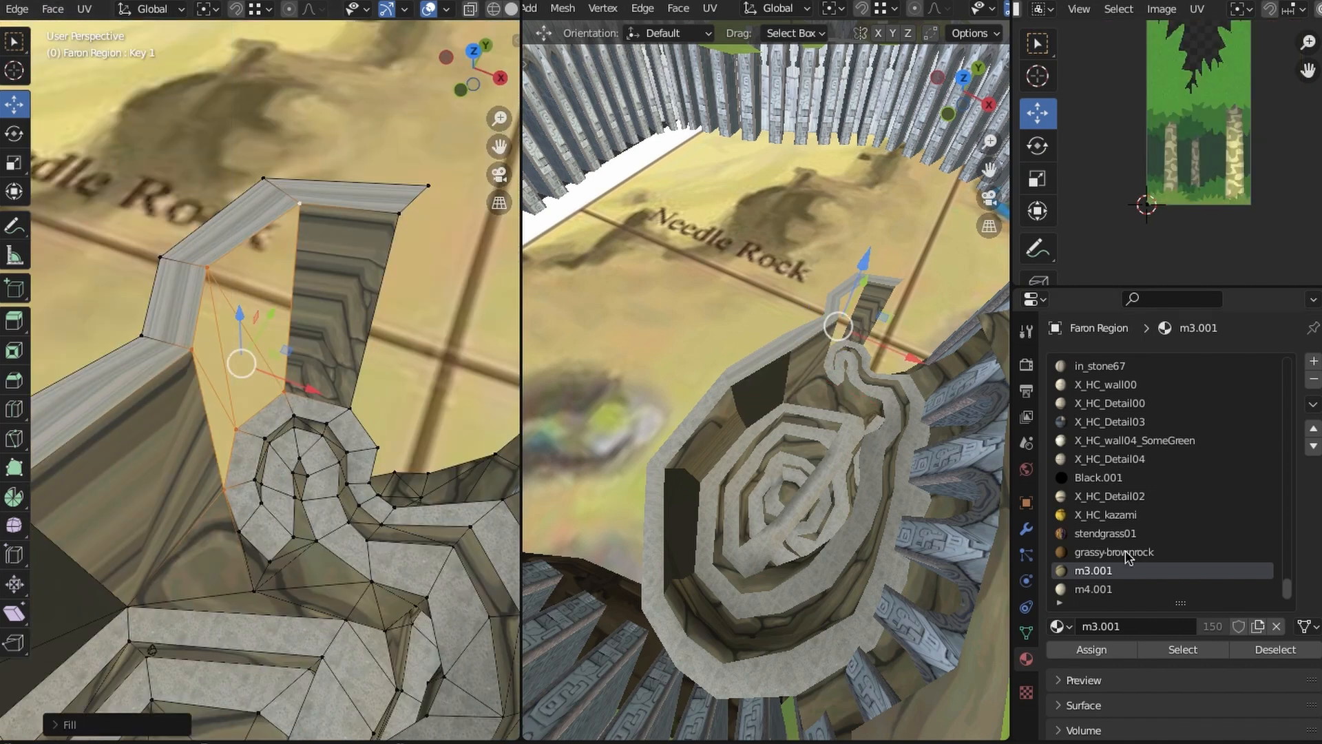
pyautogui.click(1086, 647)
# Examine the walls and ledge around both spirals from several angles, including their position against the surrounding cliff
pyautogui.click(264, 178)
pyautogui.scroll(-6, 366, 312)
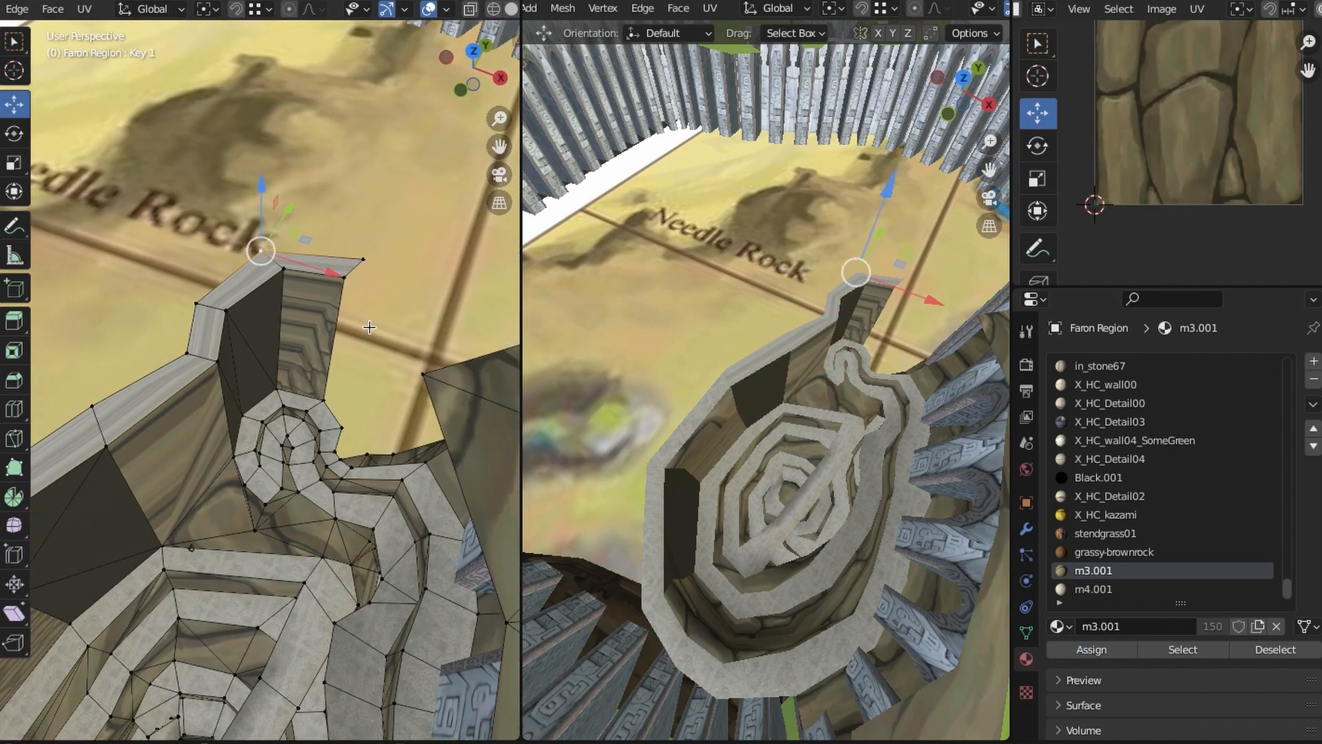
pyautogui.scroll(3, 362, 339)
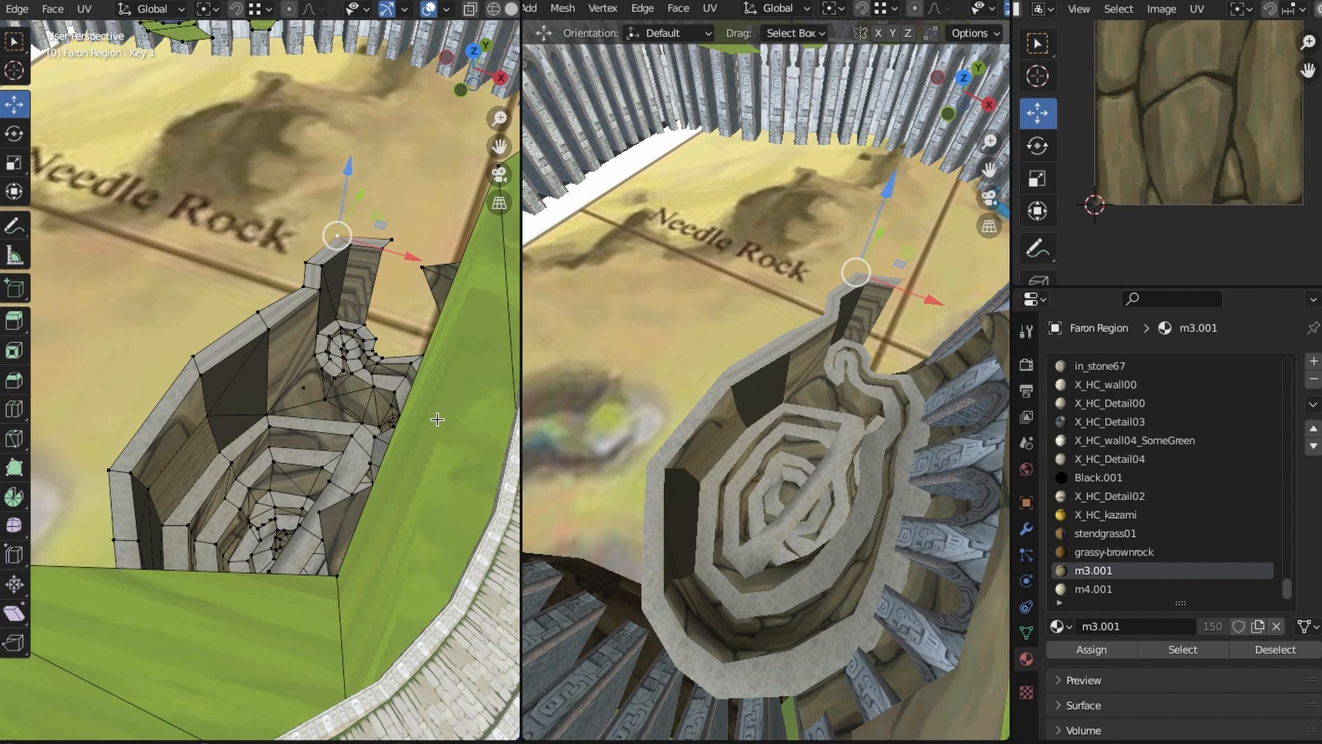
pyautogui.moveTo(312, 490); pyautogui.dragTo(316, 549, button='middle')
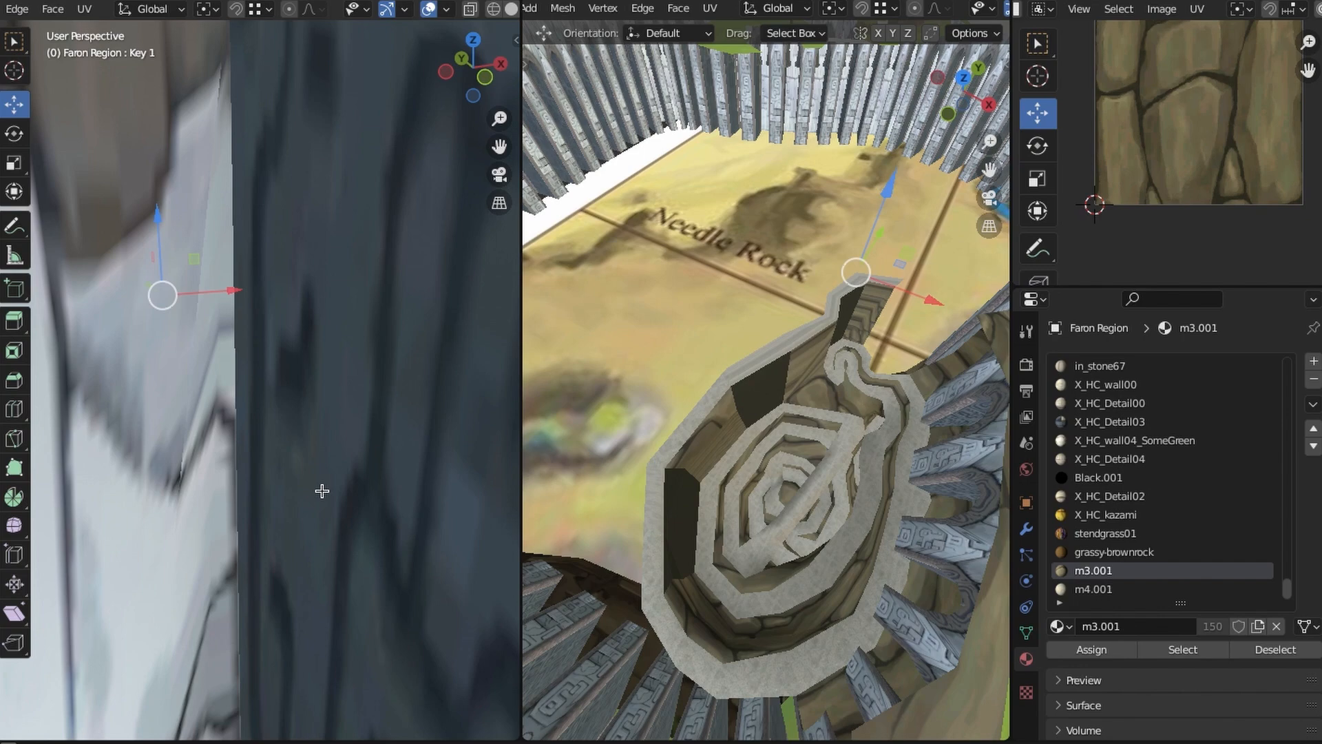
pyautogui.scroll(-8, 322, 492)
pyautogui.moveTo(322, 492); pyautogui.dragTo(242, 543, button='middle')
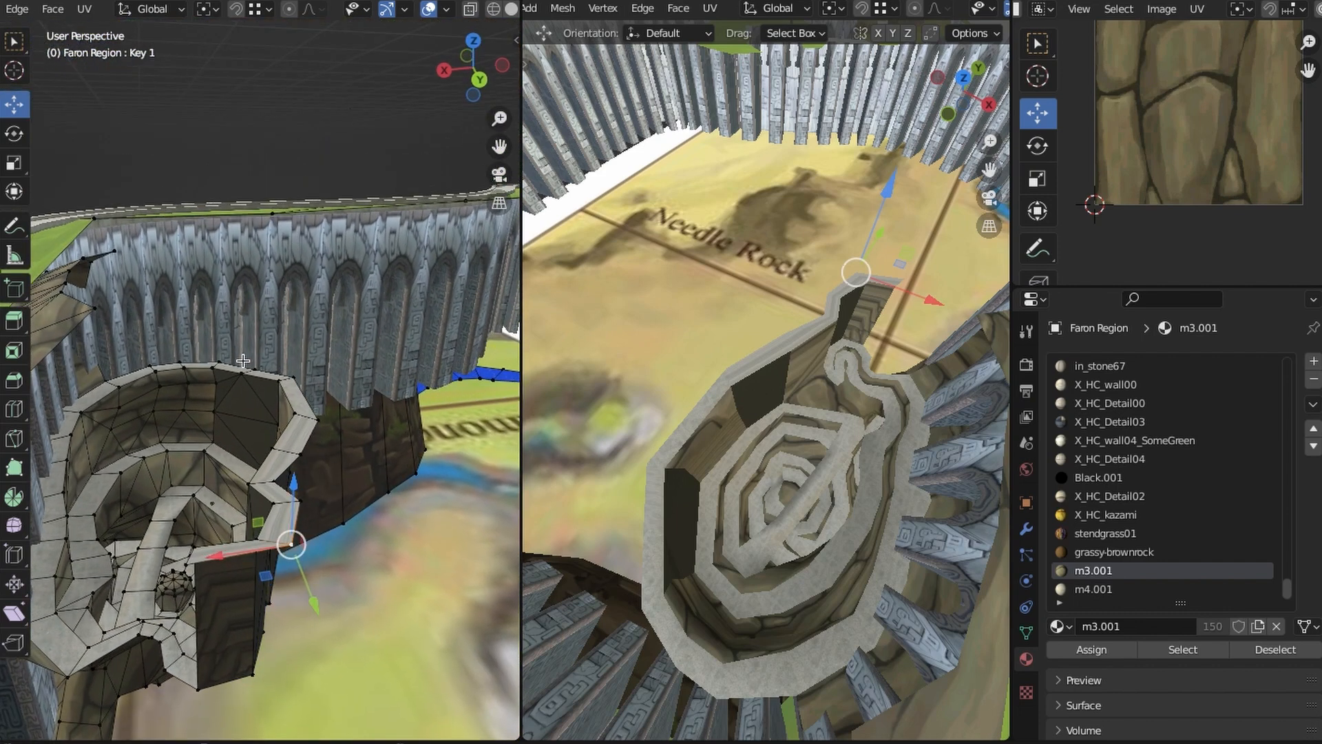
pyautogui.moveTo(354, 419); pyautogui.dragTo(323, 287, button='middle')
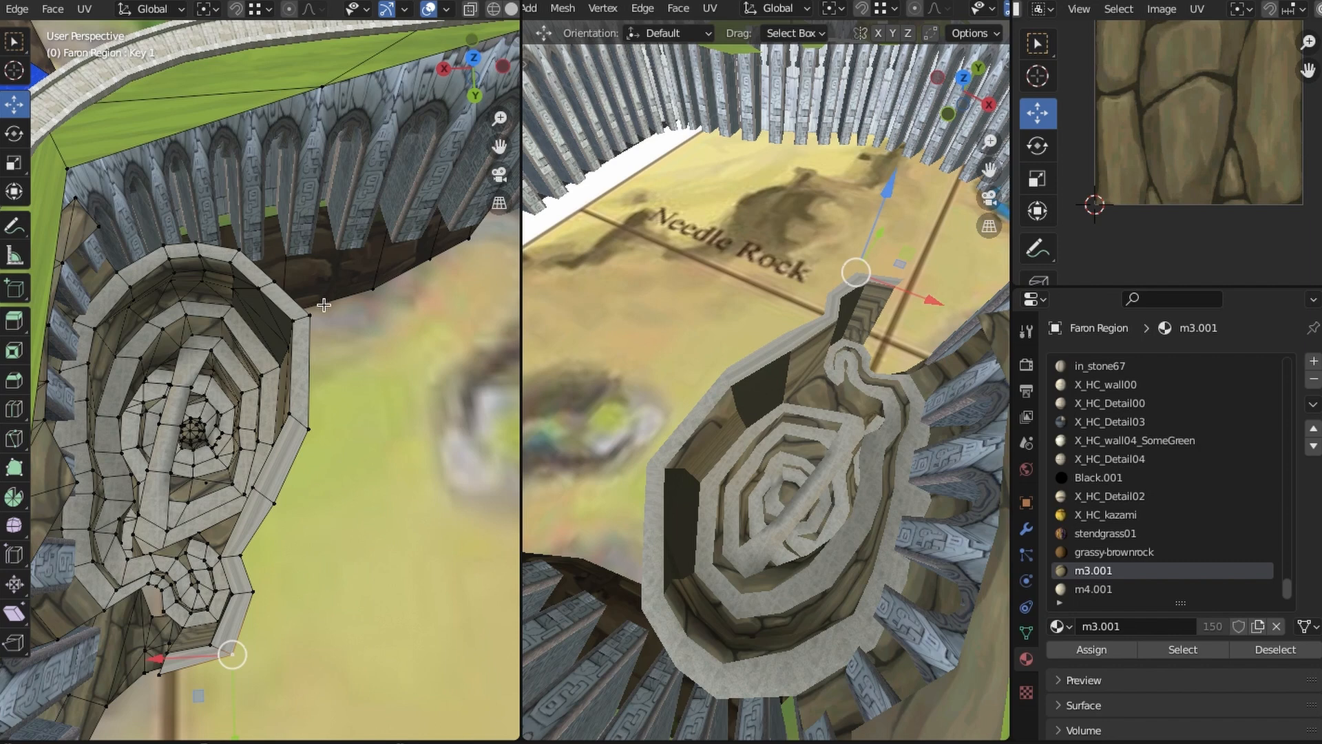
pyautogui.moveTo(314, 480); pyautogui.dragTo(17, 468, button='middle')
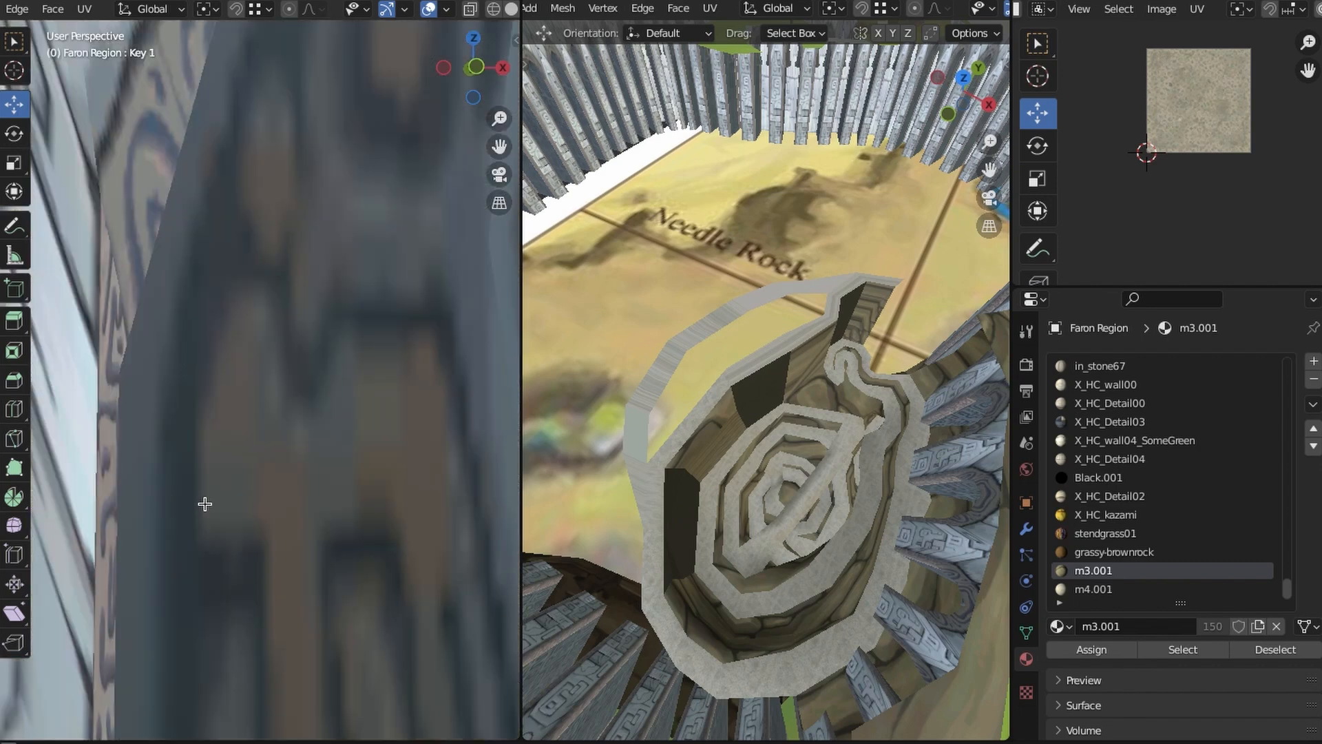
# Fill the gap between the new outer ledge ring and the existing ledge, and assign the m3.001 material
pyautogui.moveTo(204, 504); pyautogui.dragTo(284, 529, button='middle')
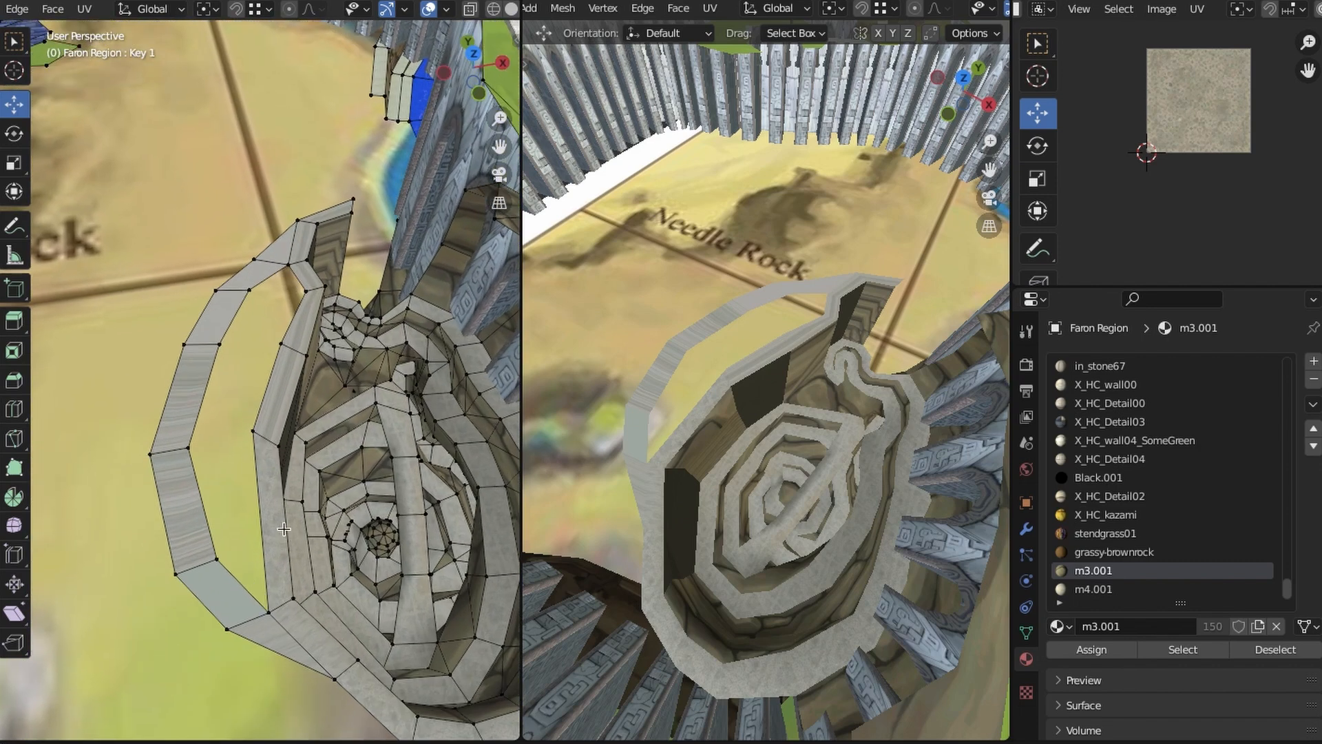
pyautogui.keyDown('alt'); pyautogui.click(267, 615); pyautogui.keyUp('alt')
pyautogui.click(52, 8)
pyautogui.click(93, 212)
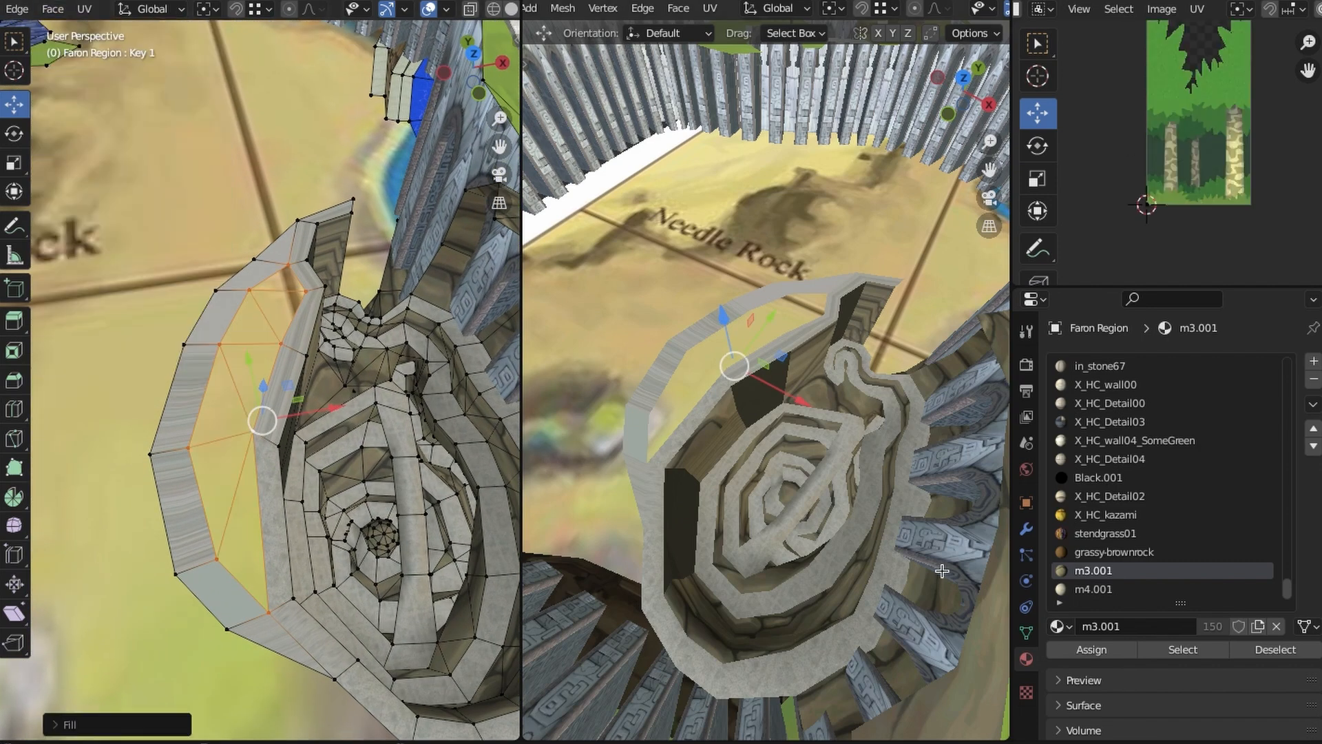
pyautogui.click(1089, 656)
# Flatten the selected vertices of the new outer wall by scaling them to 0 along the Z axis
pyautogui.moveTo(210, 502); pyautogui.dragTo(315, 393, button='middle')
pyautogui.press('s')
pyautogui.press('z')
pyautogui.press('0')
pyautogui.press('Return')
# Move the selected wall vertices along the Z axis to reshape the slope below the outer ledge, then clear the selection
pyautogui.moveTo(331, 448); pyautogui.dragTo(89, 565, button='middle')
pyautogui.moveTo(229, 417); pyautogui.dragTo(193, 289, button='middle')
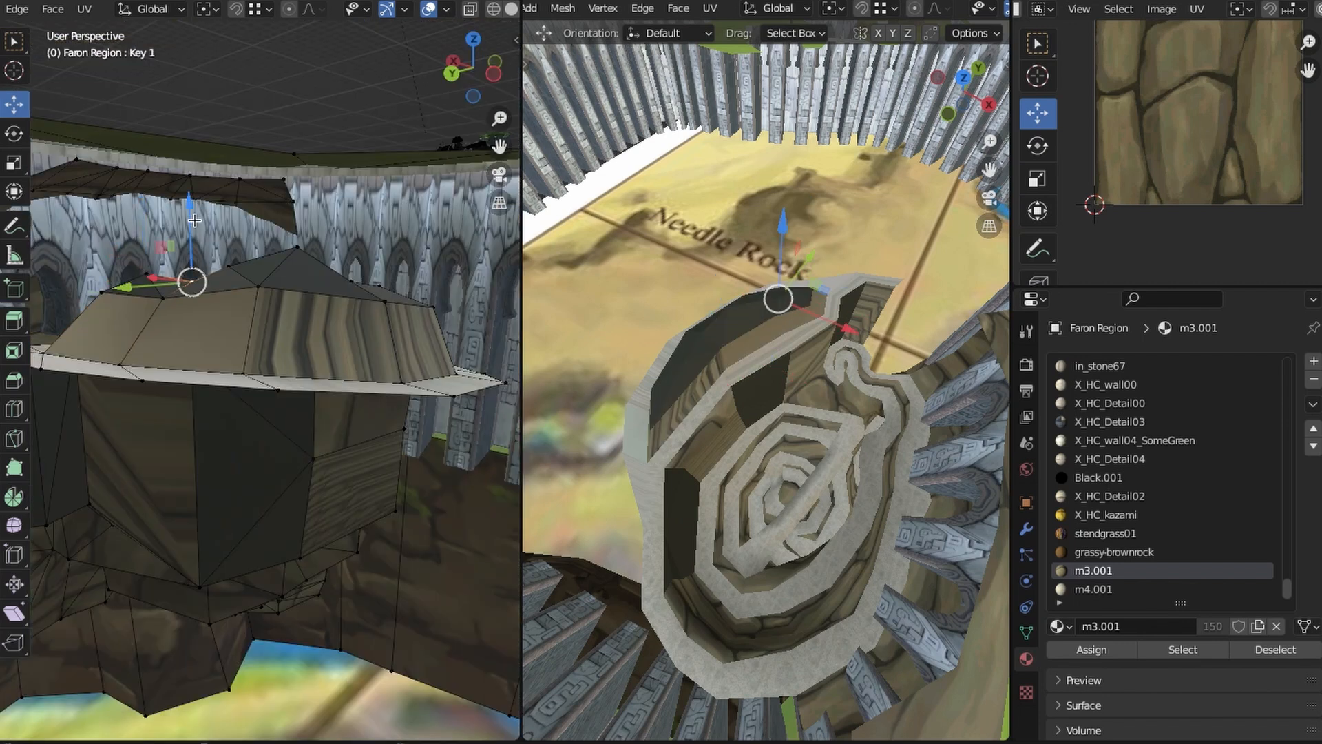
pyautogui.press('g')
pyautogui.press('z')
pyautogui.click(308, 278)
pyautogui.moveTo(307, 279); pyautogui.dragTo(347, 394, button='middle')
pyautogui.hotkey('alt', 'a')
pyautogui.scroll(-5, 212, 363)
pyautogui.scroll(5, 254, 473)
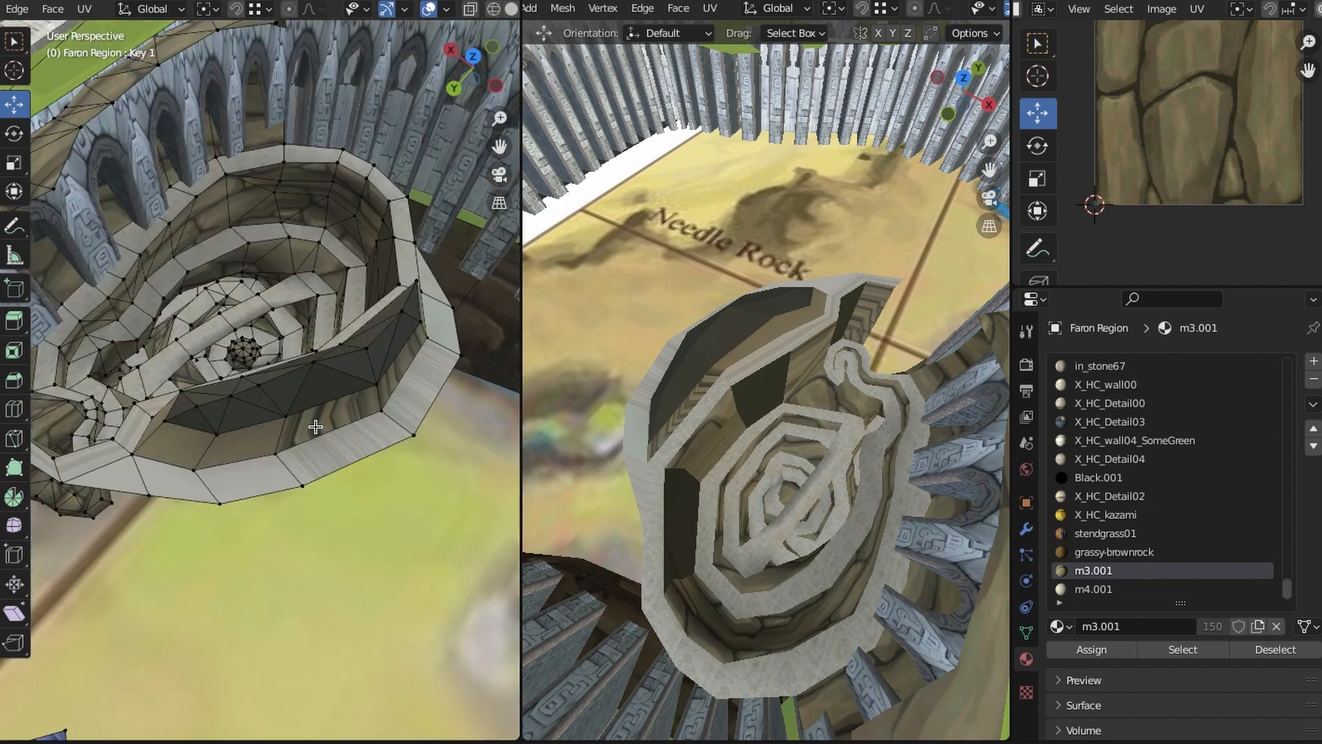
# Extrude a new ledge strip outside the rim of the outer ledge, following its curve
pyautogui.click(215, 497)
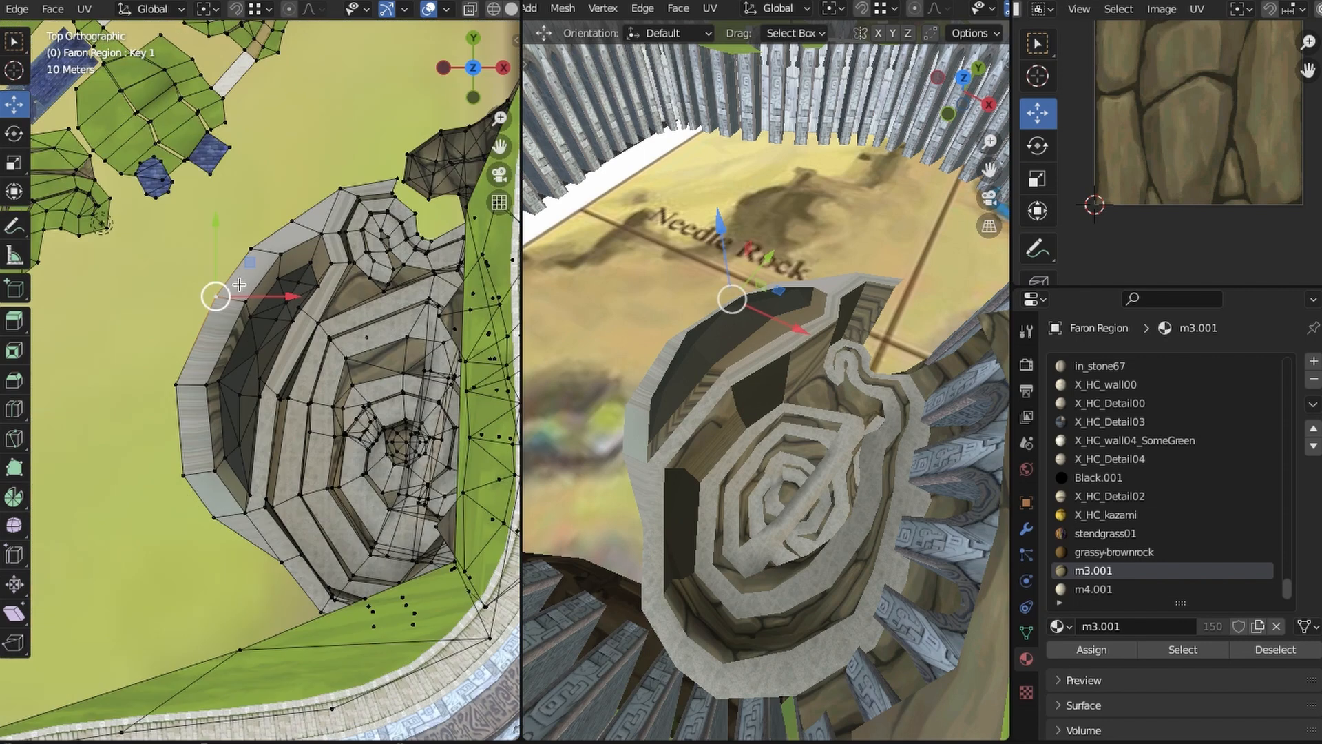
pyautogui.keyDown('shift'); pyautogui.moveTo(244, 282); pyautogui.dragTo(304, 363, button='middle'); pyautogui.keyUp('shift')
pyautogui.scroll(-2, 305, 363)
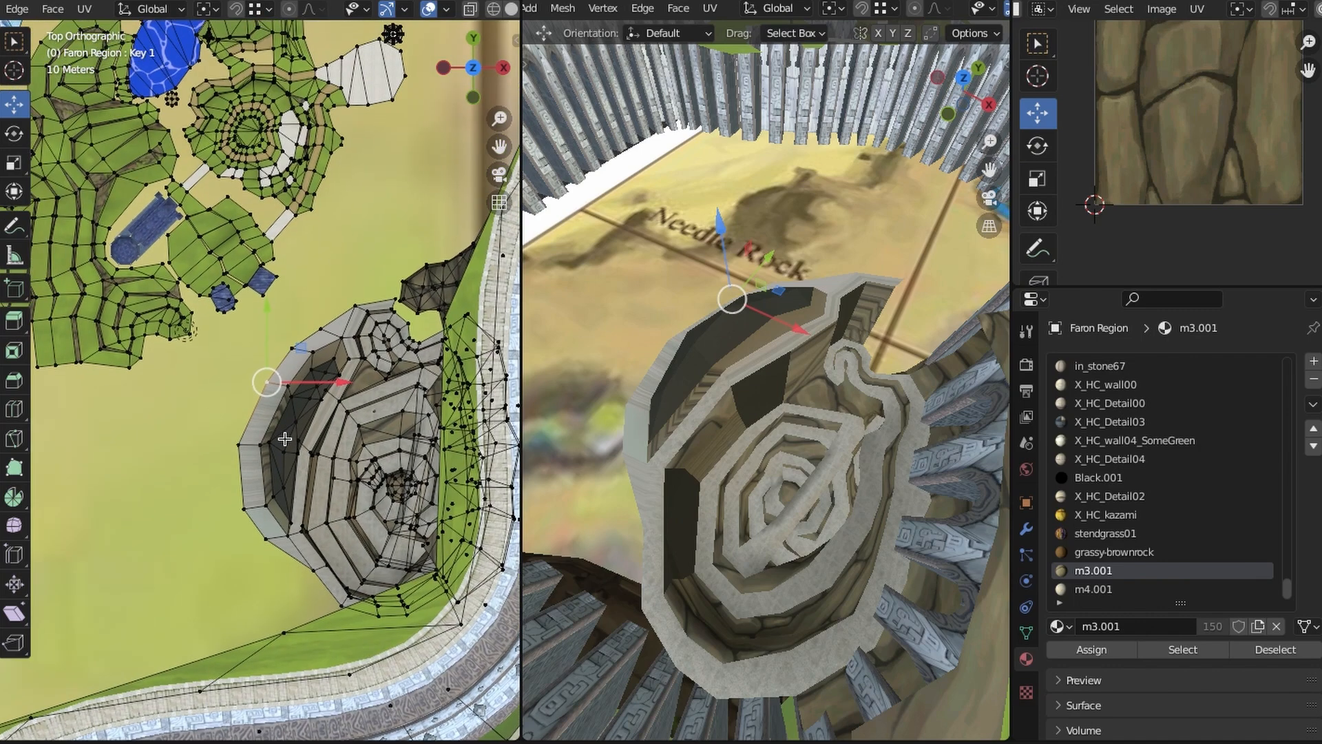
pyautogui.moveTo(286, 440); pyautogui.dragTo(324, 292, button='middle')
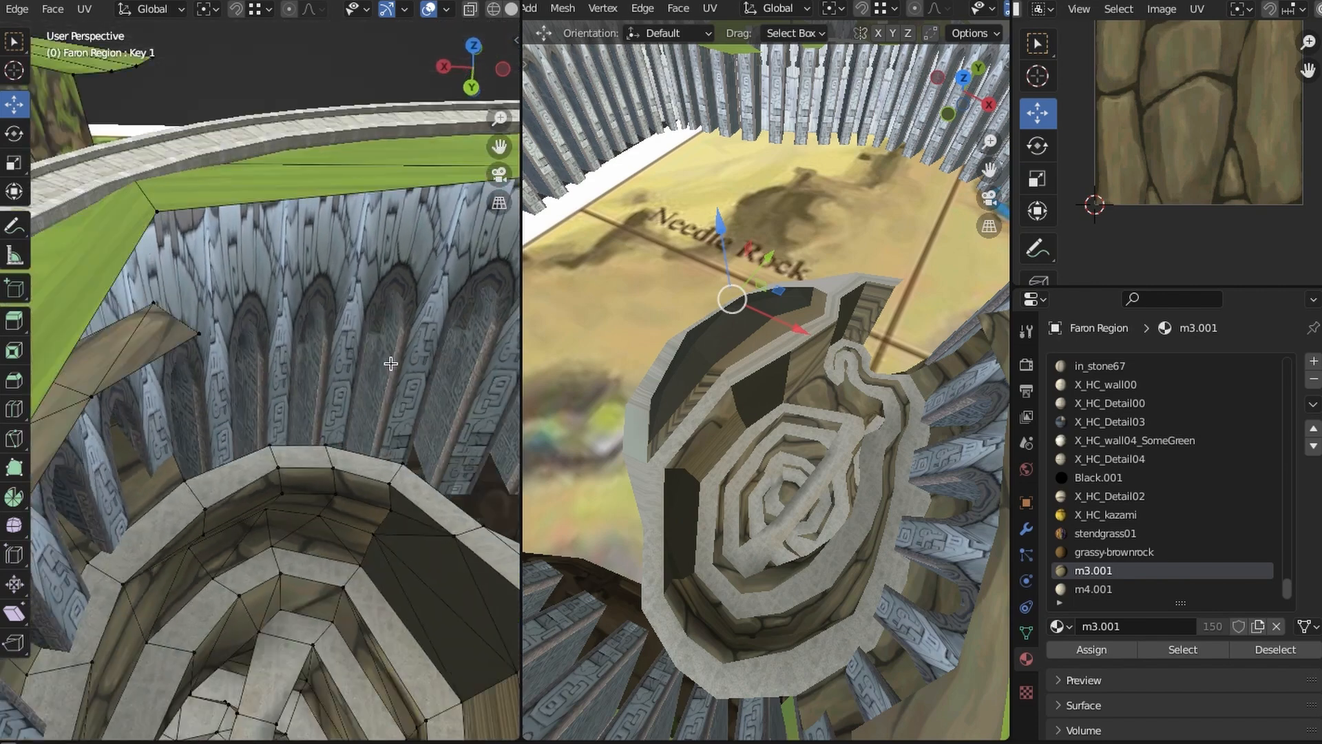
pyautogui.moveTo(390, 364); pyautogui.dragTo(324, 416, button='middle')
pyautogui.press('e')
pyautogui.click(324, 416)
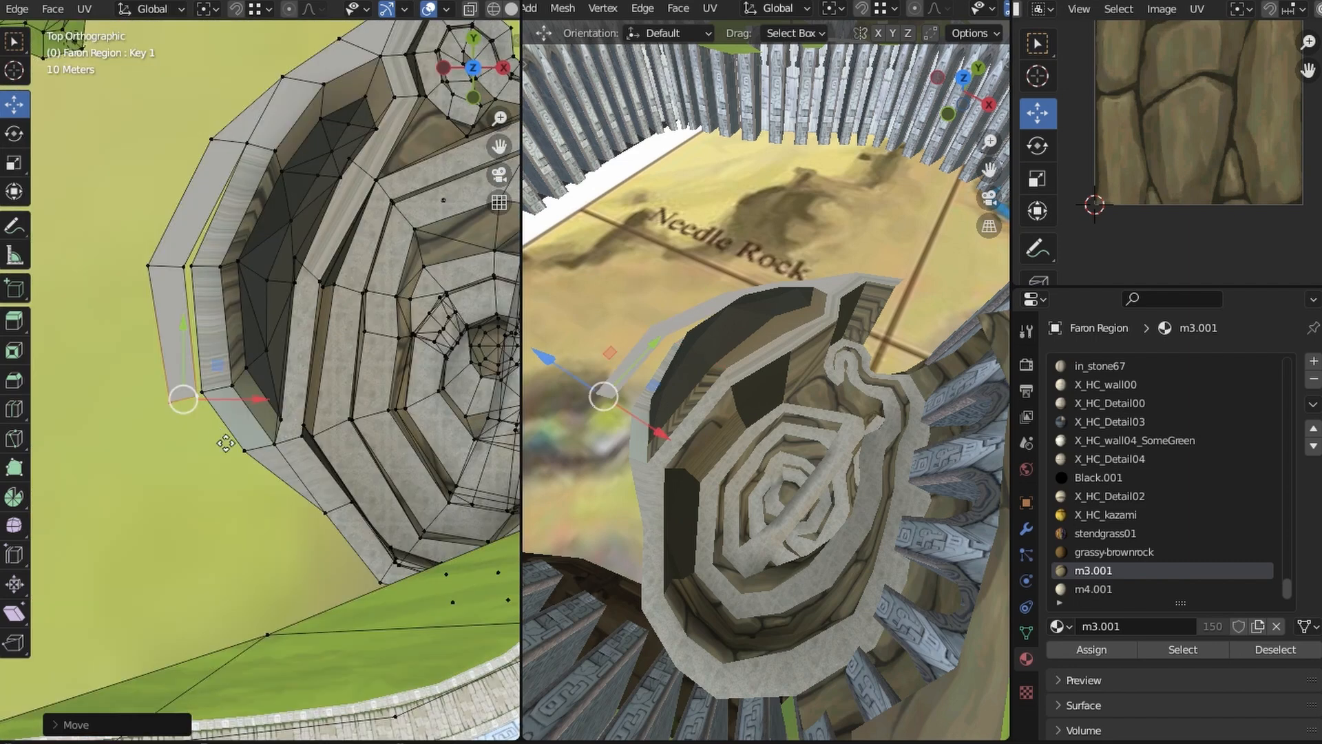
# Extend the outer ledge strip by another segment, rotating its end edge about -19.5 degrees and scaling it to follow the curve
pyautogui.press('e')
pyautogui.click(262, 505)
pyautogui.press('r')
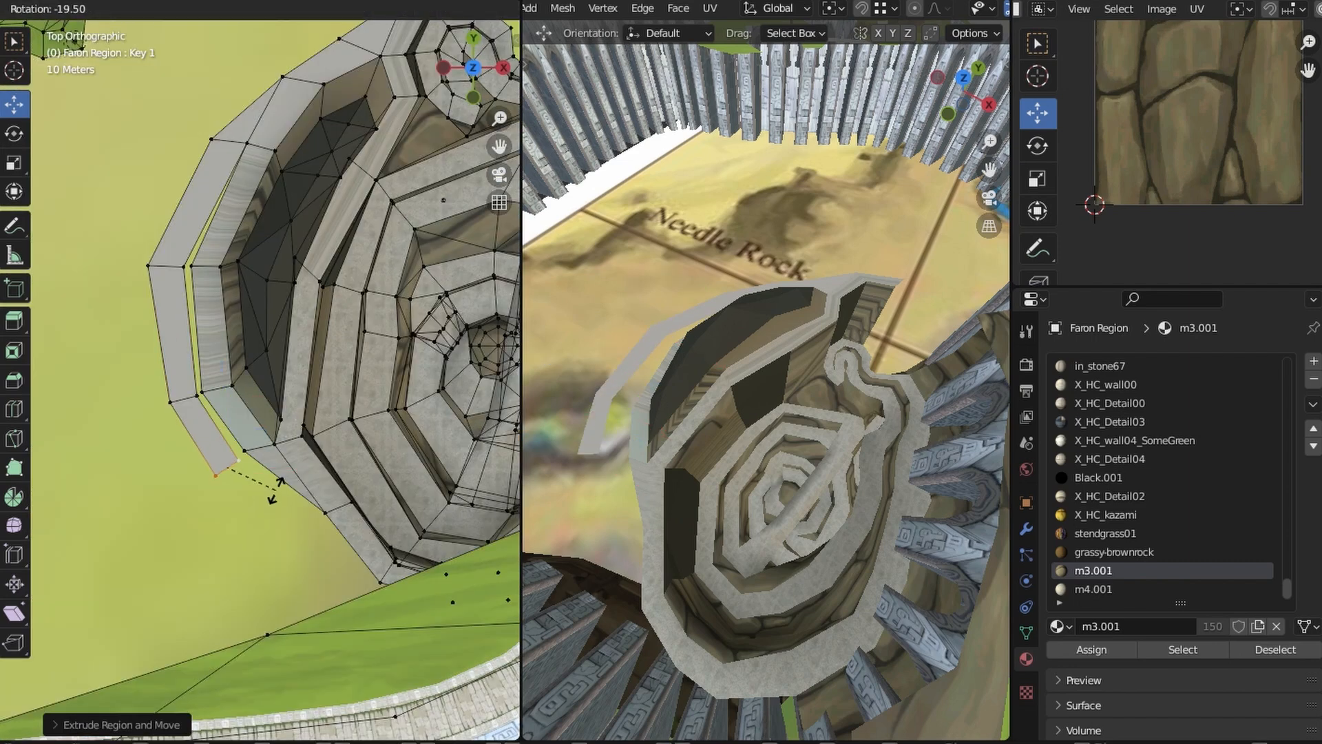
pyautogui.click(274, 492)
pyautogui.press('s')
pyautogui.click(266, 486)
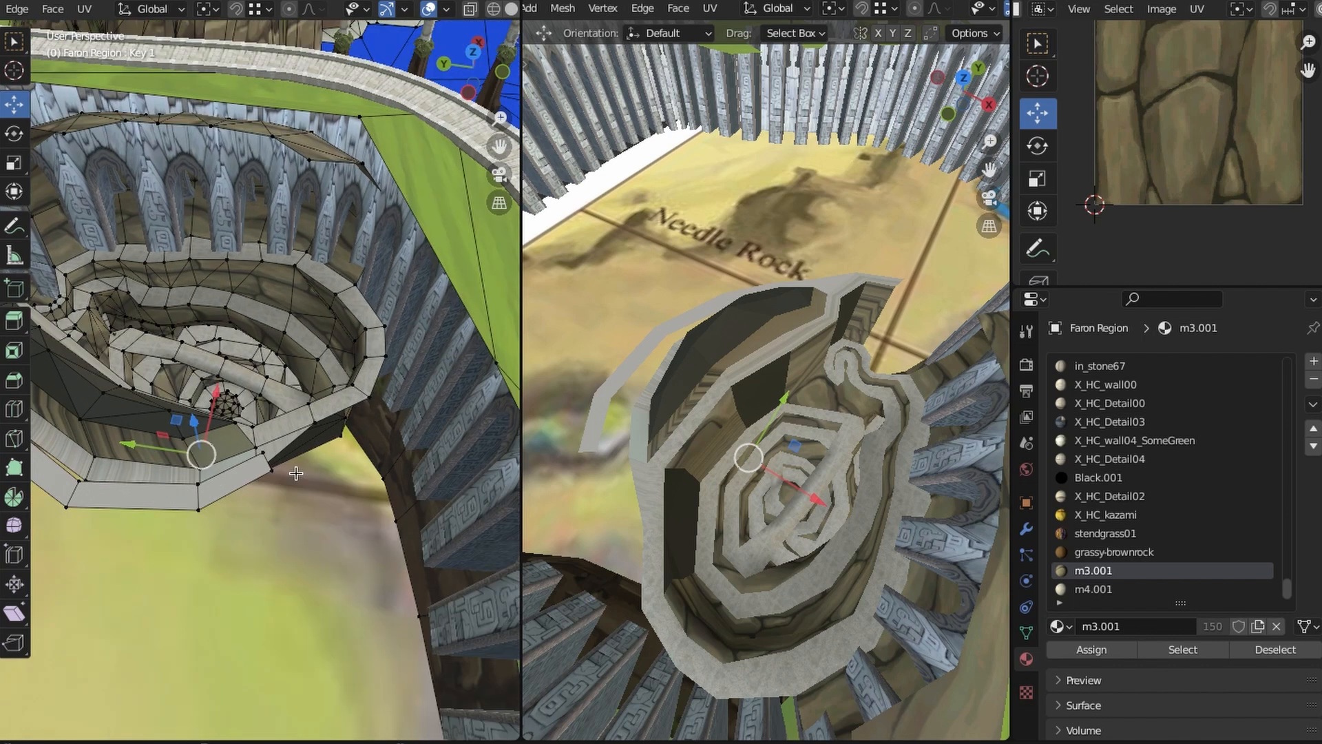
# Extrude the strip's end edge about 17 m toward the existing ledge, and rotate and scale it by about 1.59
pyautogui.click(255, 452)
pyautogui.keyDown('shift'); pyautogui.click(271, 472); pyautogui.keyUp('shift')
pyautogui.click(264, 453)
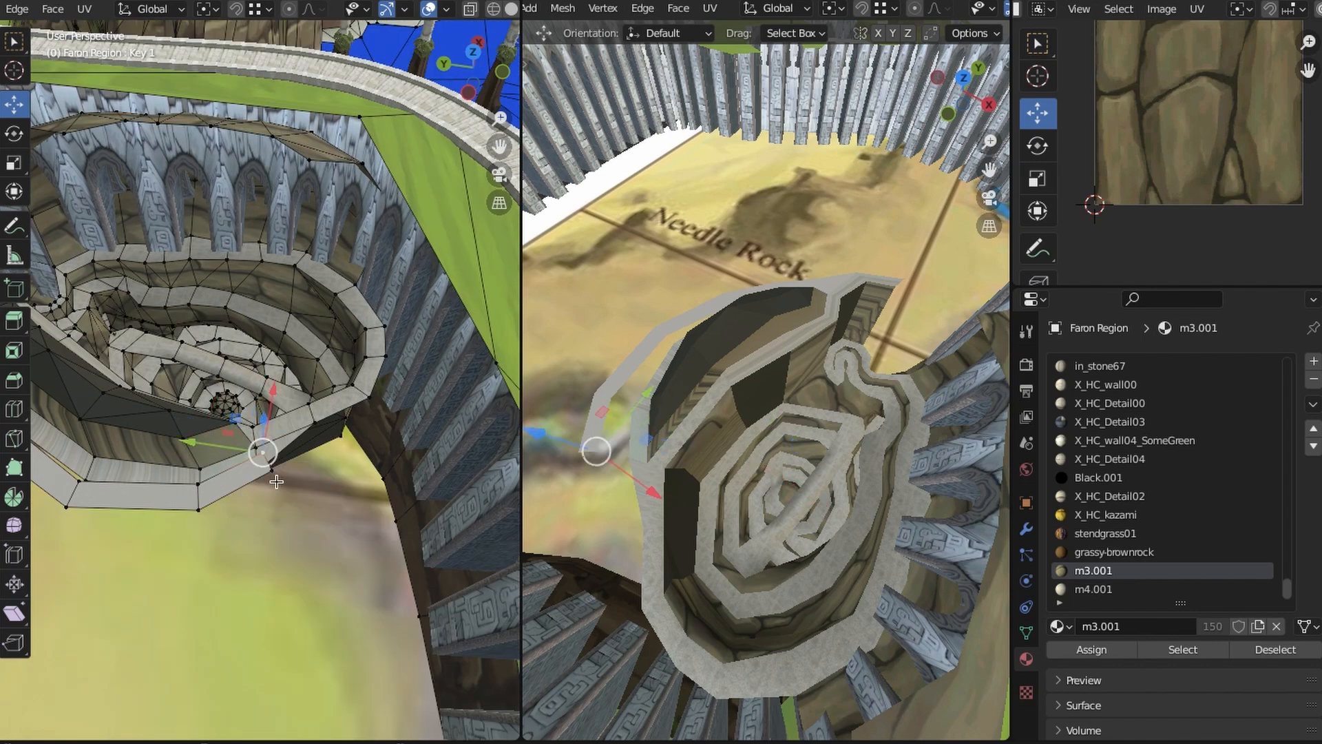
pyautogui.keyDown('shift'); pyautogui.click(273, 474); pyautogui.keyUp('shift')
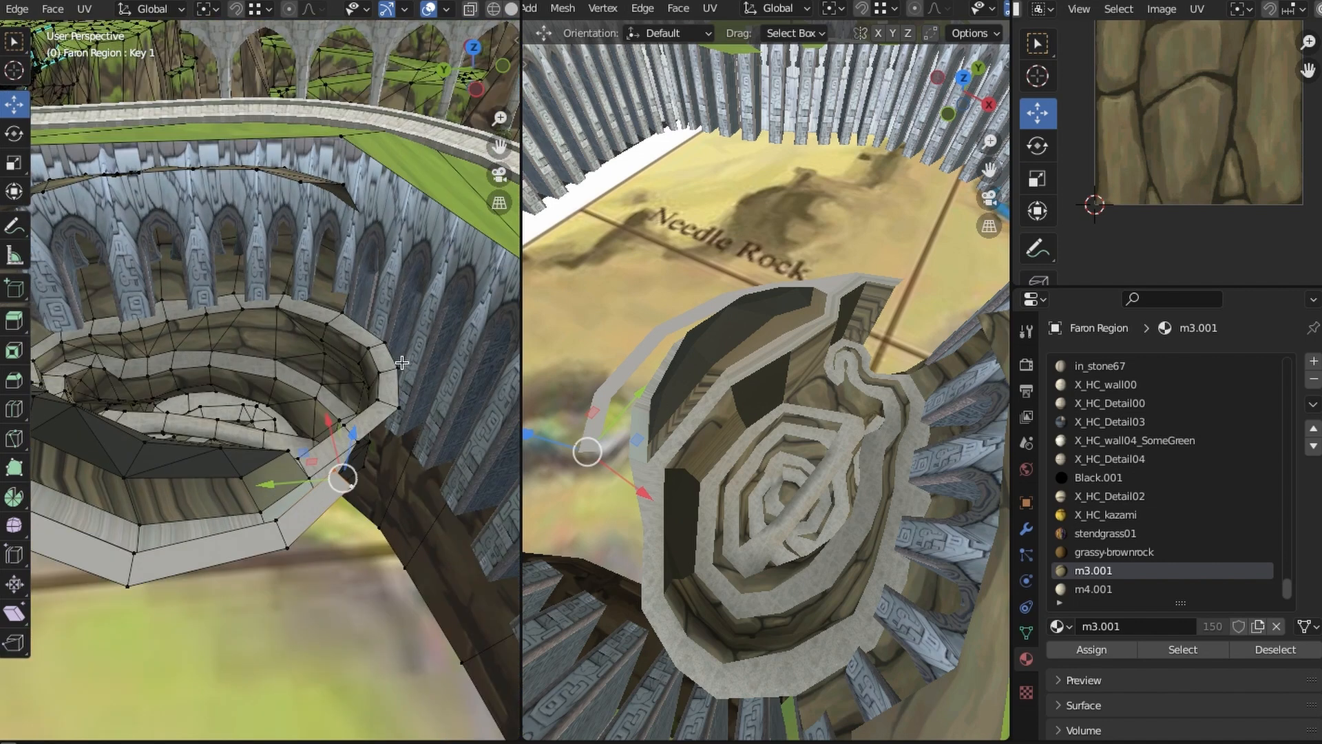
pyautogui.moveTo(417, 281)
pyautogui.mouseDown(button='middle')
pyautogui.moveTo(412, 205)
pyautogui.moveTo(405, 283)
pyautogui.moveTo(412, 269)
pyautogui.mouseUp(button='middle')
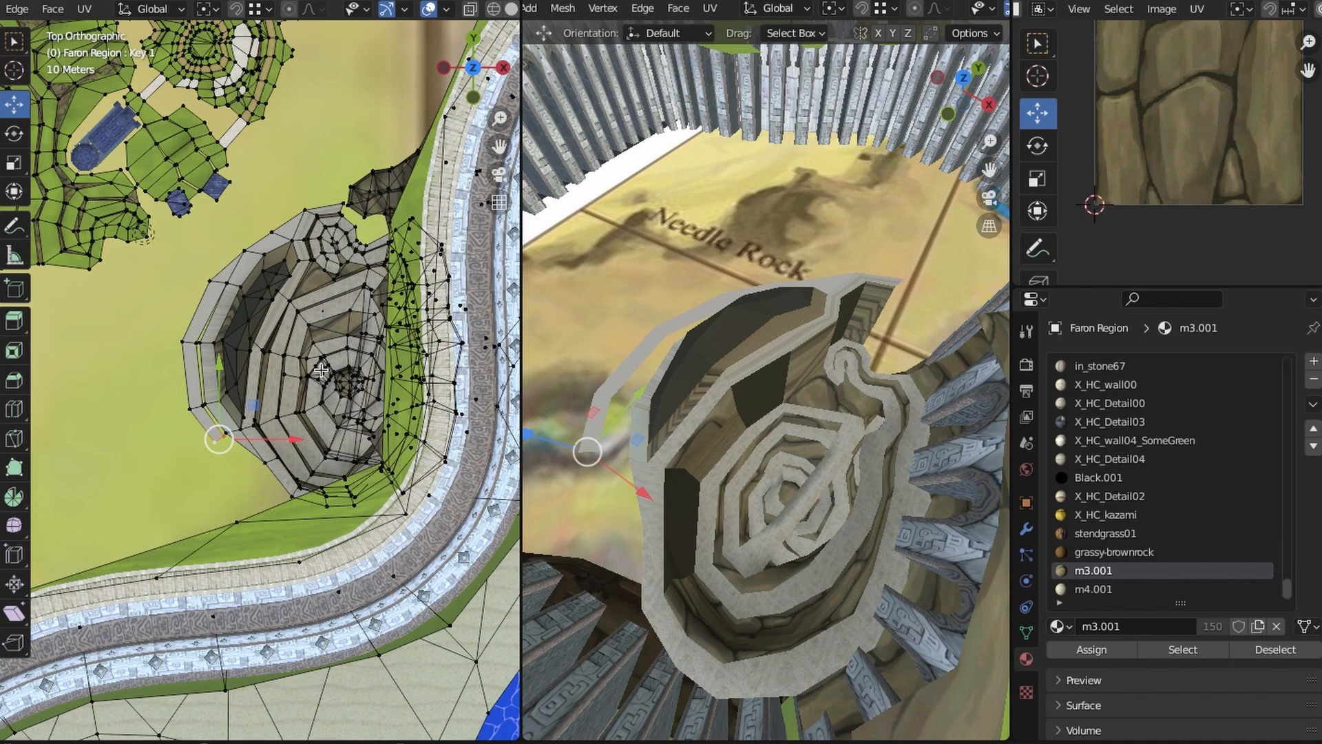
pyautogui.keyDown('shift'); pyautogui.moveTo(332, 341); pyautogui.dragTo(265, 496, button='middle'); pyautogui.keyUp('shift')
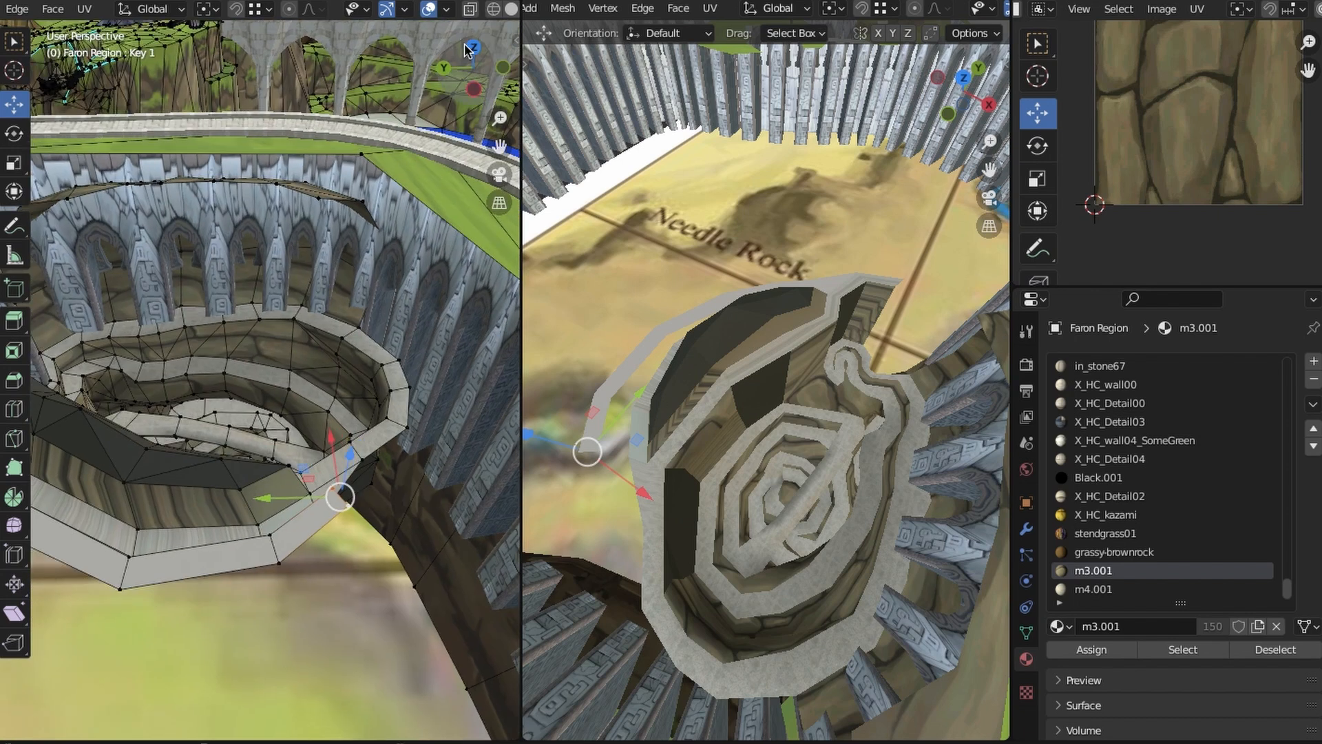
pyautogui.click(472, 48)
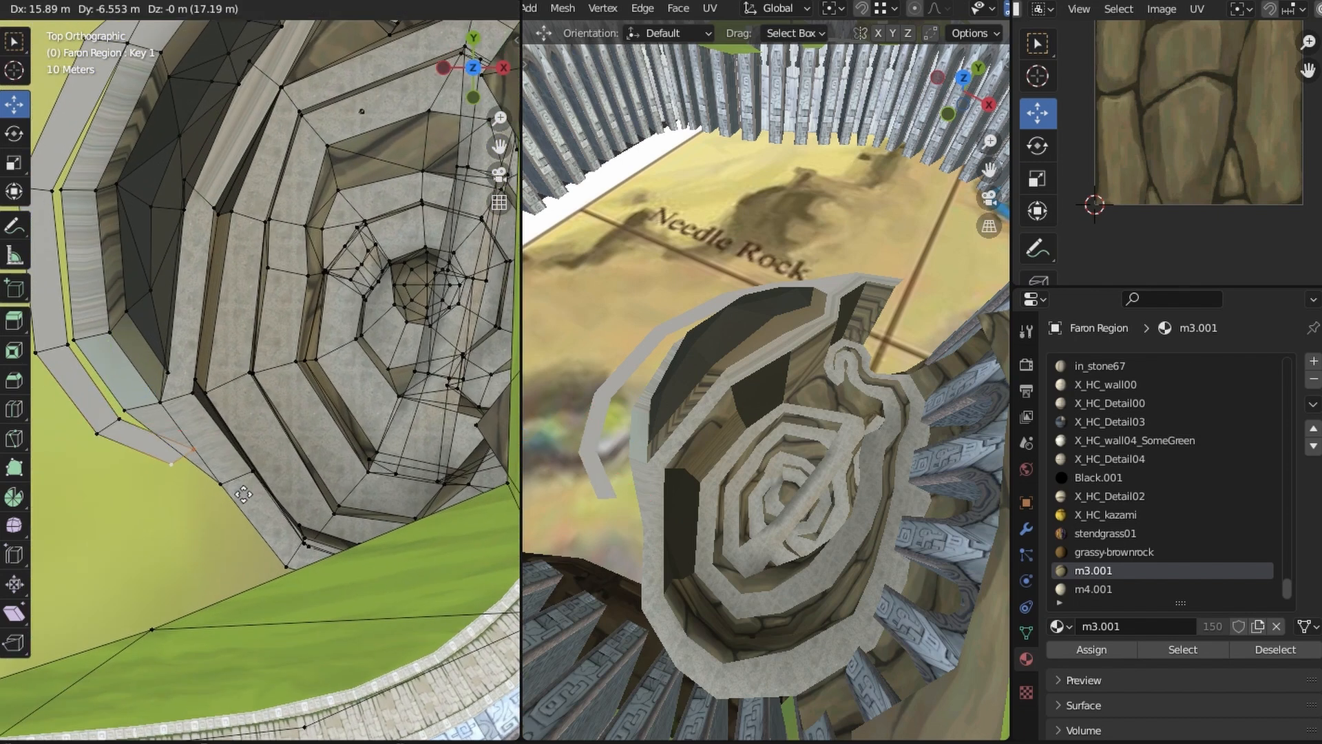
pyautogui.press('r')
pyautogui.press('Return')
pyautogui.press('s')
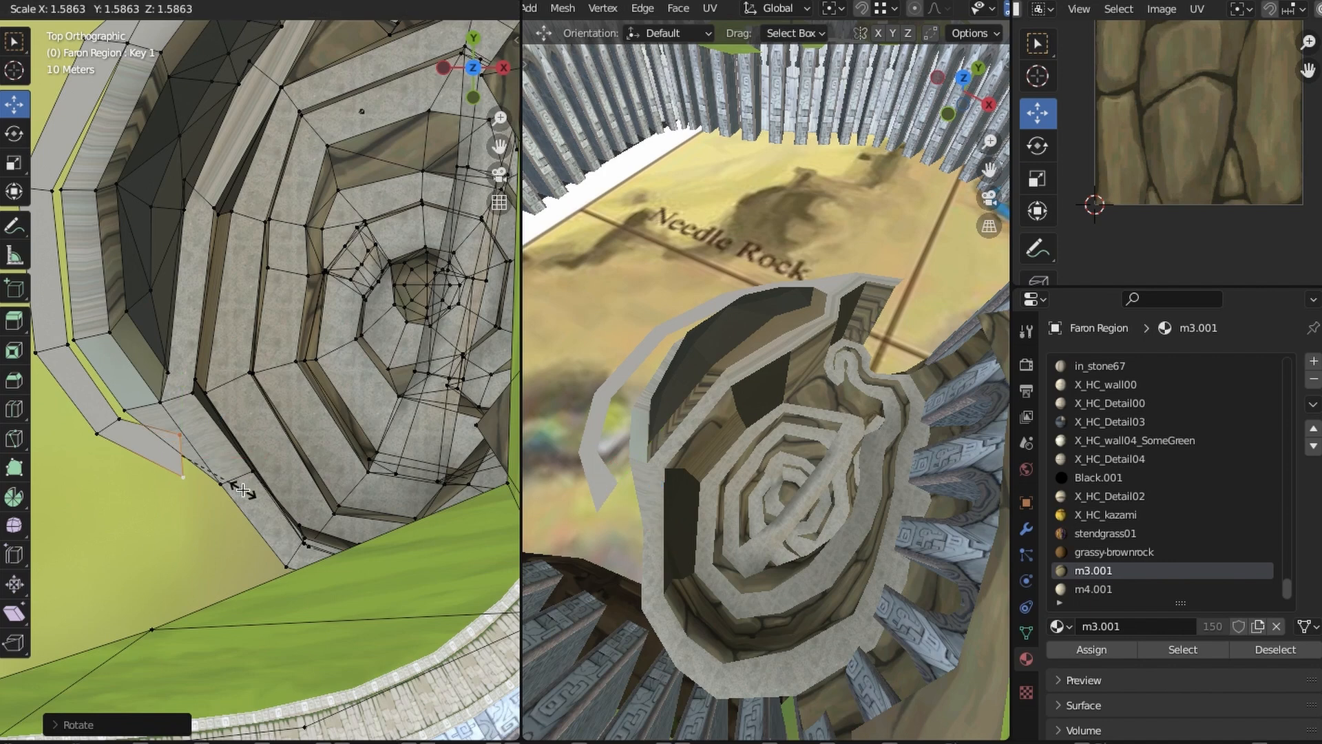
pyautogui.click(182, 472)
pyautogui.moveTo(181, 455)
pyautogui.mouseDown()
pyautogui.moveTo(201, 455)
pyautogui.moveTo(185, 456)
pyautogui.moveTo(193, 468)
pyautogui.mouseUp()
# Examine the new upper ledge and its surroundings from several angles in wireframe, solid and textured shading
pyautogui.moveTo(193, 469); pyautogui.dragTo(276, 339, button='middle')
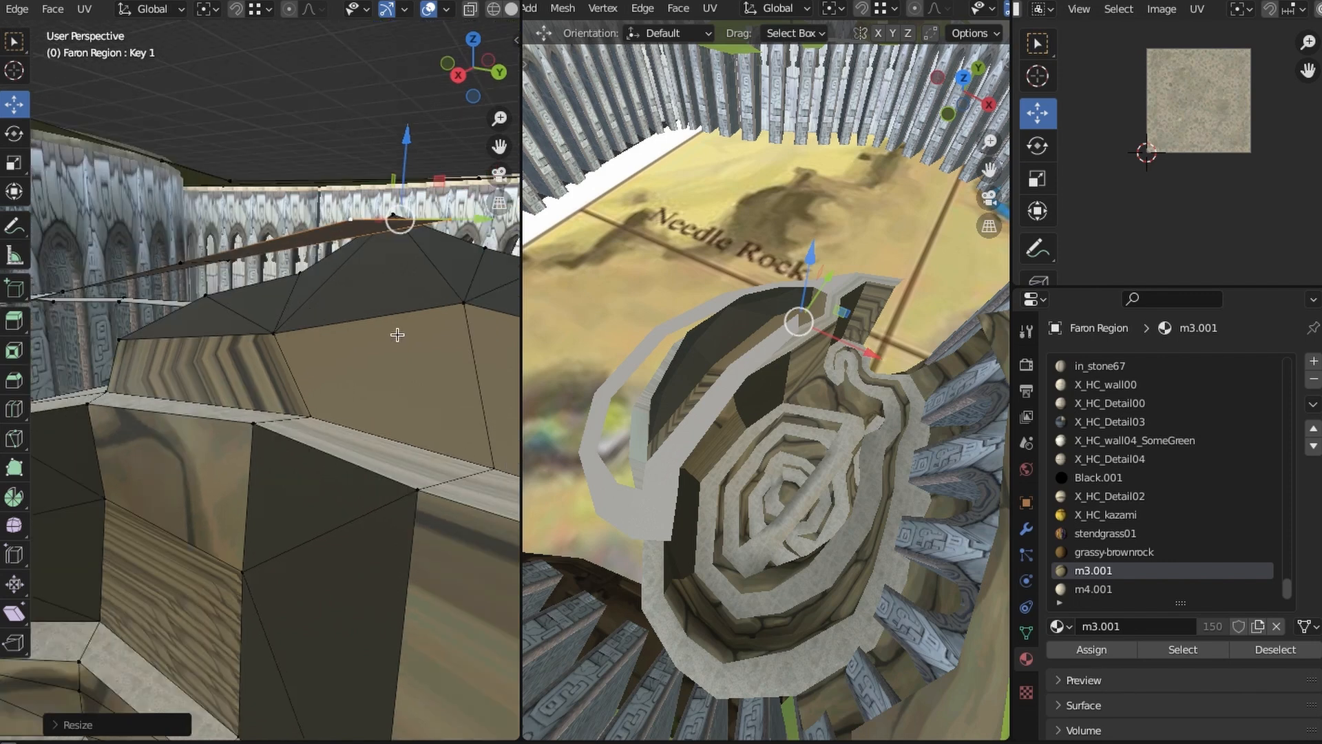
pyautogui.moveTo(195, 399); pyautogui.dragTo(173, 361, button='middle')
pyautogui.moveTo(316, 289)
pyautogui.mouseDown(button='middle')
pyautogui.moveTo(323, 352)
pyautogui.moveTo(307, 313)
pyautogui.moveTo(327, 303)
pyautogui.mouseUp(button='middle')
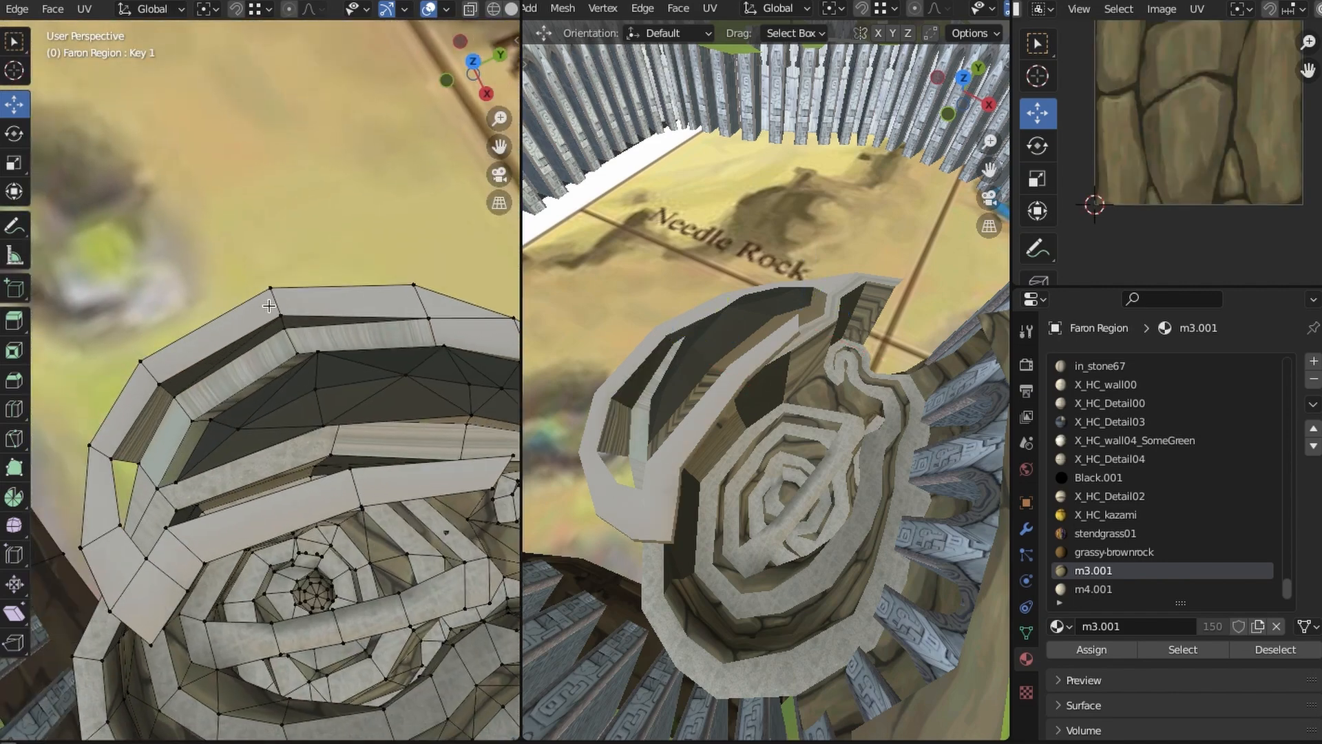
pyautogui.moveTo(752, 385); pyautogui.dragTo(818, 442, button='middle')
pyautogui.press('z')
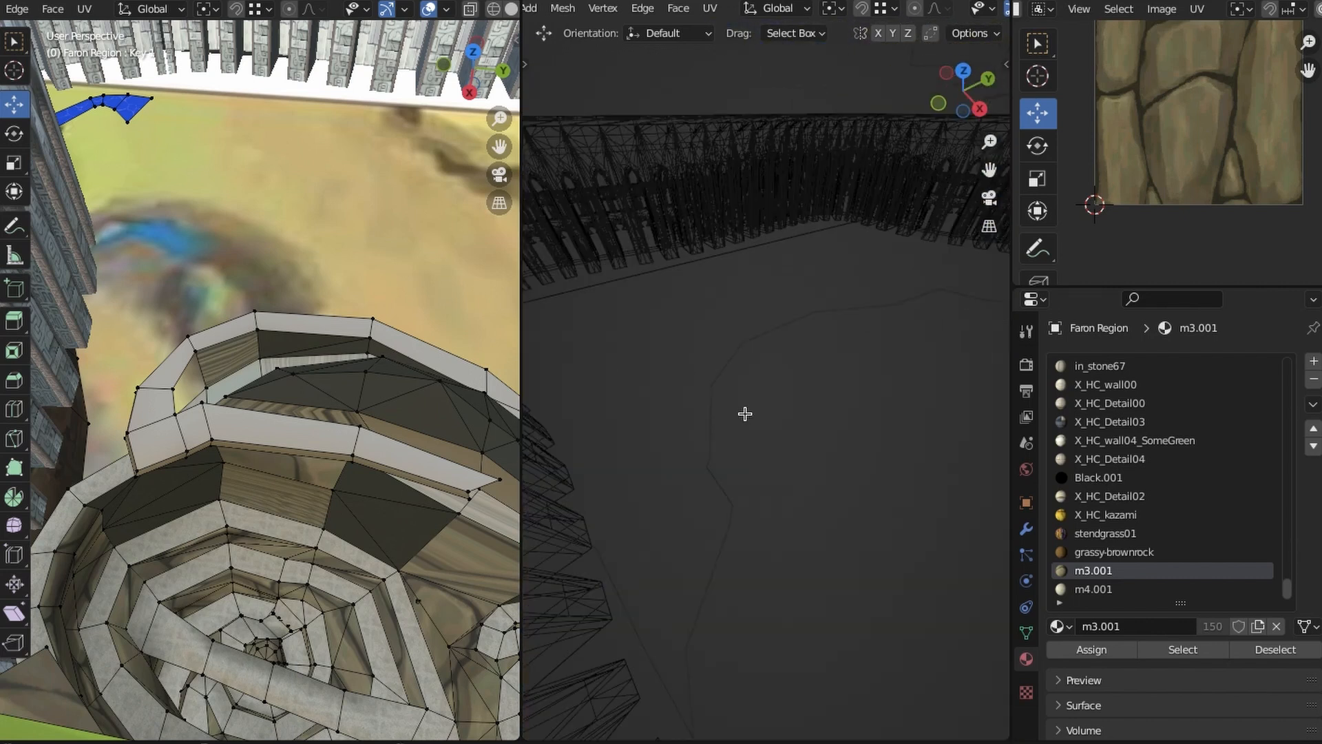
pyautogui.click(741, 431)
pyautogui.press('z')
pyautogui.click(873, 447)
pyautogui.moveTo(859, 458)
pyautogui.mouseDown(button='middle')
pyautogui.moveTo(786, 423)
pyautogui.moveTo(771, 383)
pyautogui.moveTo(790, 395)
pyautogui.moveTo(786, 361)
pyautogui.moveTo(648, 238)
pyautogui.mouseUp(button='middle')
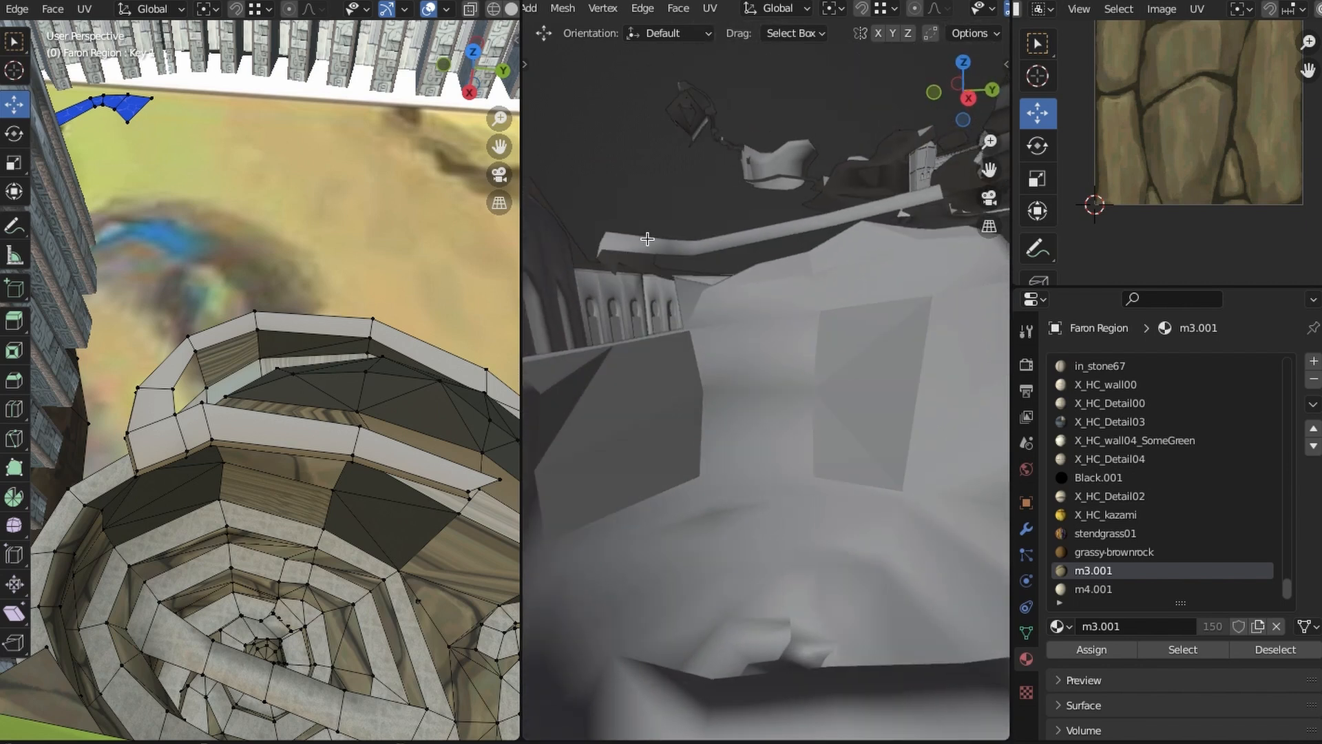
pyautogui.moveTo(720, 322)
pyautogui.mouseDown(button='middle')
pyautogui.moveTo(667, 428)
pyautogui.moveTo(696, 330)
pyautogui.moveTo(771, 369)
pyautogui.mouseUp(button='middle')
pyautogui.press('z')
pyautogui.click(771, 441)
pyautogui.moveTo(771, 427)
pyautogui.mouseDown(button='middle')
pyautogui.moveTo(770, 369)
pyautogui.moveTo(724, 345)
pyautogui.moveTo(703, 310)
pyautogui.moveTo(634, 288)
pyautogui.mouseUp(button='middle')
pyautogui.moveTo(697, 349); pyautogui.dragTo(692, 460, button='middle')
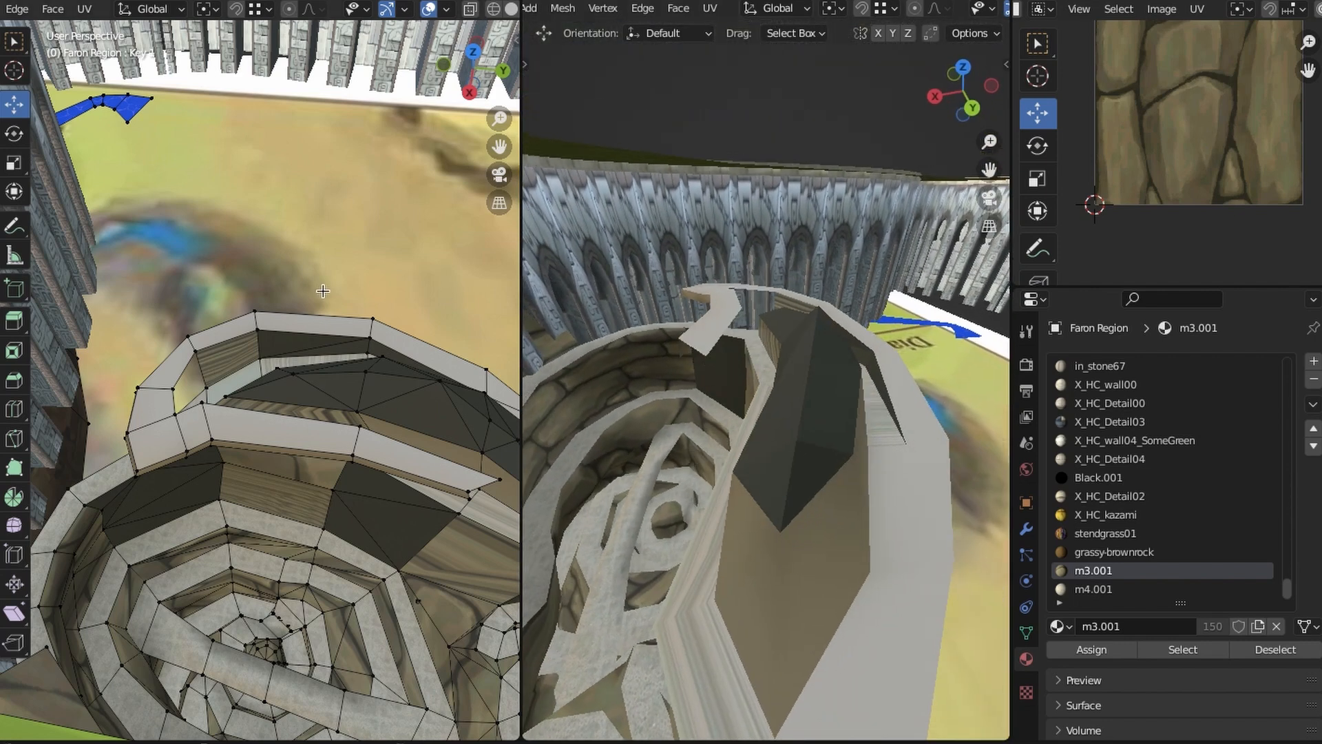
# Build the narrow wall strip along the back edge of the upper ledge and assign it the m3.001 material
pyautogui.moveTo(323, 291); pyautogui.dragTo(133, 301, button='middle')
pyautogui.click(265, 317)
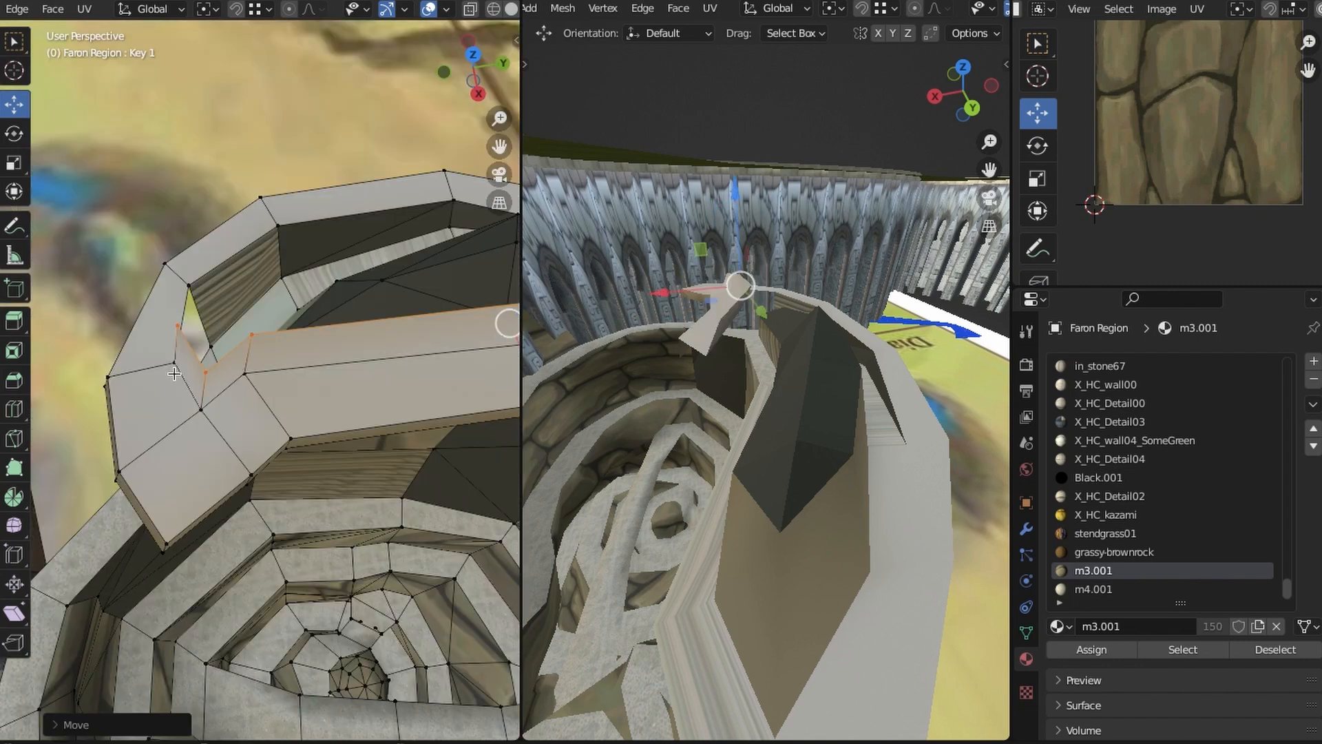
pyautogui.keyDown('shift'); pyautogui.click(190, 406); pyautogui.keyUp('shift')
pyautogui.press('f')
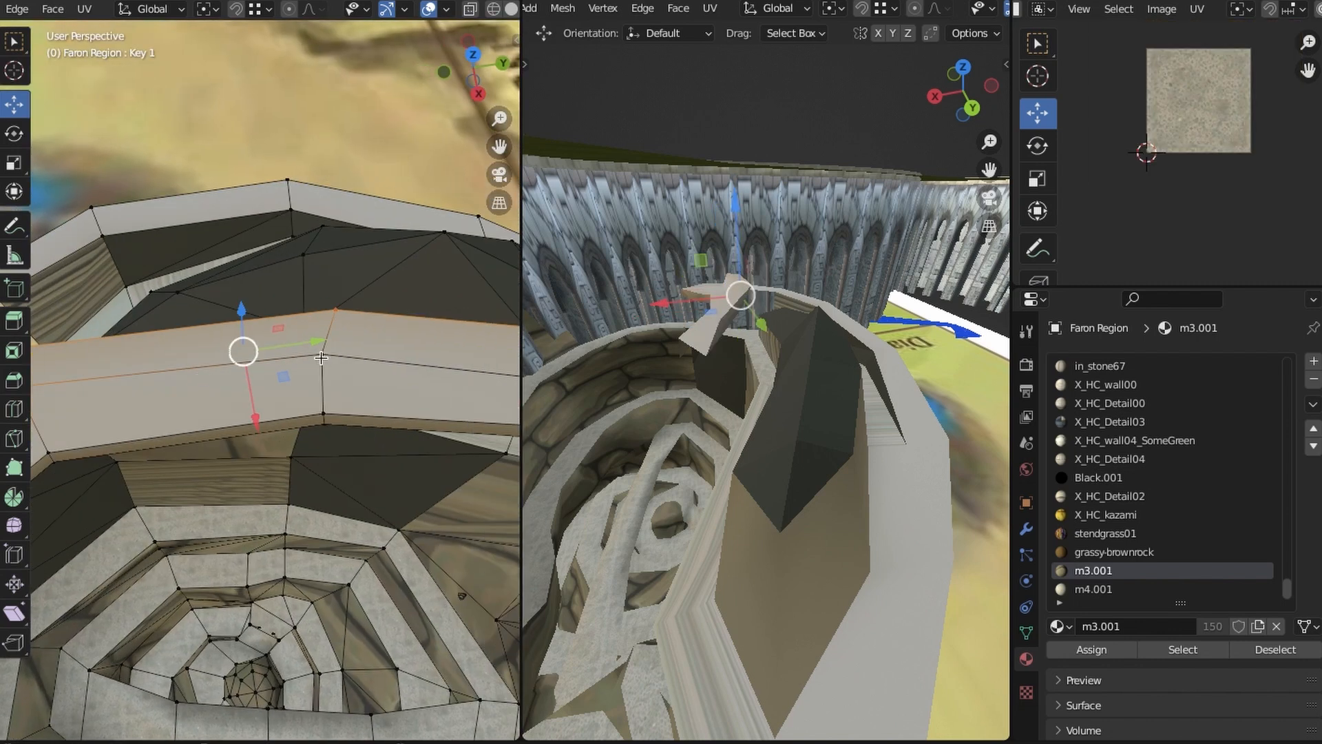
pyautogui.keyDown('shift'); pyautogui.click(317, 385); pyautogui.keyUp('shift')
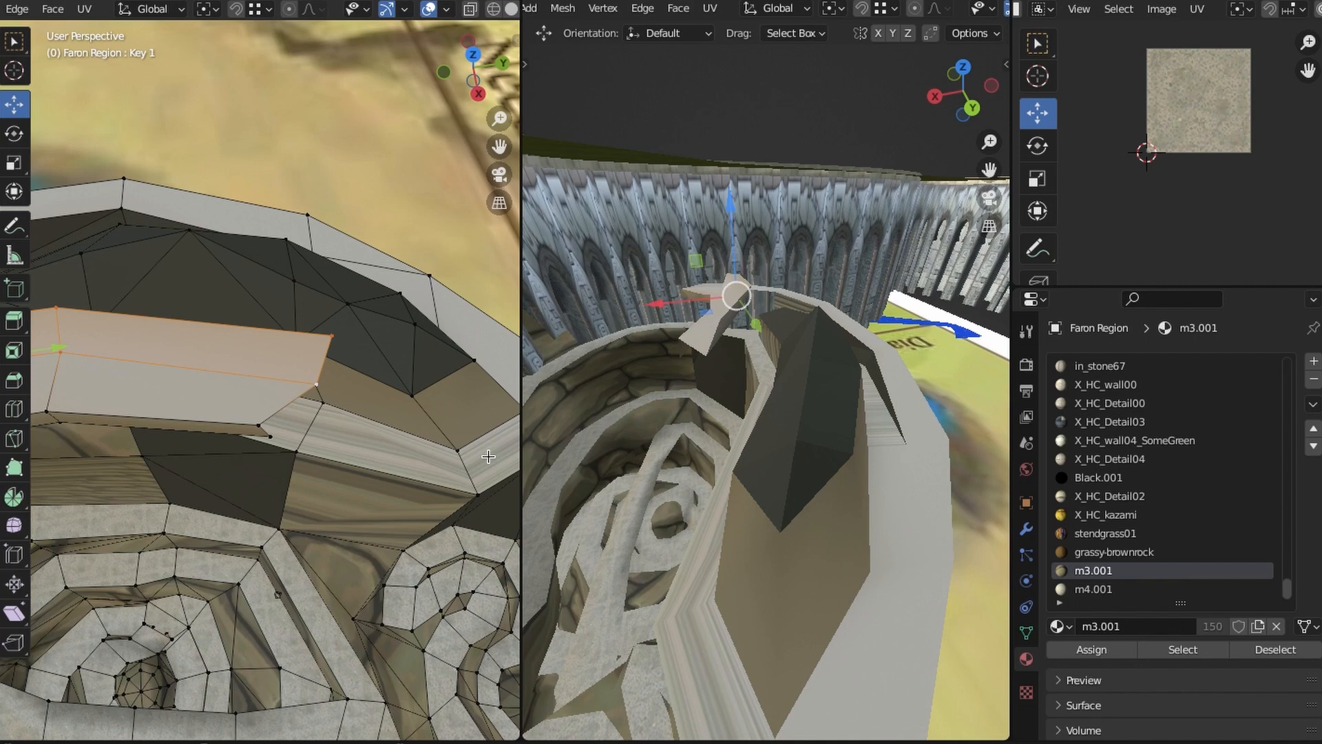
pyautogui.click(1104, 649)
pyautogui.click(177, 356)
pyautogui.moveTo(177, 356); pyautogui.dragTo(235, 357, button='middle')
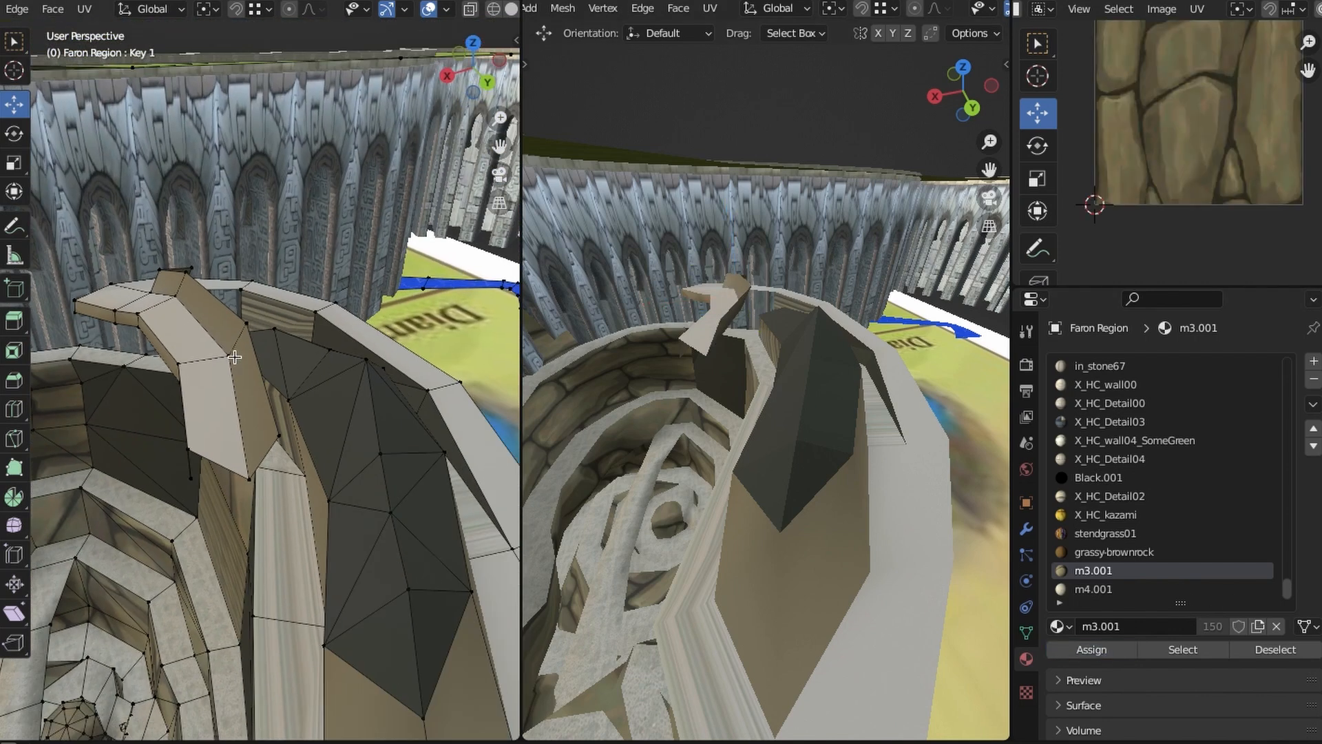
# Lower the selected vertices of the dark slope below the upper ledge along the Z axis
pyautogui.keyDown('shift'); pyautogui.moveTo(324, 369); pyautogui.dragTo(358, 462, button='middle'); pyautogui.keyUp('shift')
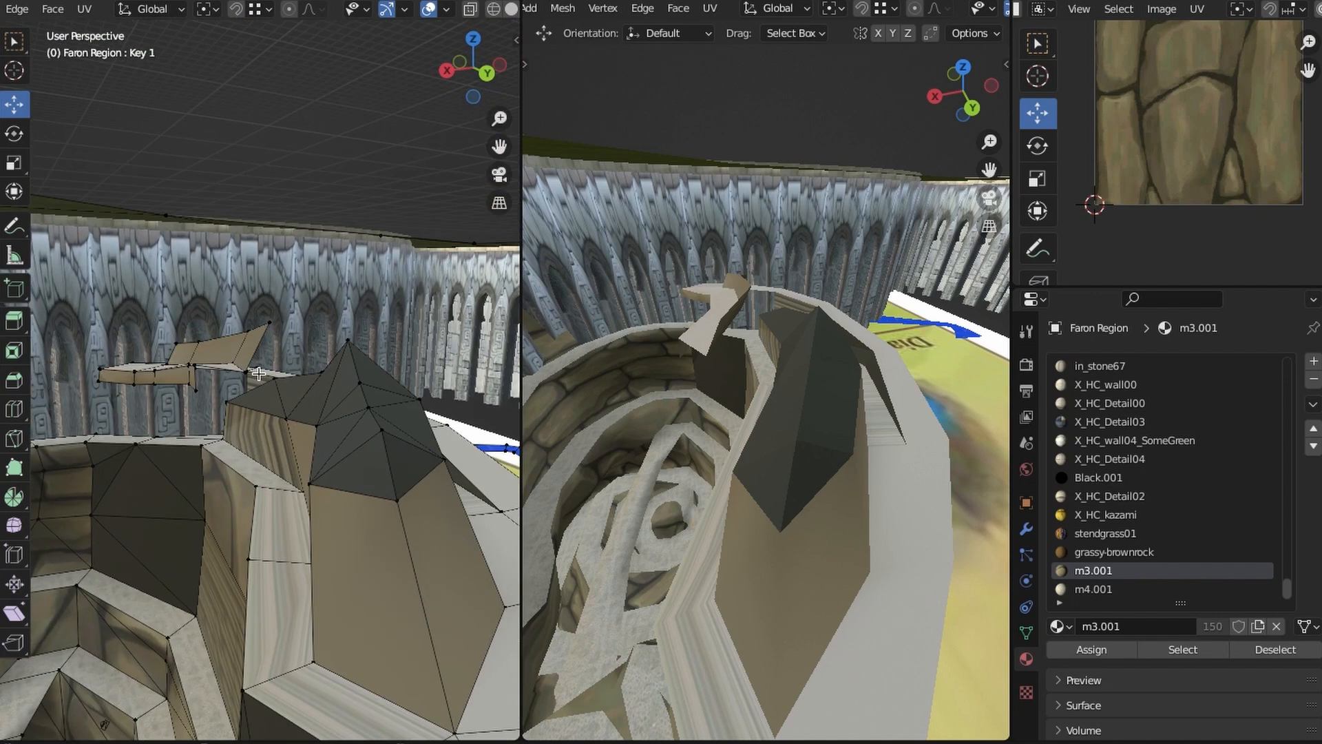
pyautogui.moveTo(258, 374); pyautogui.dragTo(261, 416, button='middle')
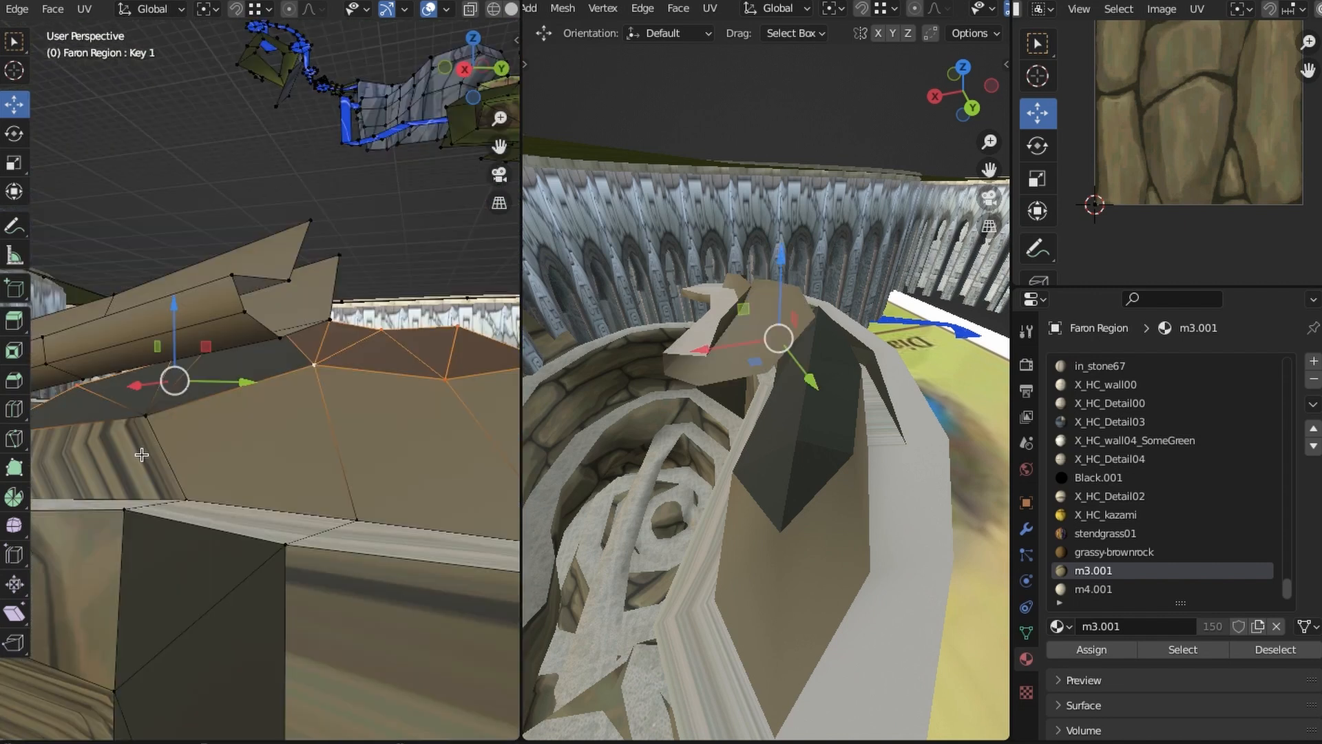
pyautogui.moveTo(275, 331)
pyautogui.mouseDown(button='middle')
pyautogui.moveTo(372, 311)
pyautogui.moveTo(273, 308)
pyautogui.mouseUp(button='middle')
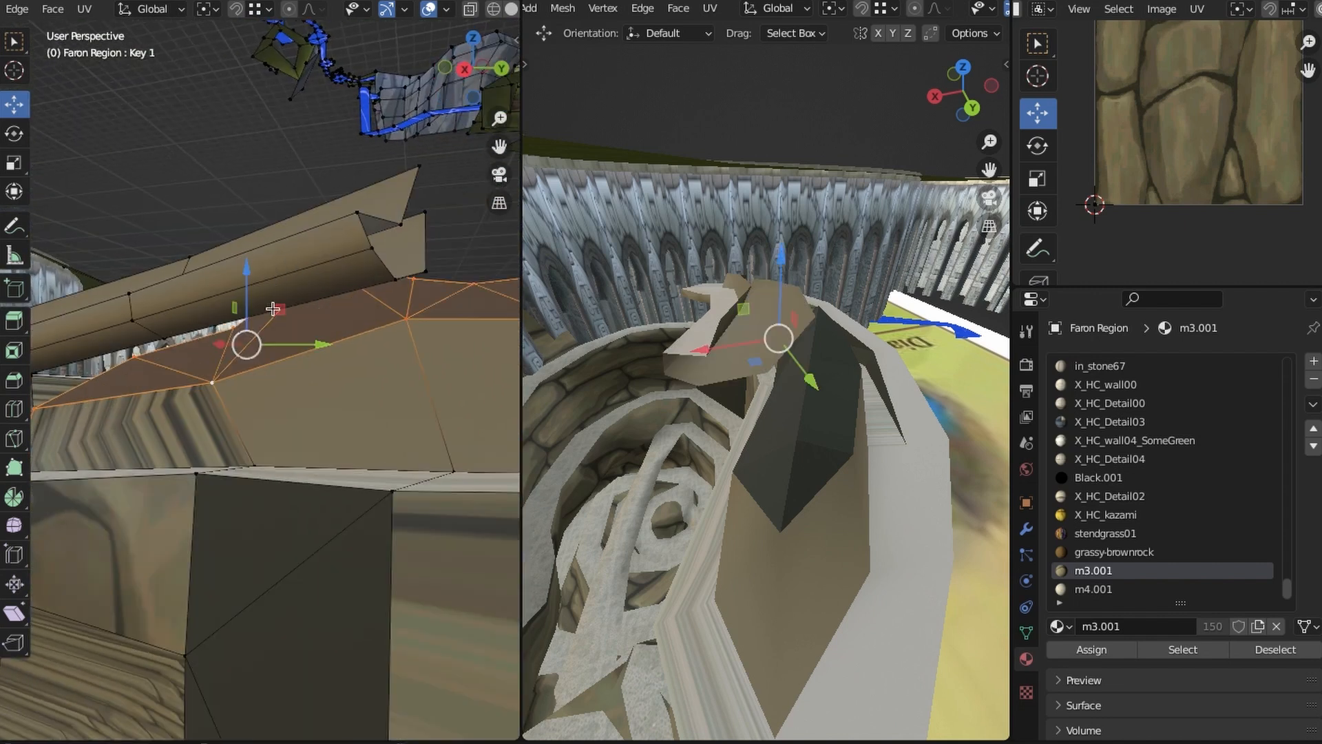
pyautogui.moveTo(255, 274); pyautogui.dragTo(255, 323)
pyautogui.moveTo(134, 454); pyautogui.dragTo(215, 460, button='middle')
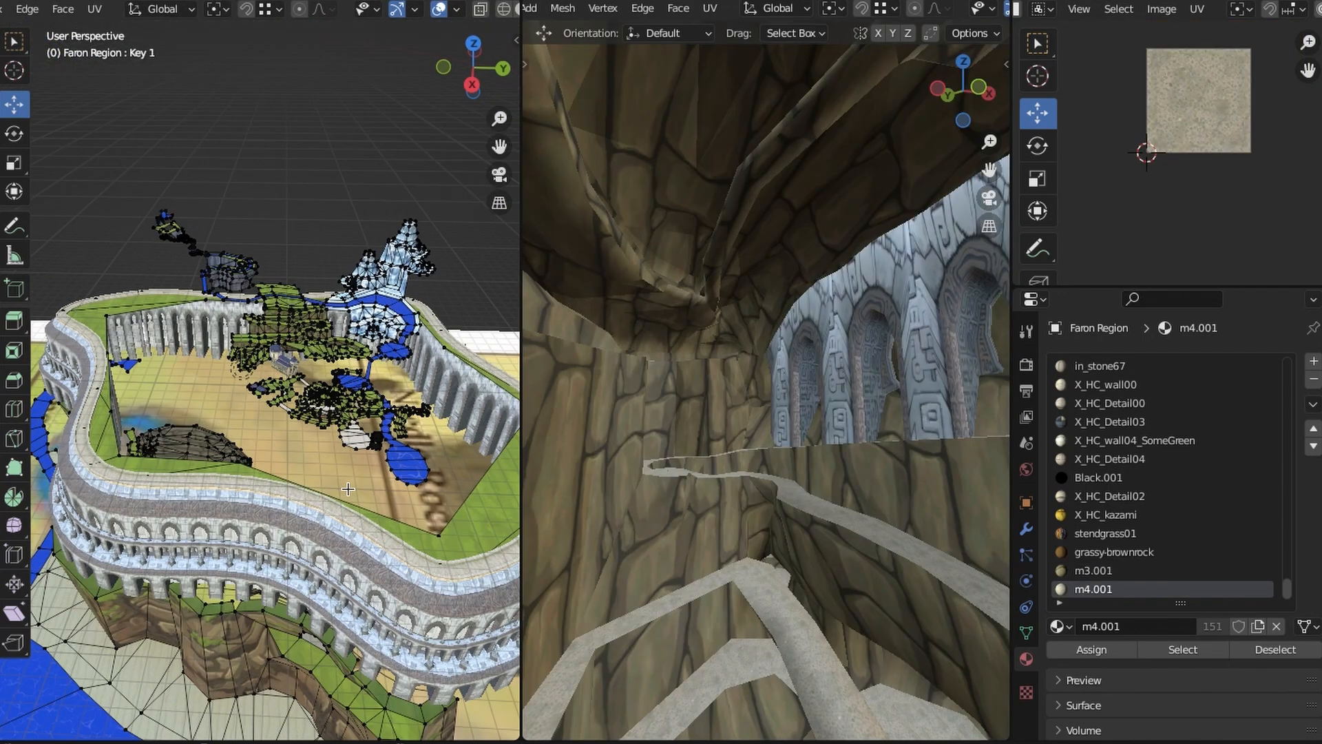
pyautogui.moveTo(342, 487); pyautogui.dragTo(279, 509, button='middle')
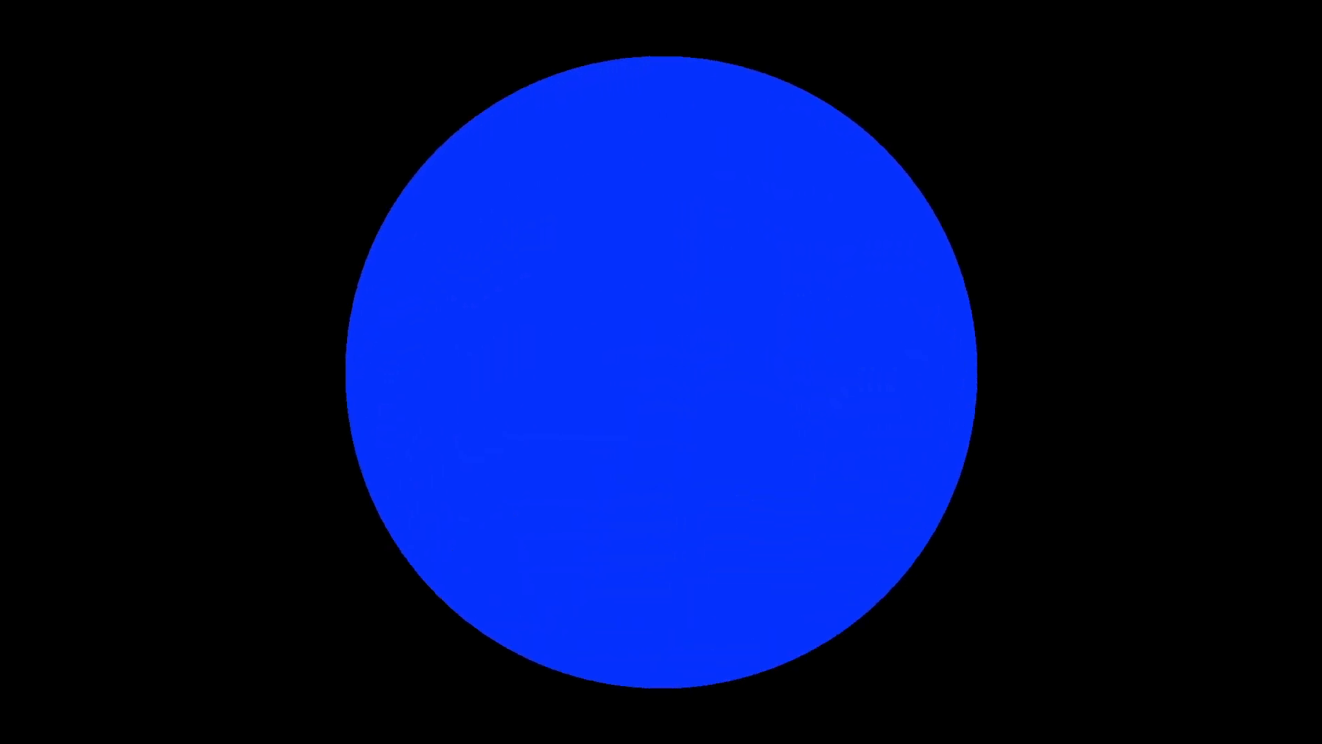
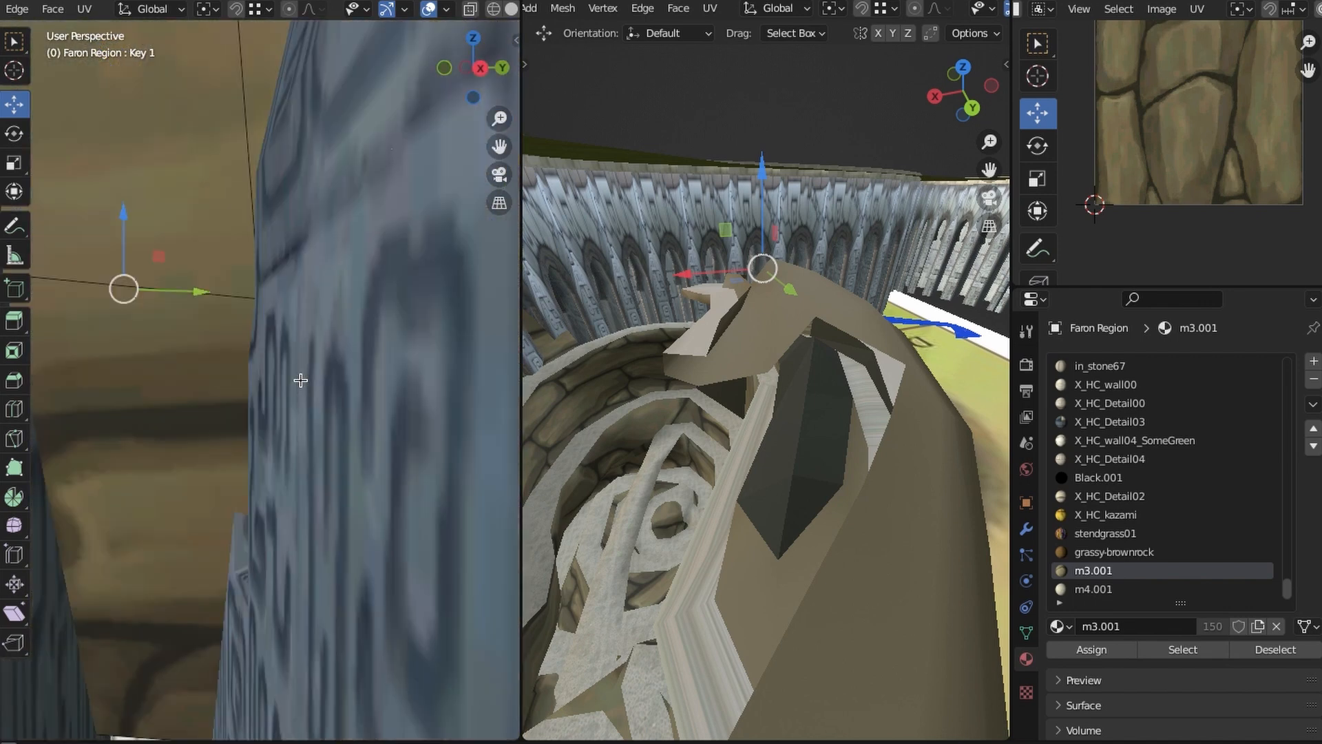
pyautogui.moveTo(301, 380); pyautogui.dragTo(310, 527, button='middle')
pyautogui.moveTo(735, 345)
pyautogui.mouseDown(button='middle')
pyautogui.moveTo(759, 387)
pyautogui.moveTo(762, 304)
pyautogui.moveTo(744, 313)
pyautogui.moveTo(758, 337)
pyautogui.mouseUp(button='middle')
pyautogui.moveTo(345, 363); pyautogui.dragTo(318, 393, button='middle')
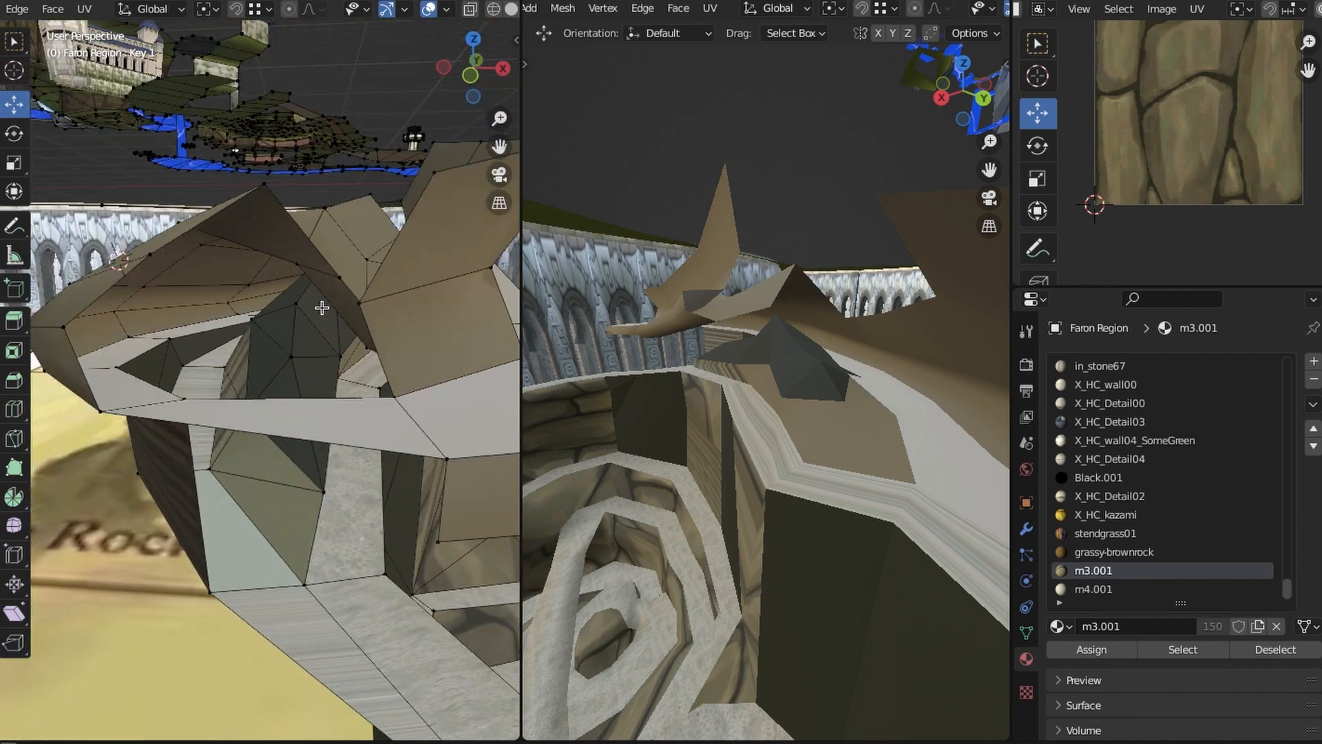
# Try to fill the opening between the overhanging brown wall and the ledge, and delete the resulting faces
pyautogui.moveTo(322, 308); pyautogui.dragTo(326, 355, button='middle')
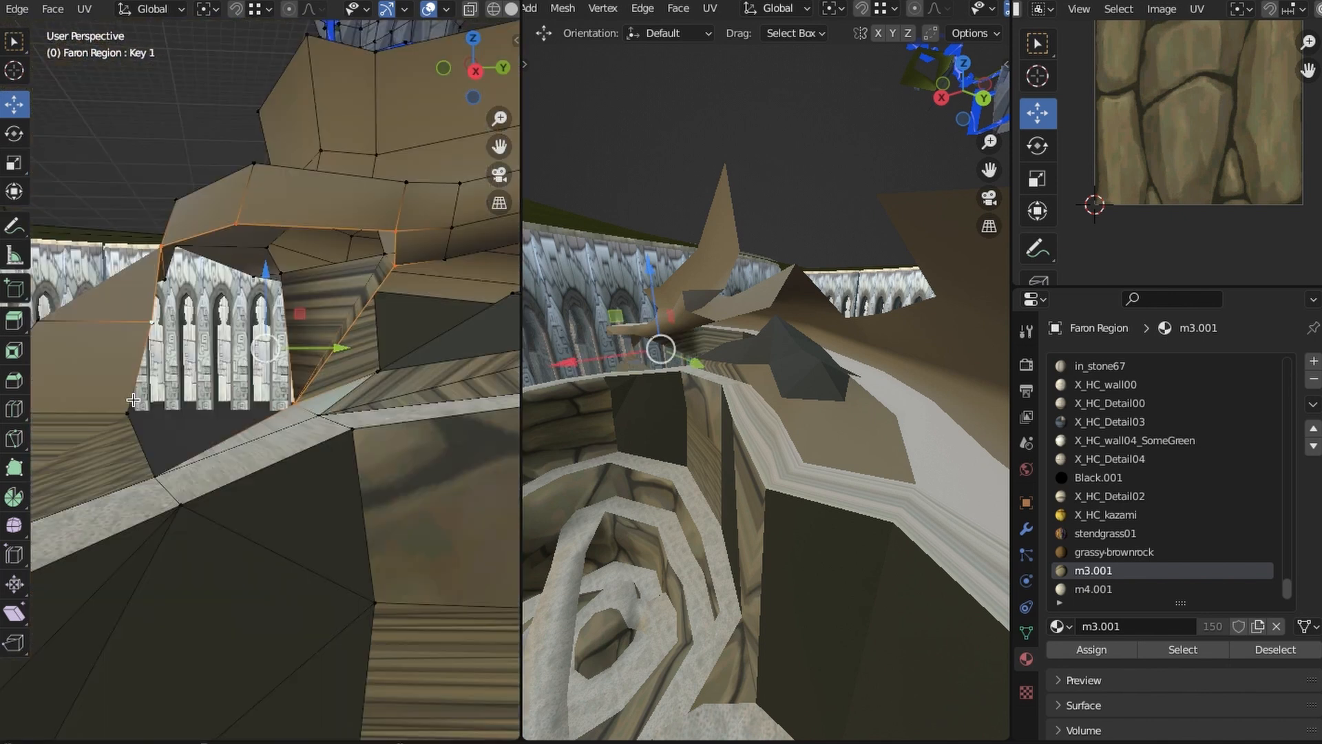
pyautogui.keyDown('shift'); pyautogui.click(129, 413); pyautogui.keyUp('shift')
pyautogui.keyDown('shift'); pyautogui.click(156, 476); pyautogui.keyUp('shift')
pyautogui.moveTo(262, 365); pyautogui.dragTo(289, 340, button='middle')
pyautogui.click(108, 219)
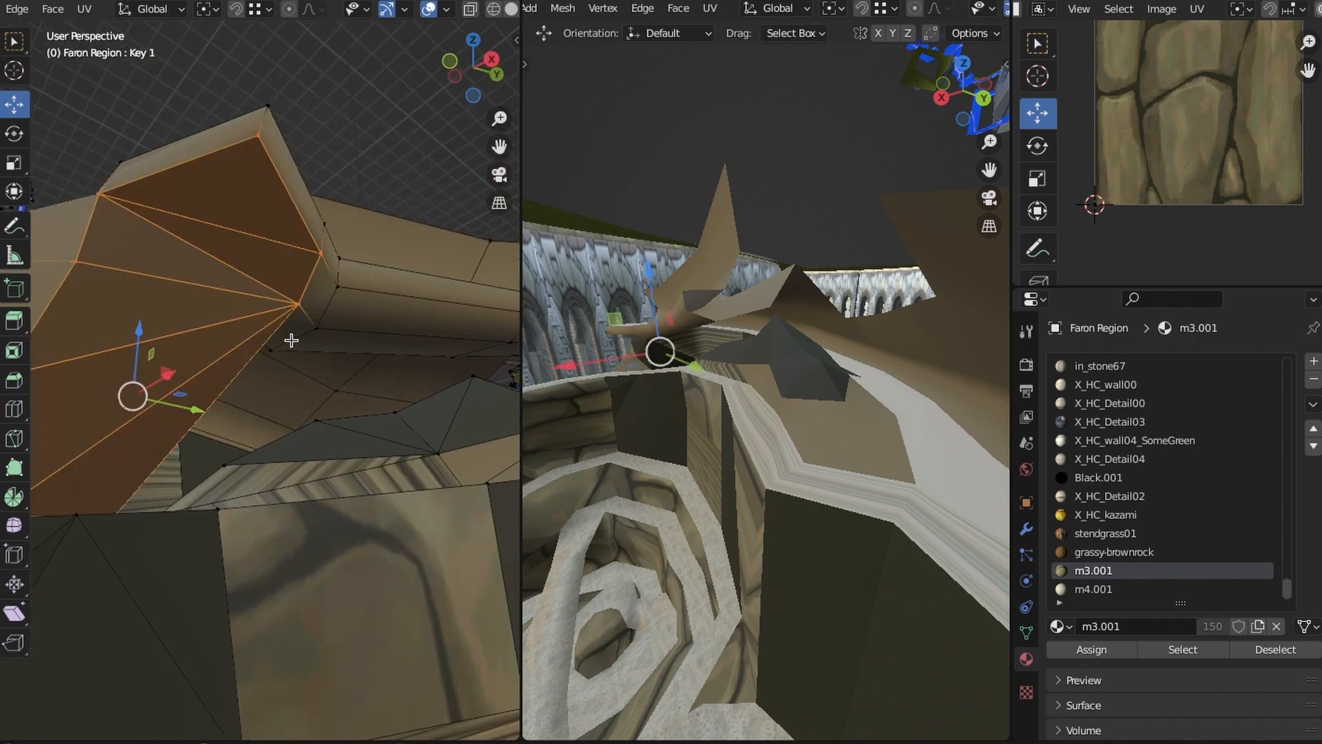
pyautogui.press('x')
pyautogui.click(389, 365)
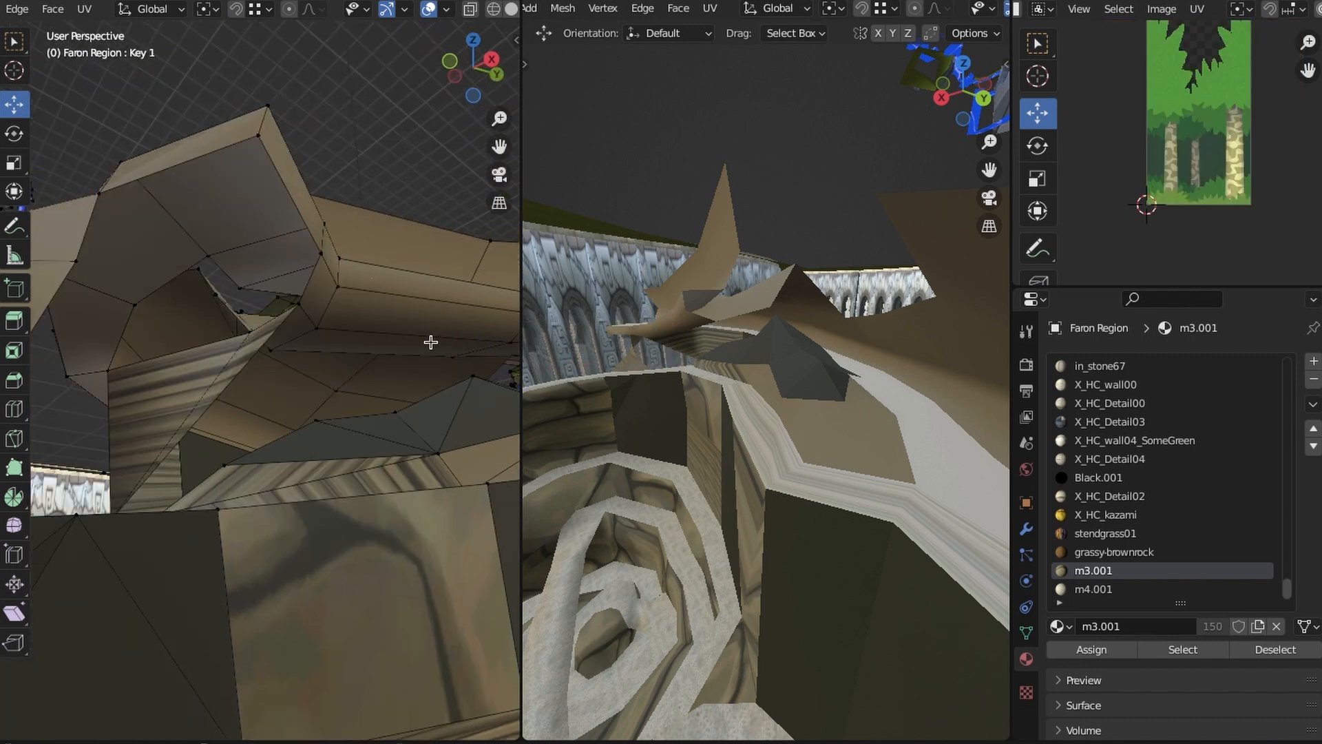
# Select the vertices along the overhang's lower edge and the ledge corner, and fill the opening between them with a face
pyautogui.moveTo(434, 343); pyautogui.dragTo(81, 234, button='middle')
pyautogui.click(68, 235)
pyautogui.keyDown('shift'); pyautogui.click(145, 182); pyautogui.keyUp('shift')
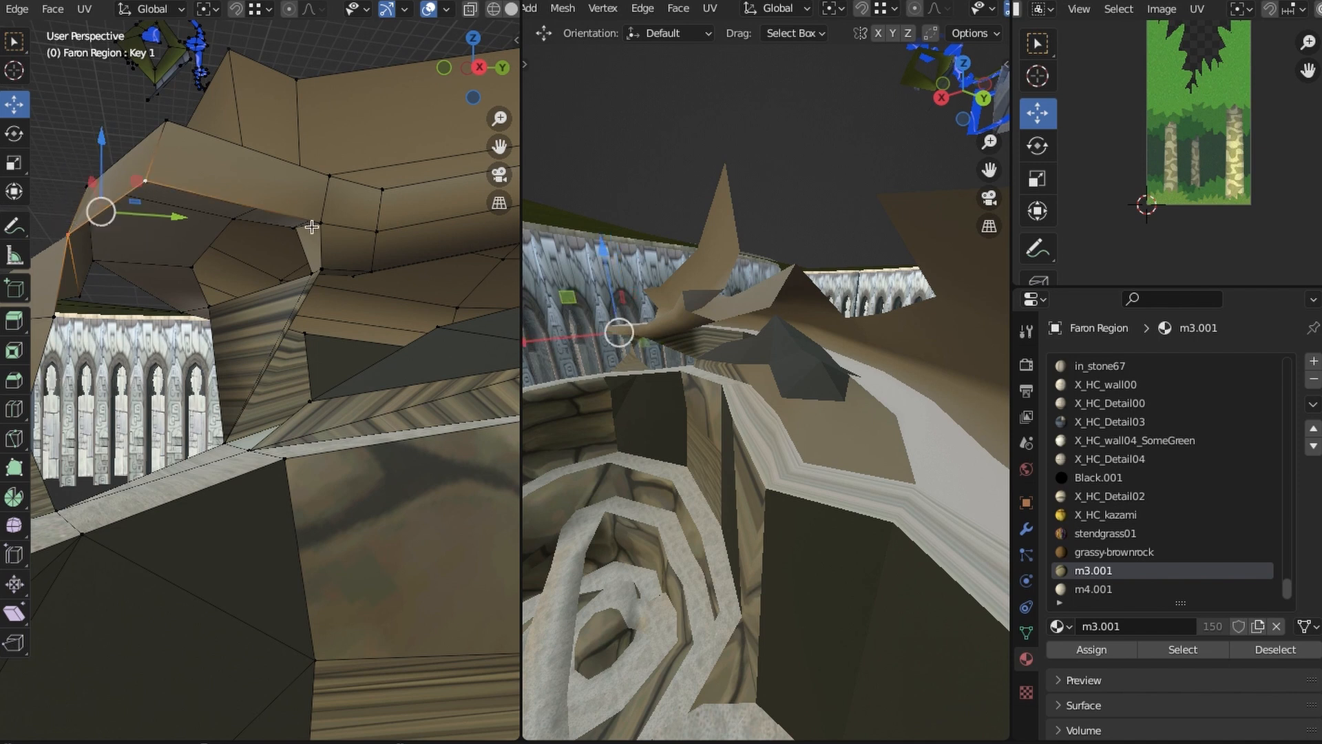
pyautogui.keyDown('shift'); pyautogui.click(320, 225); pyautogui.keyUp('shift')
pyautogui.keyDown('shift'); pyautogui.click(321, 269); pyautogui.keyUp('shift')
pyautogui.moveTo(128, 292); pyautogui.dragTo(146, 298, button='middle')
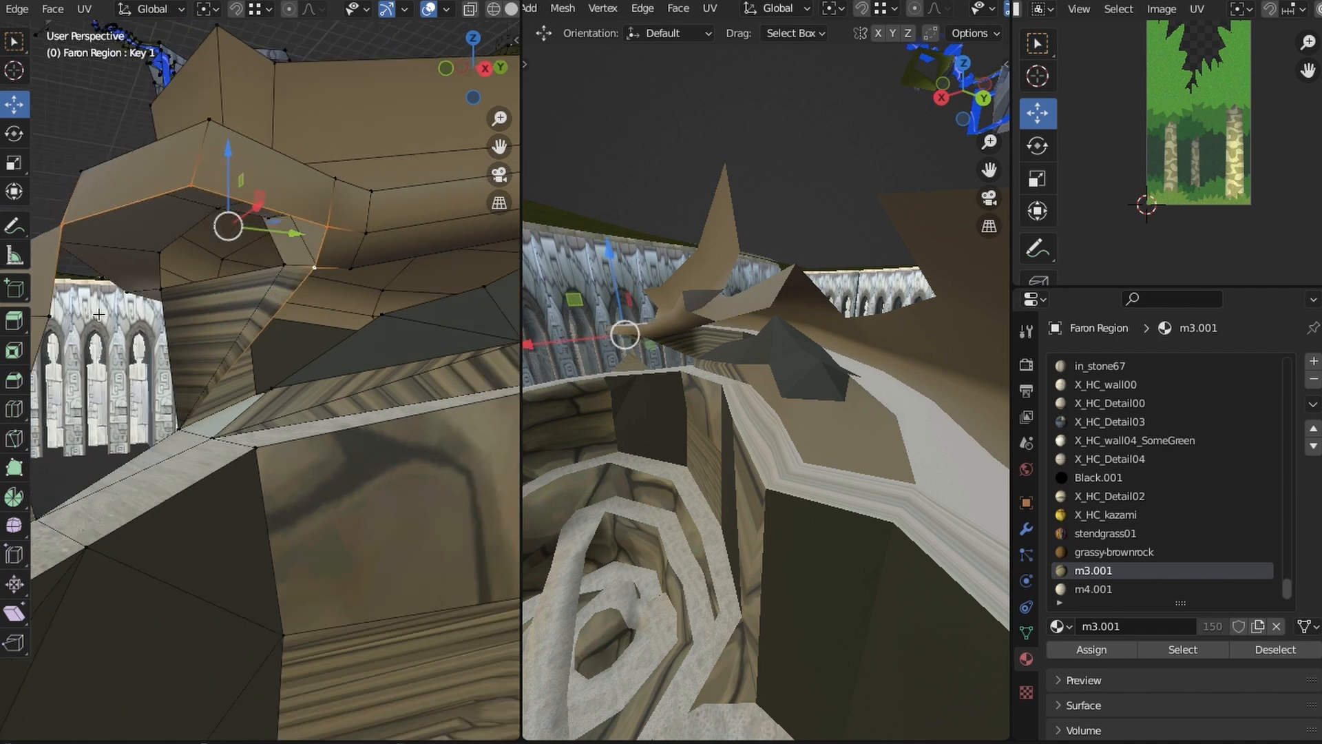
pyautogui.keyDown('shift'); pyautogui.click(179, 427); pyautogui.keyUp('shift')
pyautogui.press('f')
# Move the corner vertex of the overhanging wall beside the newly filled patch to reshape its edge
pyautogui.moveTo(186, 413); pyautogui.dragTo(296, 441, button='middle')
pyautogui.click(427, 221)
pyautogui.press('g')
pyautogui.click(415, 211)
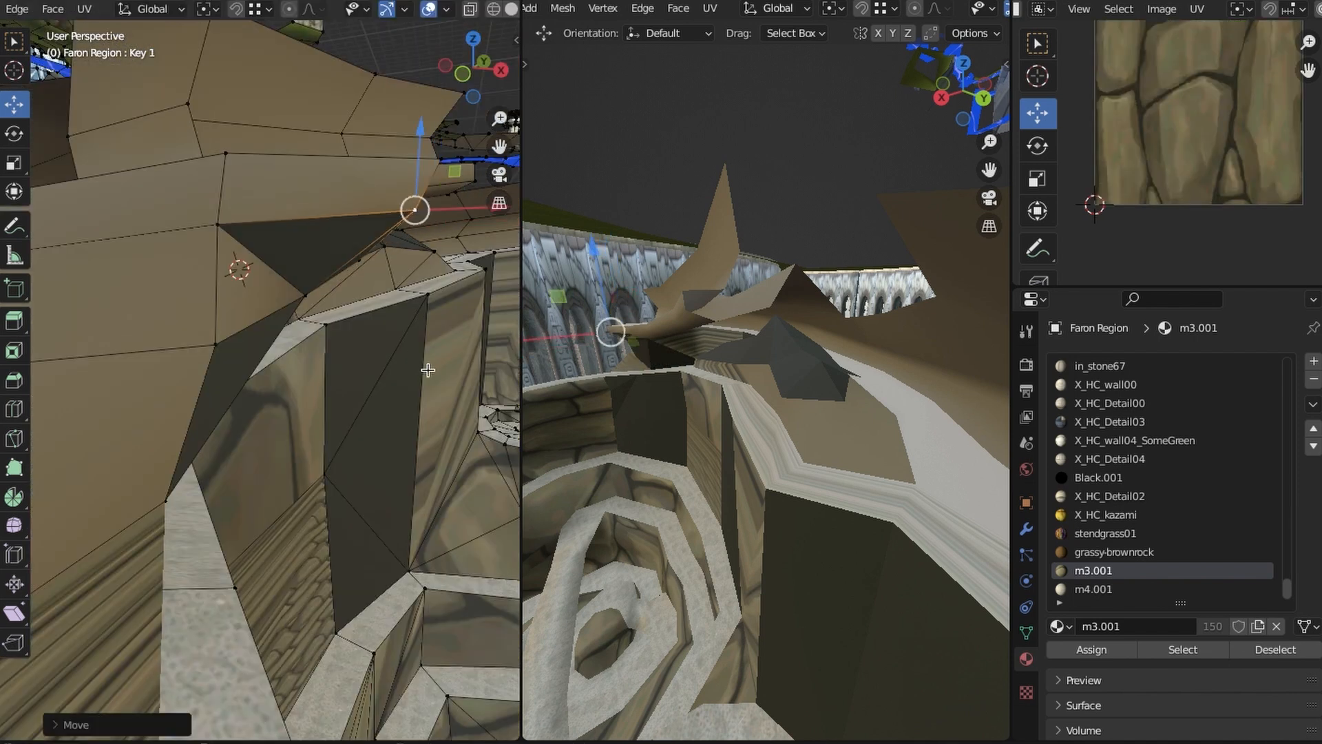
# Shift the overhanging wall's lower edge vertex slightly along the X axis and pick the neighbouring vertices around the dark patches
pyautogui.moveTo(428, 370); pyautogui.dragTo(86, 364, button='middle')
pyautogui.click(89, 226)
pyautogui.moveTo(111, 225); pyautogui.dragTo(127, 220)
pyautogui.keyDown('shift'); pyautogui.click(205, 153); pyautogui.keyUp('shift')
pyautogui.moveTo(172, 234); pyautogui.dragTo(344, 232, button='middle')
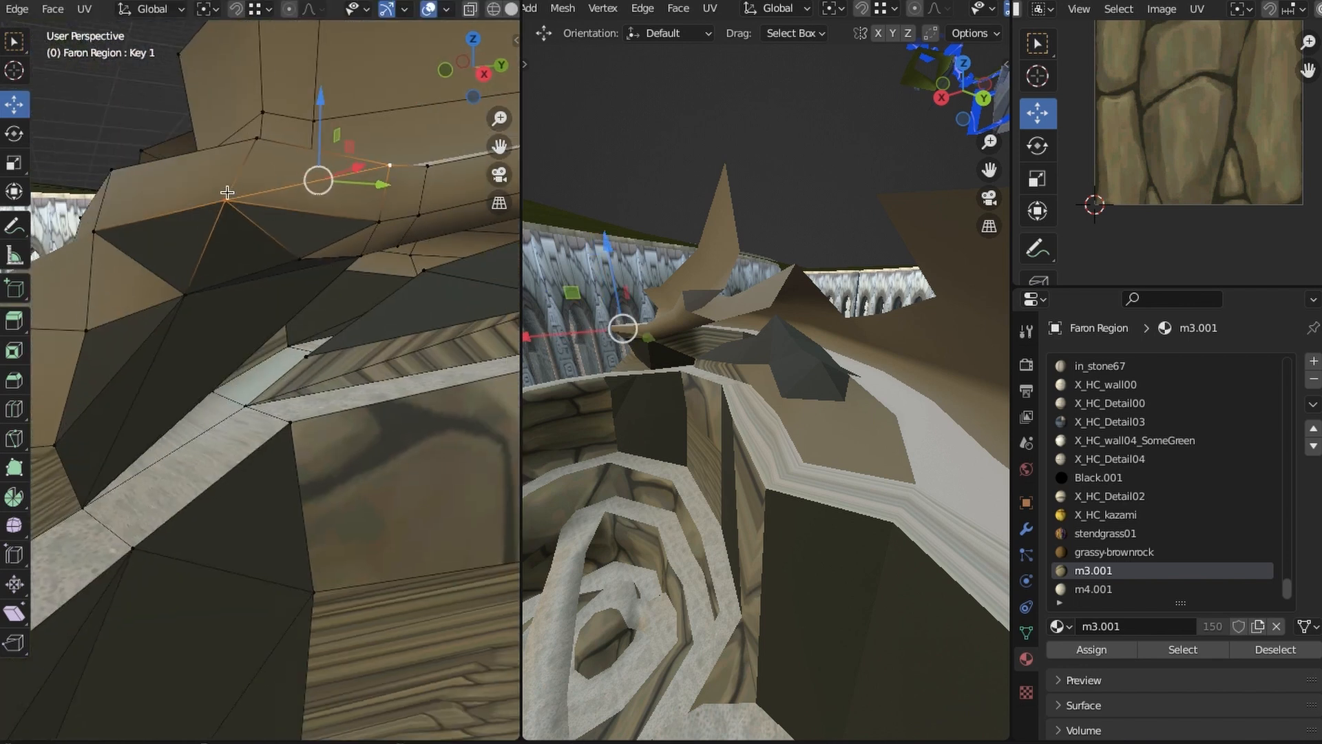
pyautogui.click(227, 193)
pyautogui.keyDown('shift'); pyautogui.click(137, 197); pyautogui.keyUp('shift')
pyautogui.click(201, 292)
pyautogui.keyDown('shift'); pyautogui.moveTo(202, 292); pyautogui.dragTo(315, 290, button='middle'); pyautogui.keyUp('shift')
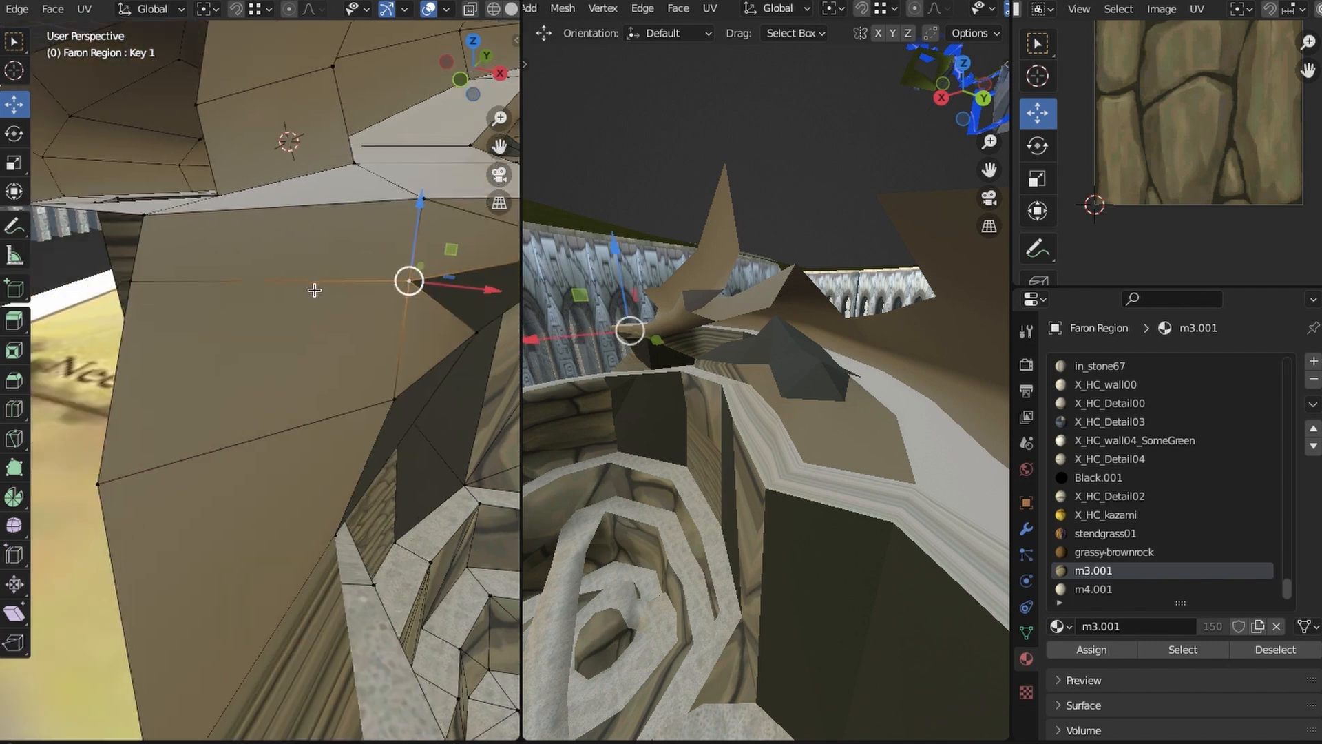
pyautogui.scroll(-3, 286, 373)
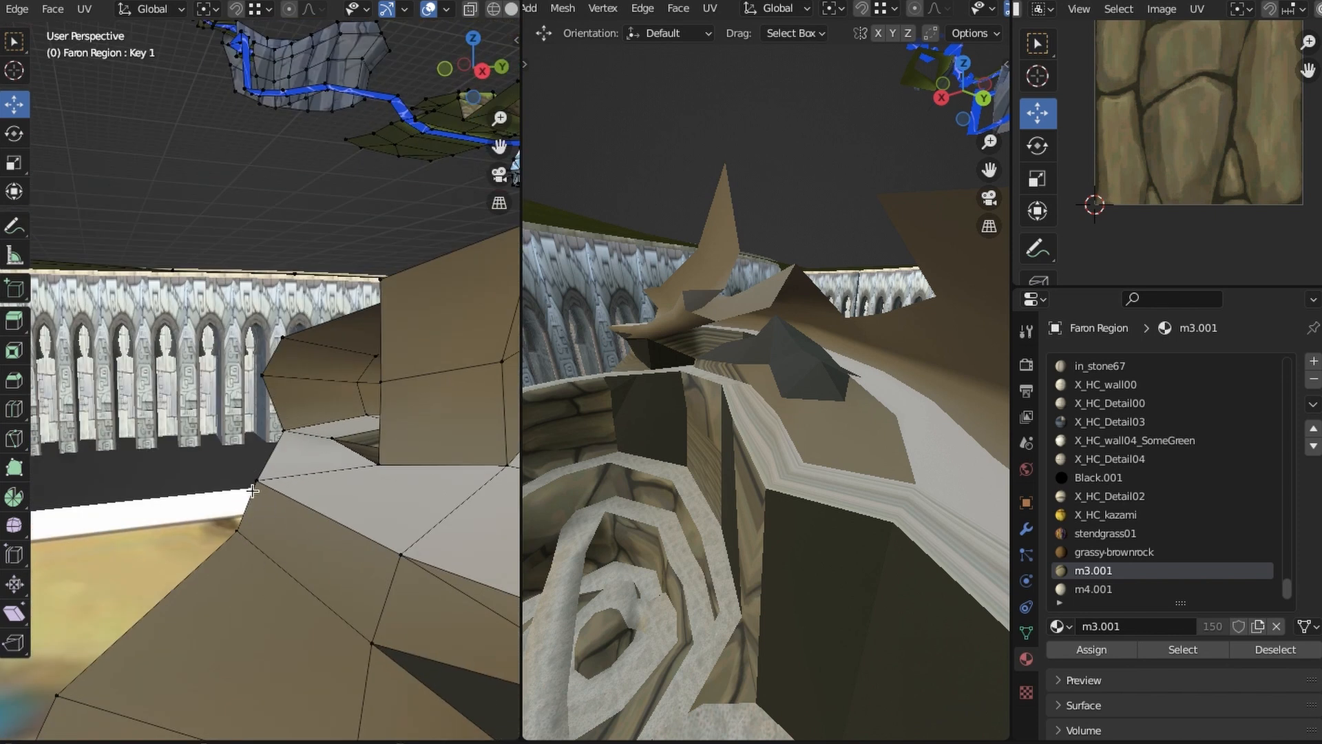
# Turn off the Face Orientation overlay in the mesh editing viewport
pyautogui.click(263, 309)
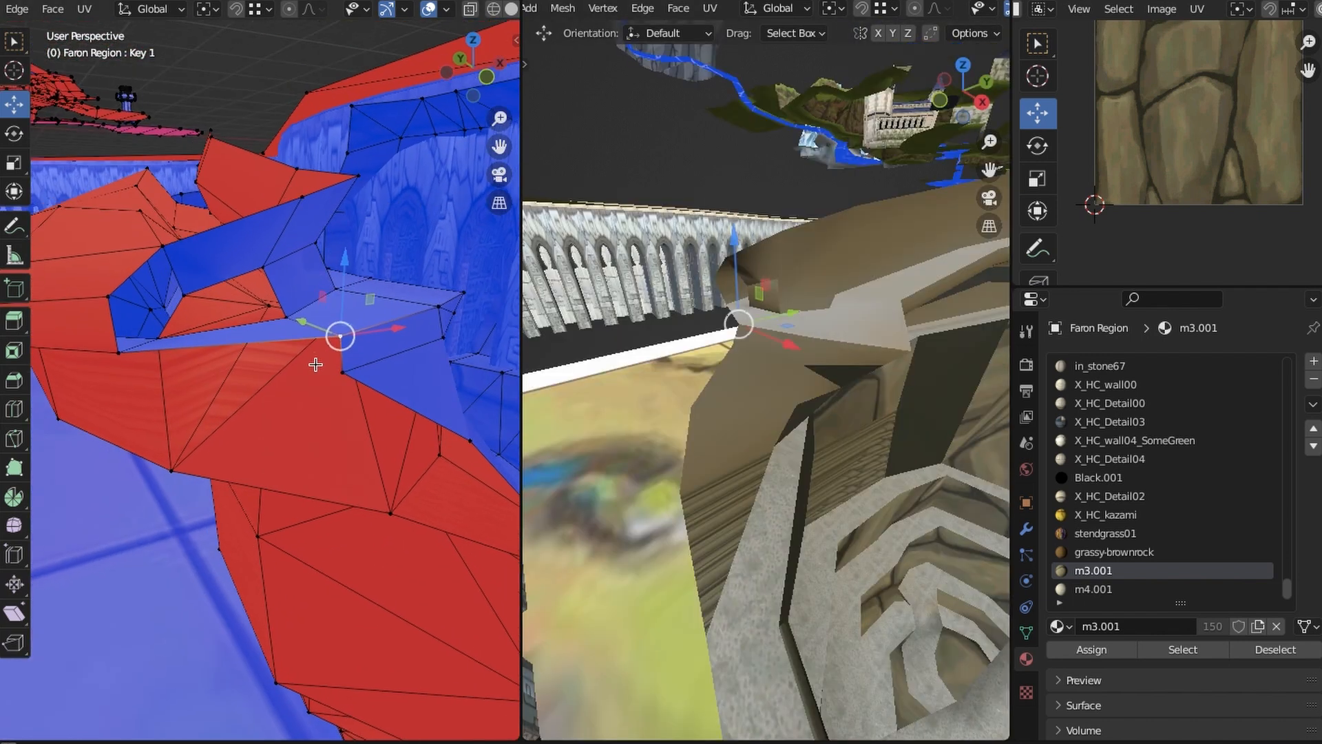
pyautogui.click(448, 10)
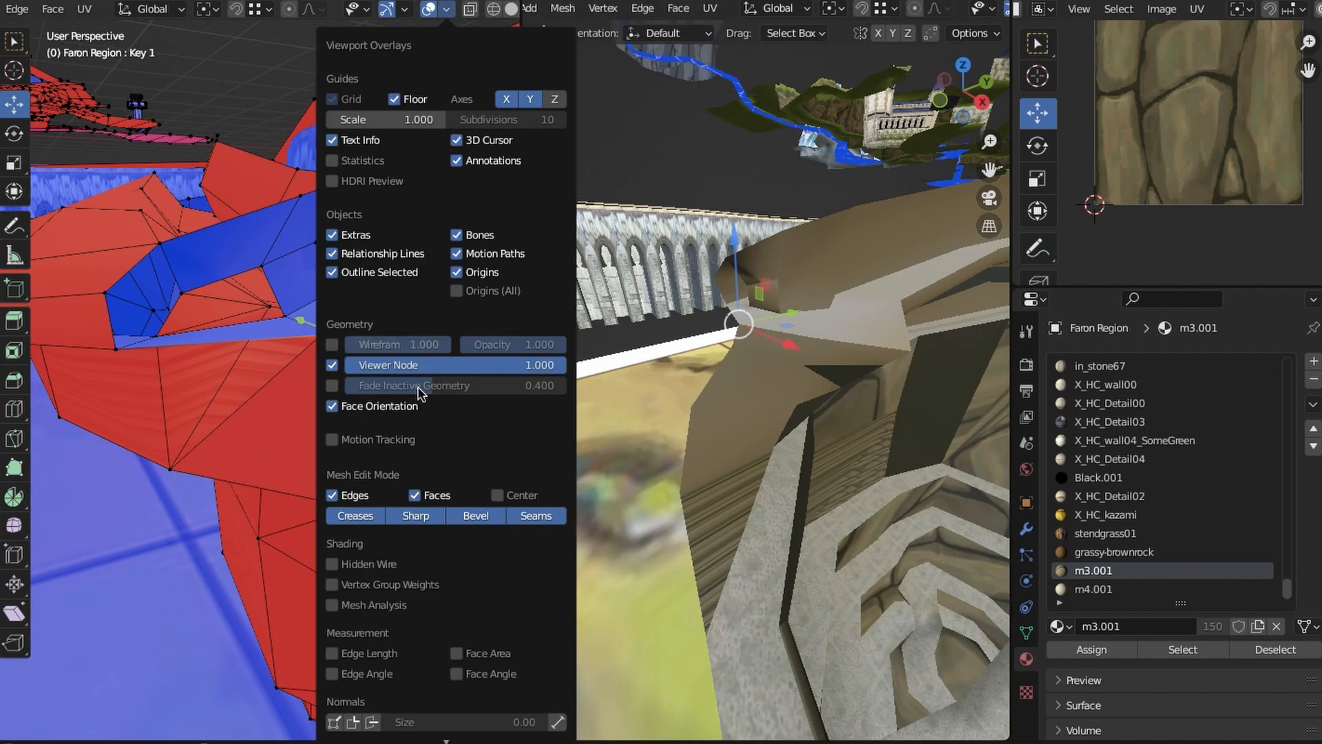
pyautogui.click(332, 408)
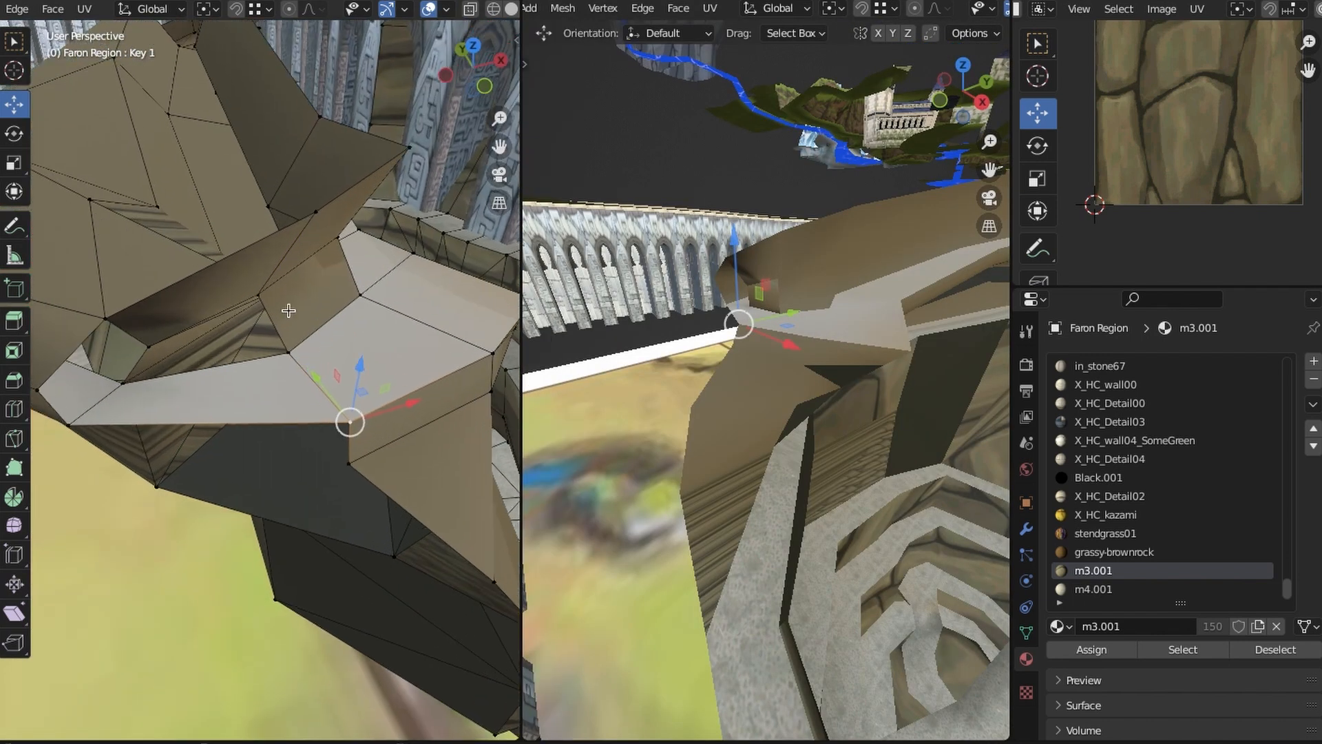
# Select the four vertices around the gap between the overhanging wall and the pale ledge, fill it with faces, and clear the selection
pyautogui.click(260, 297)
pyautogui.keyDown('shift'); pyautogui.click(150, 348); pyautogui.keyUp('shift')
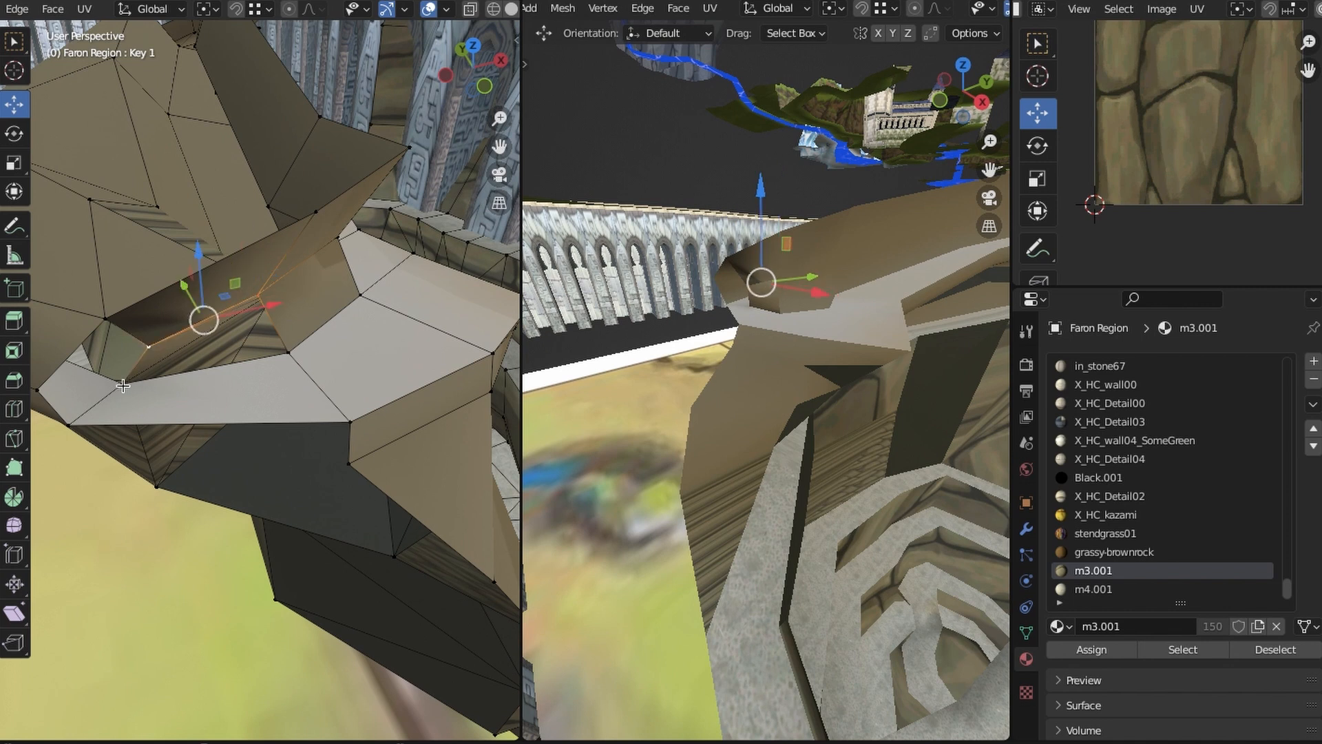
pyautogui.keyDown('shift'); pyautogui.click(125, 383); pyautogui.keyUp('shift')
pyautogui.keyDown('shift'); pyautogui.click(290, 354); pyautogui.keyUp('shift')
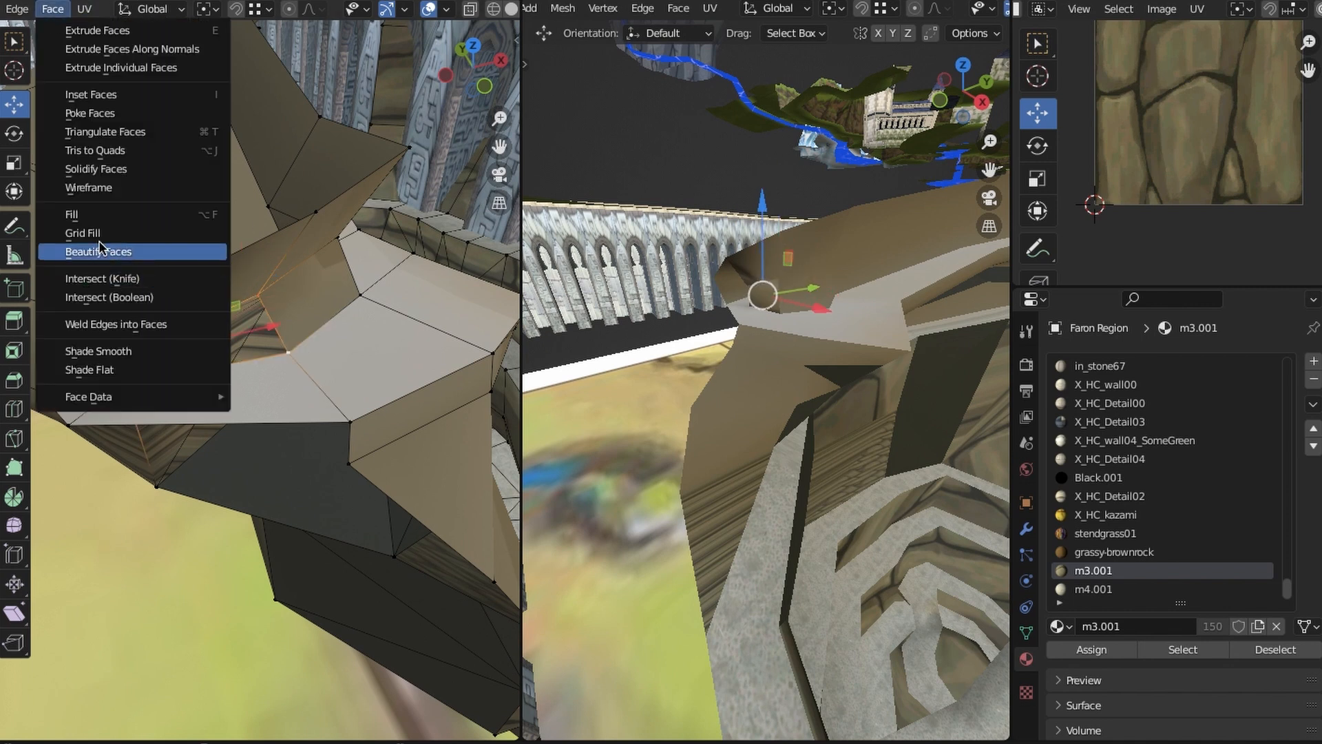
pyautogui.click(72, 214)
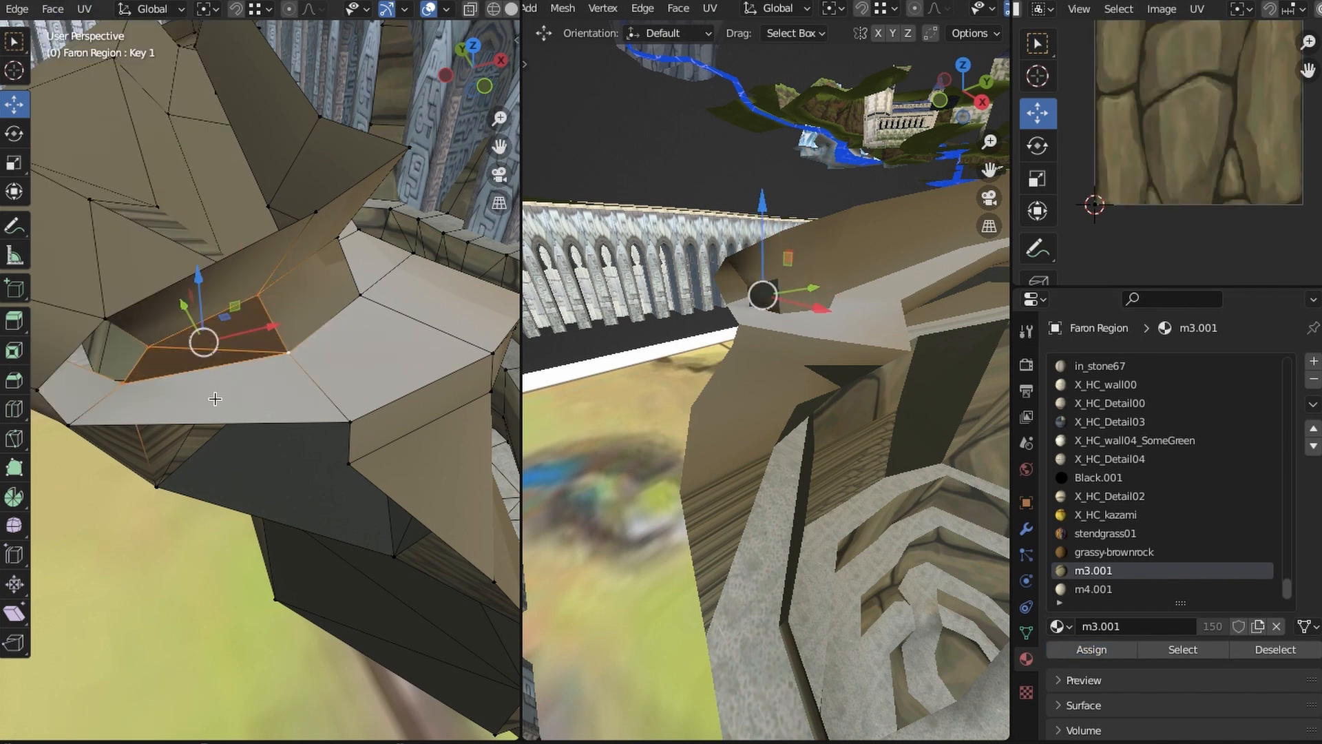
pyautogui.hotkey('alt', 'a')
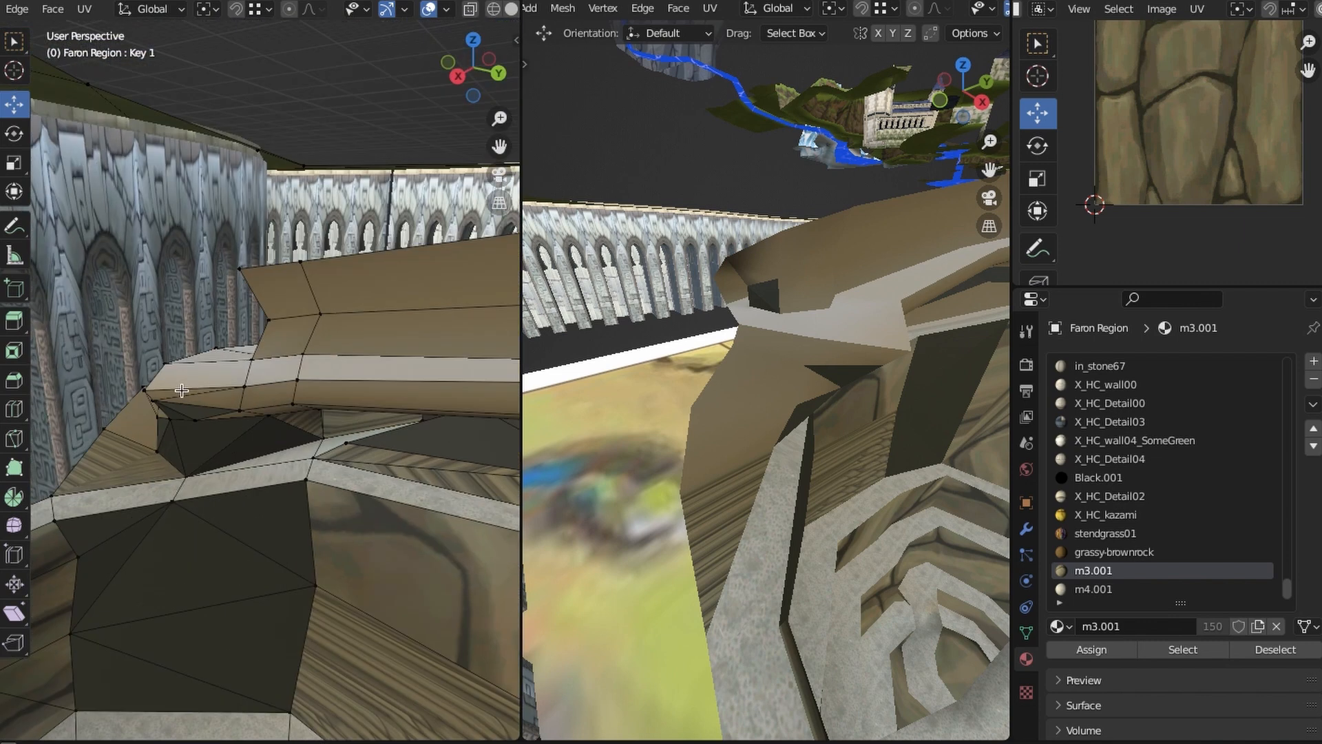
pyautogui.click(145, 391)
pyautogui.moveTo(145, 391); pyautogui.dragTo(295, 468, button='middle')
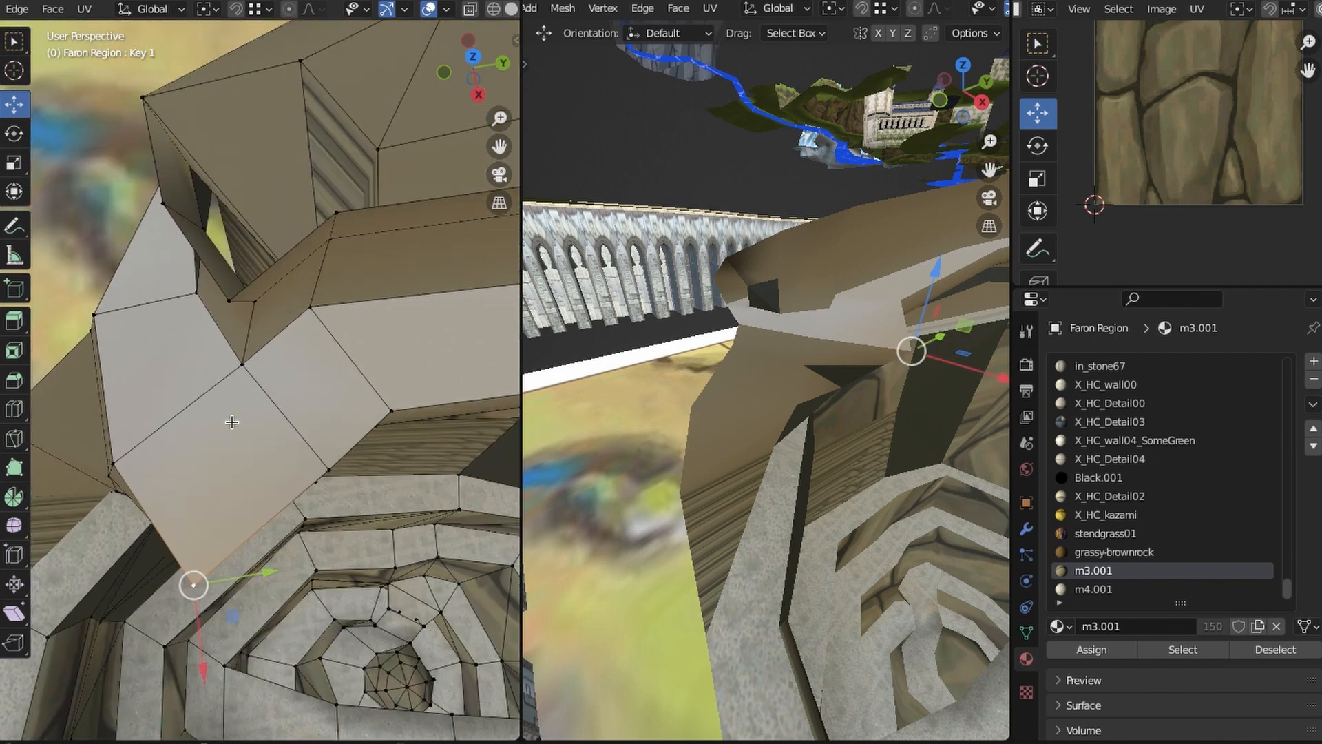
pyautogui.moveTo(273, 343); pyautogui.dragTo(200, 413, button='middle')
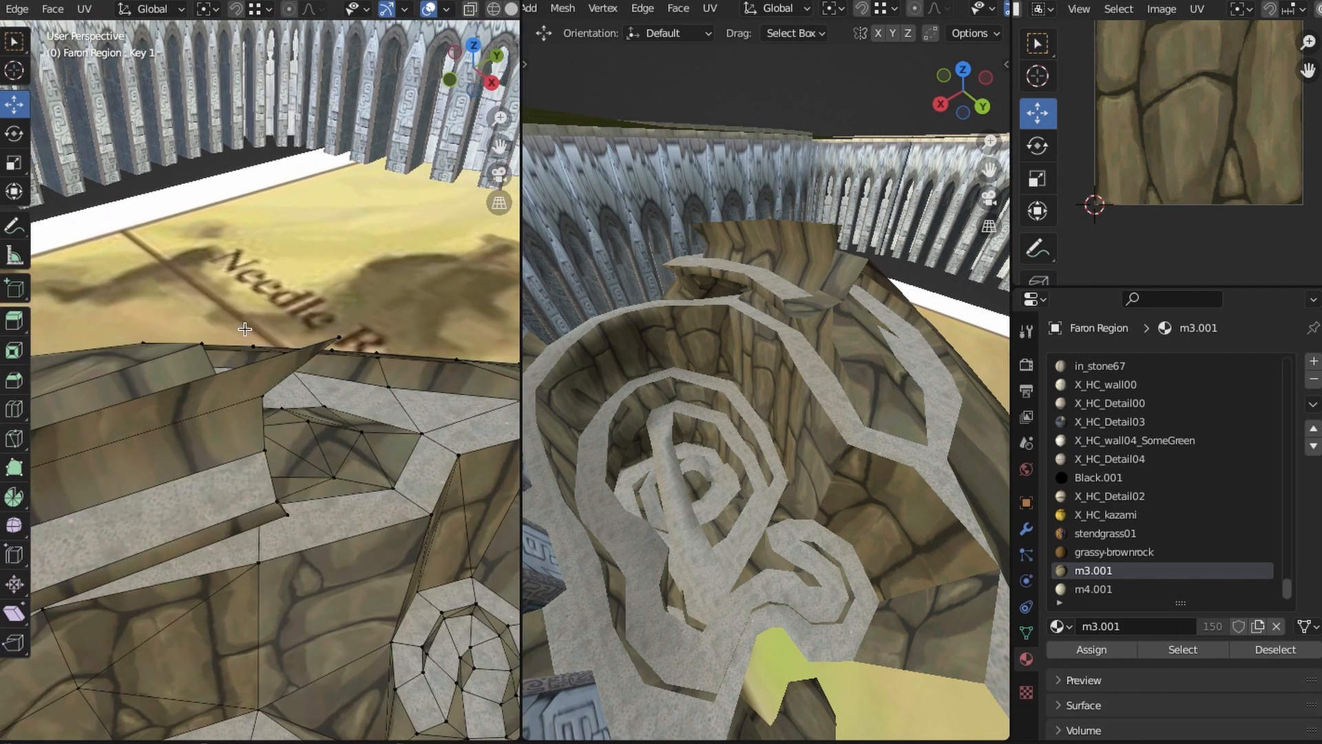
# Select the two vertices at the free end of the upper ledge and scale that end edge
pyautogui.moveTo(296, 394); pyautogui.dragTo(286, 308, button='middle')
pyautogui.click(200, 386)
pyautogui.keyDown('shift'); pyautogui.click(249, 410); pyautogui.keyUp('shift')
pyautogui.press('s')
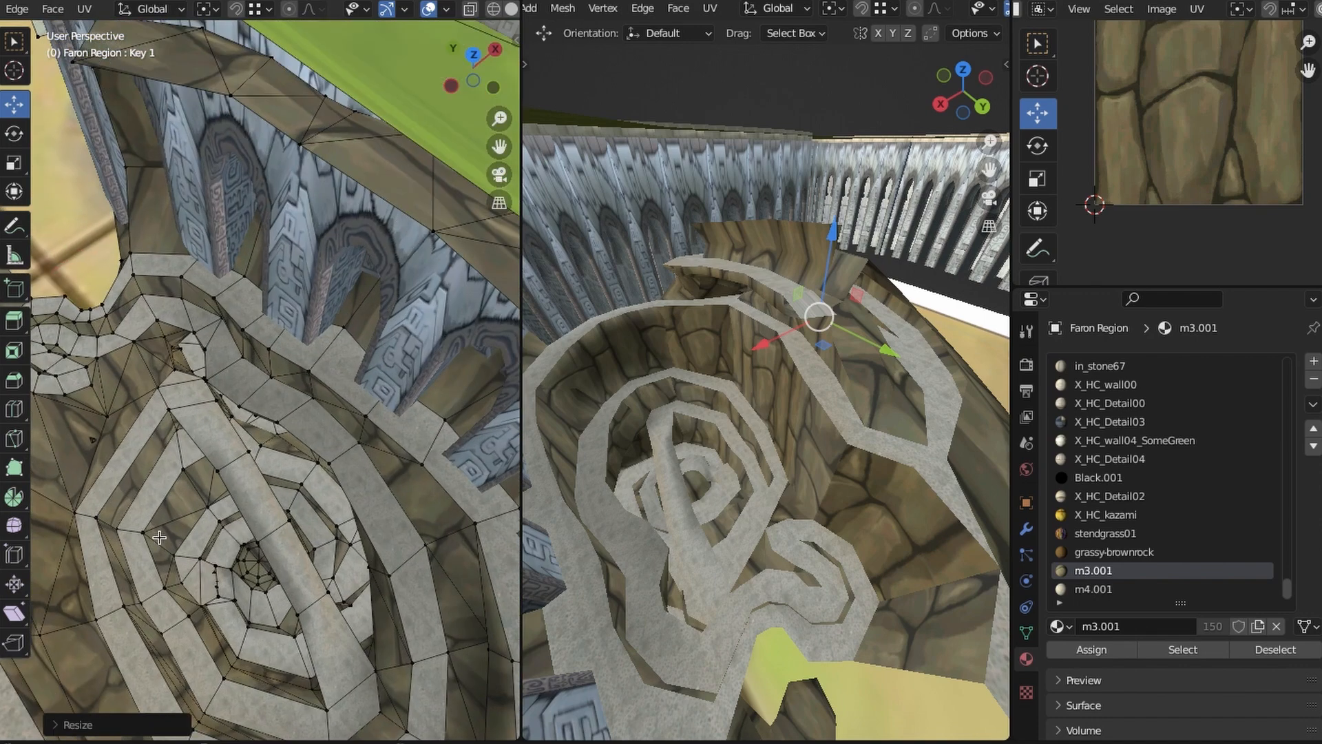
# Extrude the upper ledge's end edge from the top view into a curved path section running along the rock wall
pyautogui.moveTo(159, 537); pyautogui.dragTo(57, 259, button='middle')
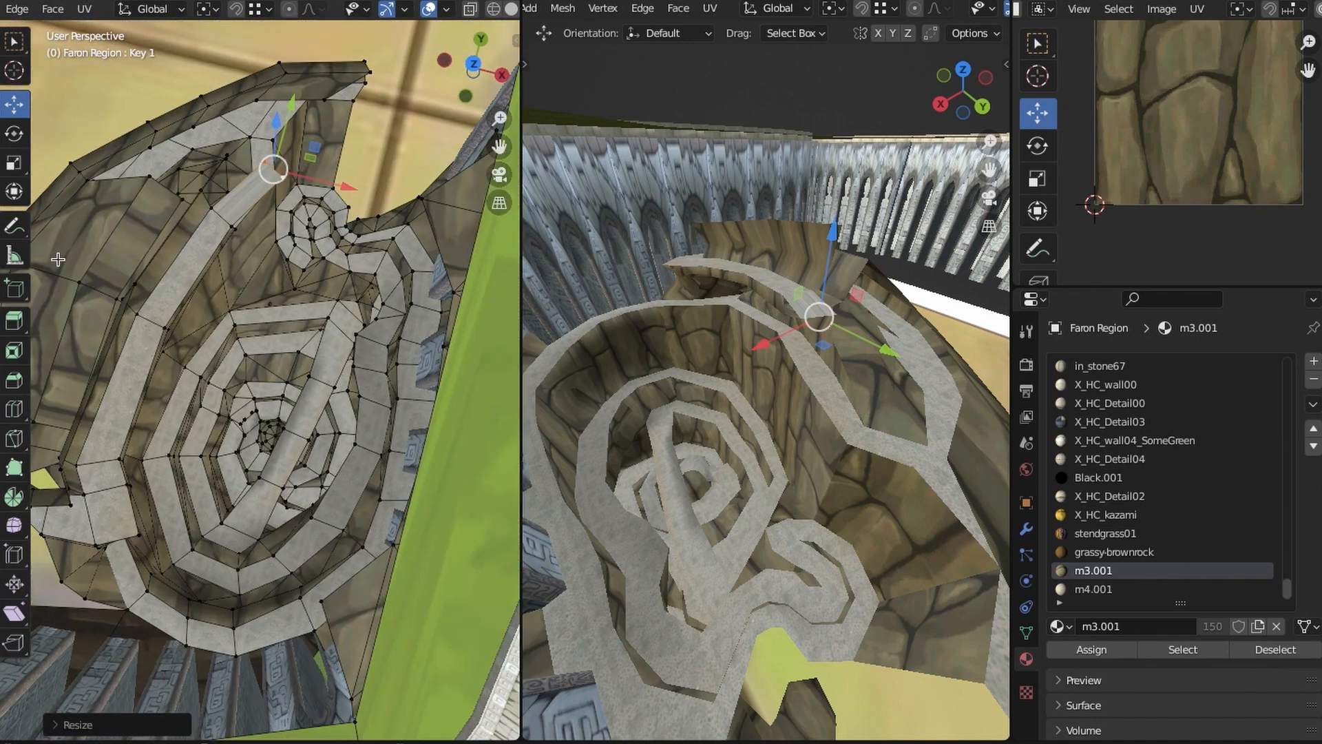
pyautogui.moveTo(290, 361); pyautogui.dragTo(234, 501, button='middle')
pyautogui.moveTo(329, 629); pyautogui.dragTo(223, 423, button='middle')
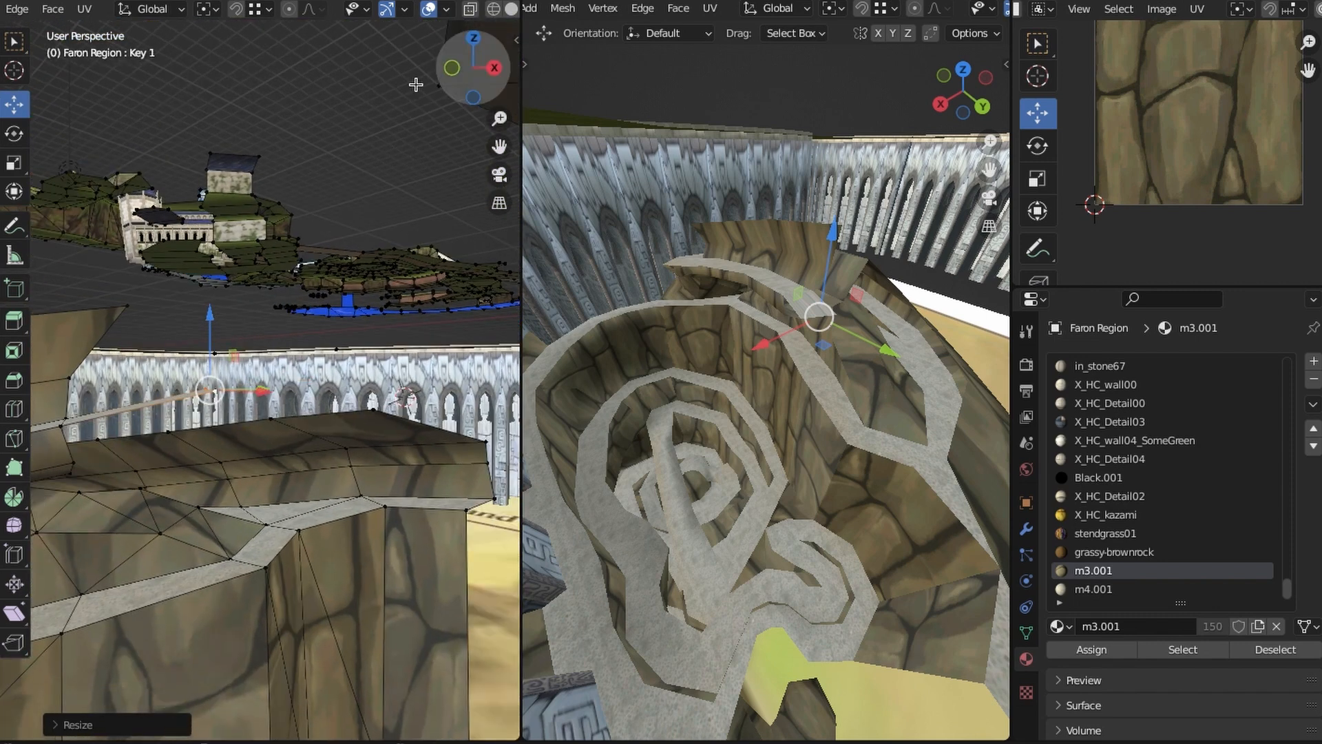
pyautogui.click(475, 41)
pyautogui.keyDown('shift'); pyautogui.moveTo(328, 451); pyautogui.dragTo(270, 472, button='middle'); pyautogui.keyUp('shift')
pyautogui.press('e')
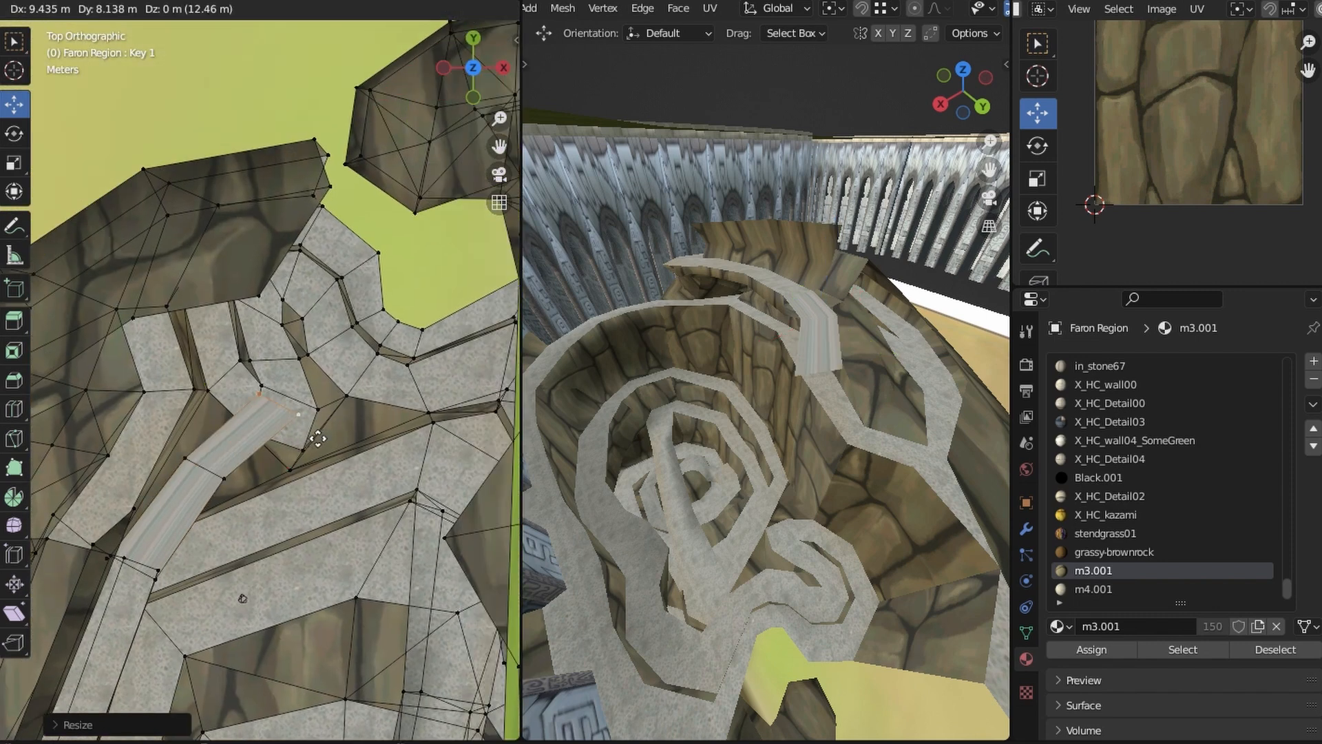
pyautogui.click(329, 451)
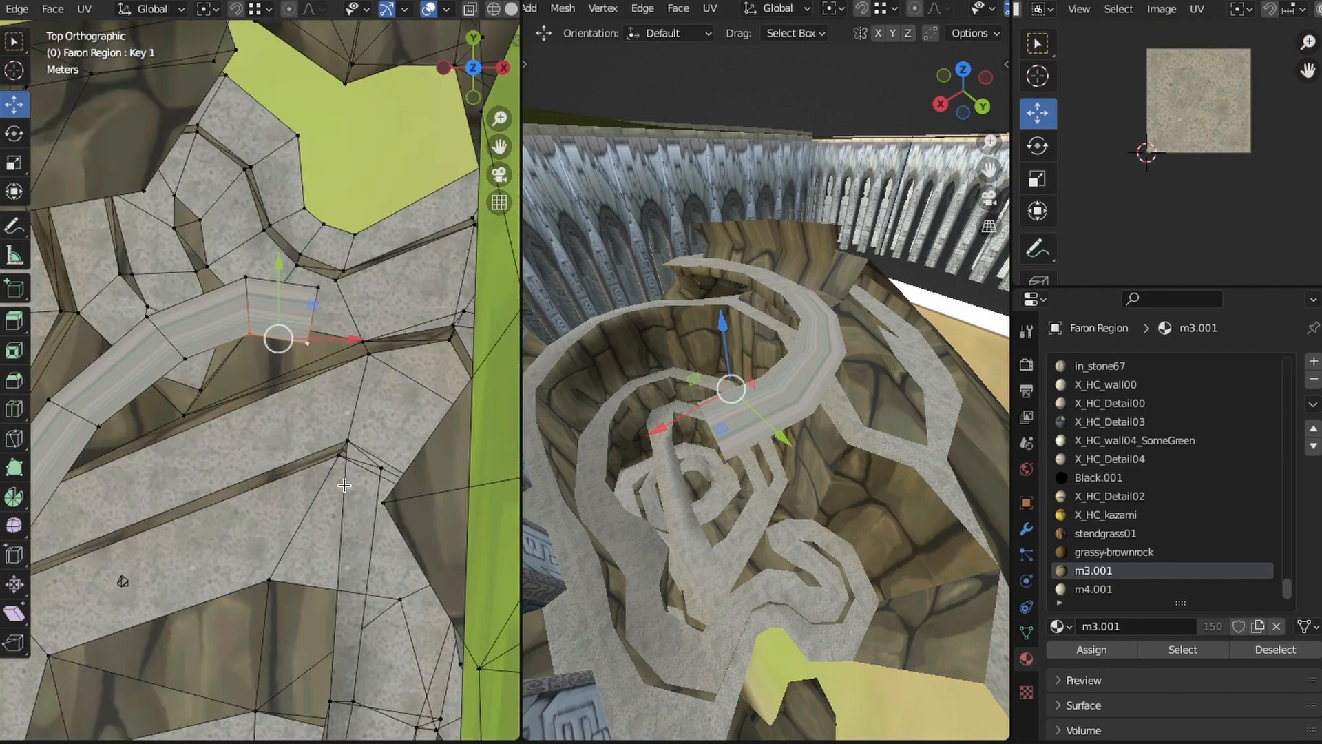
# Extrude a long plain path strip from the curved section's inner side across the spiral pit
pyautogui.scroll(-2, 289, 386)
pyautogui.keyDown('shift'); pyautogui.moveTo(351, 462); pyautogui.dragTo(291, 394, button='middle'); pyautogui.keyUp('shift')
pyautogui.scroll(-1, 301, 357)
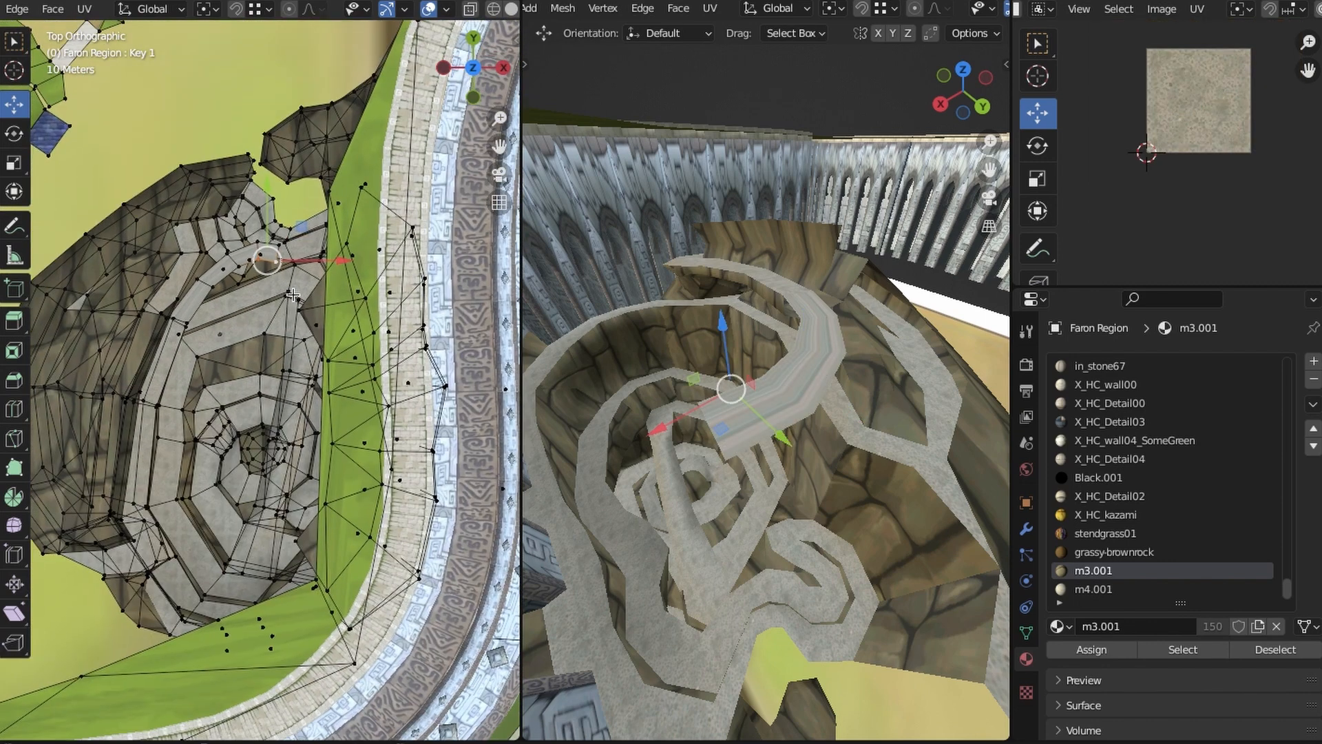
pyautogui.press('e')
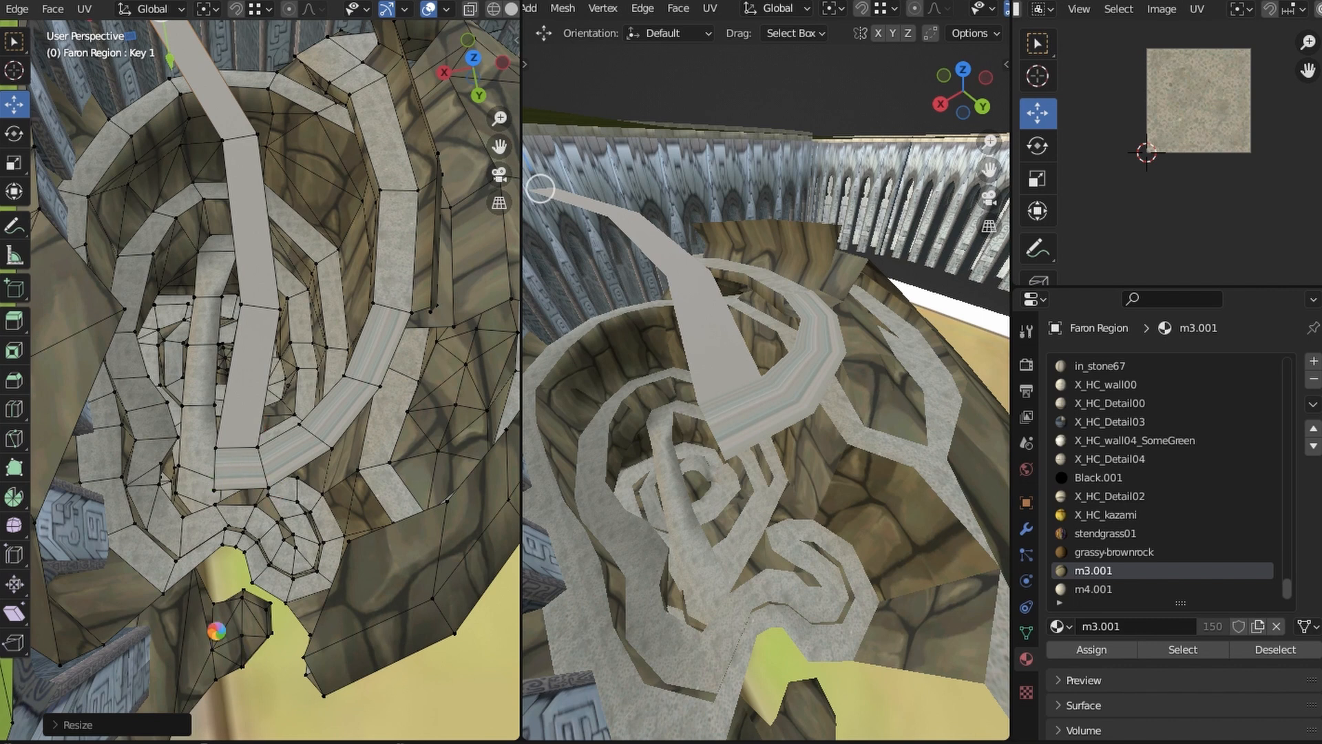
# Extrude the outer edge at the end of the curved ledge repeatedly from the top view, scaling each section to form a rounded platform
pyautogui.click(252, 493)
pyautogui.click(269, 487)
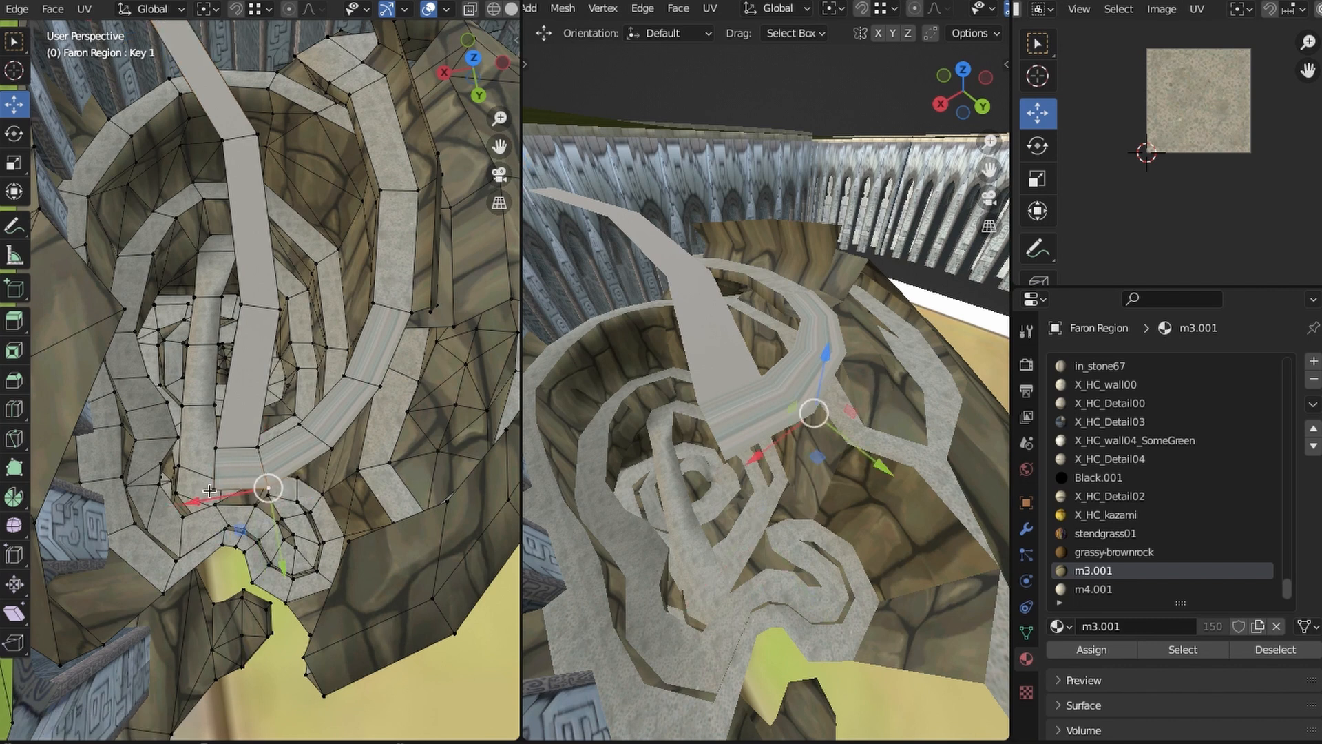
pyautogui.keyDown('shift'); pyautogui.click(214, 490); pyautogui.keyUp('shift')
pyautogui.click(473, 58)
pyautogui.scroll(7, 314, 338)
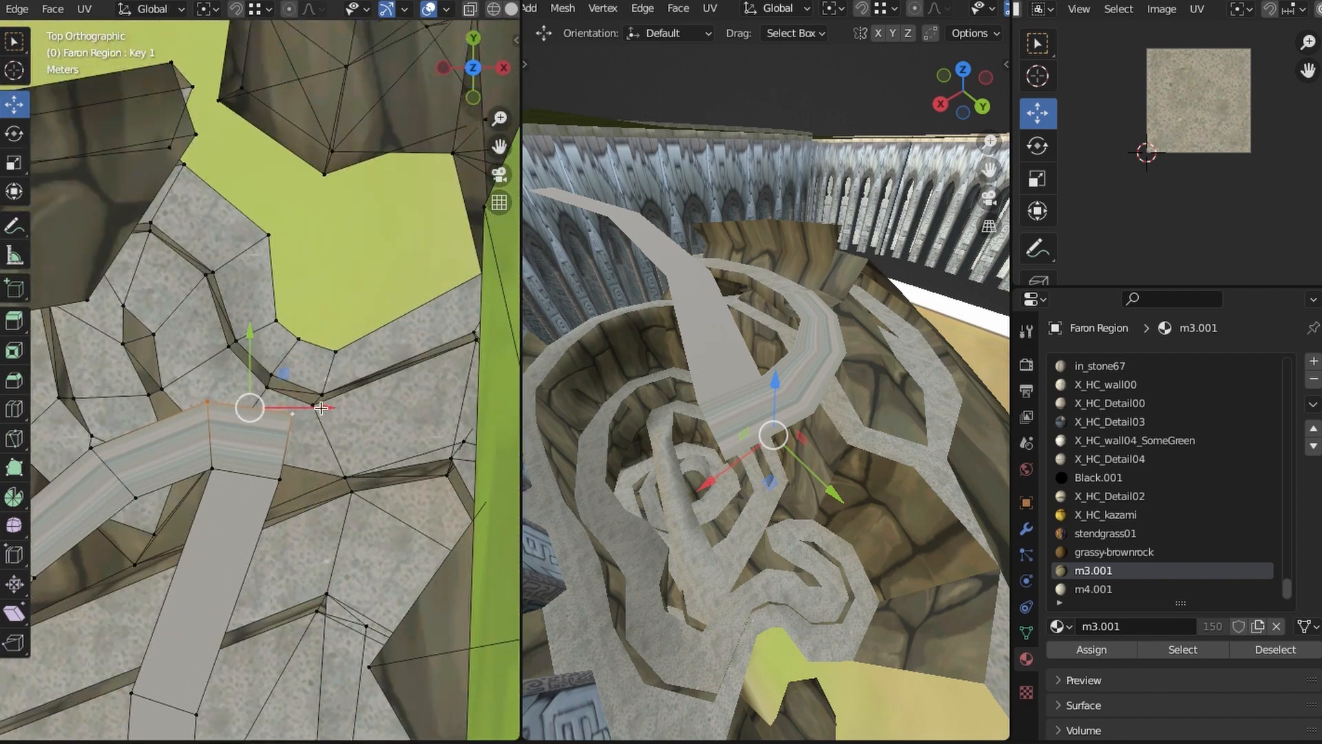
pyautogui.press('e')
pyautogui.click(314, 338)
pyautogui.press('s')
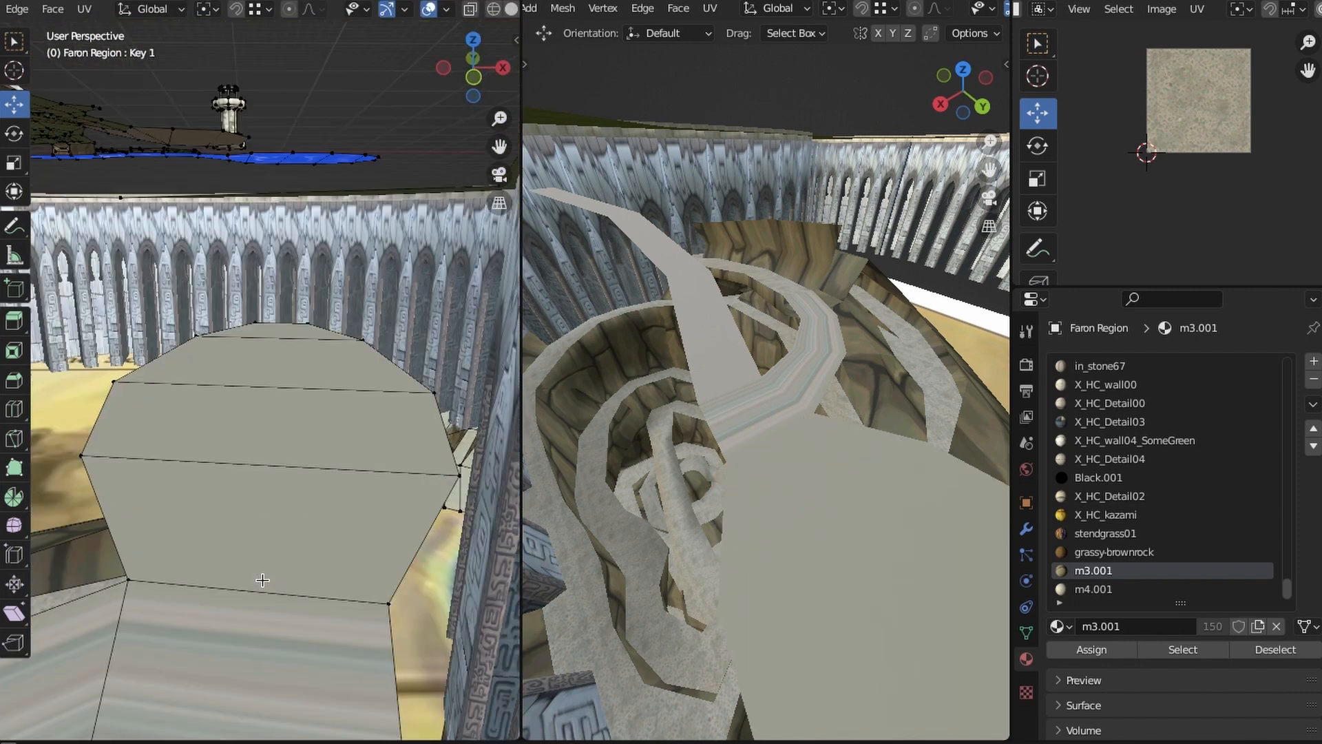
# Select the rim vertices around the rounded platform, leaving out the edge where it joins the ledge
pyautogui.scroll(-6, 328, 310)
pyautogui.moveTo(328, 310); pyautogui.dragTo(329, 613, button='middle')
pyautogui.scroll(3, 303, 358)
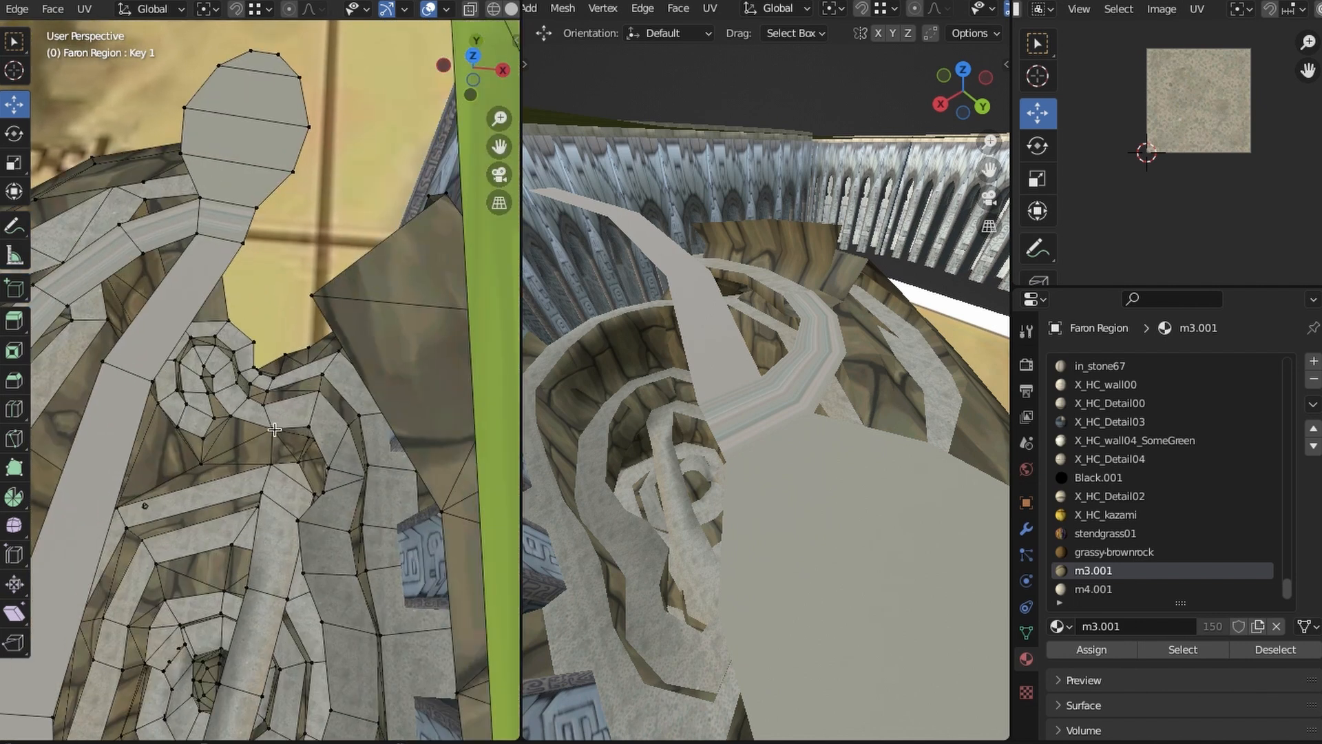
pyautogui.moveTo(275, 430); pyautogui.dragTo(277, 298, button='middle')
pyautogui.click(201, 299)
pyautogui.keyDown('shift'); pyautogui.click(204, 249); pyautogui.keyUp('shift')
pyautogui.keyDown('shift'); pyautogui.click(238, 203); pyautogui.keyUp('shift')
pyautogui.keyDown('shift'); pyautogui.click(269, 185); pyautogui.keyUp('shift')
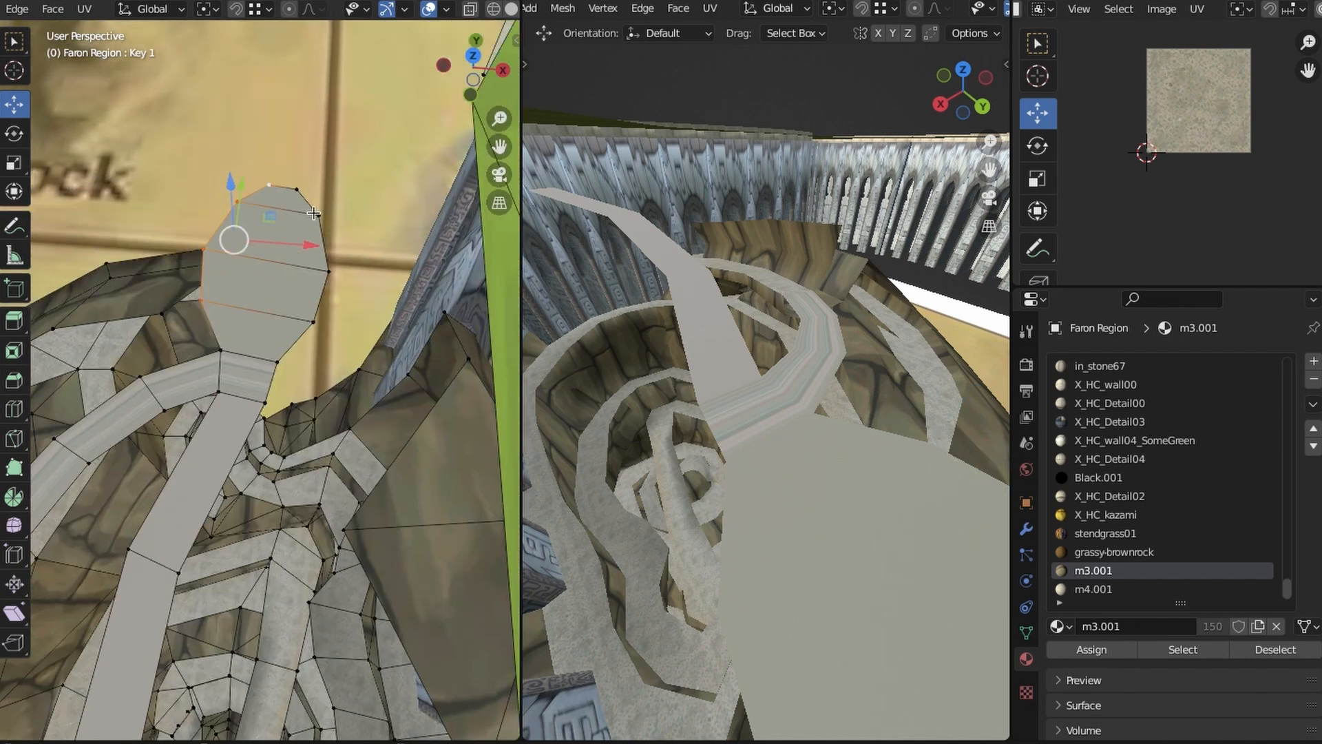
pyautogui.keyDown('shift'); pyautogui.click(297, 189); pyautogui.keyUp('shift')
pyautogui.keyDown('shift'); pyautogui.click(319, 216); pyautogui.keyUp('shift')
pyautogui.keyDown('shift'); pyautogui.click(328, 271); pyautogui.keyUp('shift')
pyautogui.keyDown('shift'); pyautogui.click(315, 323); pyautogui.keyUp('shift')
pyautogui.moveTo(319, 345); pyautogui.dragTo(321, 221, button='middle')
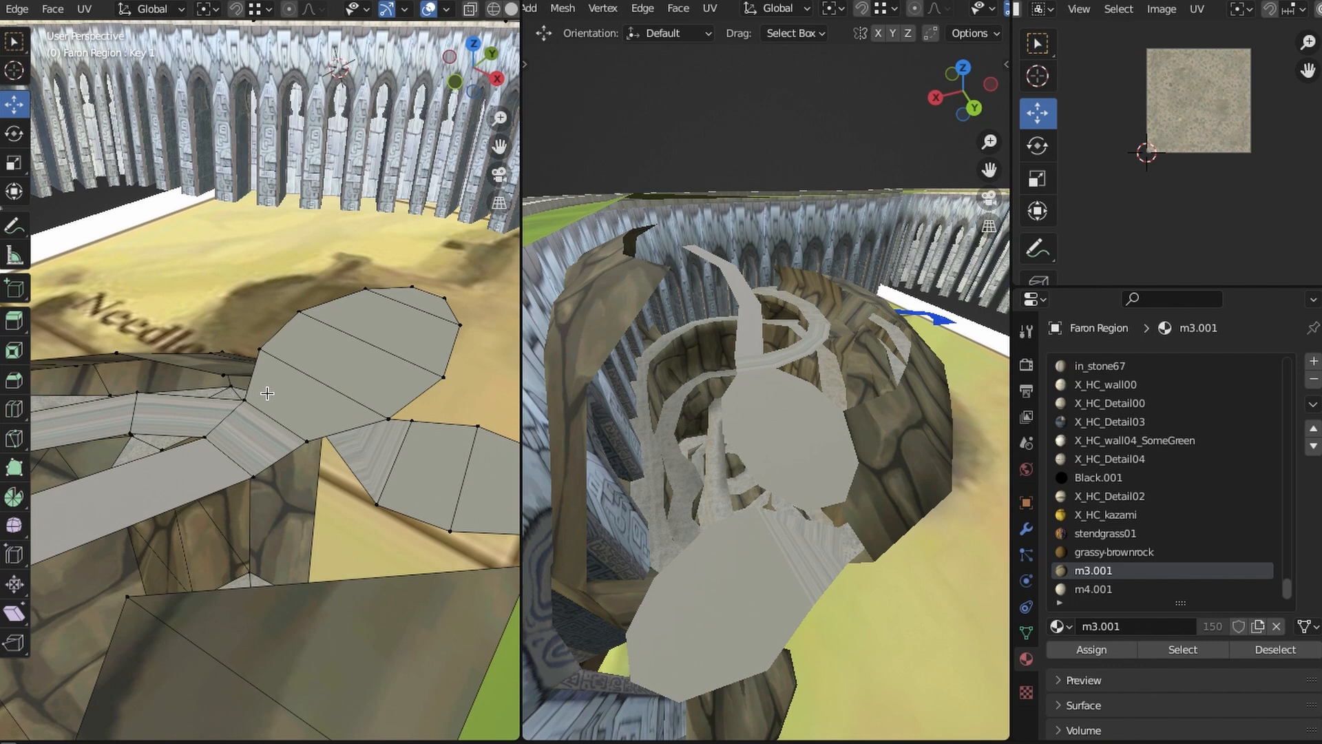
# Fill the selected opening between the platform, side walls and spiral ledge with faces, and assign the m3.001 material to them
pyautogui.moveTo(264, 392); pyautogui.dragTo(390, 446, button='middle')
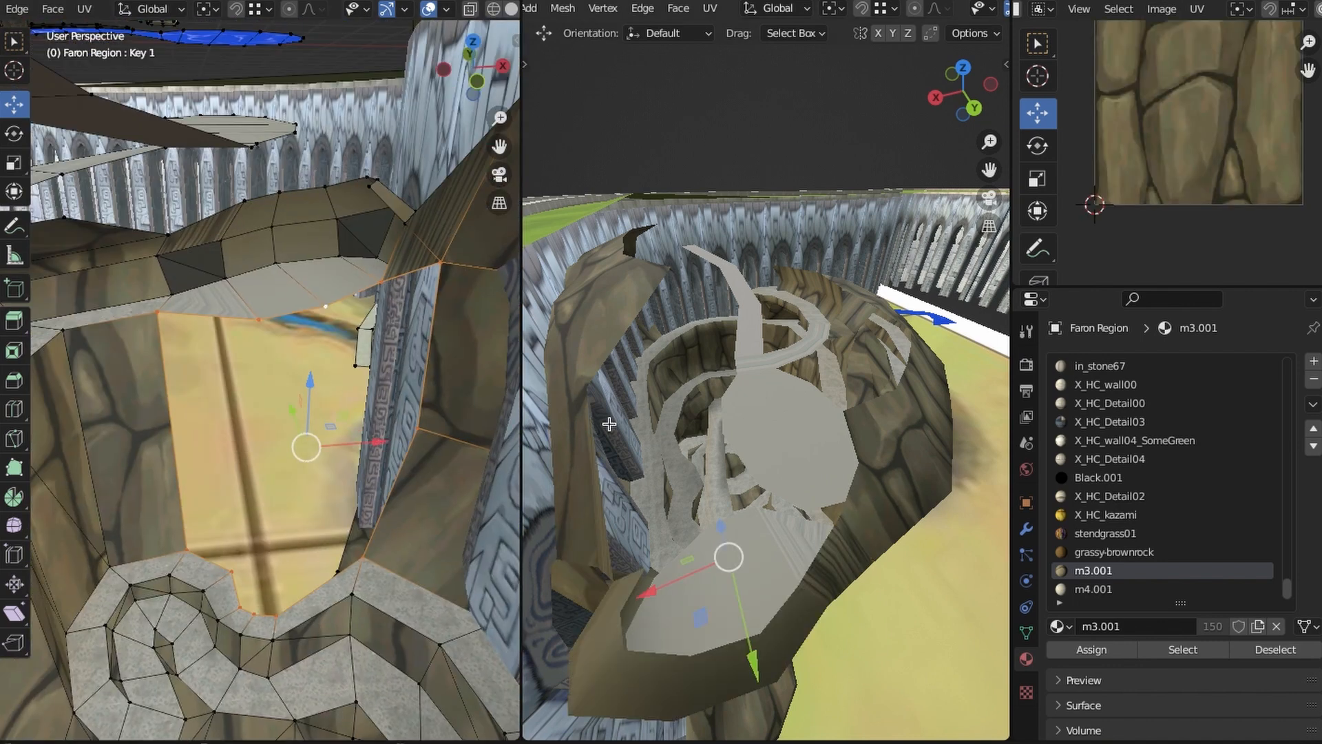
pyautogui.moveTo(610, 424); pyautogui.dragTo(822, 337, button='middle')
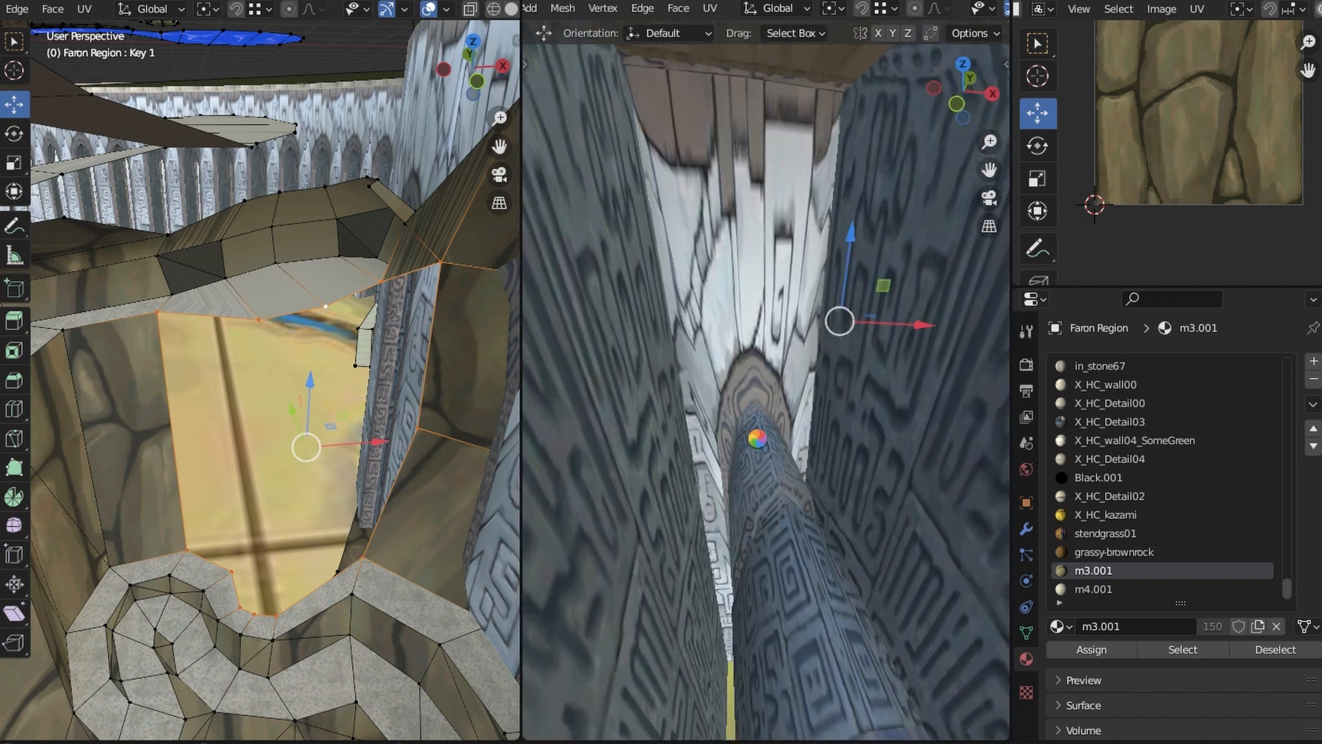
pyautogui.scroll(-5, 758, 439)
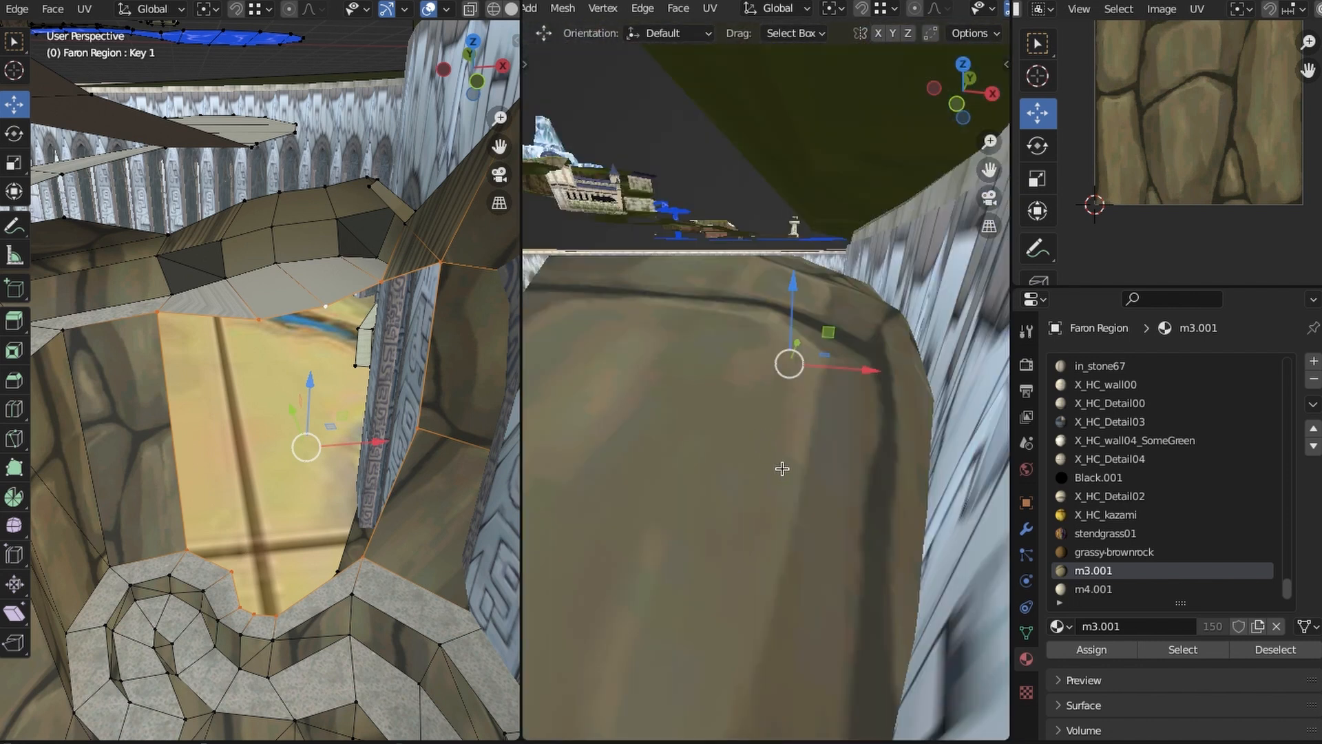
pyautogui.keyDown('shift'); pyautogui.moveTo(783, 469); pyautogui.dragTo(787, 422, button='middle'); pyautogui.keyUp('shift')
pyautogui.scroll(2, 784, 429)
pyautogui.click(53, 9)
pyautogui.click(97, 214)
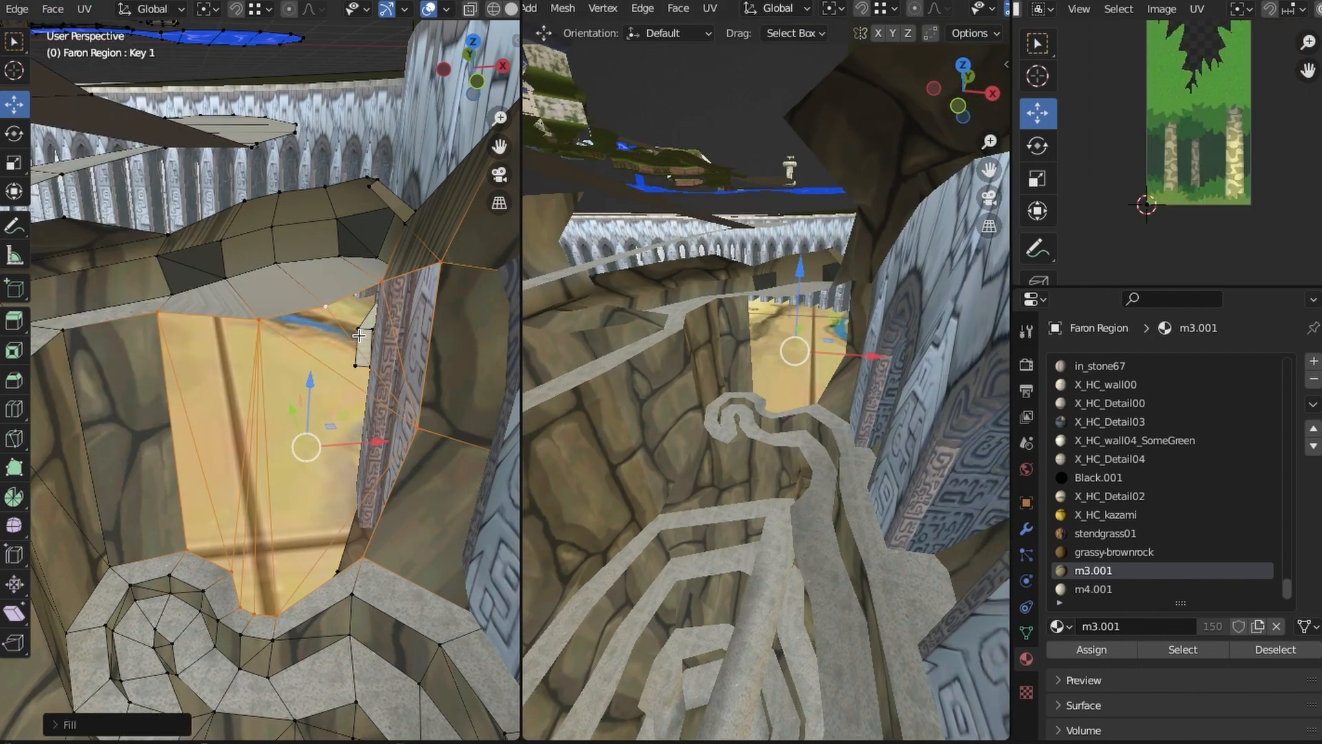
pyautogui.click(1094, 651)
pyautogui.hotkey('alt', 'a')
# Select the vertices around the gap between the two overhanging wall ends and the lower rock, fill it with faces, and clear the selection
pyautogui.moveTo(399, 485); pyautogui.dragTo(330, 413, button='middle')
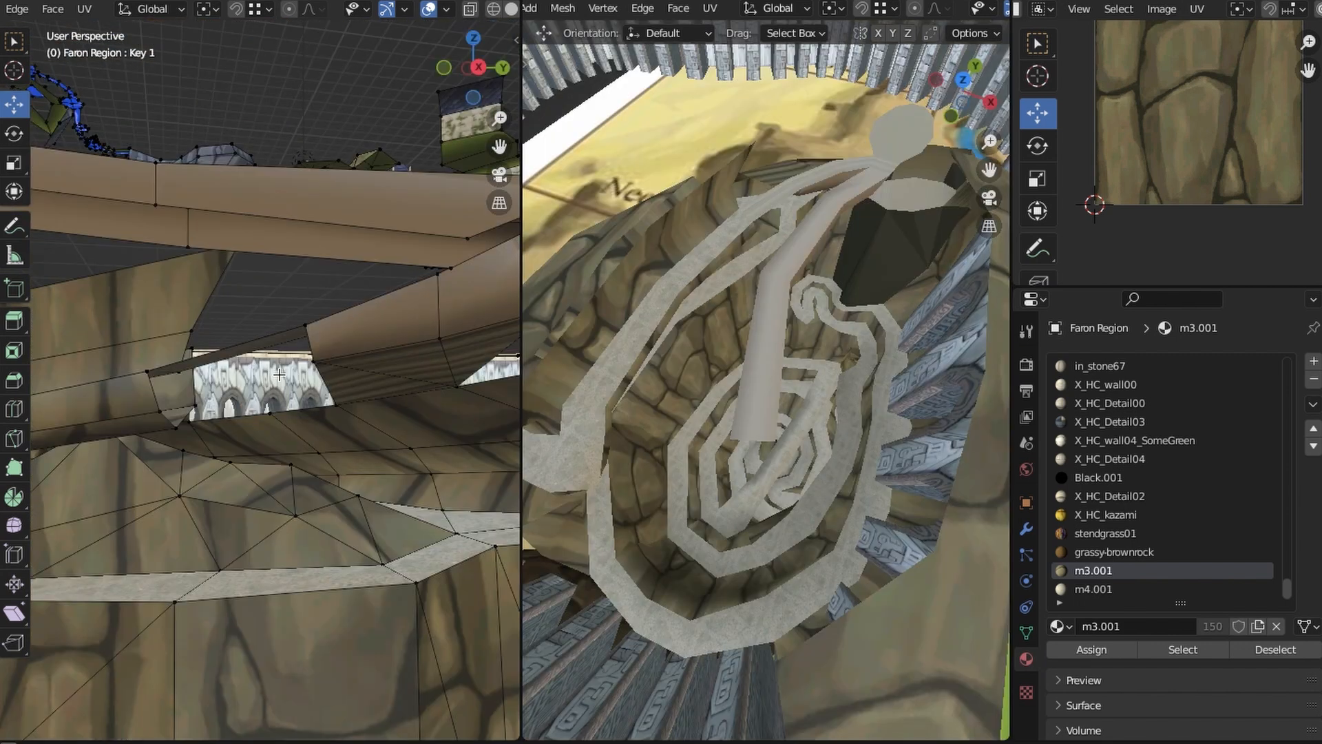
pyautogui.moveTo(279, 374); pyautogui.dragTo(242, 484, button='middle')
pyautogui.click(317, 467)
pyautogui.keyDown('shift'); pyautogui.click(317, 466); pyautogui.keyUp('shift')
pyautogui.keyDown('shift'); pyautogui.click(374, 441); pyautogui.keyUp('shift')
pyautogui.keyDown('shift'); pyautogui.click(314, 354); pyautogui.keyUp('shift')
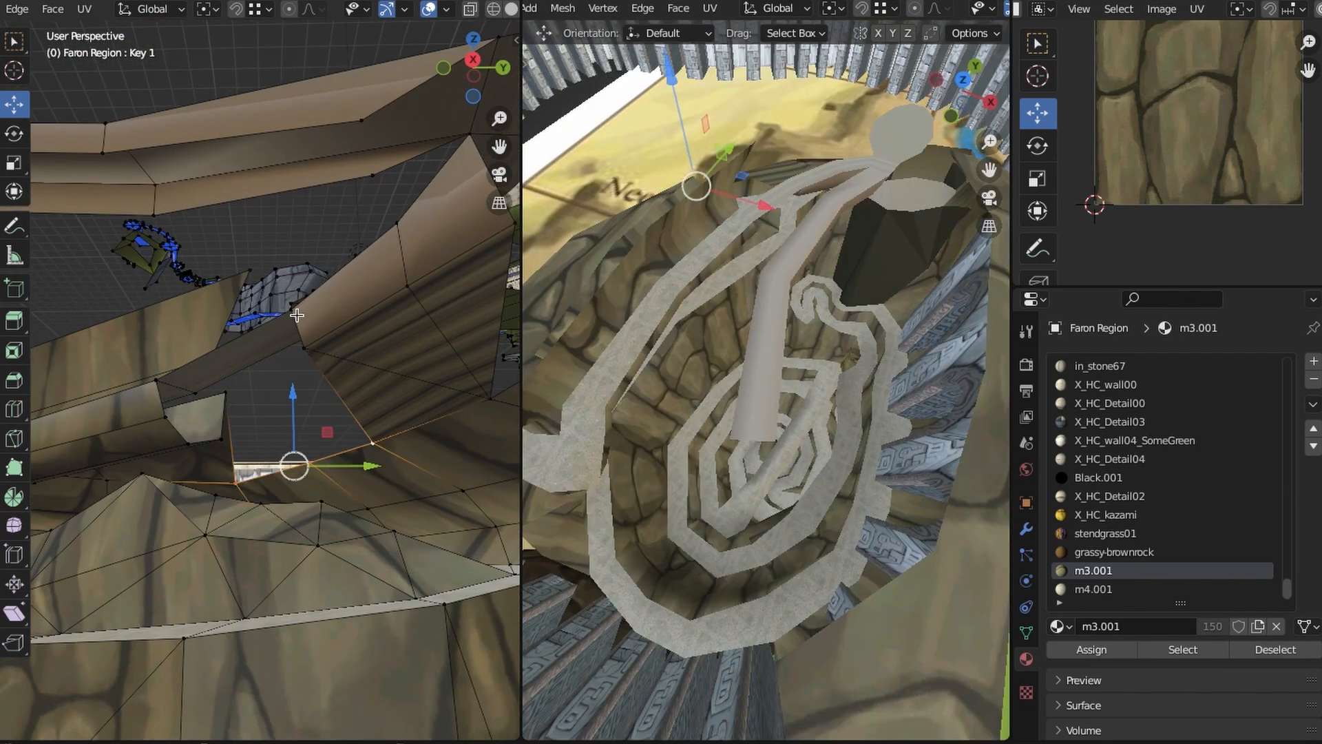
pyautogui.keyDown('shift'); pyautogui.click(297, 315); pyautogui.keyUp('shift')
pyautogui.keyDown('shift'); pyautogui.click(188, 443); pyautogui.keyUp('shift')
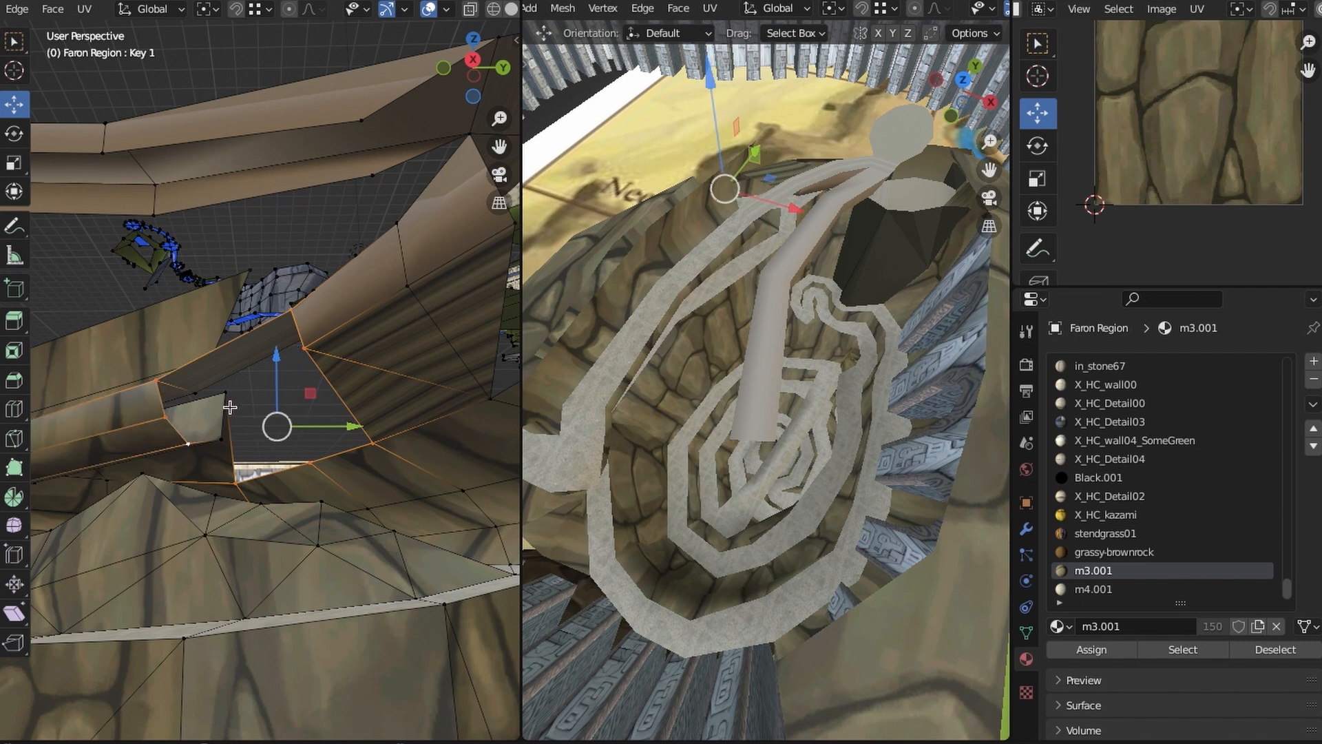
pyautogui.moveTo(195, 443); pyautogui.dragTo(283, 422, button='middle')
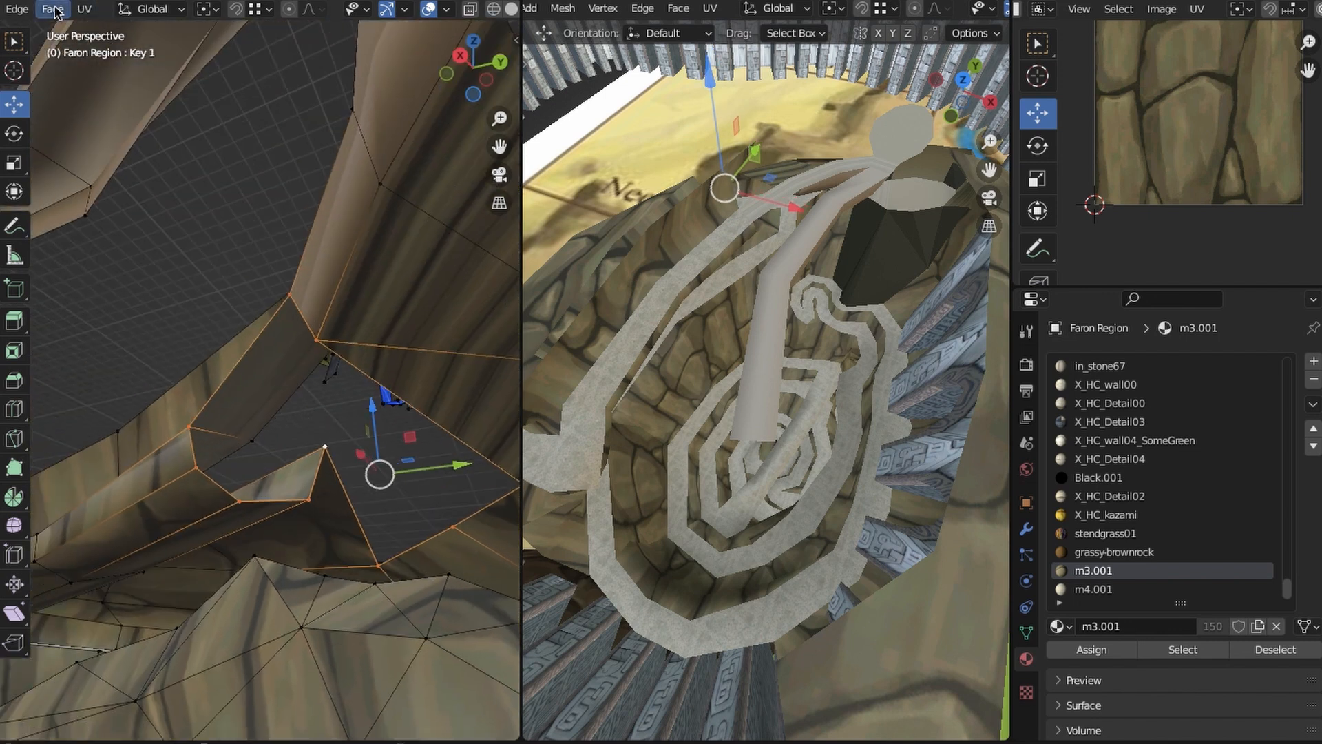
pyautogui.click(98, 218)
pyautogui.moveTo(192, 356); pyautogui.dragTo(260, 508, button='middle')
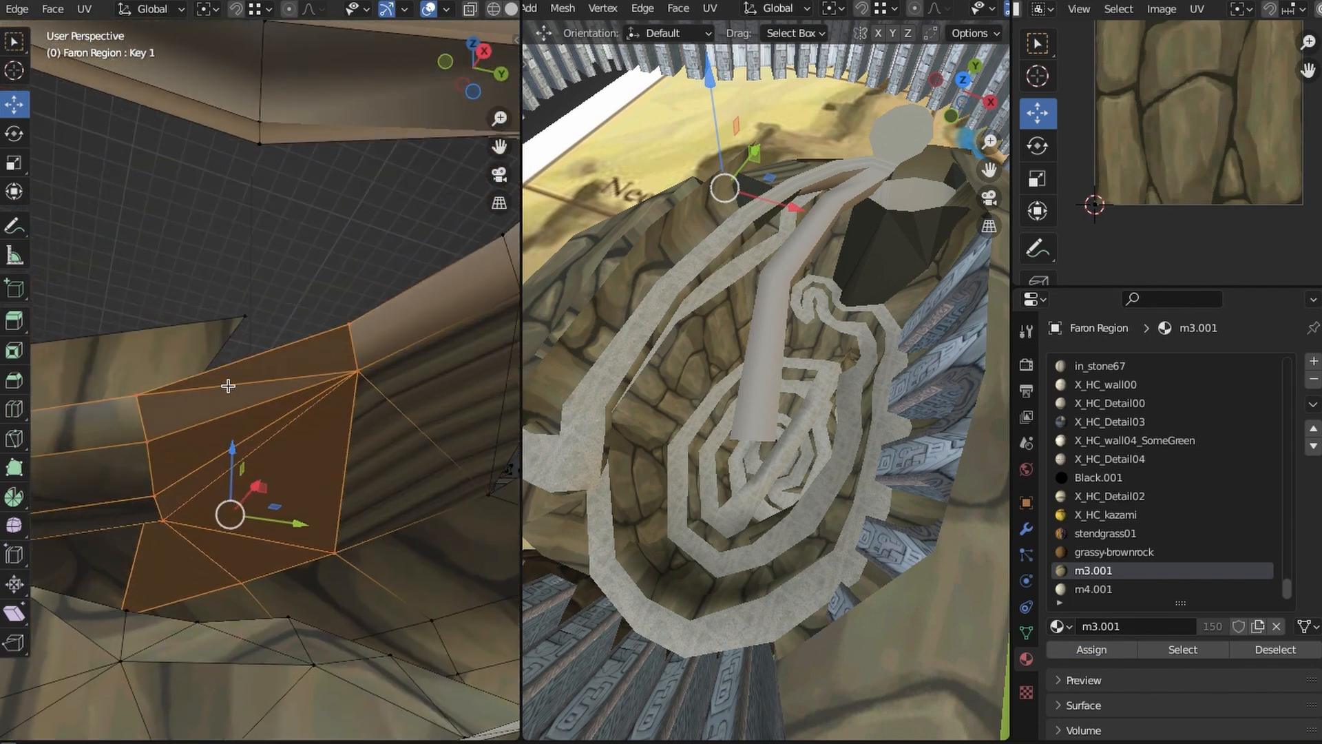
pyautogui.hotkey('alt', 'a')
pyautogui.moveTo(426, 582); pyautogui.dragTo(383, 635, button='middle')
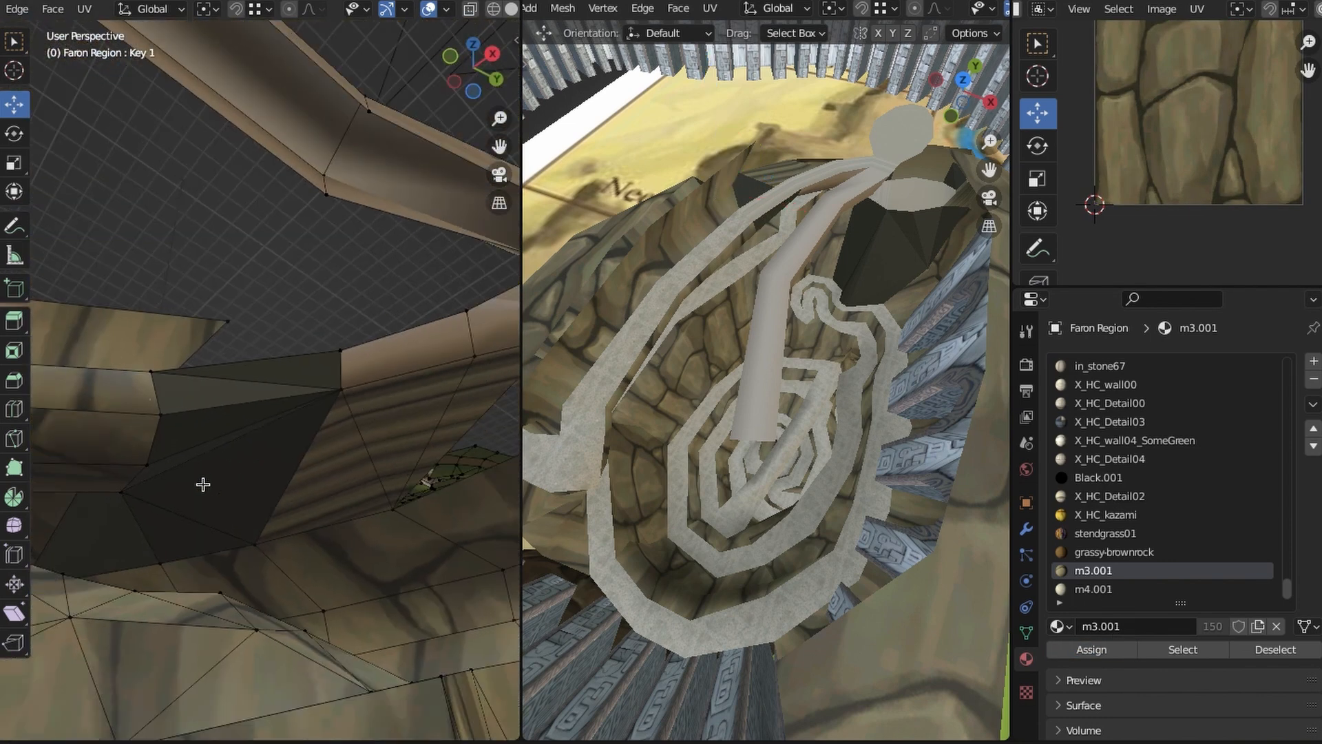
# Select the vertices along the open outer edge of the rounded platform and fill between them with a face
pyautogui.click(306, 490)
pyautogui.moveTo(307, 490); pyautogui.dragTo(218, 383, button='middle')
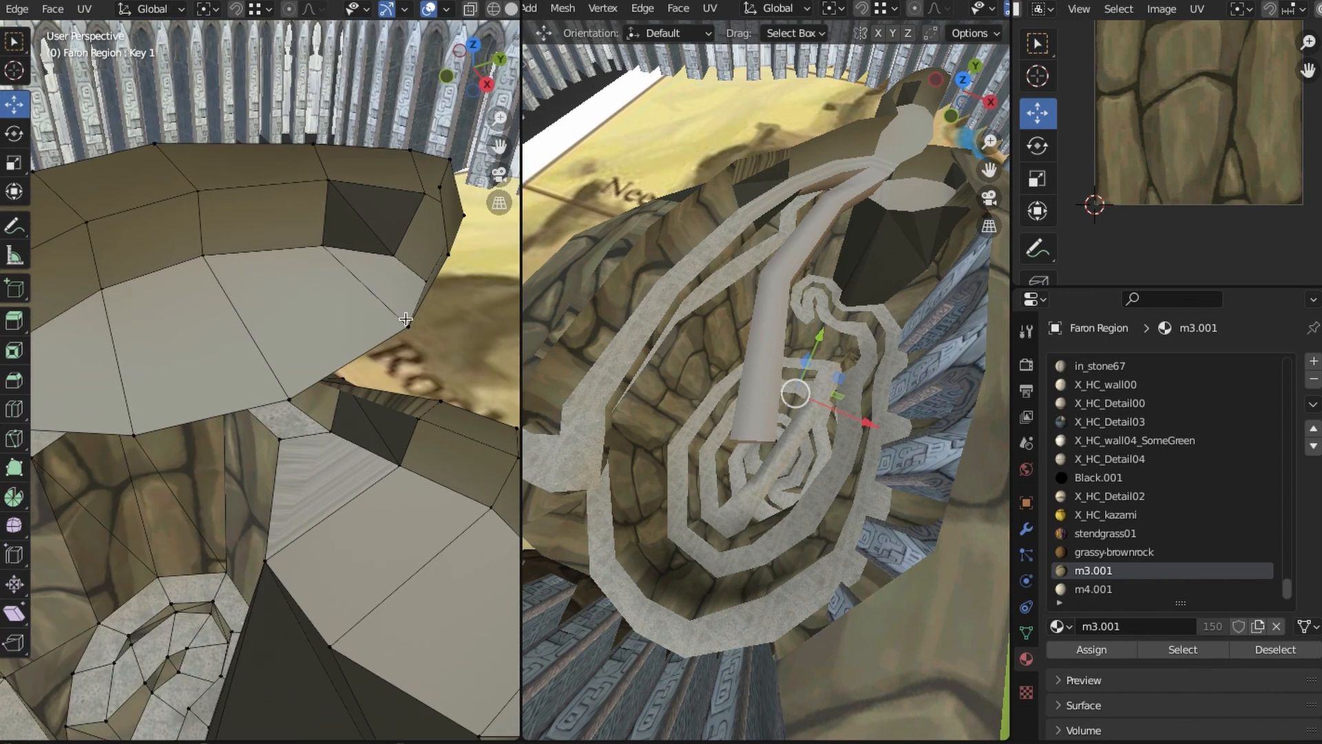
pyautogui.click(407, 324)
pyautogui.keyDown('shift'); pyautogui.click(292, 400); pyautogui.keyUp('shift')
pyautogui.keyDown('shift'); pyautogui.click(136, 436); pyautogui.keyUp('shift')
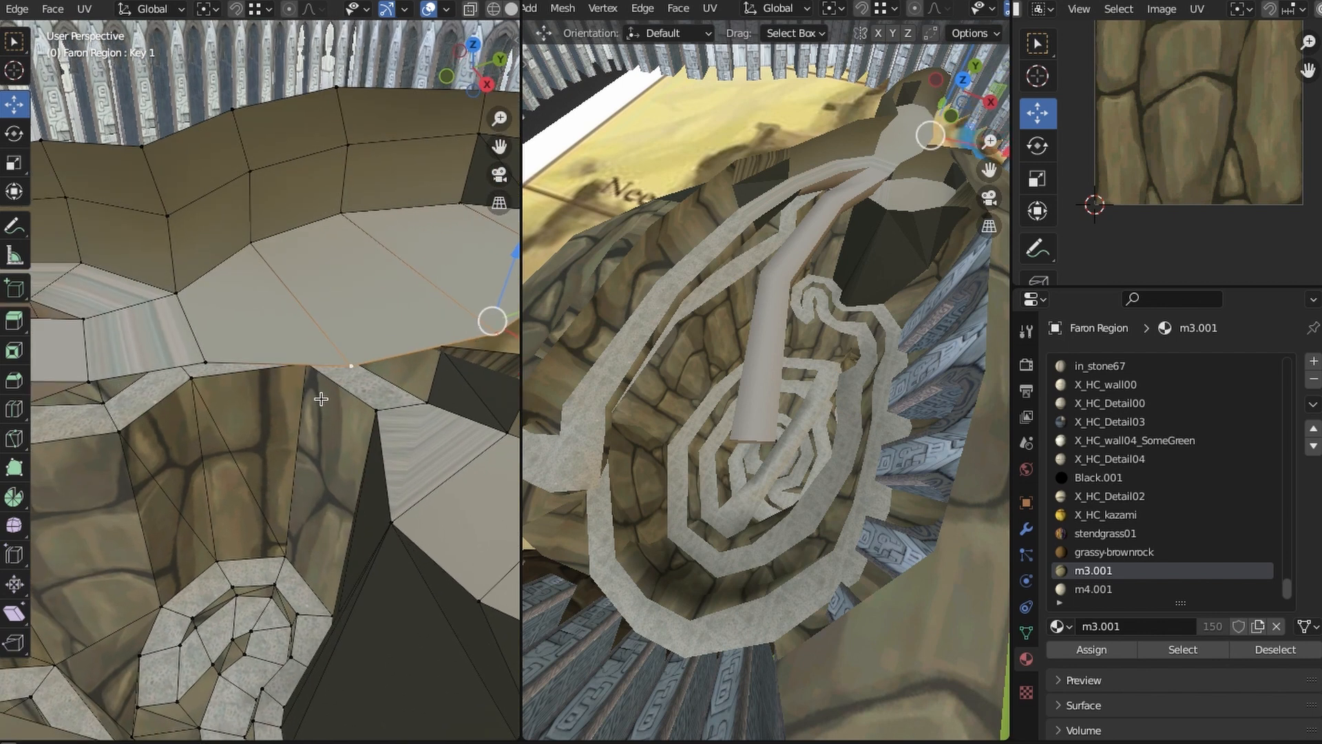
pyautogui.keyDown('shift'); pyautogui.click(207, 343); pyautogui.keyUp('shift')
pyautogui.moveTo(271, 381); pyautogui.dragTo(281, 359, button='middle')
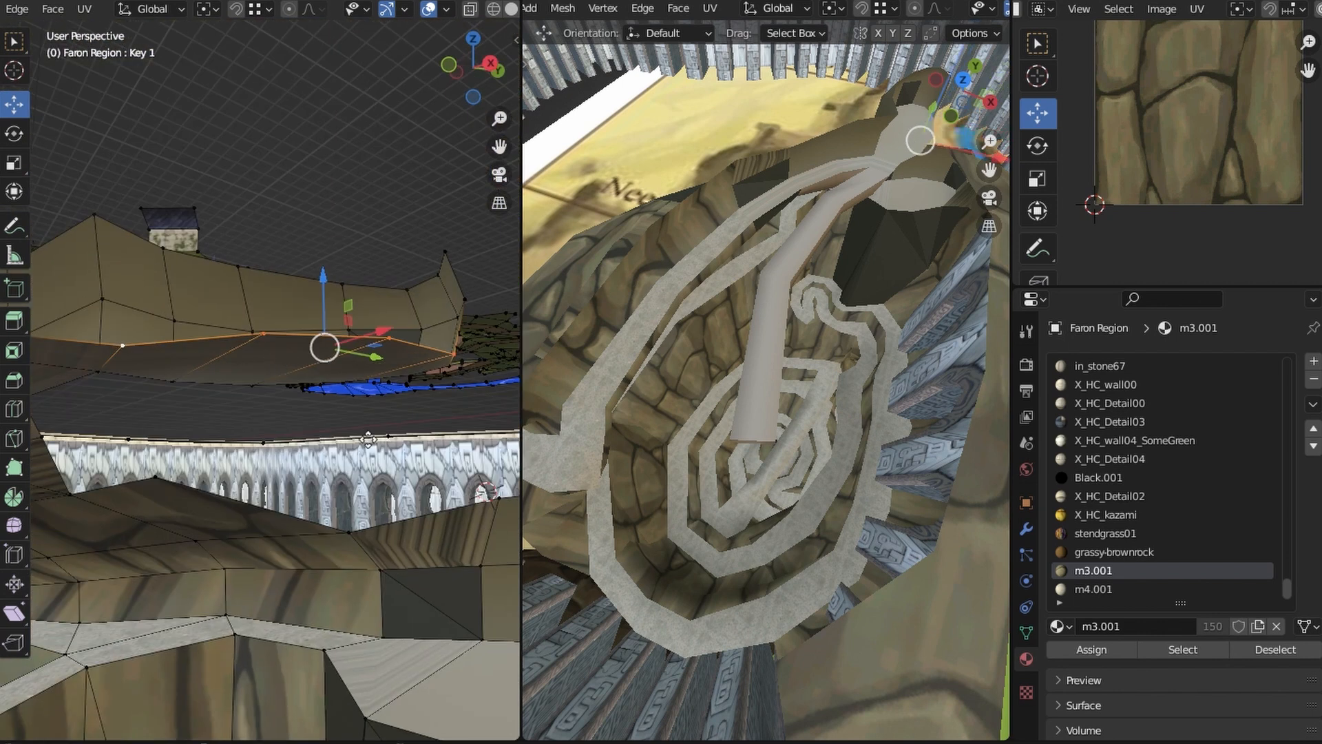
pyautogui.moveTo(369, 440); pyautogui.dragTo(324, 396, button='middle')
pyautogui.press('f')
pyautogui.click(207, 277)
# Move the vertex on the underside of the junction between the sloped path and the ledge toward the adjoining wall corner
pyautogui.moveTo(323, 455); pyautogui.dragTo(286, 386, button='middle')
pyautogui.scroll(3, 350, 368)
pyautogui.scroll(-3, 248, 334)
pyautogui.click(300, 421)
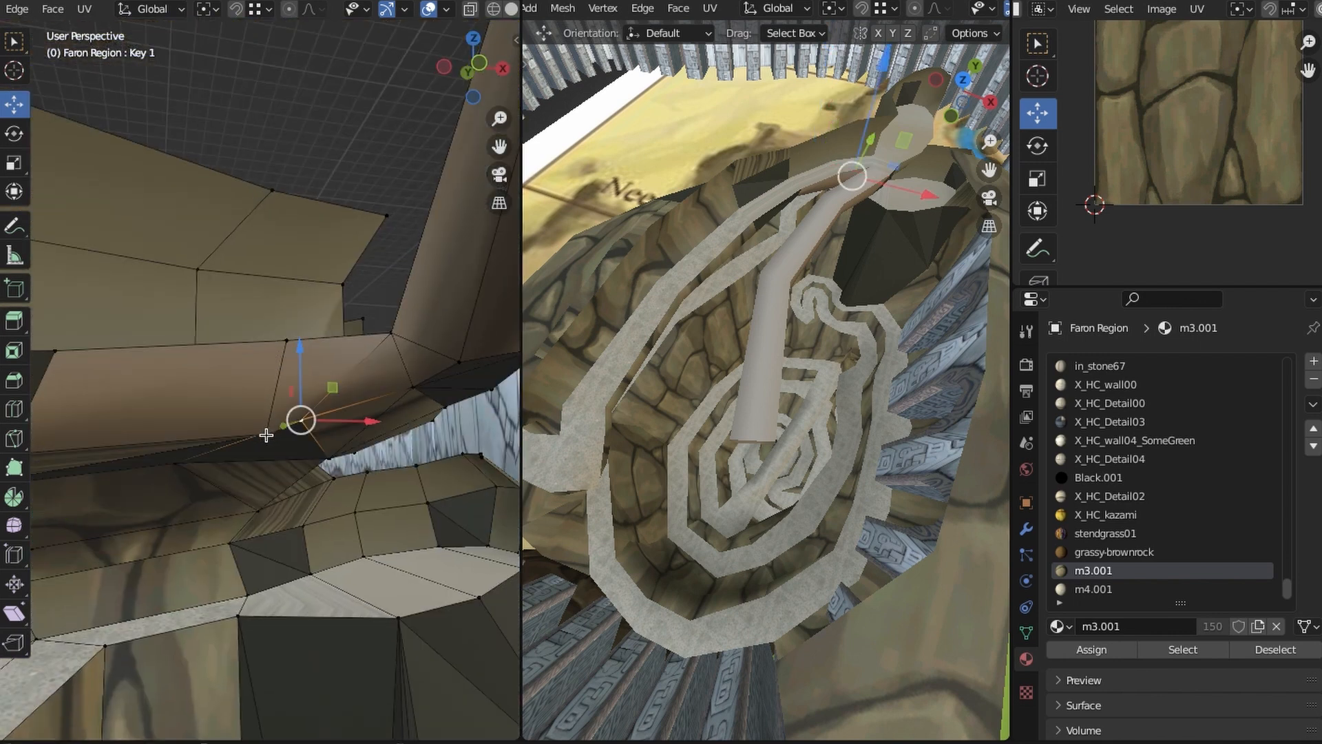
pyautogui.click(267, 435)
pyautogui.moveTo(267, 436); pyautogui.dragTo(326, 417, button='middle')
pyautogui.press('g')
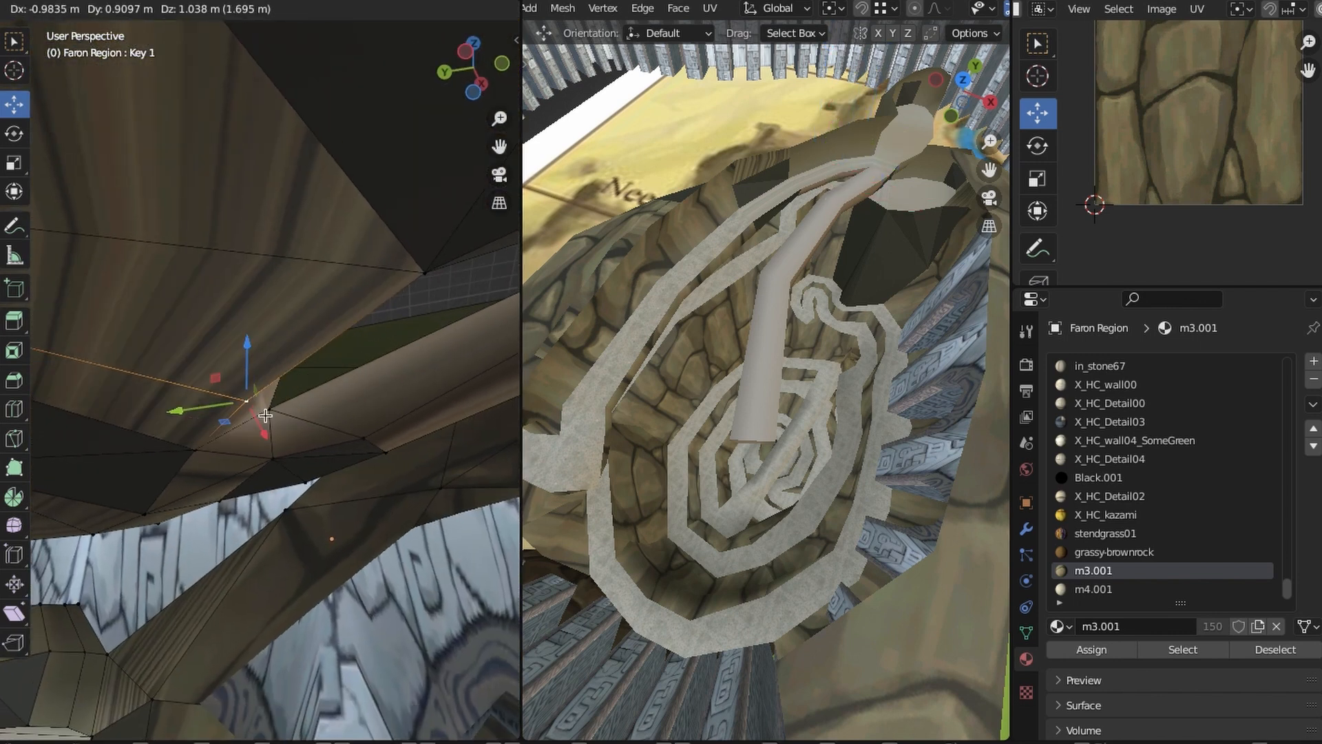
pyautogui.click(227, 361)
# Examine the spiral path, the ledges and the underside of the overhanging walls for remaining gaps
pyautogui.scroll(-3, 231, 360)
pyautogui.moveTo(231, 360); pyautogui.dragTo(329, 417, button='middle')
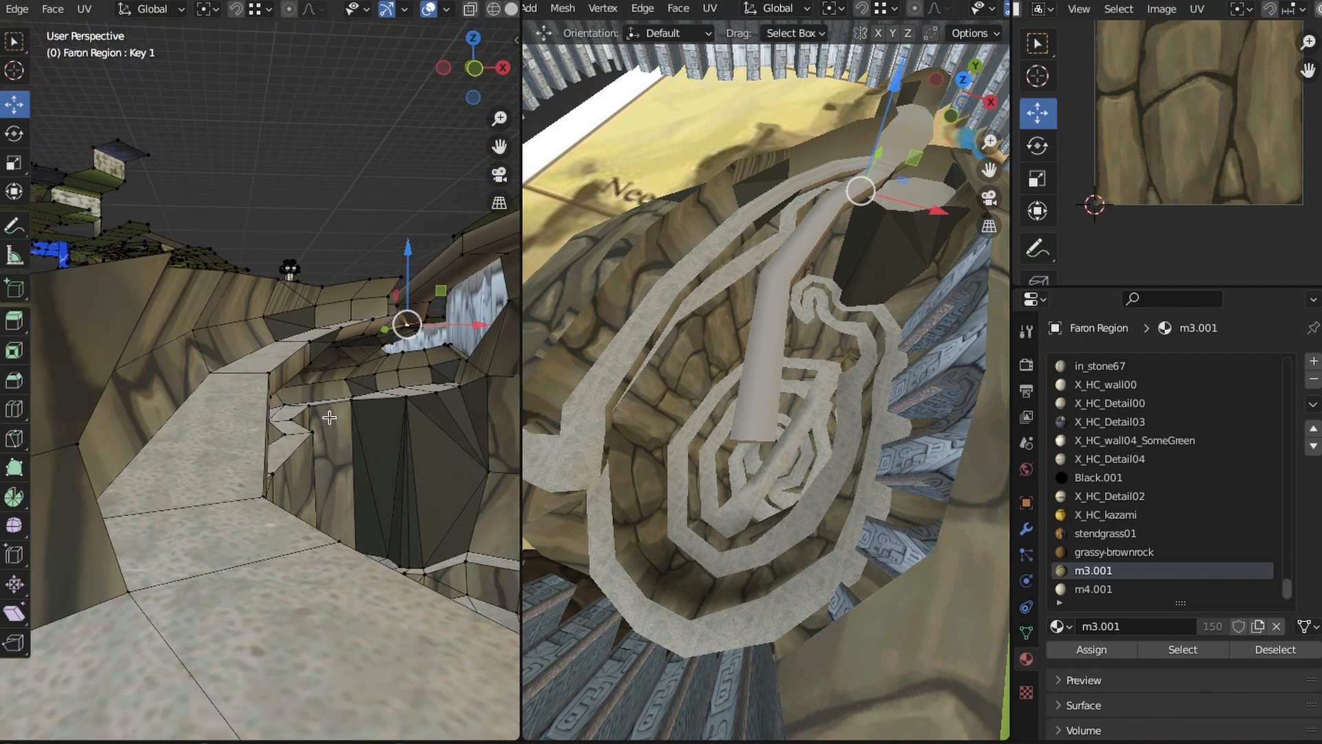
pyautogui.click(315, 569)
pyautogui.moveTo(375, 486); pyautogui.dragTo(286, 486, button='middle')
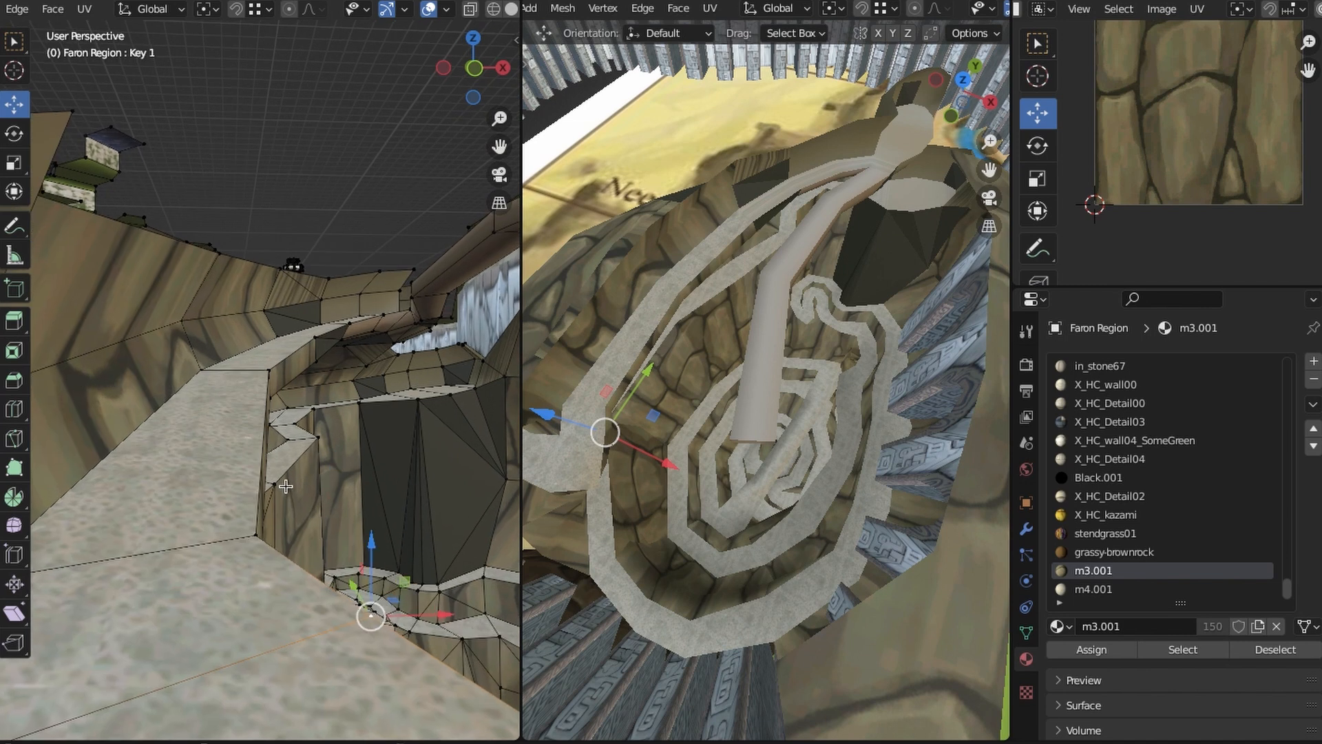
pyautogui.keyDown('shift'); pyautogui.moveTo(162, 359); pyautogui.dragTo(314, 438, button='middle'); pyautogui.keyUp('shift')
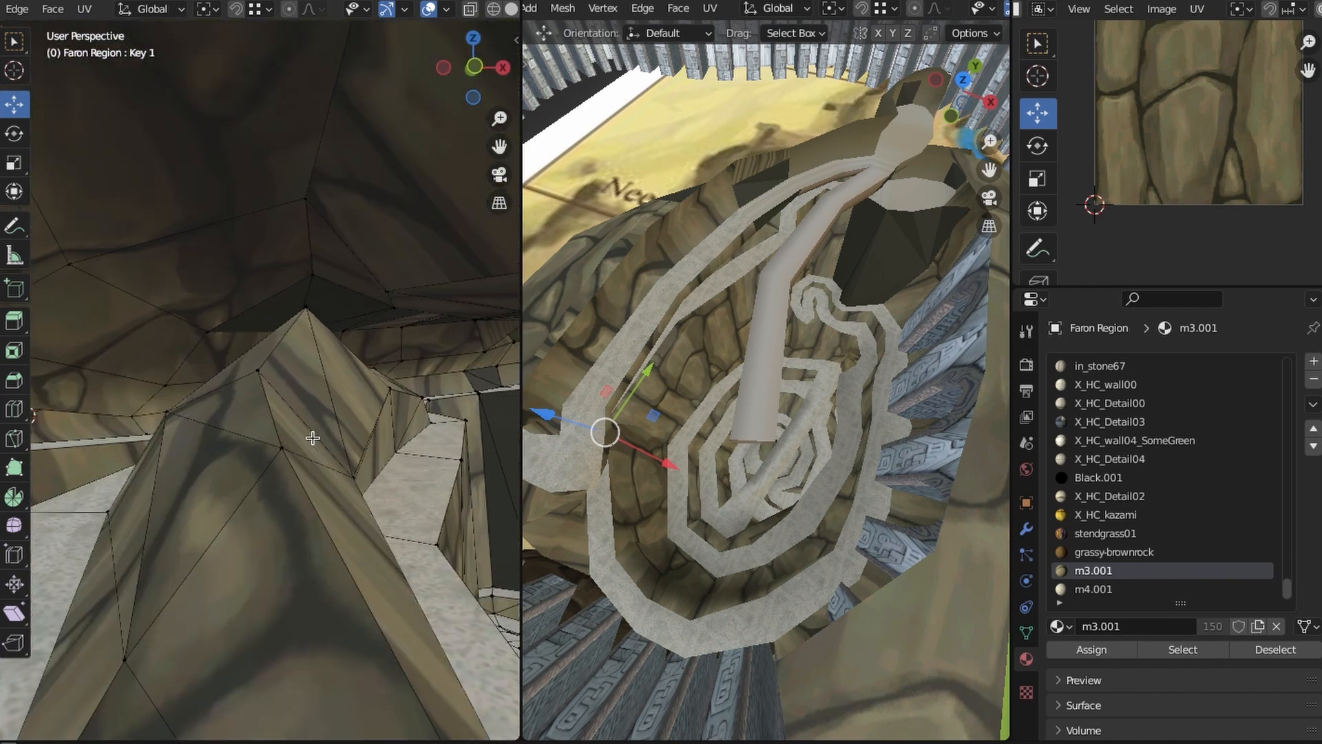
pyautogui.moveTo(196, 393); pyautogui.dragTo(215, 389, button='middle')
pyautogui.keyDown('shift'); pyautogui.moveTo(263, 275); pyautogui.dragTo(228, 369, button='middle'); pyautogui.keyUp('shift')
pyautogui.keyDown('shift'); pyautogui.moveTo(353, 254); pyautogui.dragTo(294, 396, button='middle'); pyautogui.keyUp('shift')
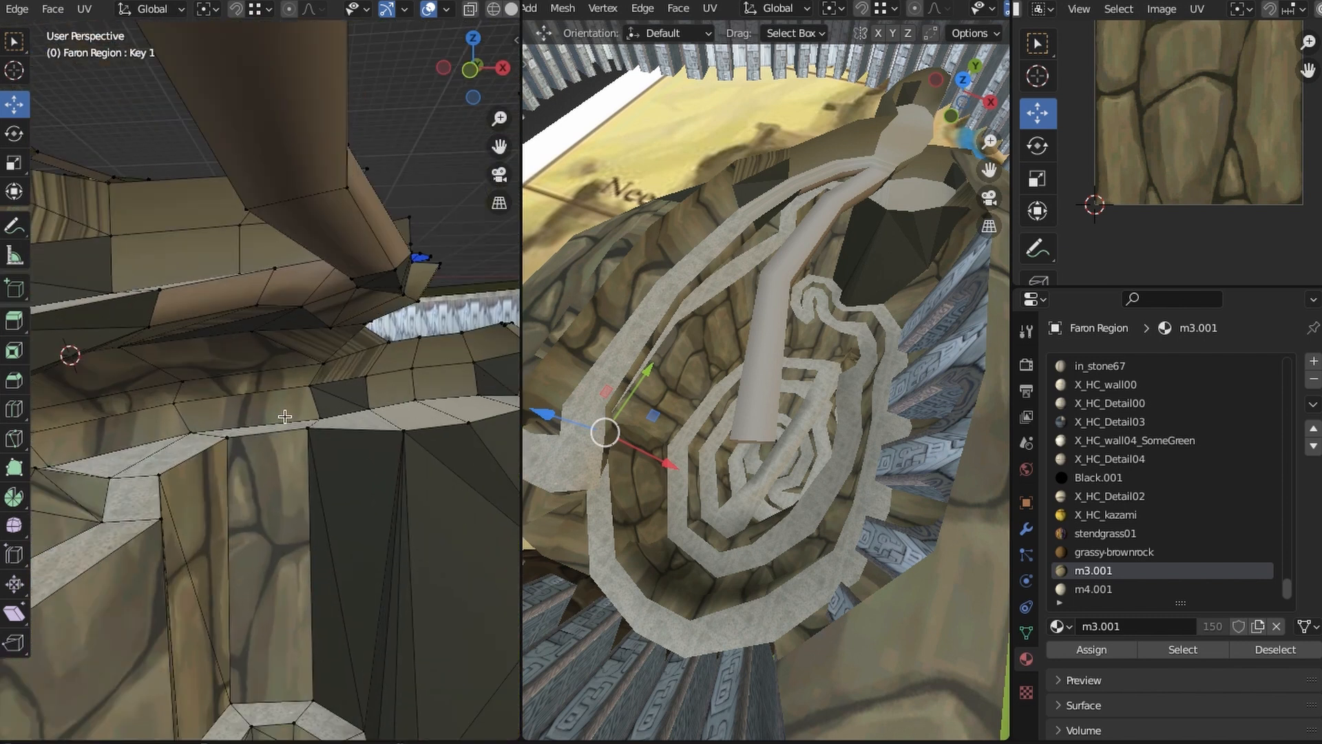
pyautogui.moveTo(285, 417); pyautogui.dragTo(267, 582, button='middle')
pyautogui.scroll(-3, 321, 422)
pyautogui.scroll(3, 279, 441)
# Fill the selected triangular gap in the overhanging wall, assign the m3.001 material to it, and clear the selection
pyautogui.moveTo(320, 396); pyautogui.dragTo(312, 436, button='middle')
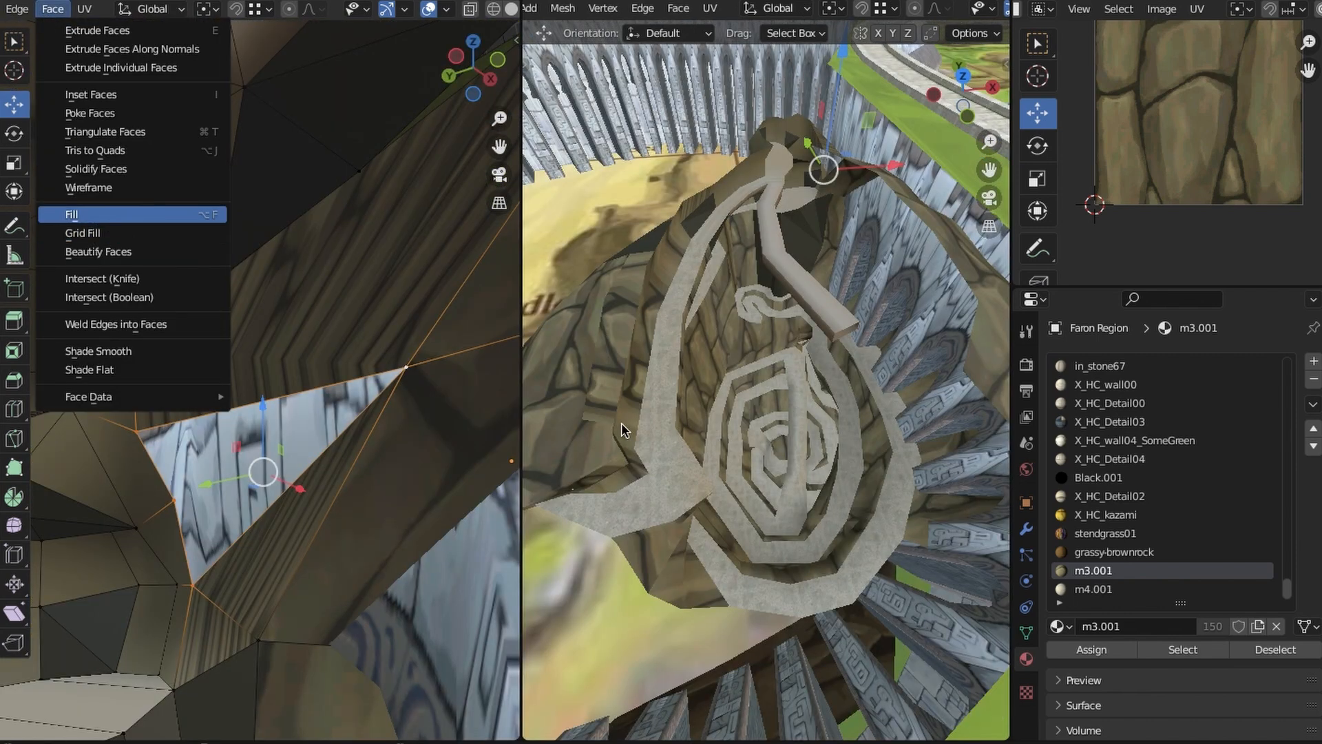
pyautogui.click(76, 209)
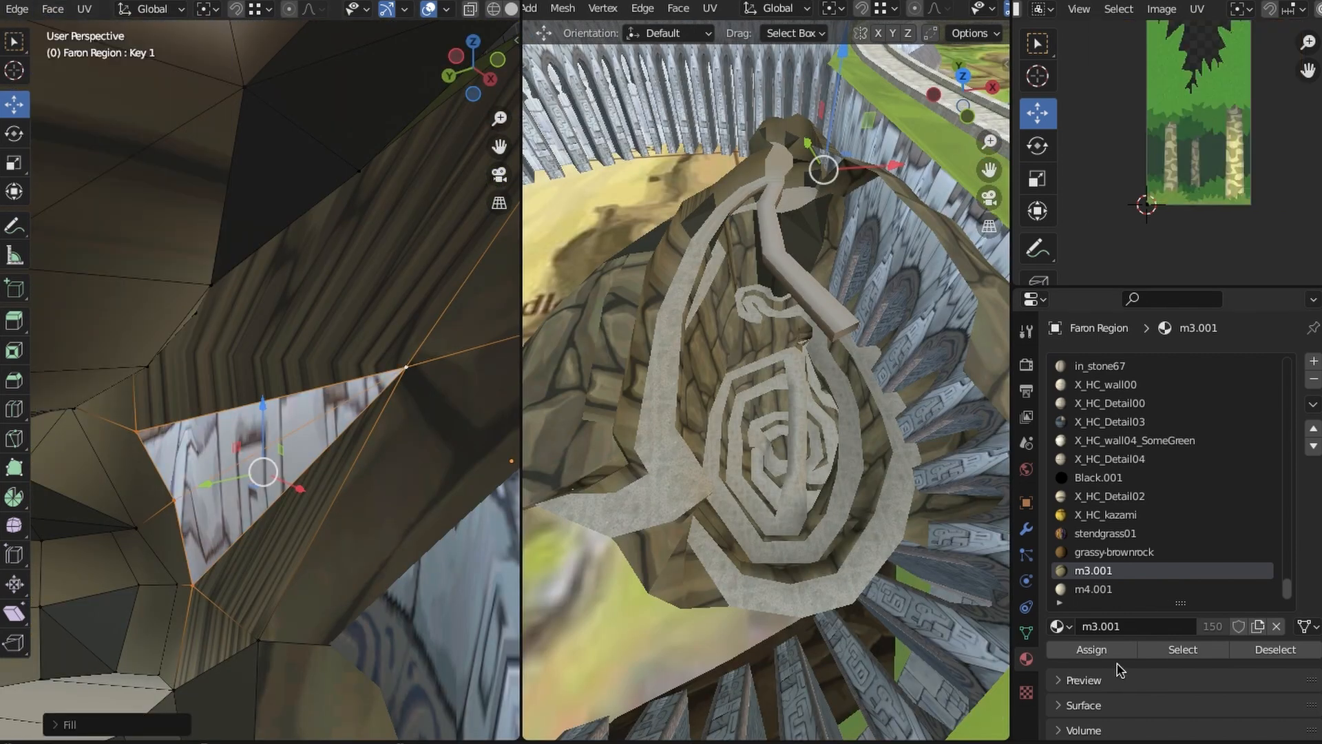
pyautogui.click(1095, 651)
pyautogui.hotkey('alt', 'a')
# Reposition vertices along the upper edge of the side wall that runs between the rounded platforms and the grass
pyautogui.moveTo(294, 592); pyautogui.dragTo(259, 601, button='middle')
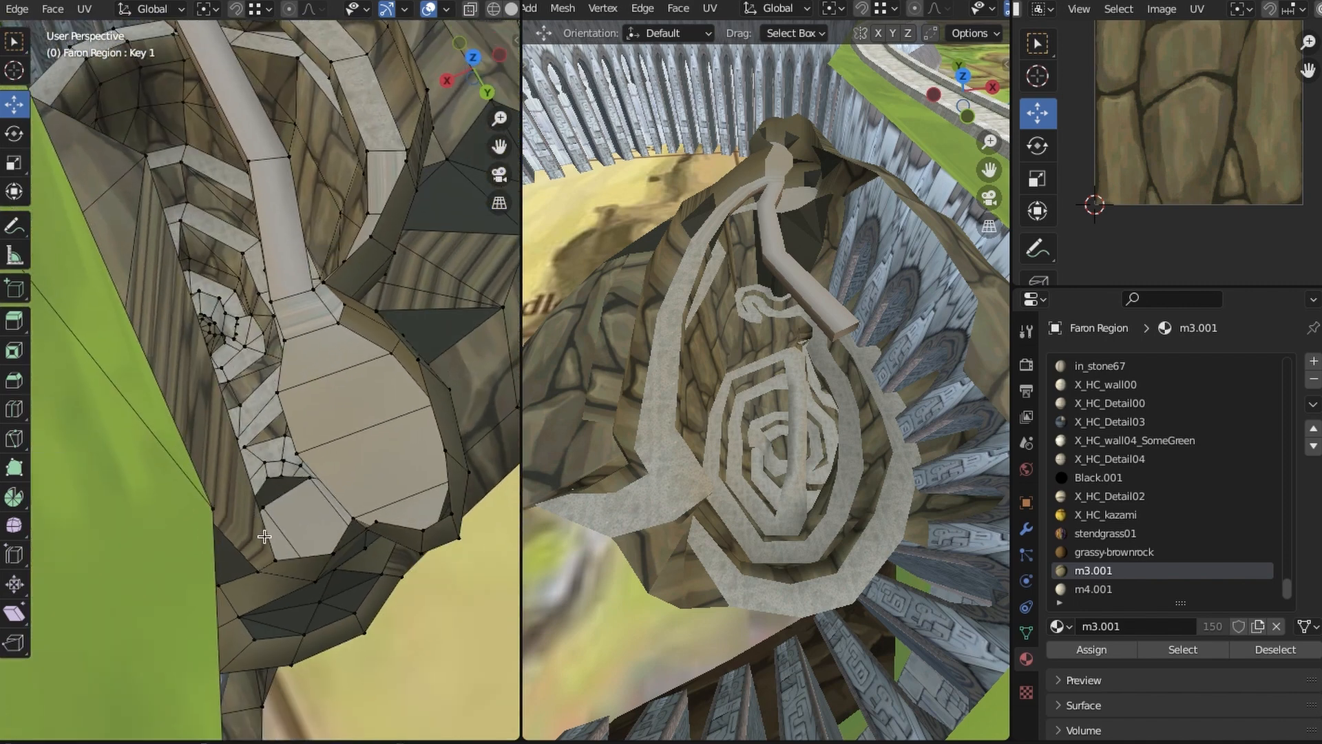
pyautogui.click(274, 559)
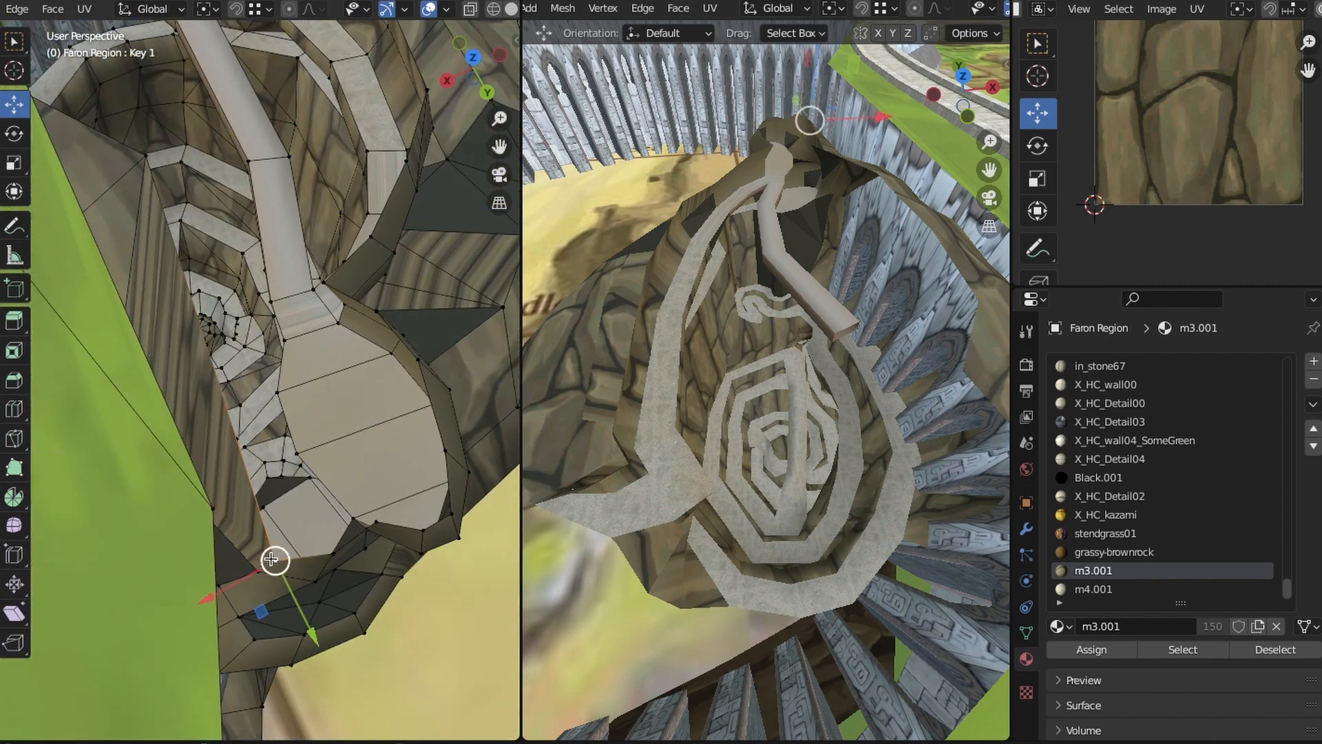
pyautogui.moveTo(274, 559); pyautogui.dragTo(250, 472)
pyautogui.click(144, 155)
pyautogui.moveTo(194, 333); pyautogui.dragTo(197, 350, button='middle')
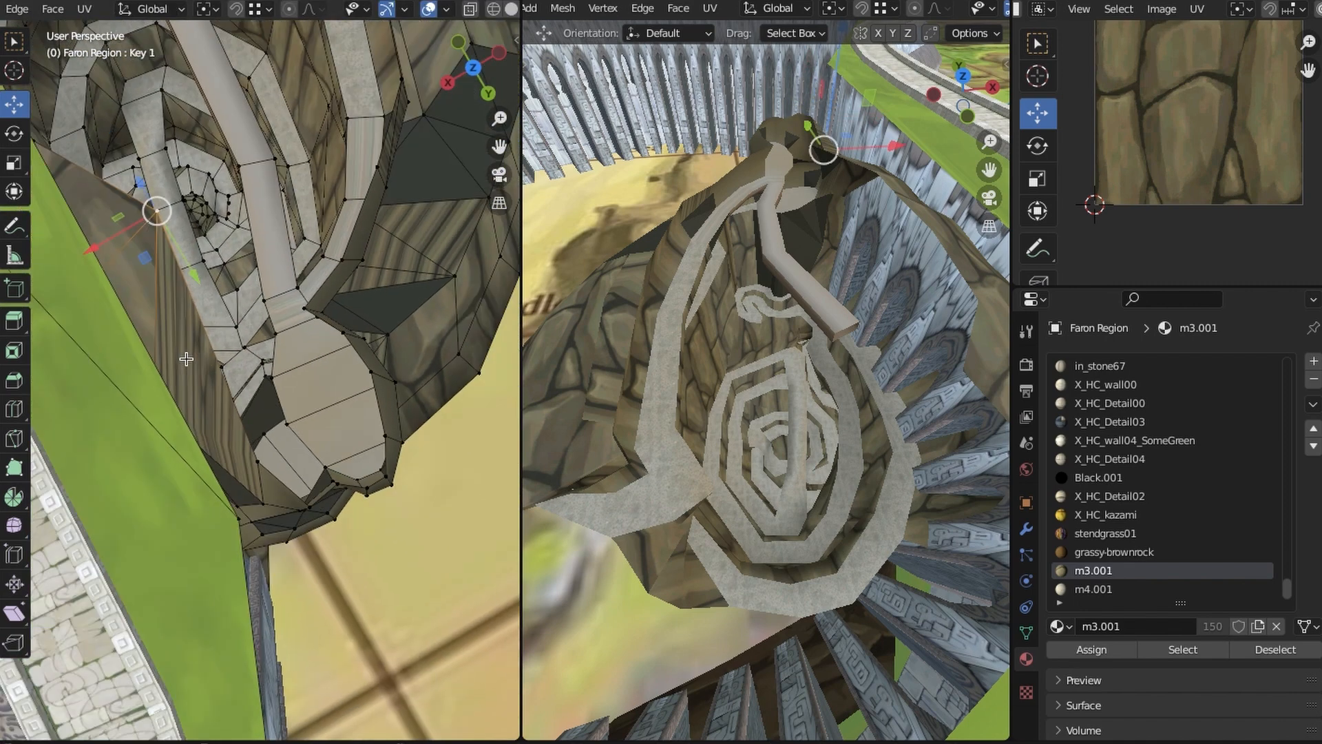
pyautogui.moveTo(180, 281); pyautogui.dragTo(169, 300)
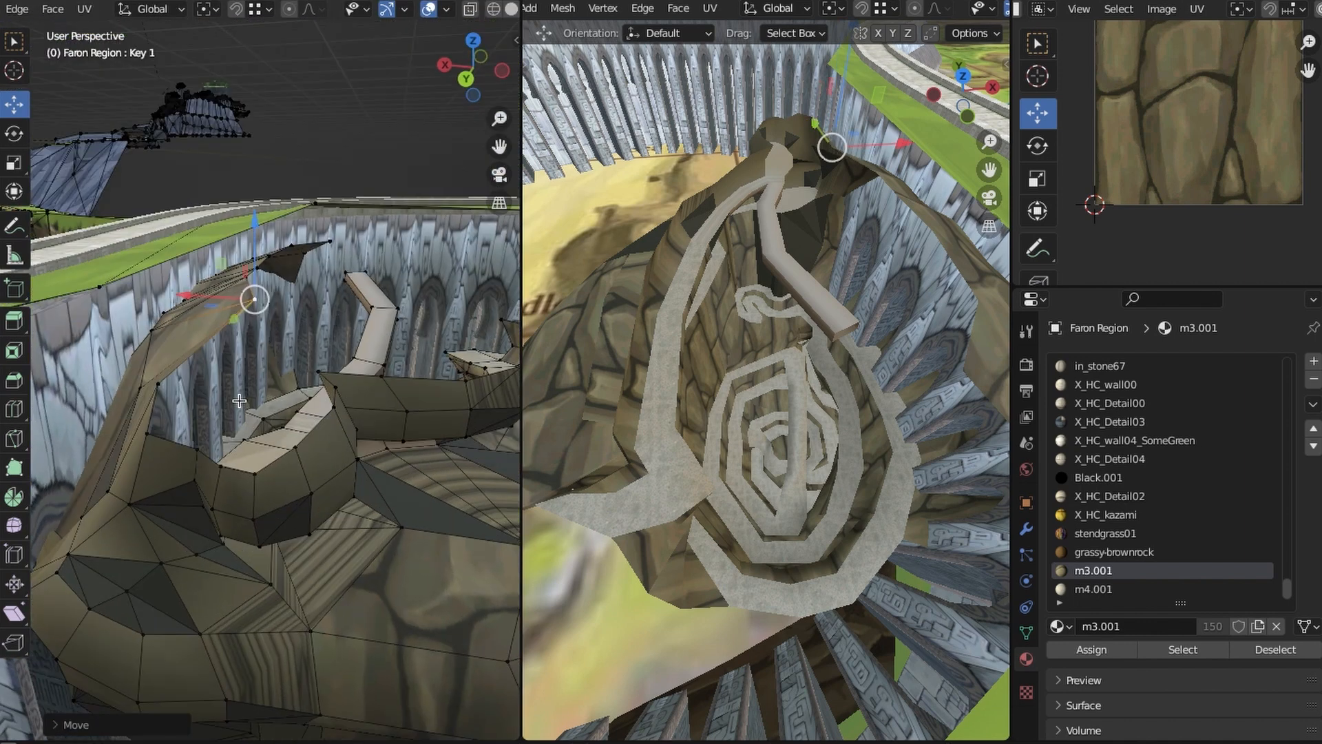
pyautogui.moveTo(239, 401); pyautogui.dragTo(235, 394, button='middle')
pyautogui.click(301, 522)
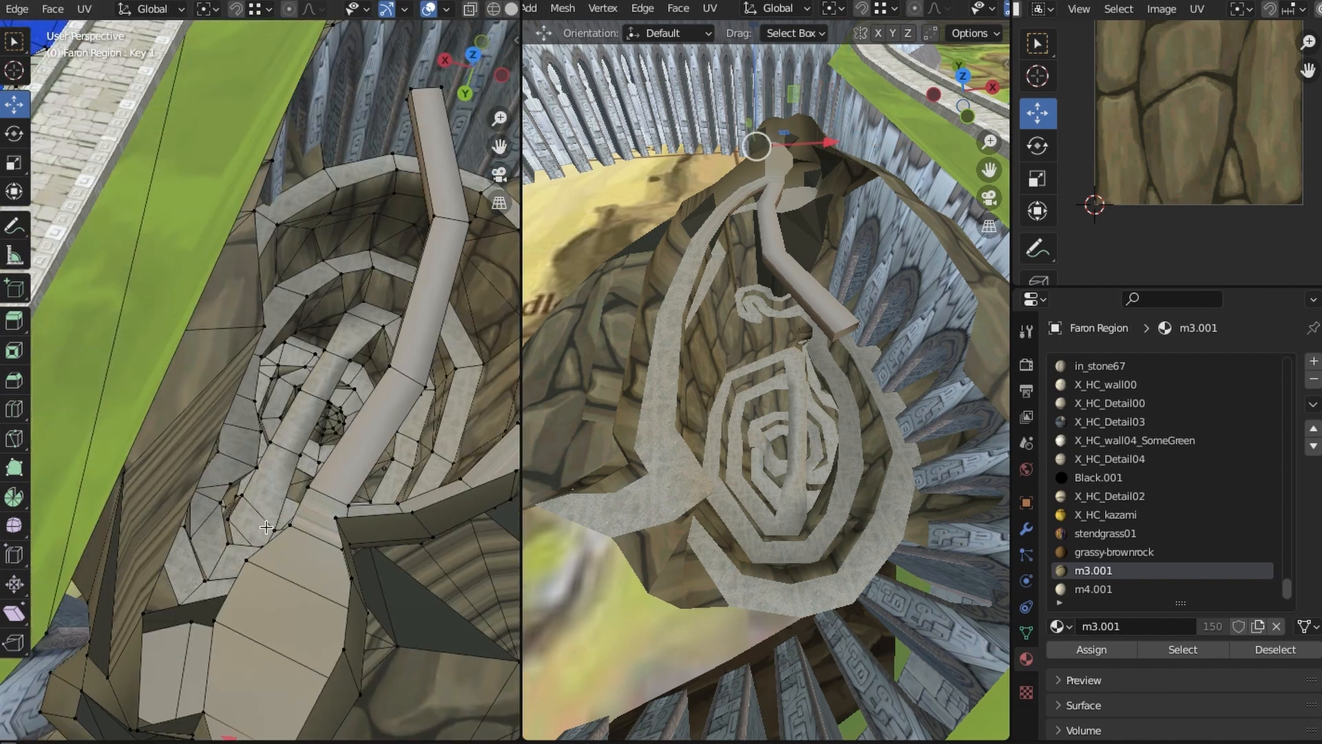
pyautogui.scroll(-4, 266, 527)
pyautogui.moveTo(267, 528); pyautogui.dragTo(292, 530, button='middle')
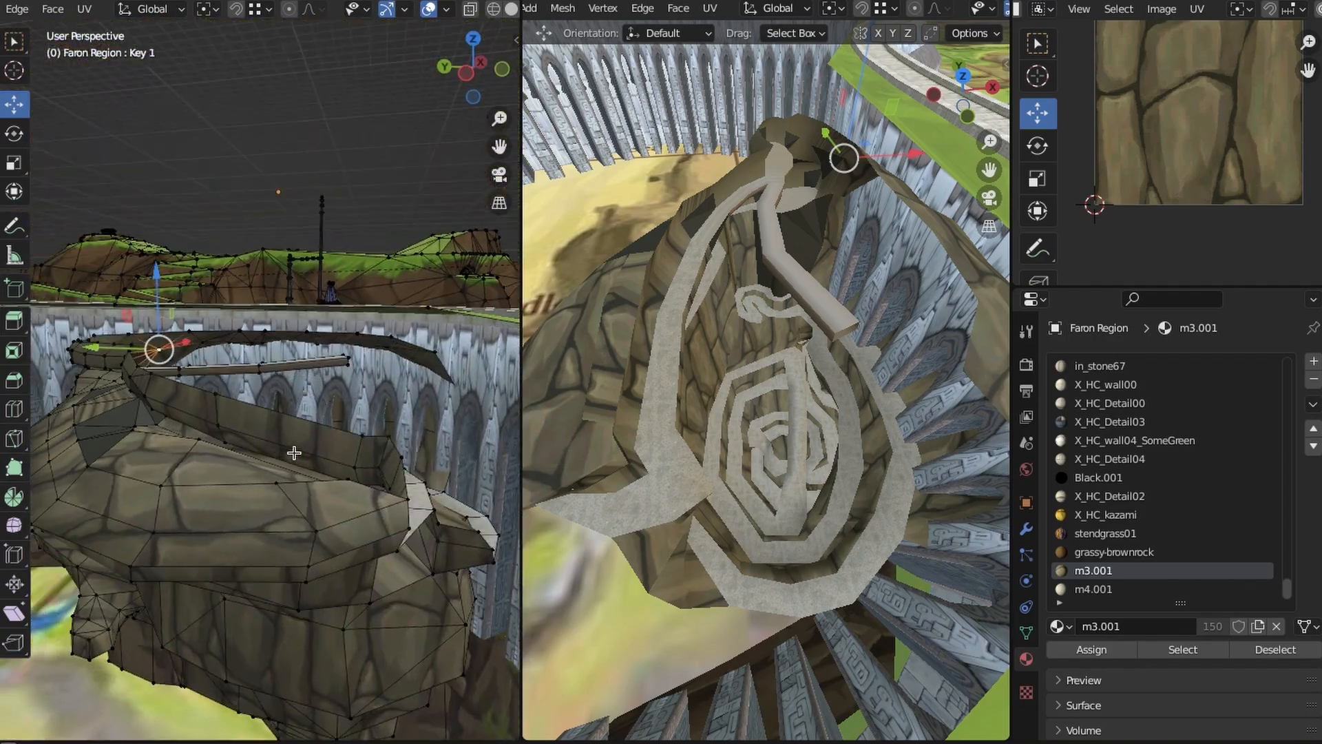
pyautogui.keyDown('shift'); pyautogui.click(362, 436); pyautogui.keyUp('shift')
pyautogui.moveTo(362, 437); pyautogui.dragTo(186, 637, button='middle')
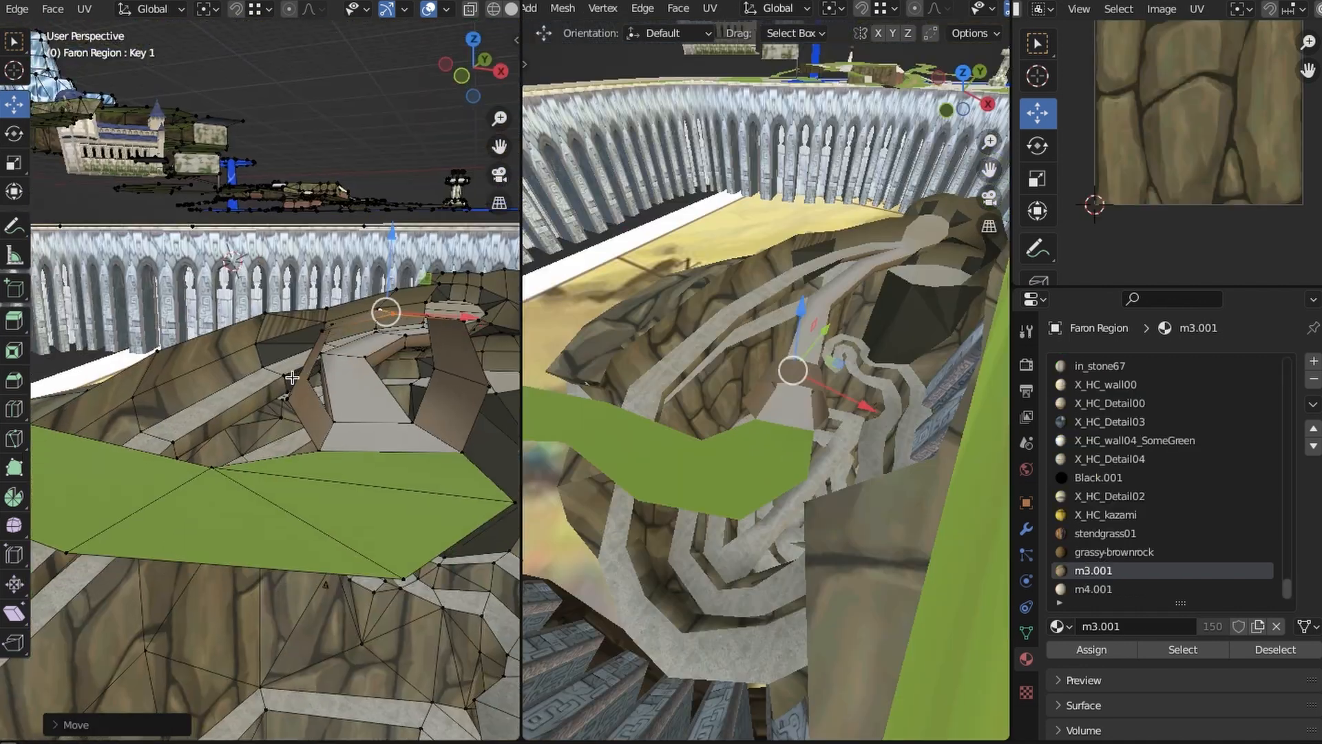
# Select the edge loop of the arch over the path entrance, extrude it, and adjust the resulting outer vertices
pyautogui.click(315, 332)
pyautogui.moveTo(315, 332); pyautogui.dragTo(211, 487, button='middle')
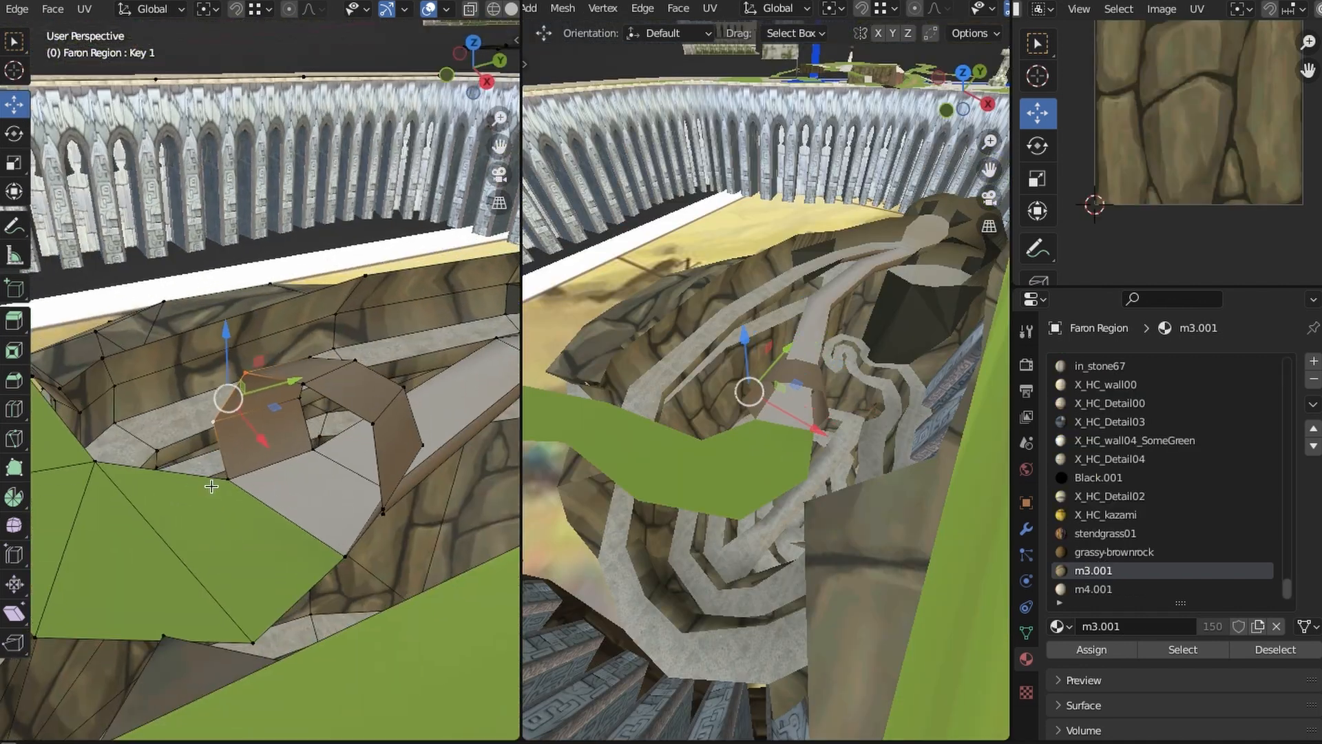
pyautogui.click(332, 370)
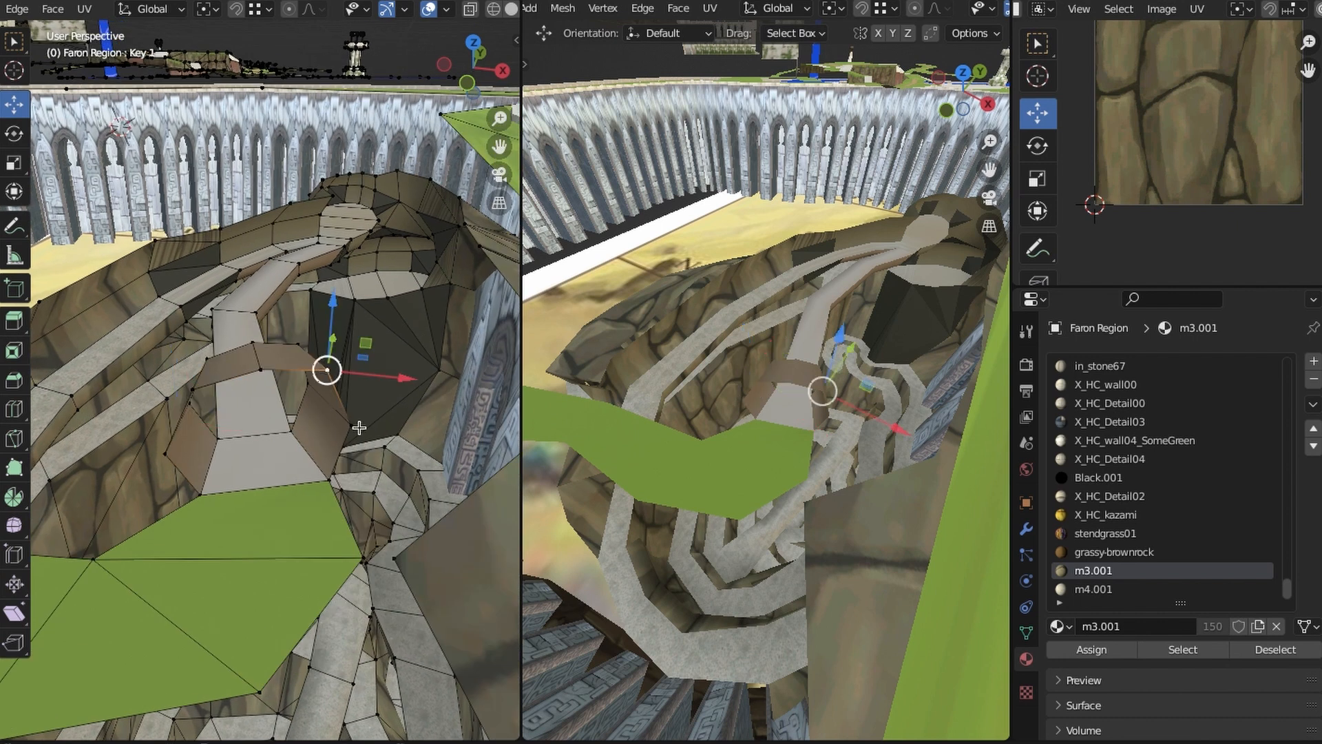
pyautogui.keyDown('alt'); pyautogui.click(264, 371); pyautogui.keyUp('alt')
pyautogui.moveTo(264, 372); pyautogui.dragTo(285, 417, button='middle')
pyautogui.press('e')
pyautogui.click(294, 365)
pyautogui.moveTo(183, 305); pyautogui.dragTo(171, 310)
pyautogui.moveTo(170, 310); pyautogui.dragTo(207, 306, button='middle')
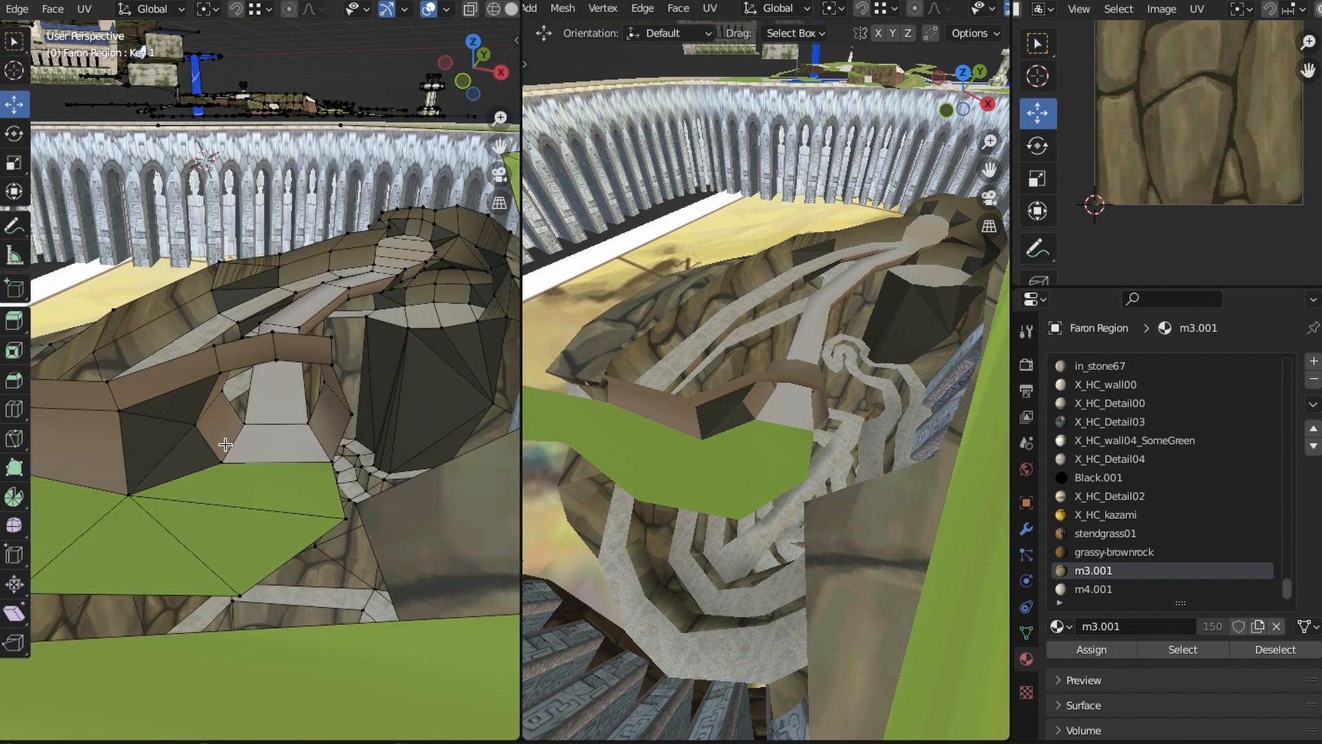
# Assign the m28test_lambert8_v grass material to the selected rim faces along the top of the entrance walls
pyautogui.moveTo(225, 445); pyautogui.dragTo(314, 516, button='middle')
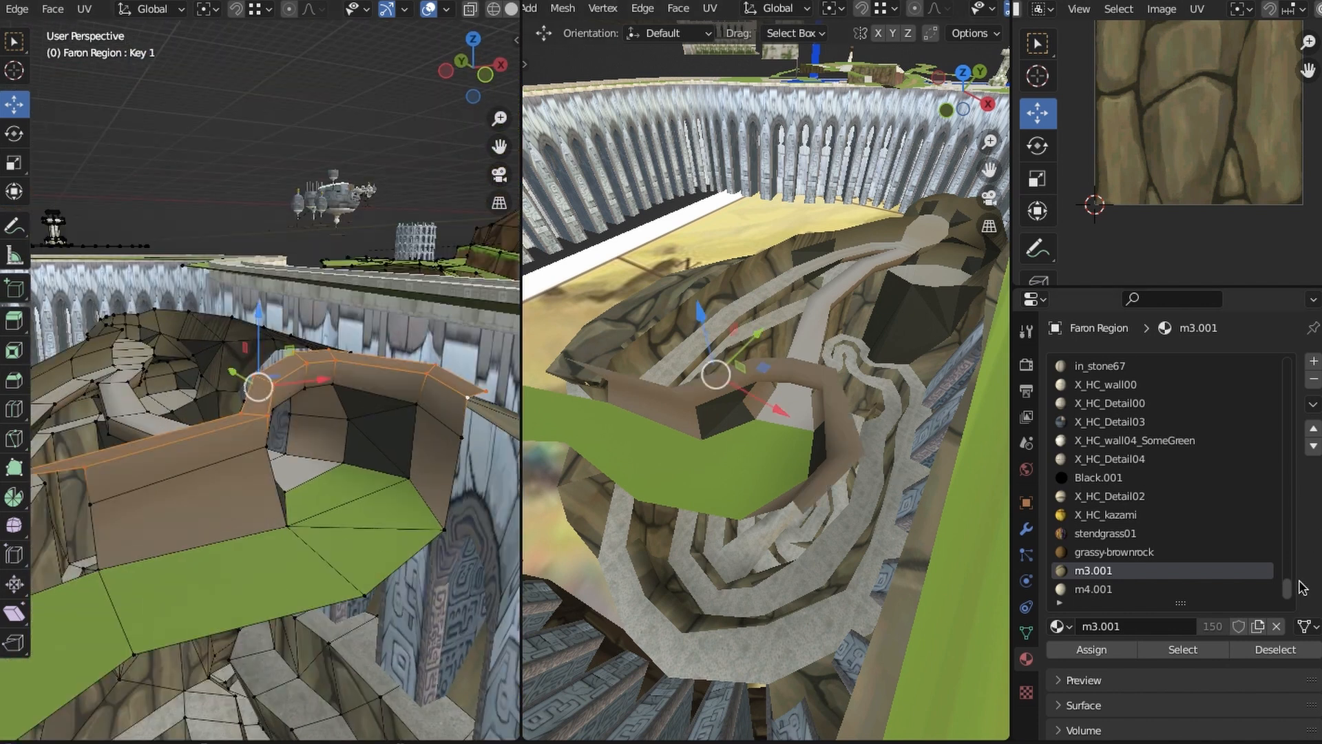
pyautogui.moveTo(1288, 586); pyautogui.dragTo(1290, 340)
pyautogui.click(1095, 552)
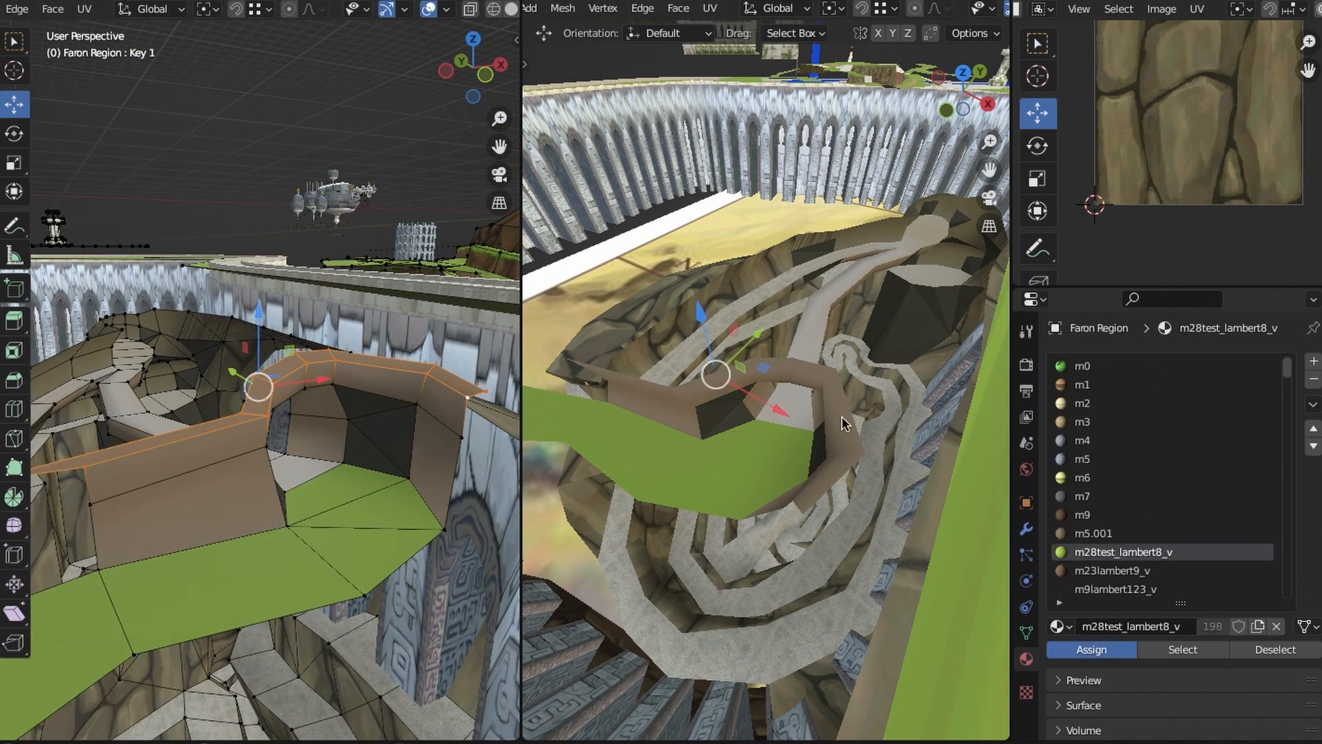
pyautogui.click(1092, 650)
pyautogui.scroll(-4, 1293, 455)
pyautogui.moveTo(1293, 450); pyautogui.dragTo(1293, 665)
pyautogui.click(396, 457)
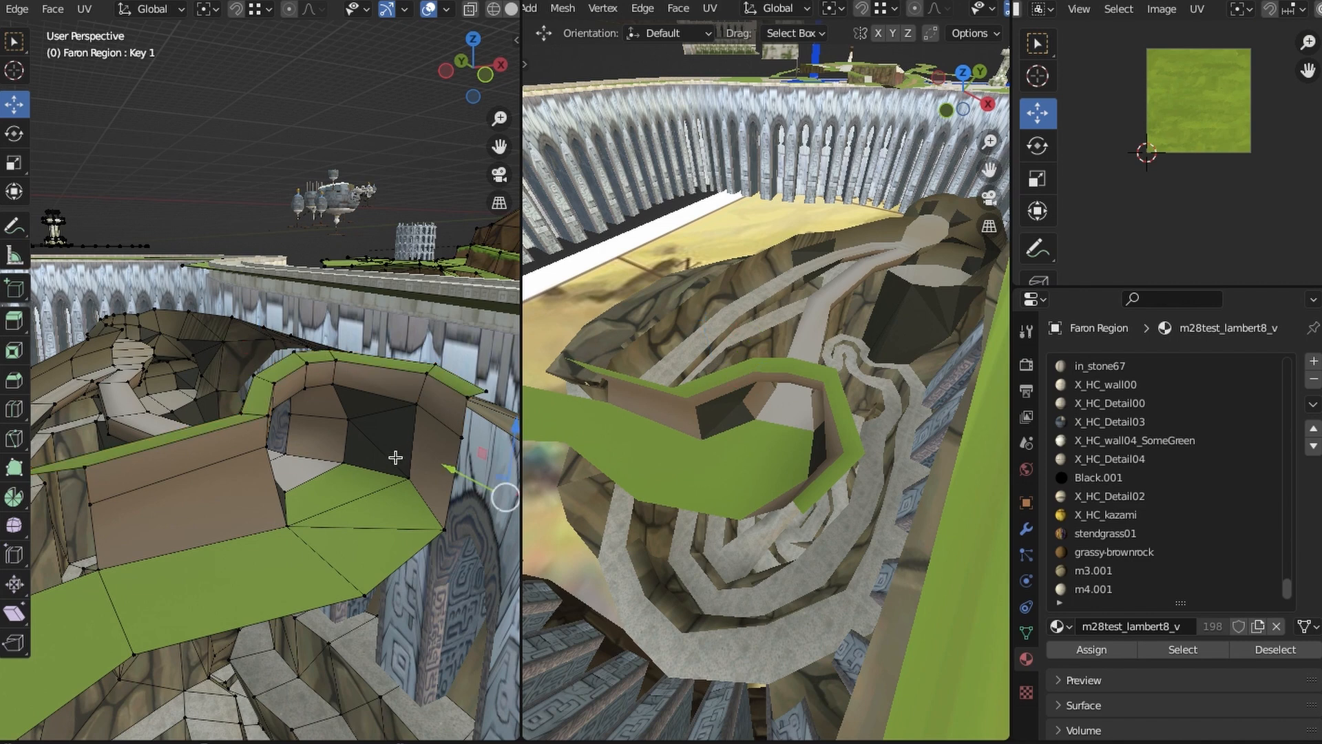
# Examine the arched entrance, the sloped path and the open walls around the spiral from several angles
pyautogui.moveTo(308, 474); pyautogui.dragTo(327, 526, button='middle')
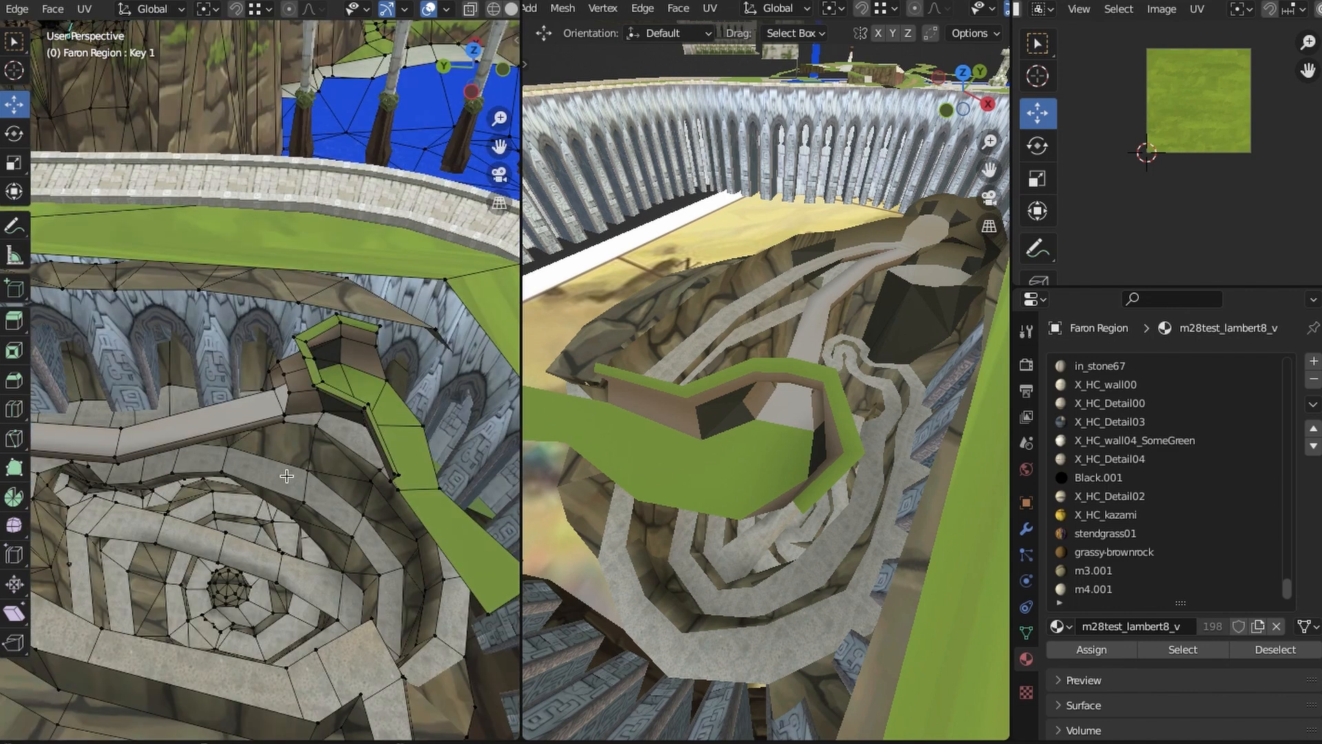
pyautogui.moveTo(287, 476); pyautogui.dragTo(303, 396, button='middle')
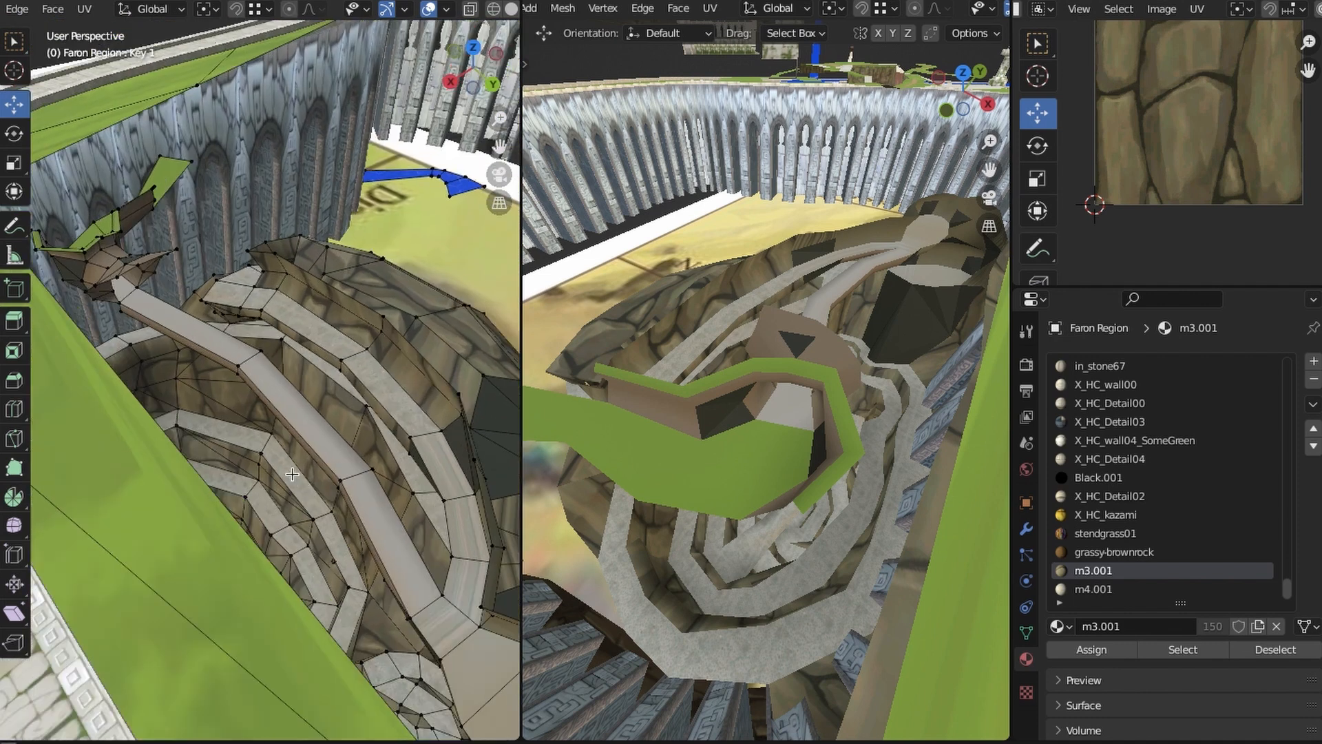
pyautogui.scroll(-3, 298, 390)
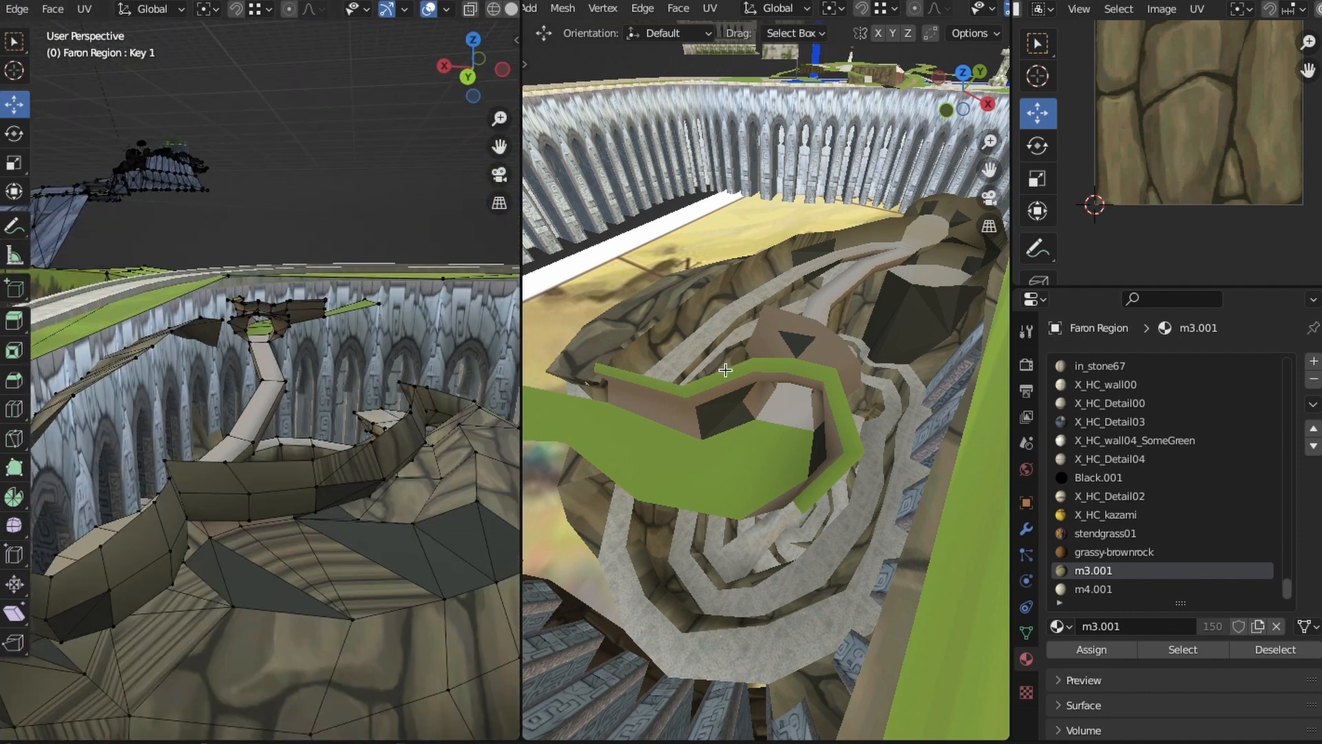
pyautogui.moveTo(725, 370); pyautogui.dragTo(800, 435, button='middle')
pyautogui.scroll(-3, 797, 434)
pyautogui.scroll(2, 752, 449)
pyautogui.click(262, 443)
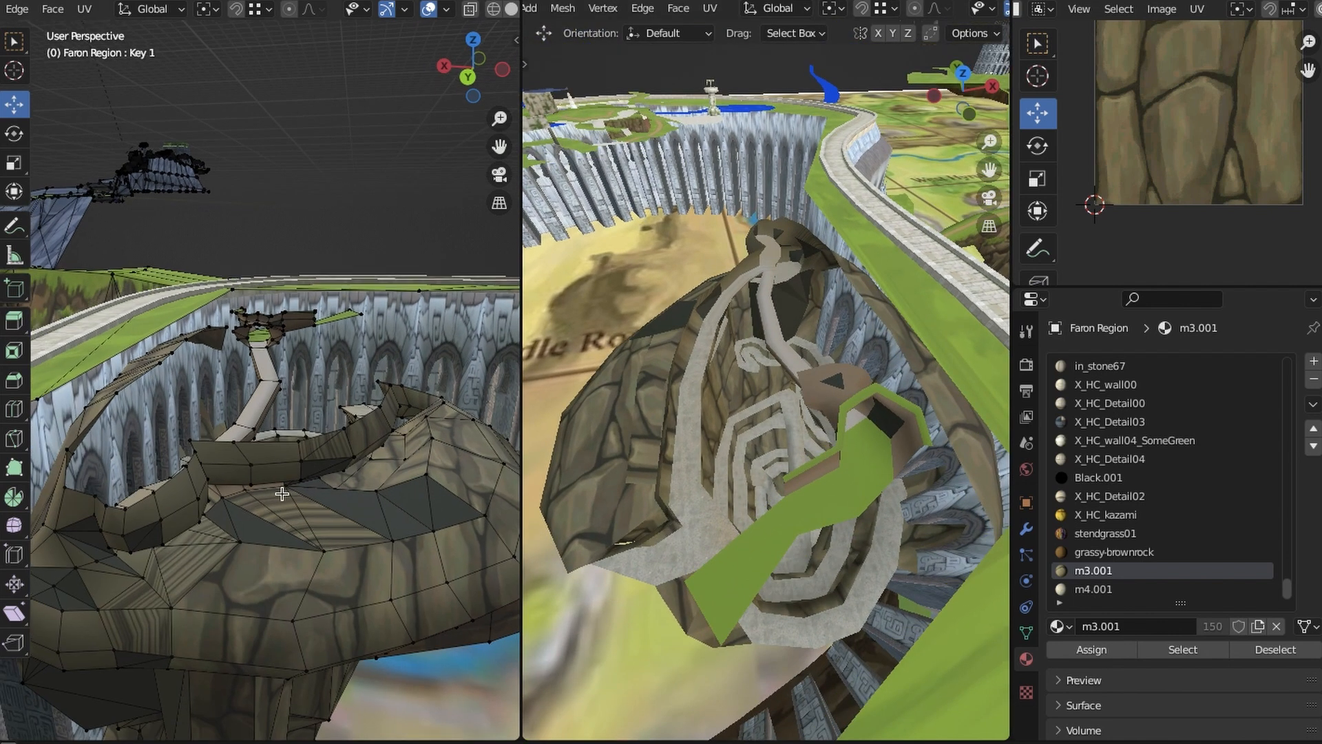
# Move two vertices near the top of the extruded wall strip sideways to reshape its outer edge
pyautogui.press('KP_Decimal')
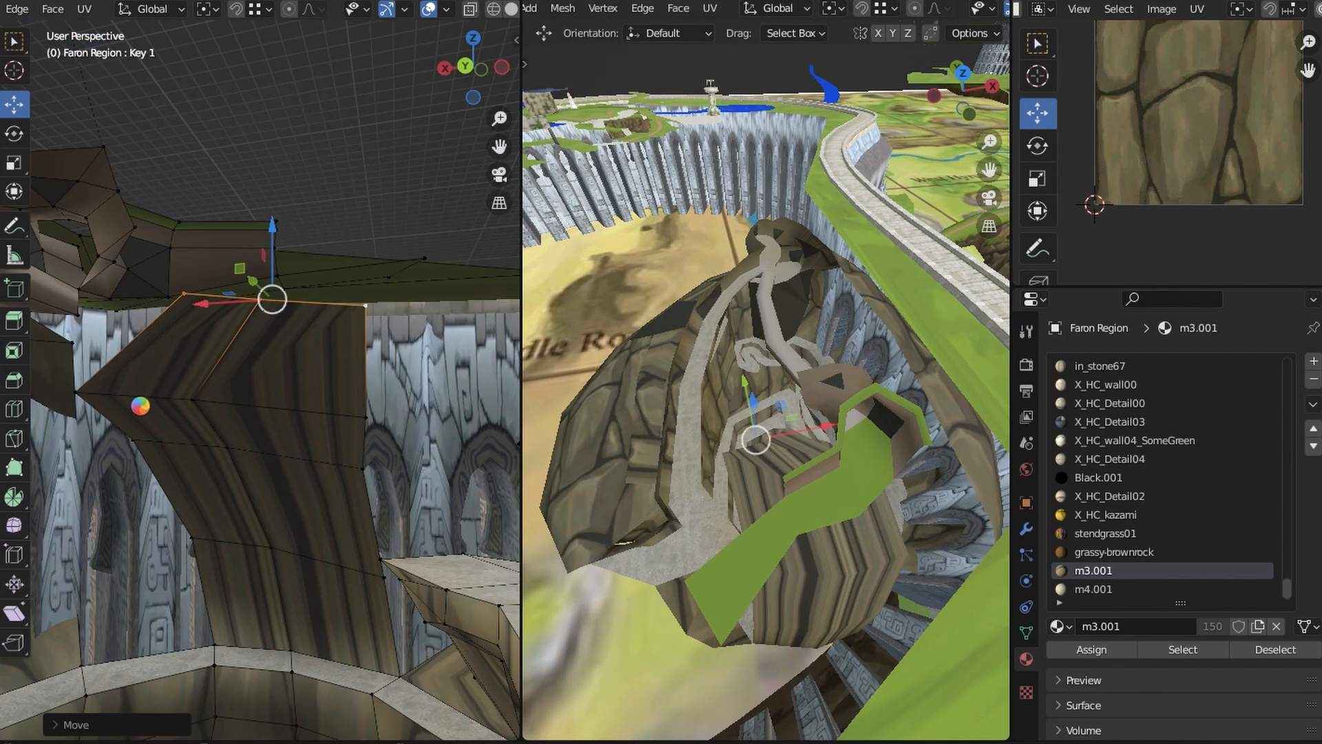
pyautogui.moveTo(140, 407)
pyautogui.mouseDown(button='middle')
pyautogui.moveTo(142, 393)
pyautogui.moveTo(283, 405)
pyautogui.moveTo(138, 393)
pyautogui.mouseUp(button='middle')
pyautogui.click(117, 421)
pyautogui.moveTo(123, 432); pyautogui.dragTo(171, 432)
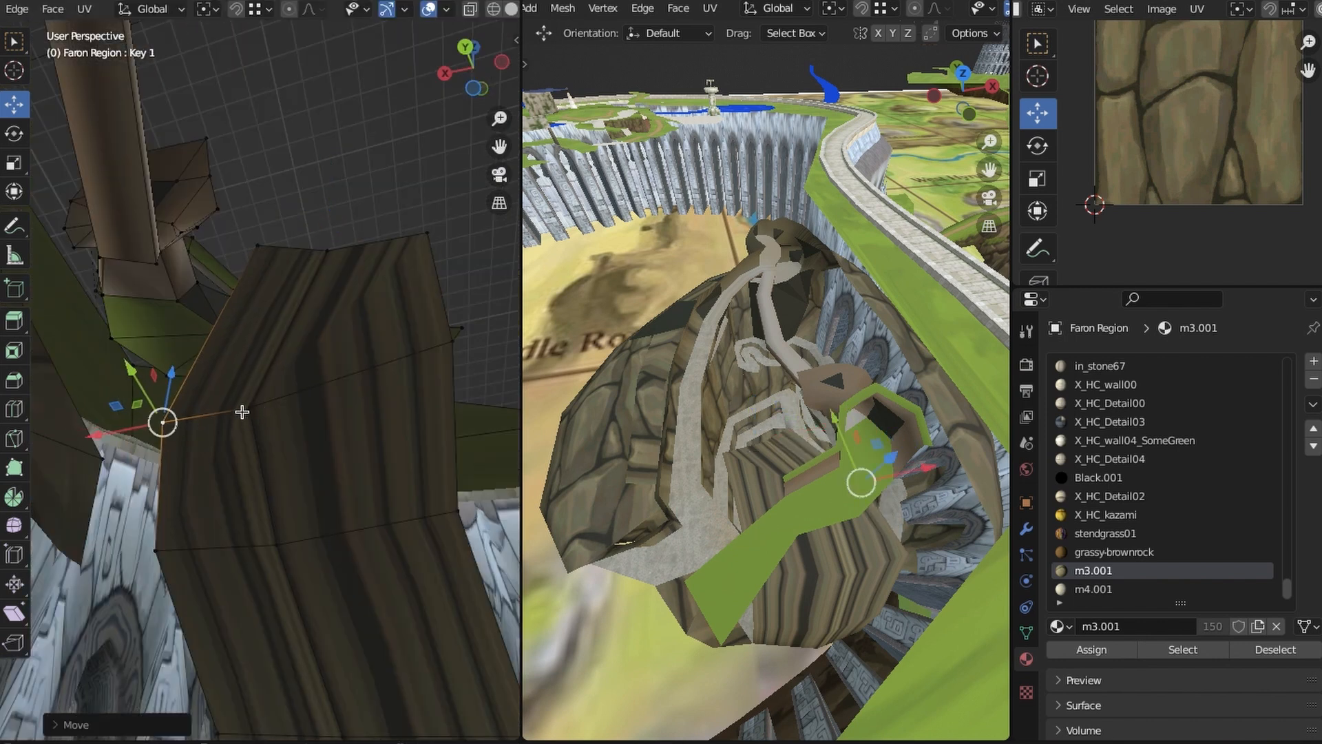
pyautogui.click(245, 410)
pyautogui.moveTo(245, 410); pyautogui.dragTo(308, 415)
pyautogui.click(387, 443)
# Select three vertices along the open side edge of the new overhanging wall and extrude the edge upward by about 5.9 m
pyautogui.moveTo(387, 443); pyautogui.dragTo(142, 378, button='middle')
pyautogui.click(144, 377)
pyautogui.keyDown('shift'); pyautogui.click(174, 422); pyautogui.keyUp('shift')
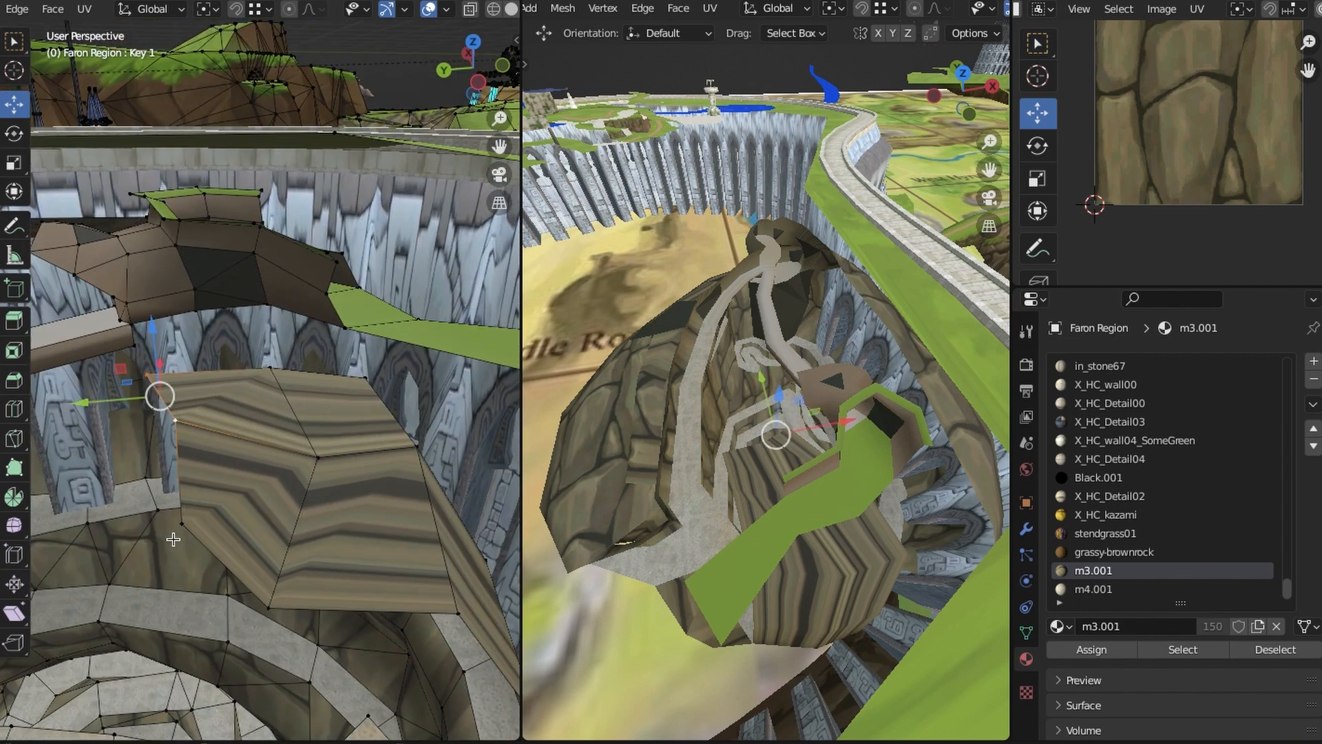
pyautogui.keyDown('shift'); pyautogui.click(176, 532); pyautogui.keyUp('shift')
pyautogui.moveTo(176, 535); pyautogui.dragTo(265, 475, button='middle')
pyautogui.press('e')
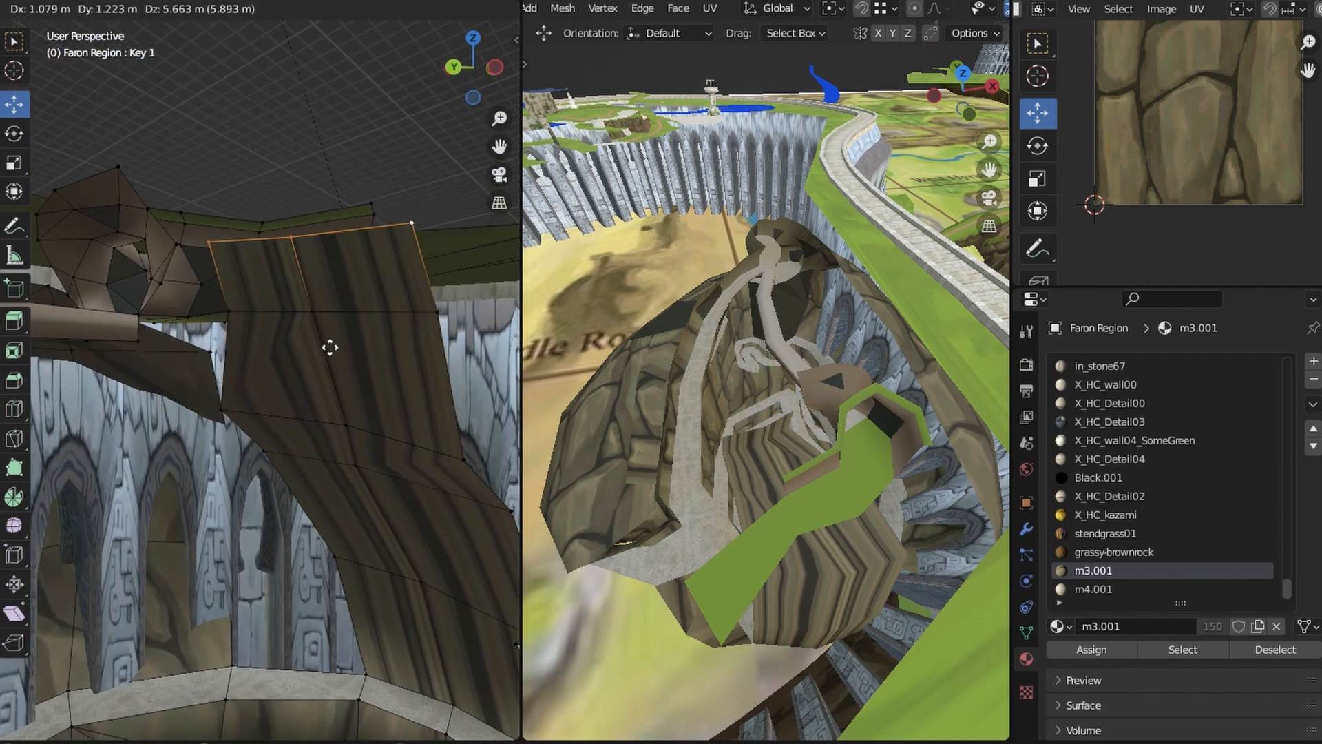
pyautogui.click(331, 348)
pyautogui.moveTo(331, 348)
pyautogui.mouseDown(button='middle')
pyautogui.moveTo(216, 392)
pyautogui.moveTo(334, 350)
pyautogui.mouseUp(button='middle')
# Select the facing open edges of the overhanging wall beside the spiral path and join them with Bridge Edge Loops
pyautogui.moveTo(240, 408); pyautogui.dragTo(318, 318, button='middle')
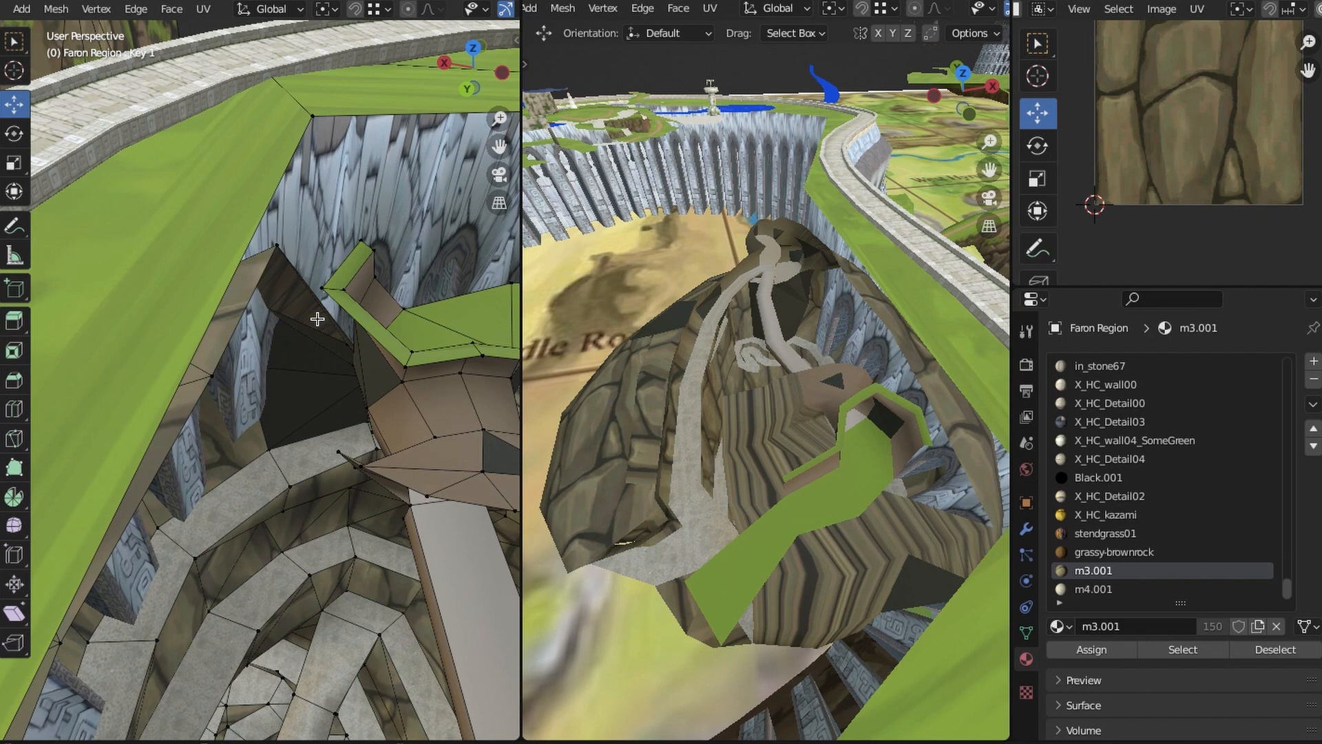
pyautogui.click(207, 375)
pyautogui.moveTo(208, 375); pyautogui.dragTo(298, 275, button='middle')
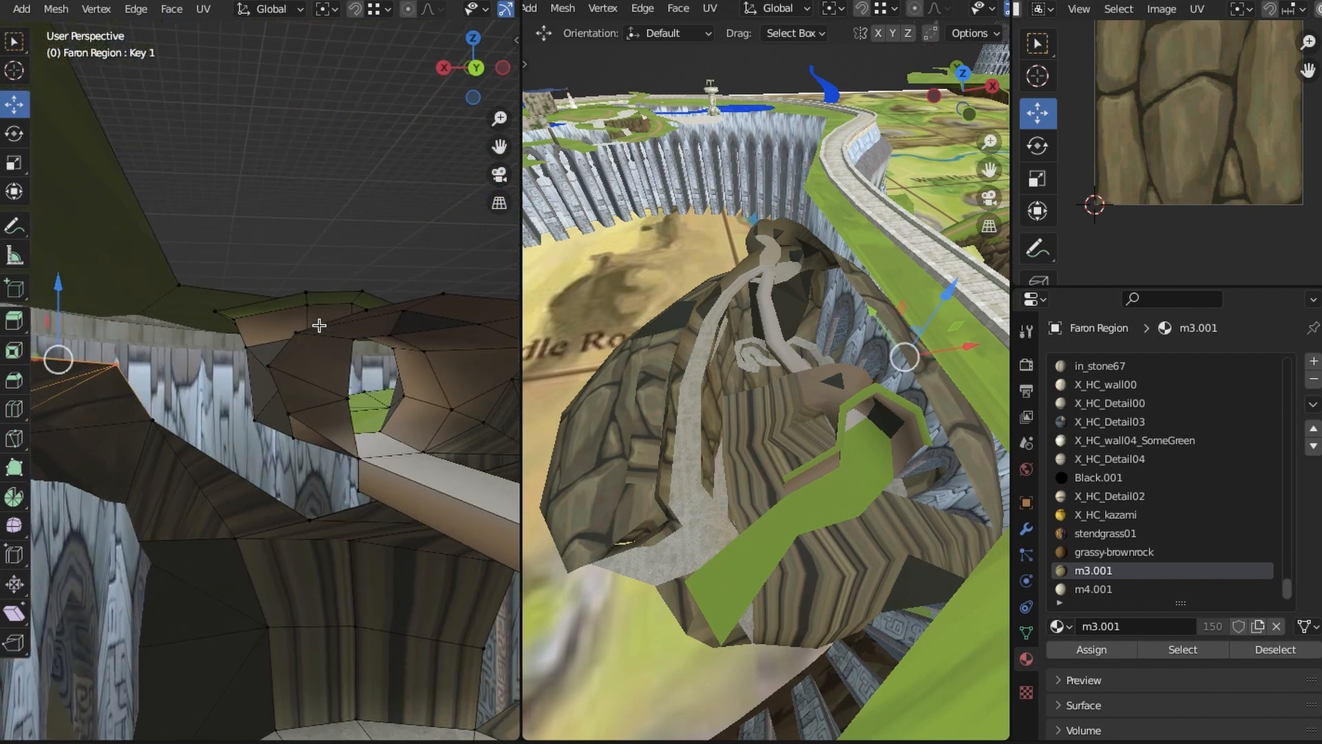
pyautogui.moveTo(319, 325); pyautogui.dragTo(304, 293, button='middle')
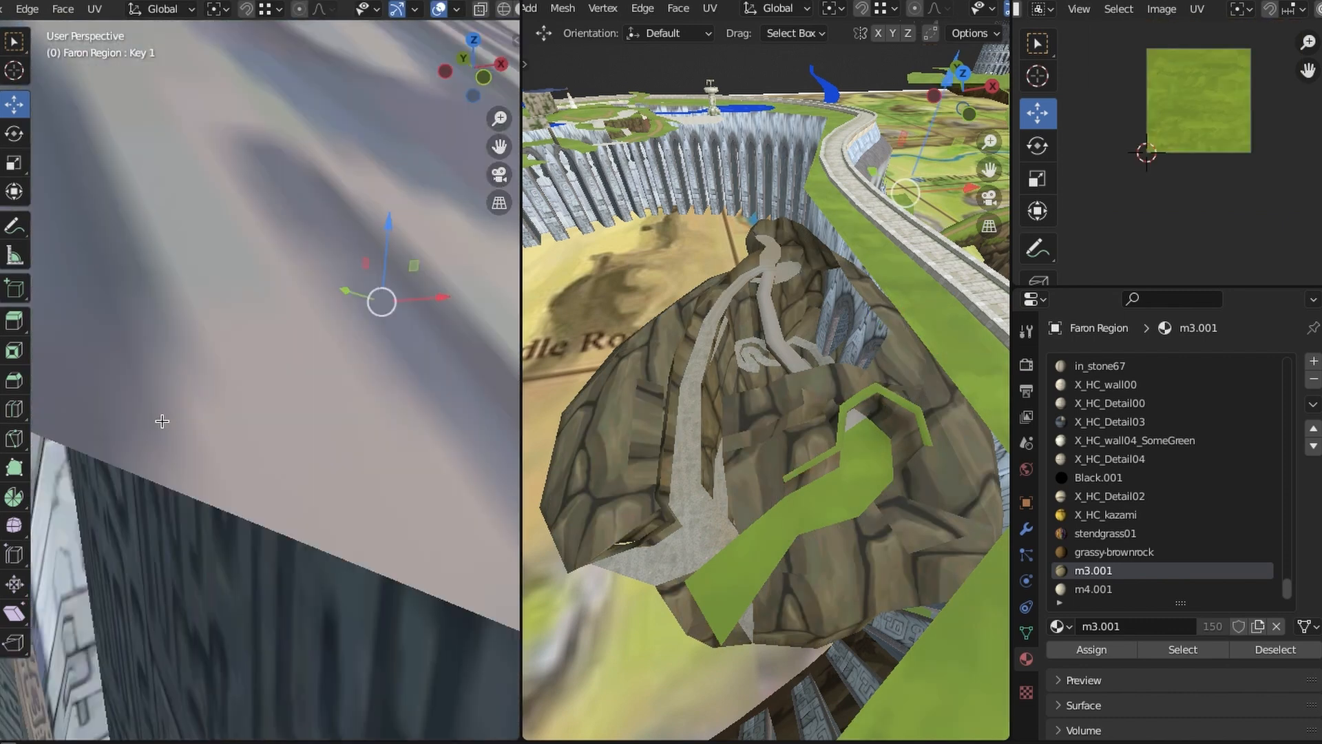
pyautogui.moveTo(162, 419); pyautogui.dragTo(156, 324, button='middle')
pyautogui.keyDown('shift'); pyautogui.click(405, 483); pyautogui.keyUp('shift')
pyautogui.click(28, 14)
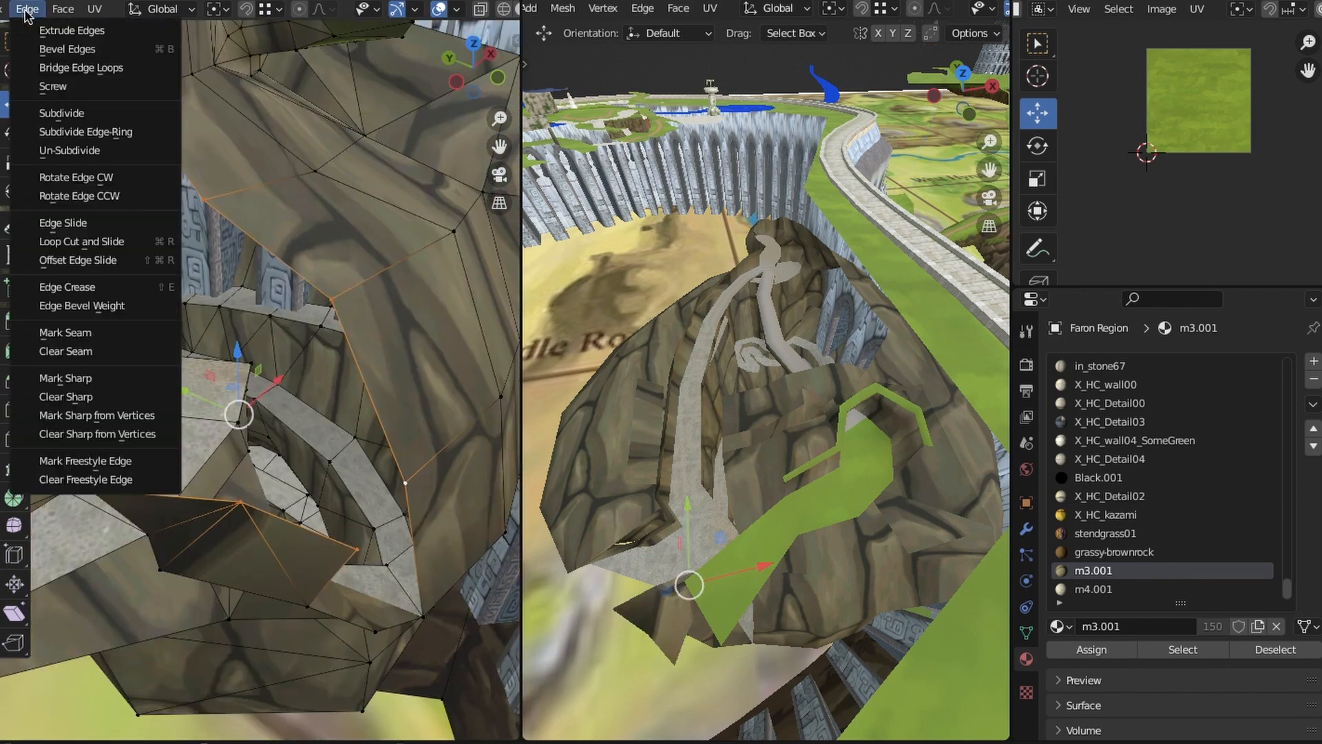
pyautogui.click(80, 68)
# Subdivide the edge joining the two selected vertices on the underside of the newly bridged wall section
pyautogui.moveTo(234, 386); pyautogui.dragTo(143, 350, button='middle')
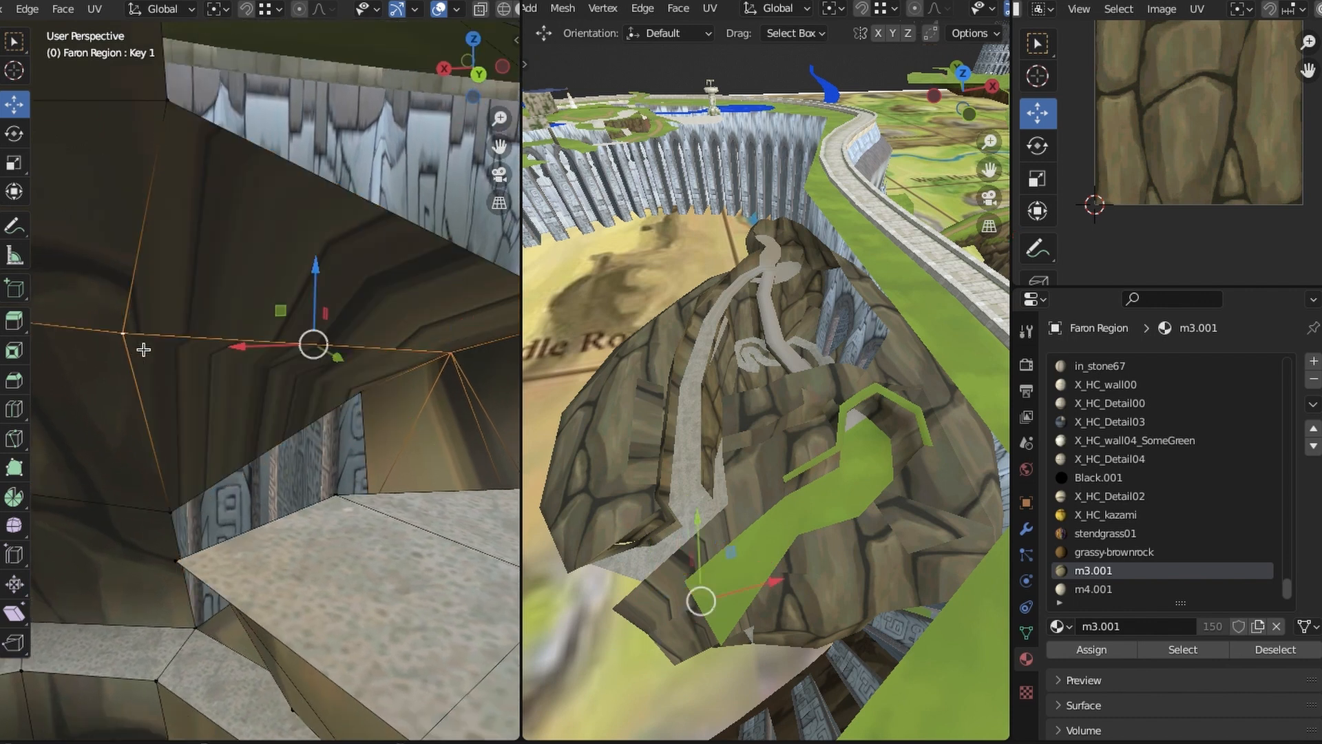
pyautogui.click(28, 8)
pyautogui.click(86, 108)
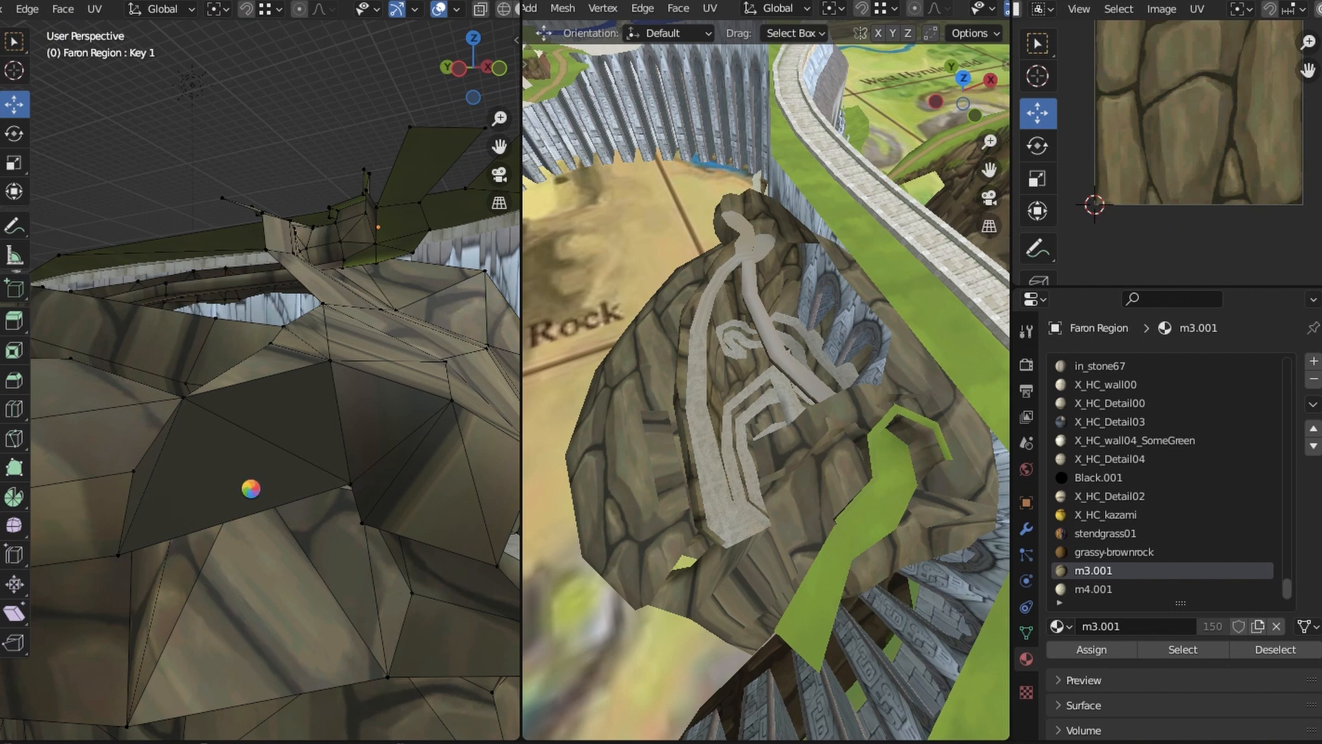
# Move the corner vertex of the rock wall beside the narrow path passage upward and outward
pyautogui.moveTo(250, 490); pyautogui.dragTo(330, 409, button='middle')
pyautogui.hotkey('shift', 'alt', 'z')
pyautogui.hotkey('shift', 'alt', 'z')
pyautogui.scroll(3, 298, 322)
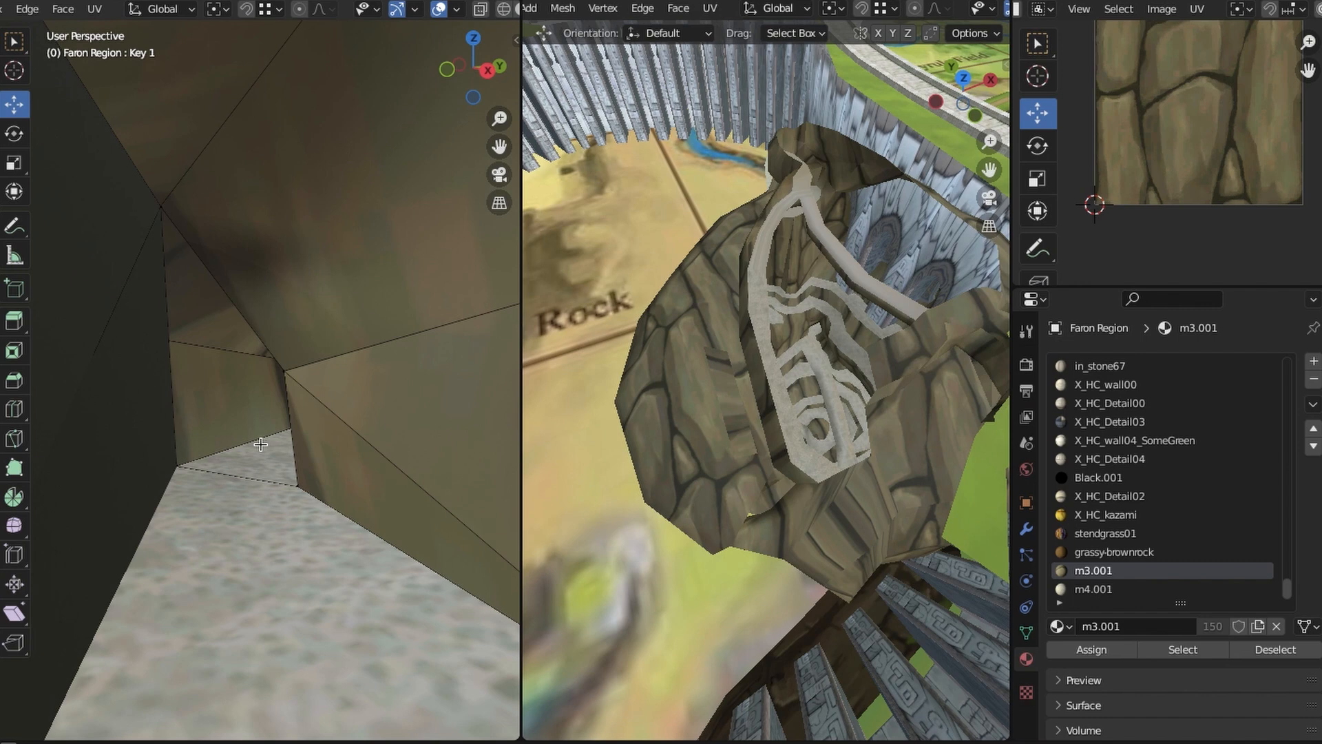
pyautogui.moveTo(260, 444); pyautogui.dragTo(289, 413, button='middle')
pyautogui.click(284, 371)
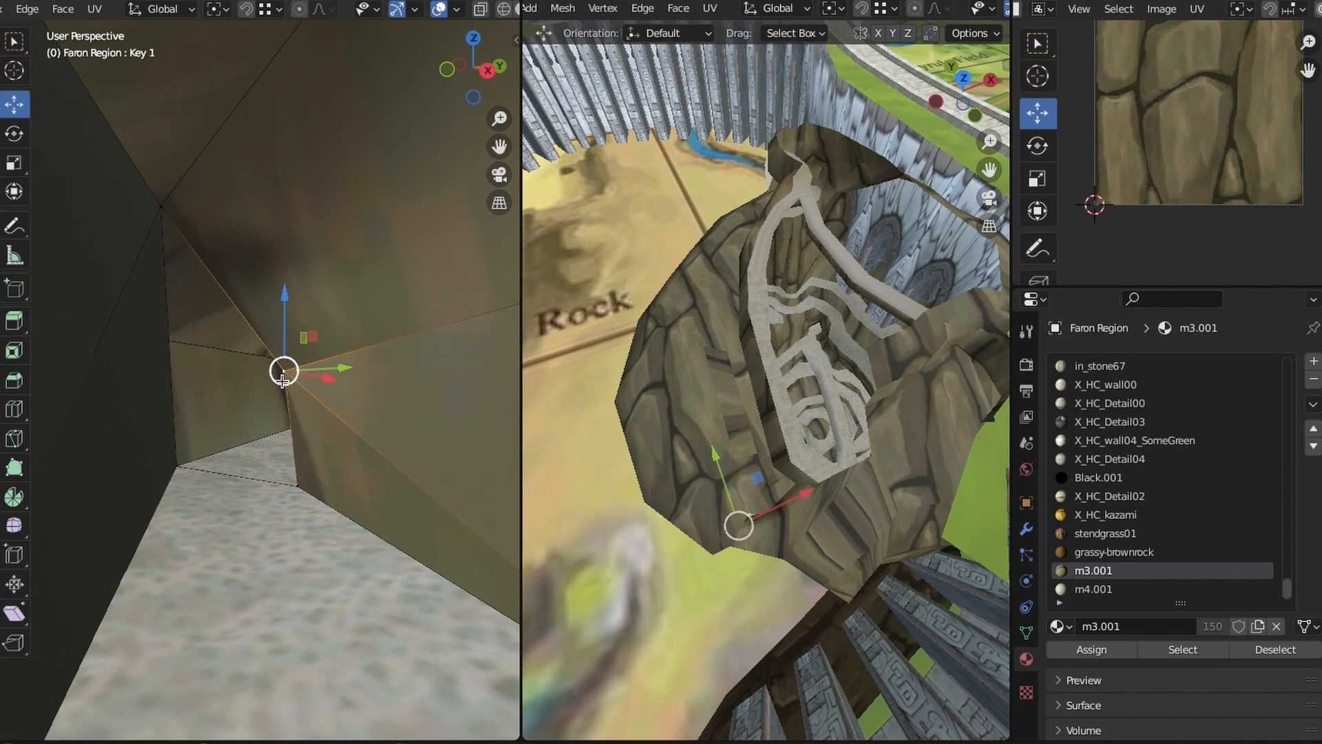
pyautogui.moveTo(284, 371); pyautogui.dragTo(310, 314)
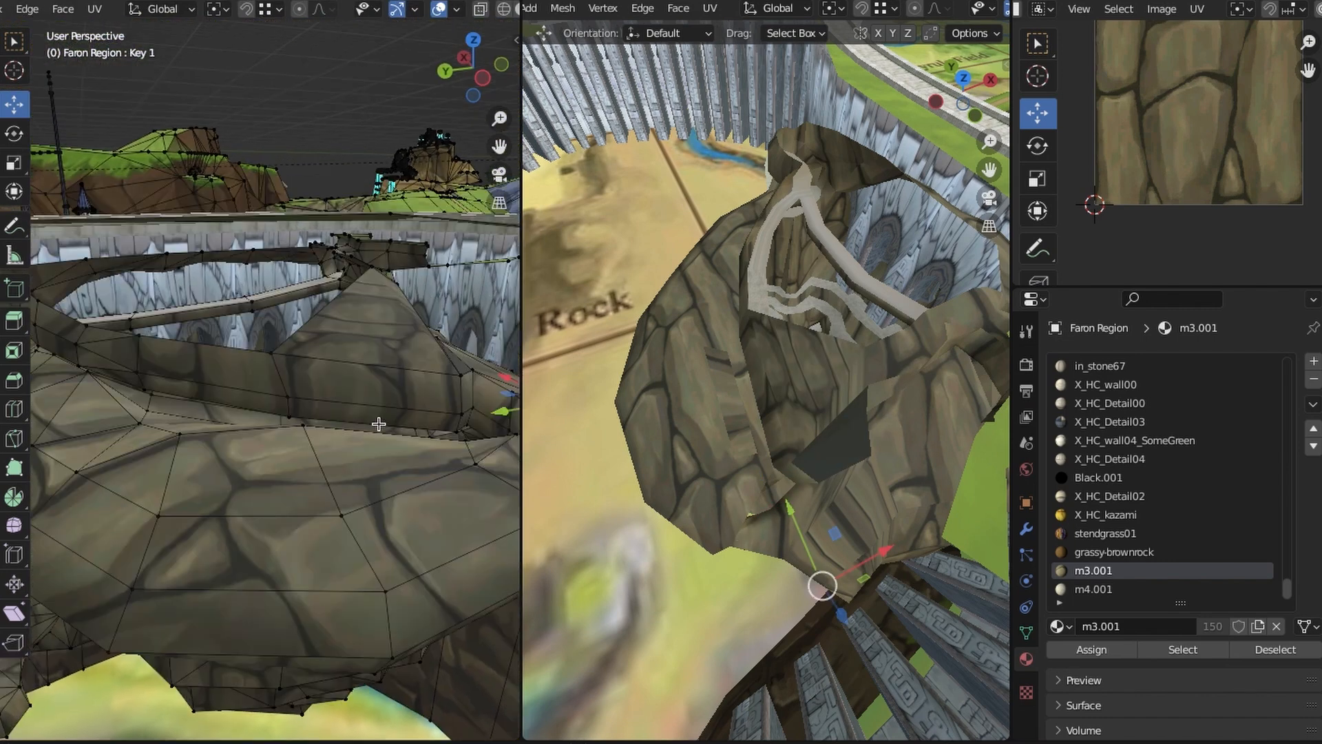
# Reposition the selected vertices in the middle of the rock strip that spans the opening above the path
pyautogui.moveTo(190, 402); pyautogui.dragTo(443, 338, button='middle')
pyautogui.moveTo(249, 450); pyautogui.dragTo(269, 491, button='middle')
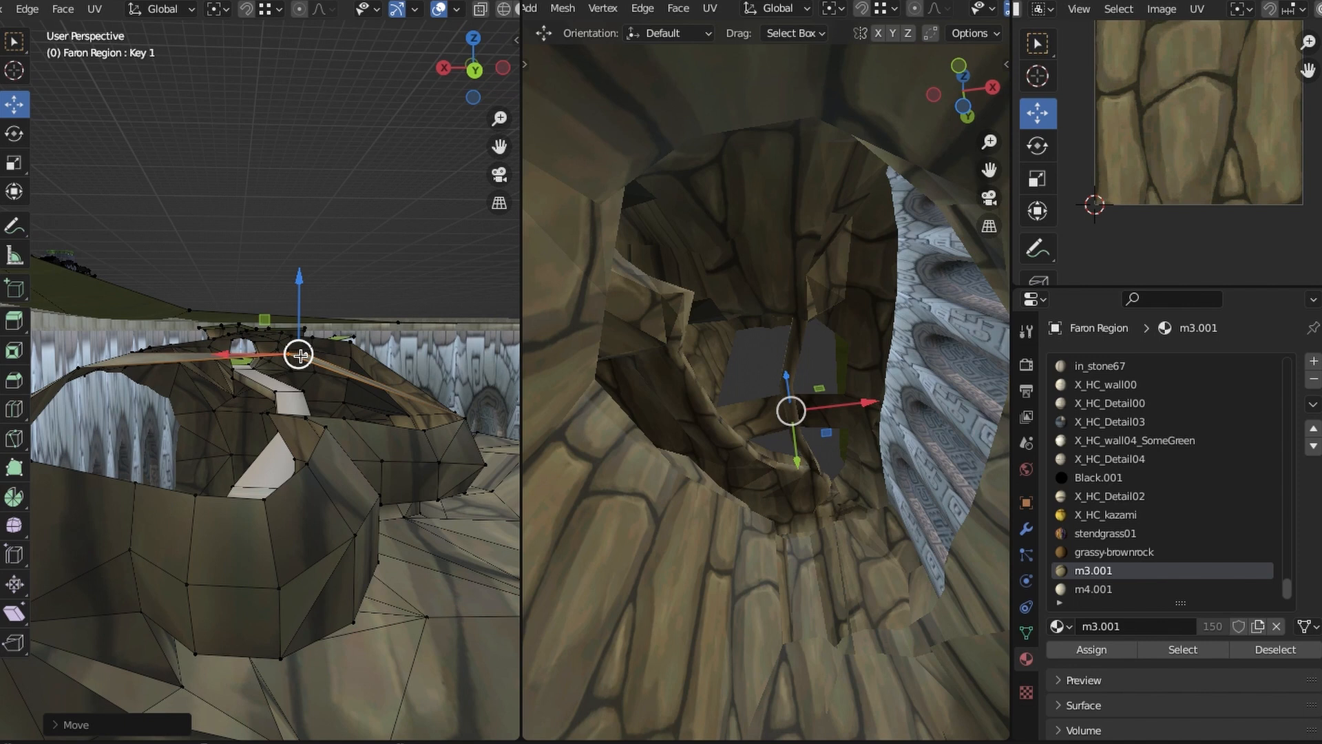
pyautogui.moveTo(303, 356); pyautogui.dragTo(337, 372)
pyautogui.moveTo(319, 407); pyautogui.dragTo(312, 445, button='middle')
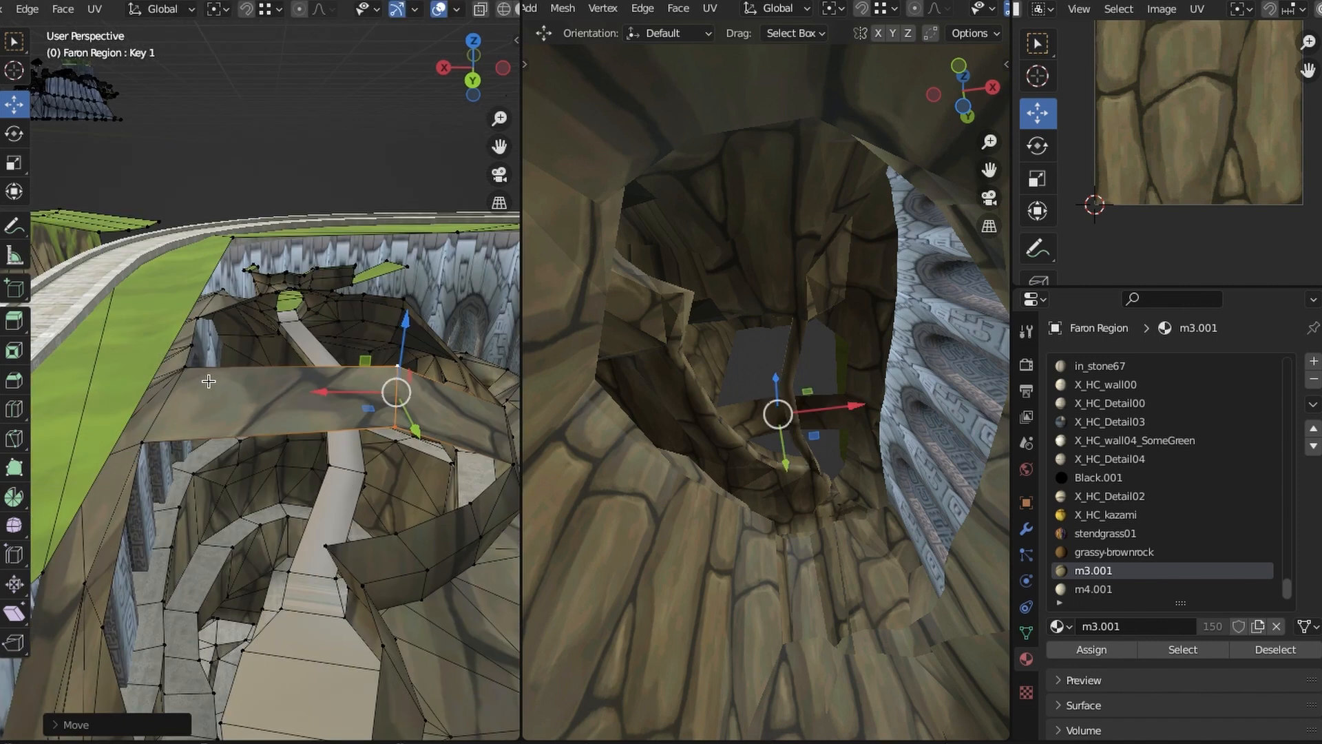
# Subdivide the far edge of the rock strip between the rampart-side vertex and the strip's middle vertex
pyautogui.click(186, 370)
pyautogui.keyDown('shift'); pyautogui.click(403, 370); pyautogui.keyUp('shift')
pyautogui.click(27, 8)
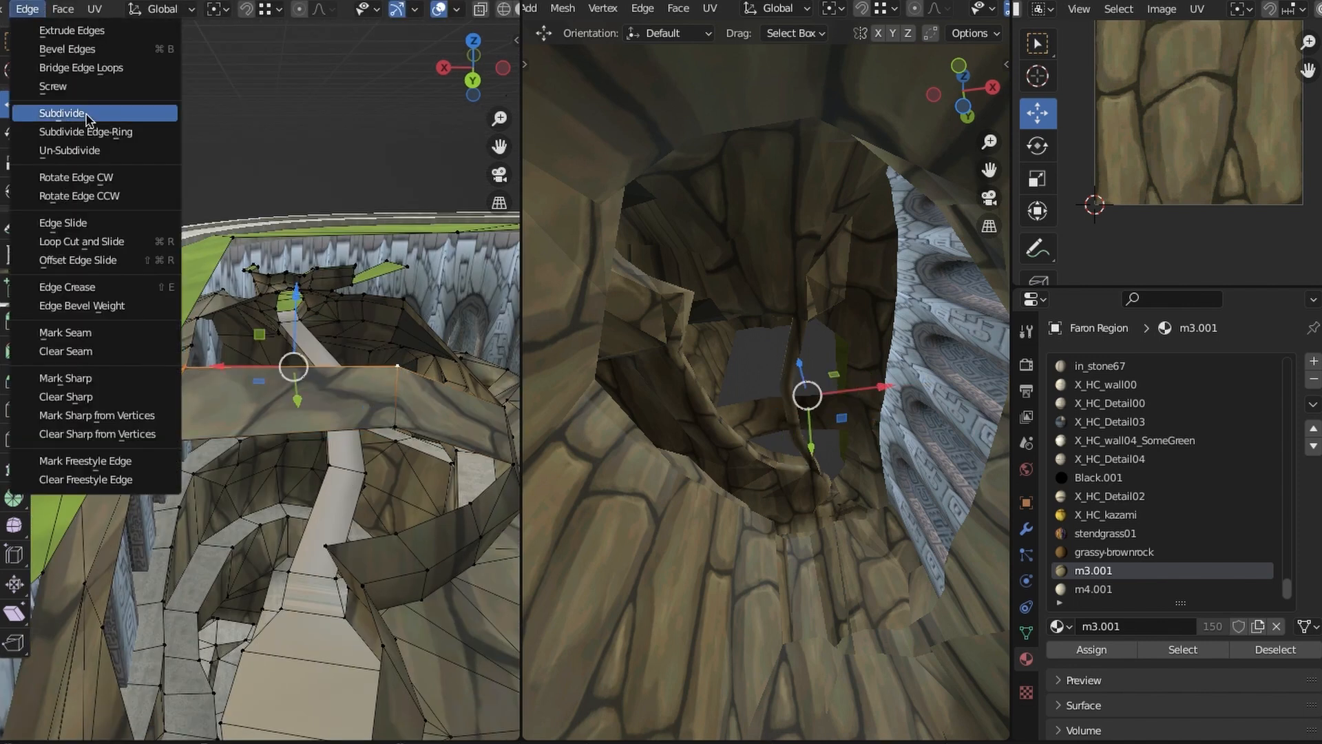
pyautogui.click(76, 115)
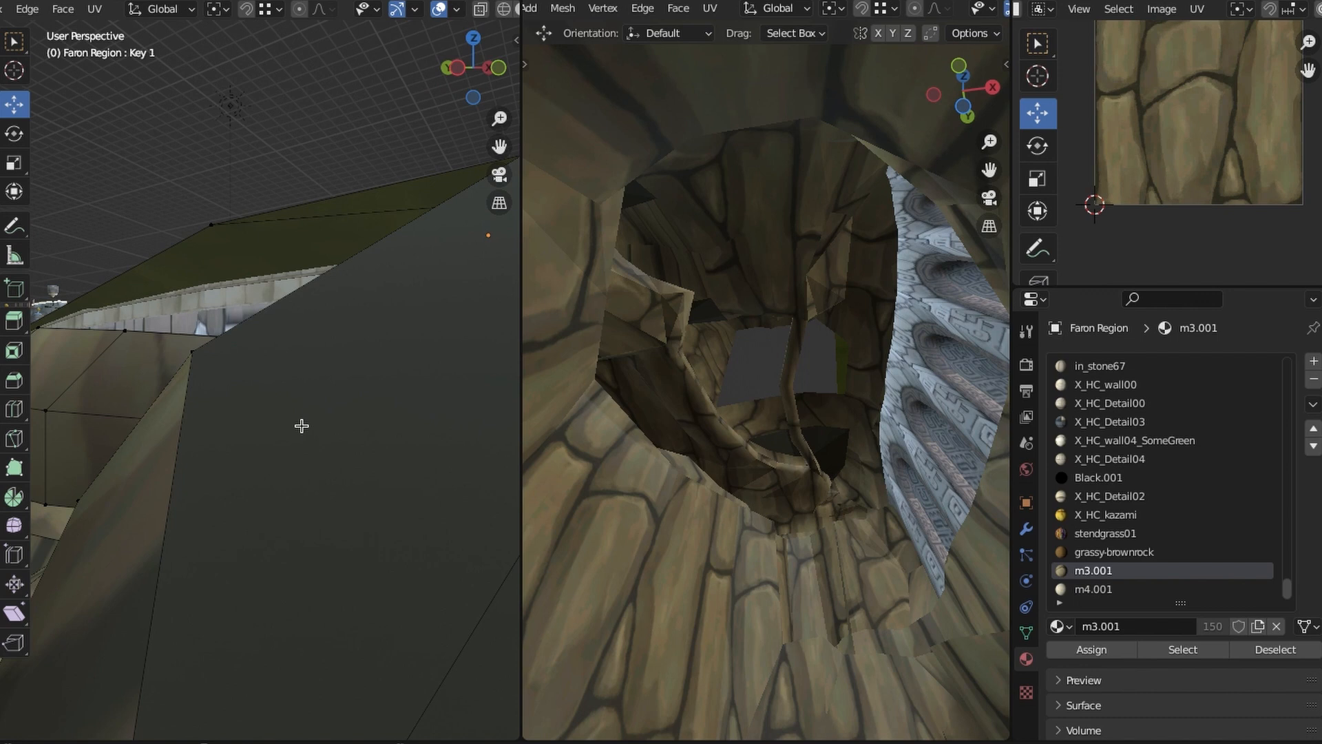
# Assign the m3.001 stone material to the selected faces that close the roof above the spiral path
pyautogui.moveTo(301, 426); pyautogui.dragTo(275, 383, button='middle')
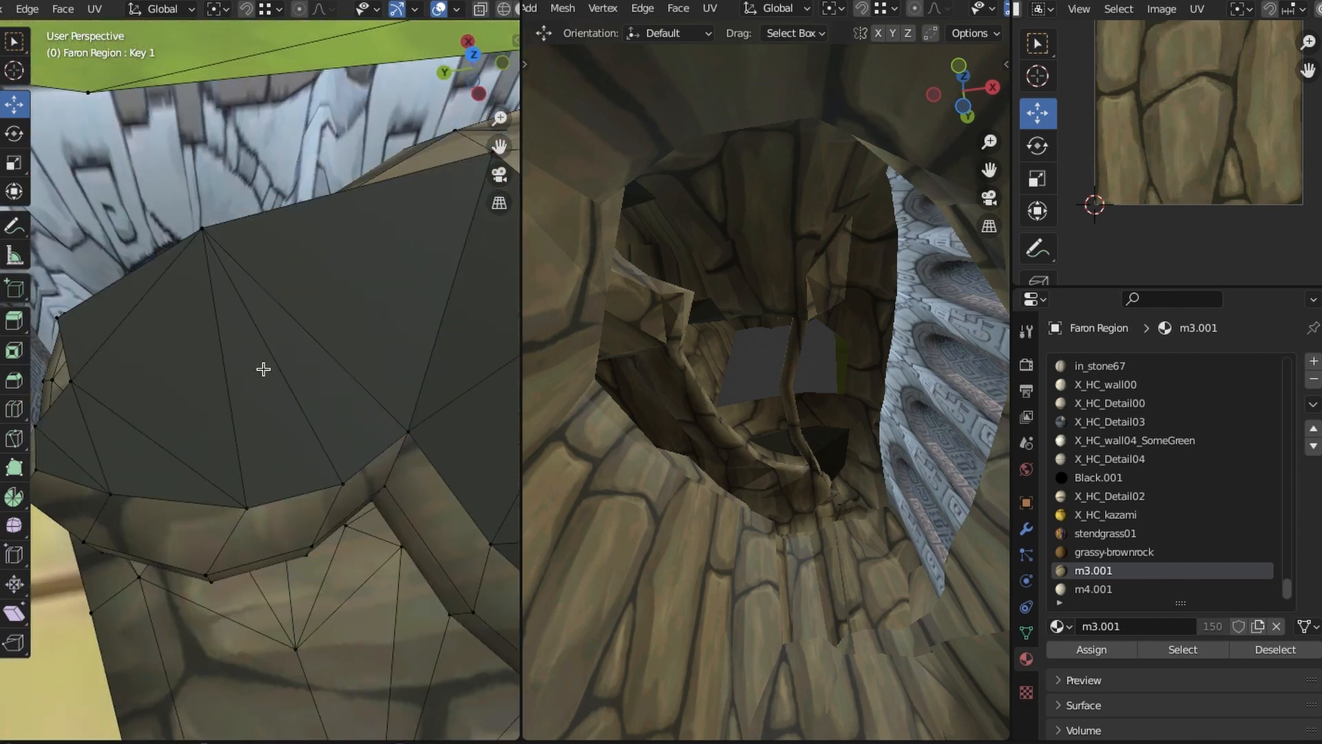
pyautogui.click(1092, 649)
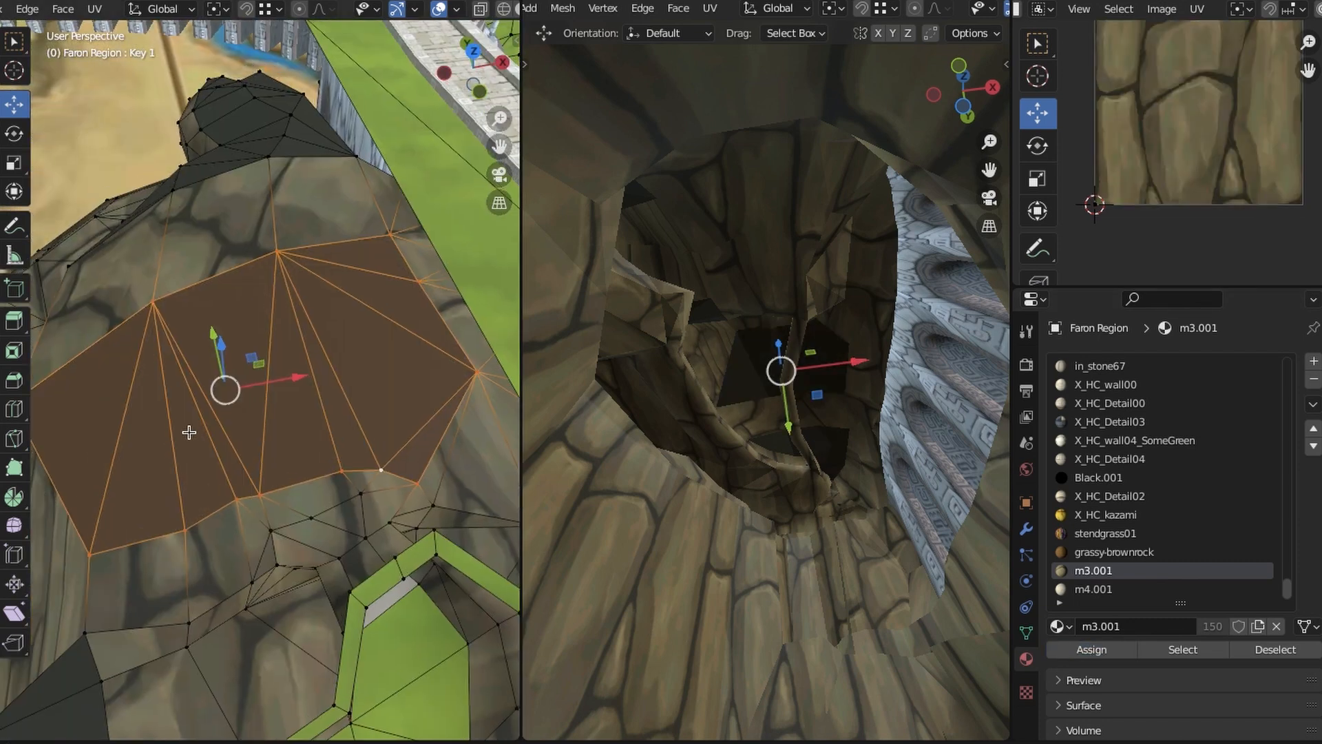
pyautogui.moveTo(188, 431); pyautogui.dragTo(331, 414, button='middle')
# Select all m3.001 faces, unwrap them with Cube Projection and scale their UVs up, starting with a factor of 2
pyautogui.click(1218, 647)
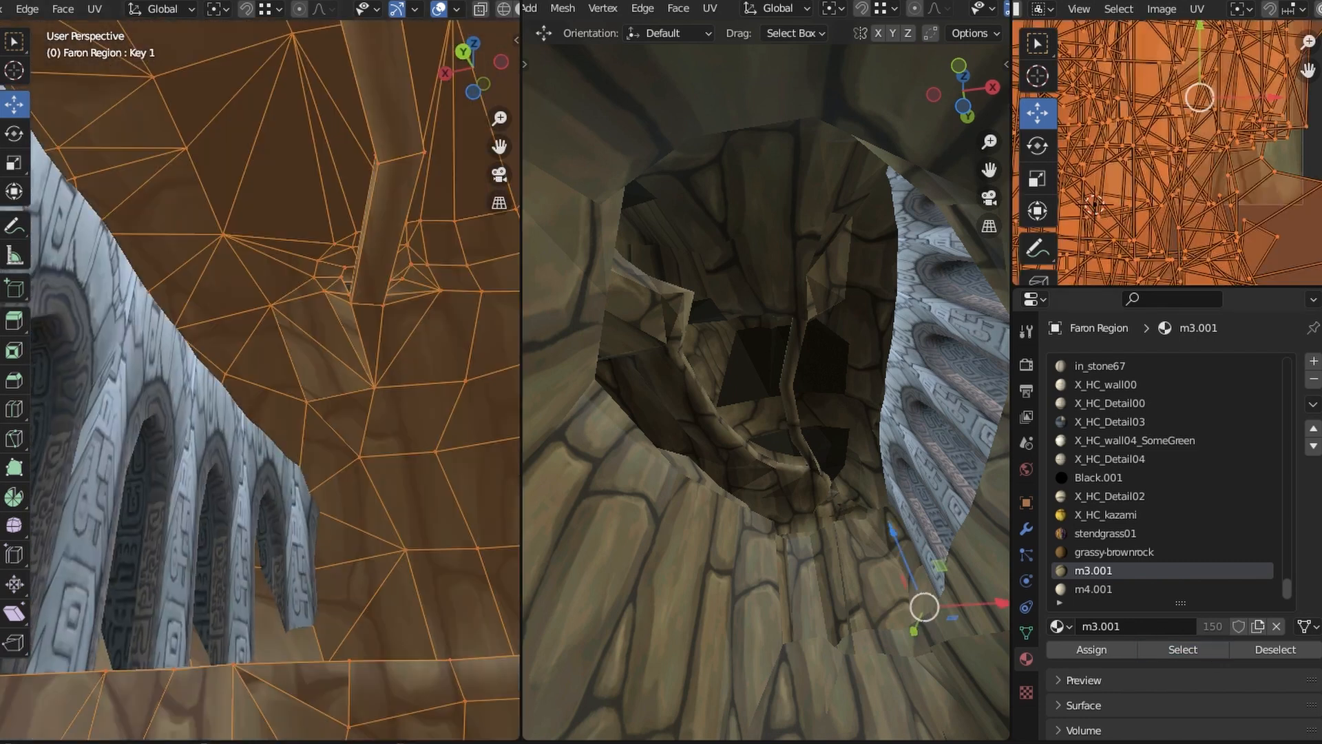
pyautogui.click(100, 9)
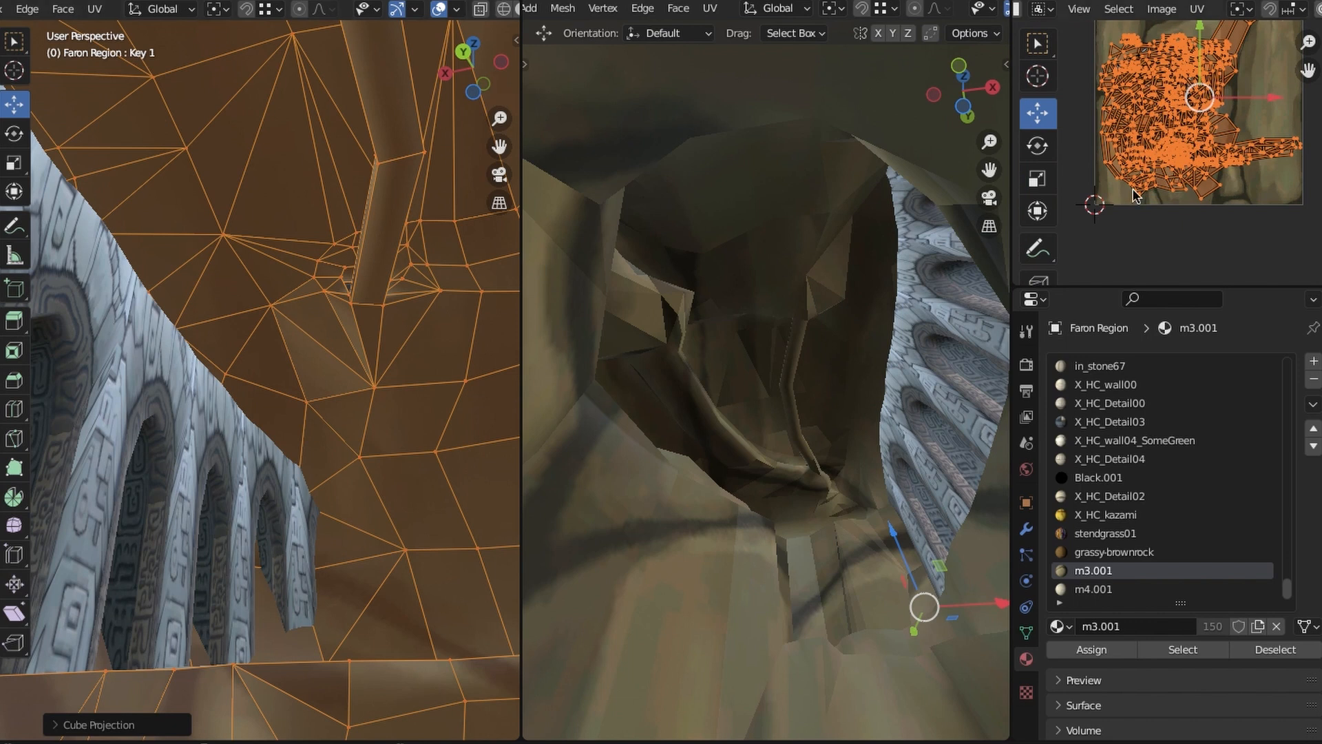
pyautogui.write('s2')
pyautogui.press('Return')
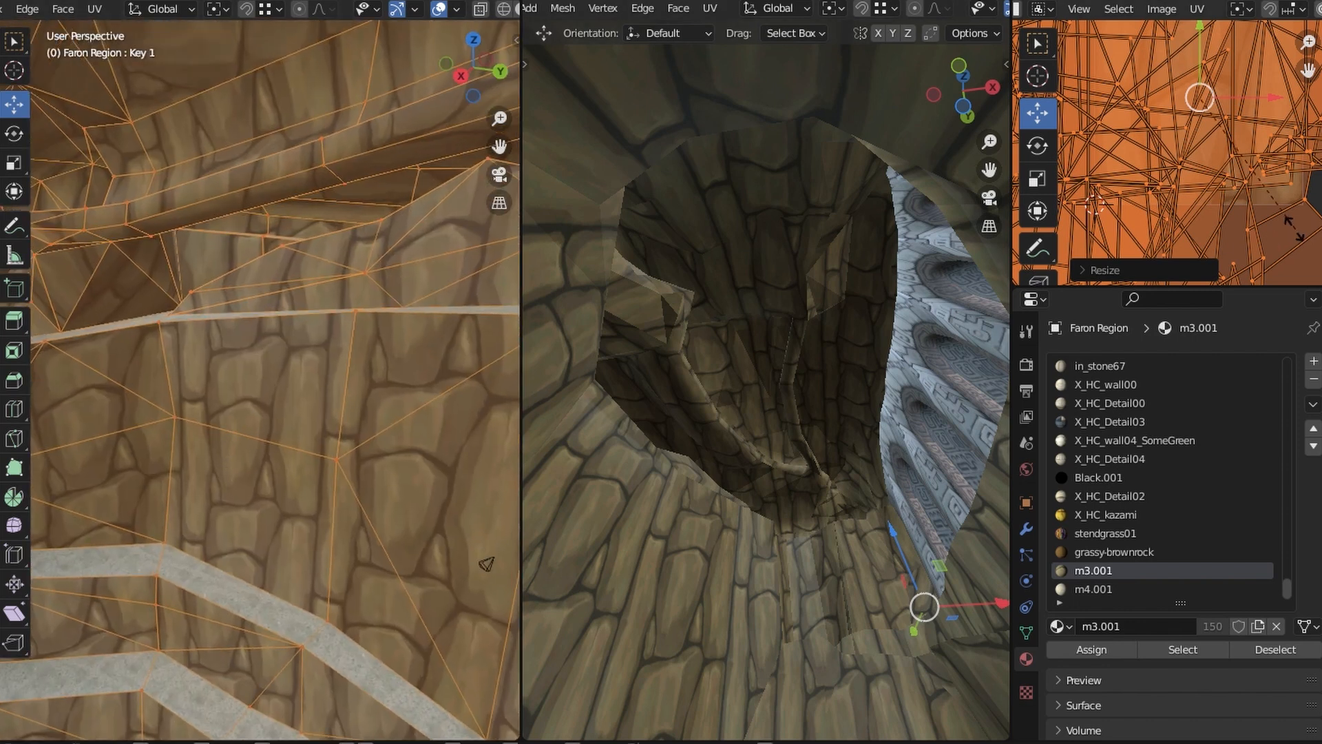
pyautogui.press('s')
pyautogui.click(856, 319)
# Make m4.001 the active material and adjust a viewport overlay option
pyautogui.click(1149, 587)
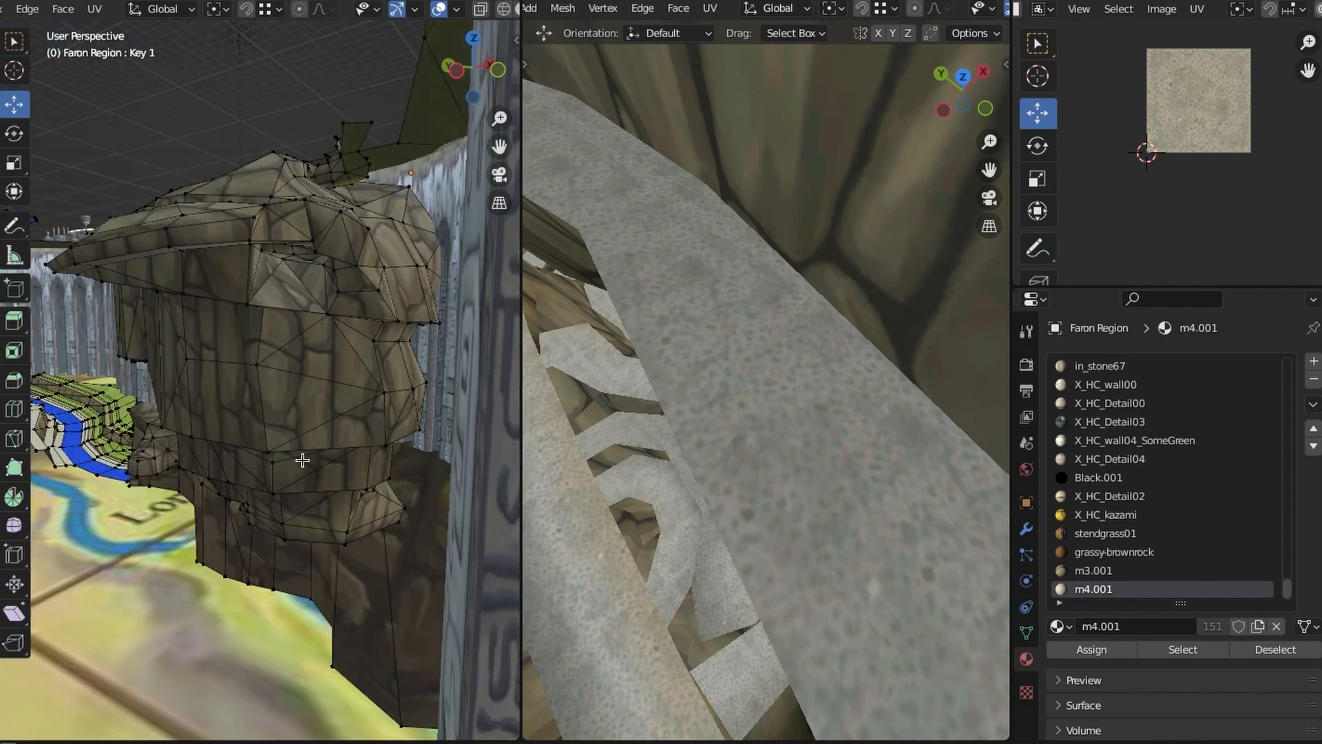
pyautogui.click(457, 10)
pyautogui.click(341, 407)
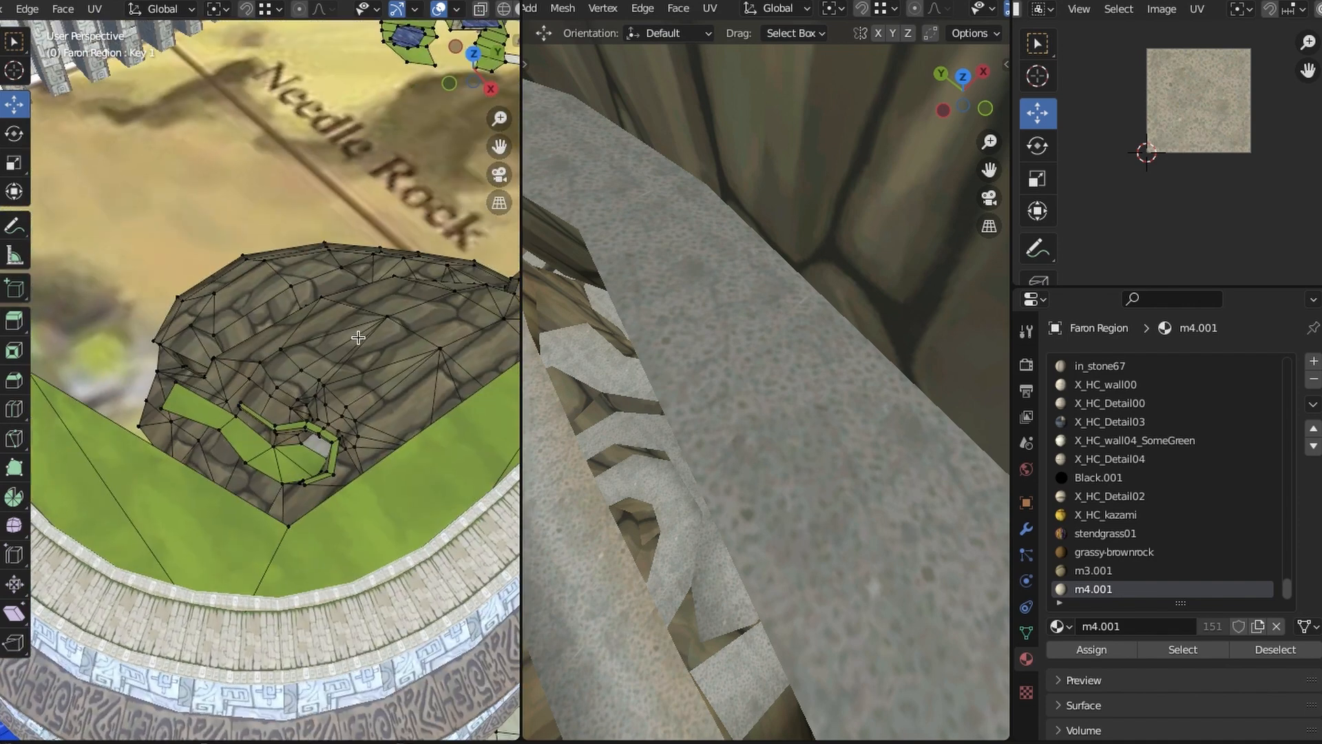
# Examine the textured rock enclosure, the spiral path inside it and the surrounding rampart from several angles
pyautogui.moveTo(358, 337); pyautogui.dragTo(448, 275, button='middle')
pyautogui.scroll(-5, 819, 361)
pyautogui.moveTo(820, 361); pyautogui.dragTo(816, 541, button='middle')
pyautogui.moveTo(827, 418); pyautogui.dragTo(792, 452, button='middle')
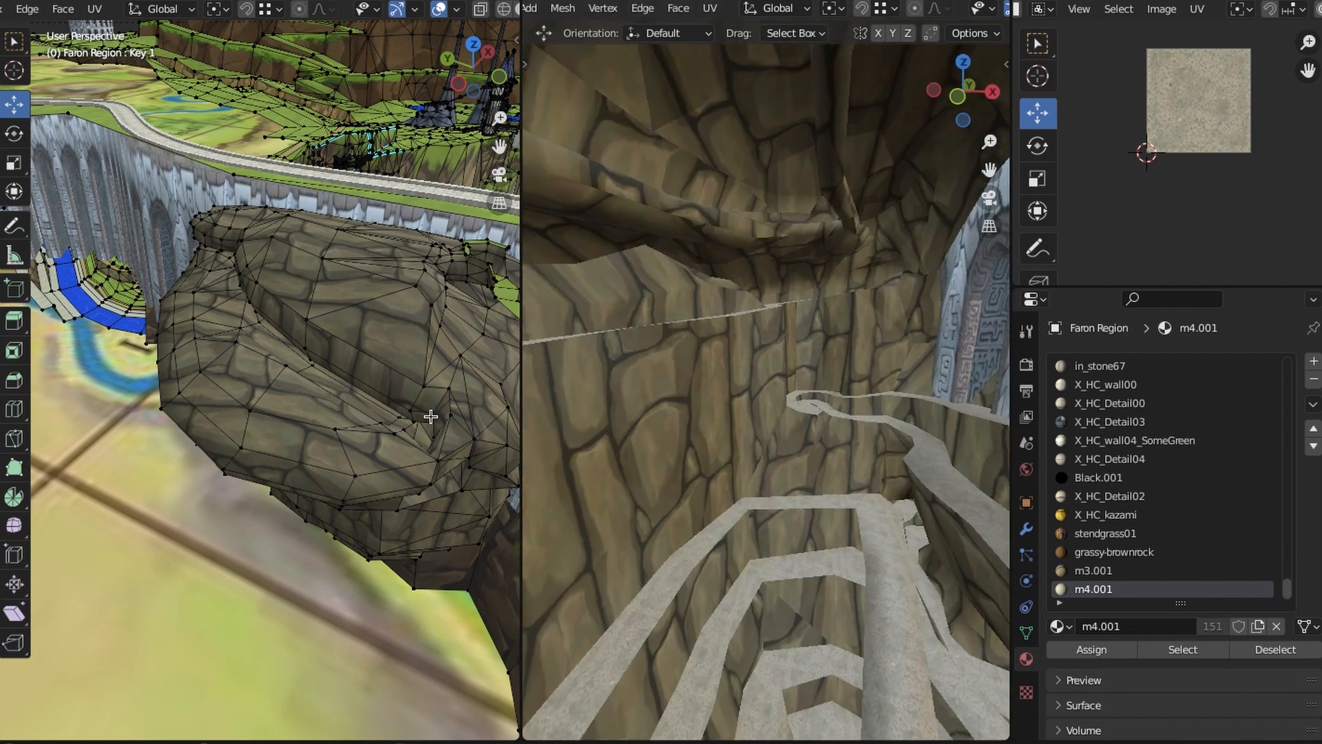
pyautogui.scroll(-1, 247, 484)
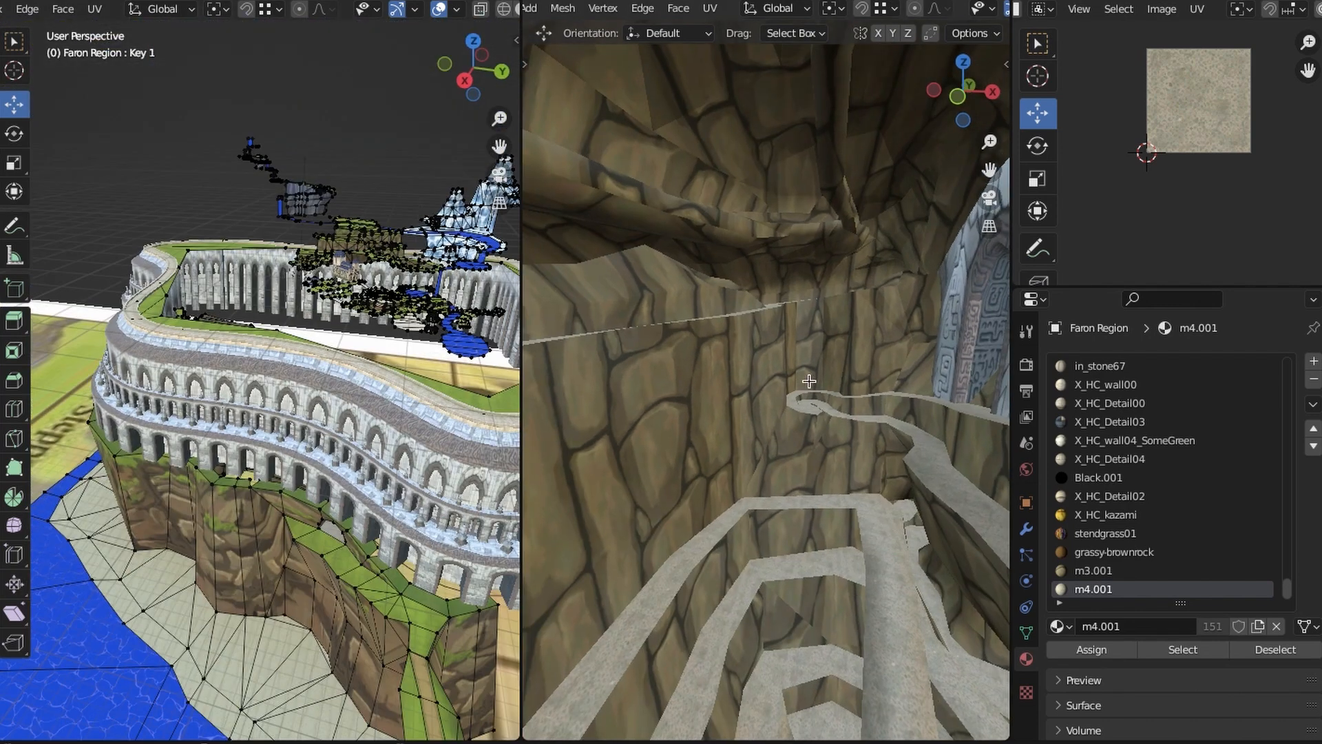
pyautogui.moveTo(781, 391); pyautogui.dragTo(831, 348, button='middle')
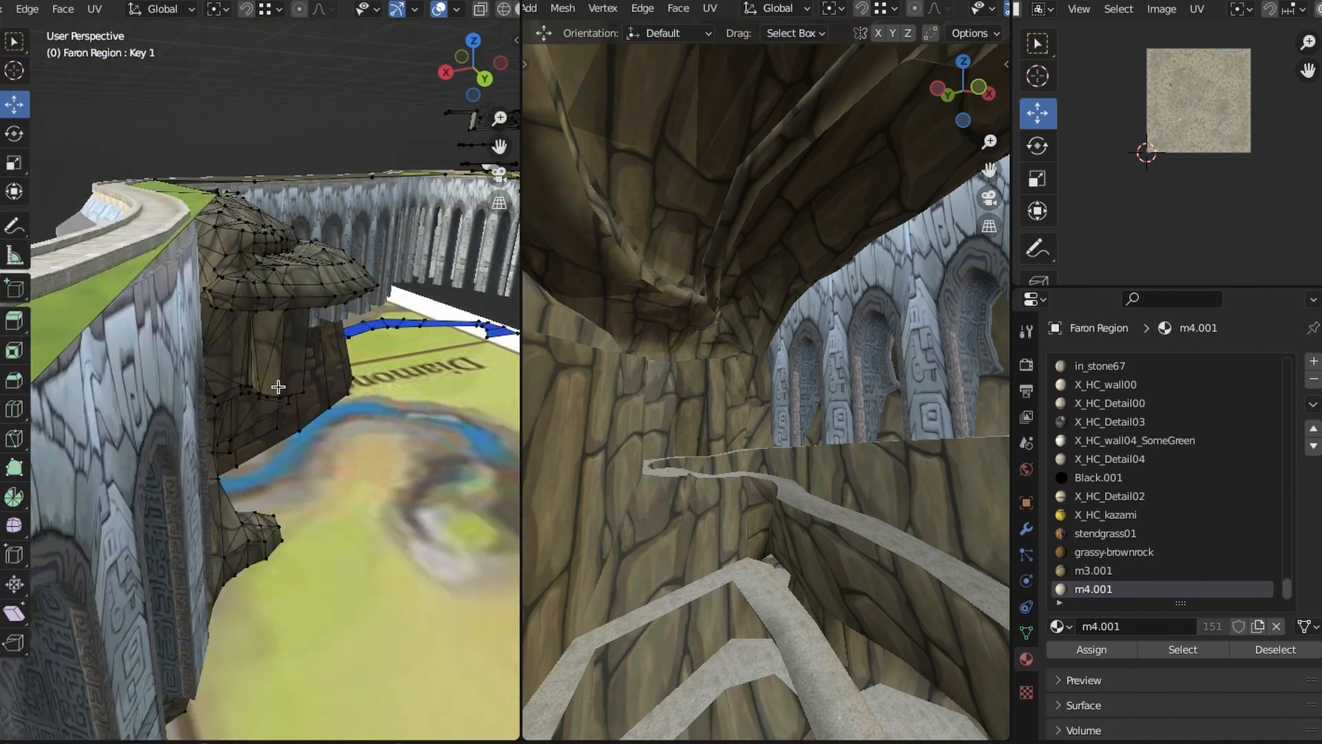
pyautogui.moveTo(70, 391); pyautogui.dragTo(139, 339, button='middle')
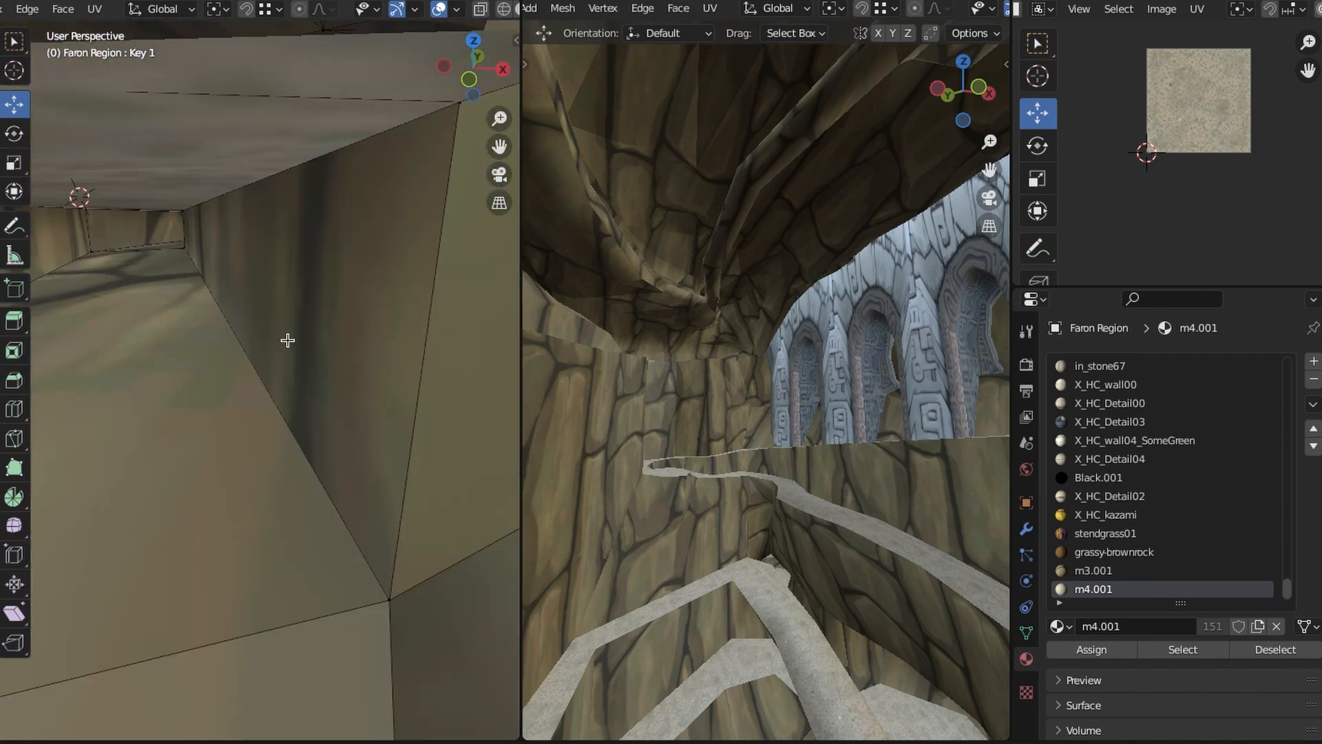
pyautogui.scroll(-8, 289, 428)
pyautogui.scroll(4, 296, 427)
pyautogui.moveTo(315, 440); pyautogui.dragTo(321, 446, button='middle')
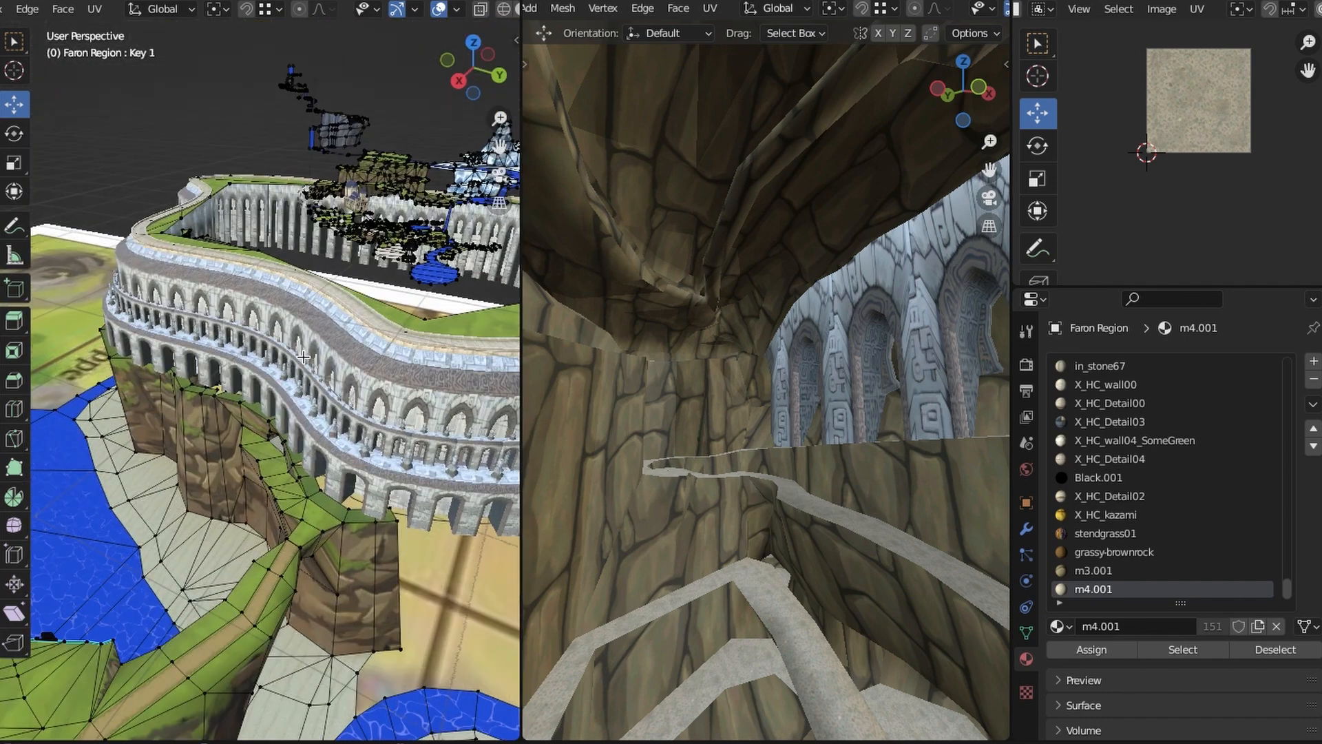
pyautogui.moveTo(303, 357); pyautogui.dragTo(307, 363, button='middle')
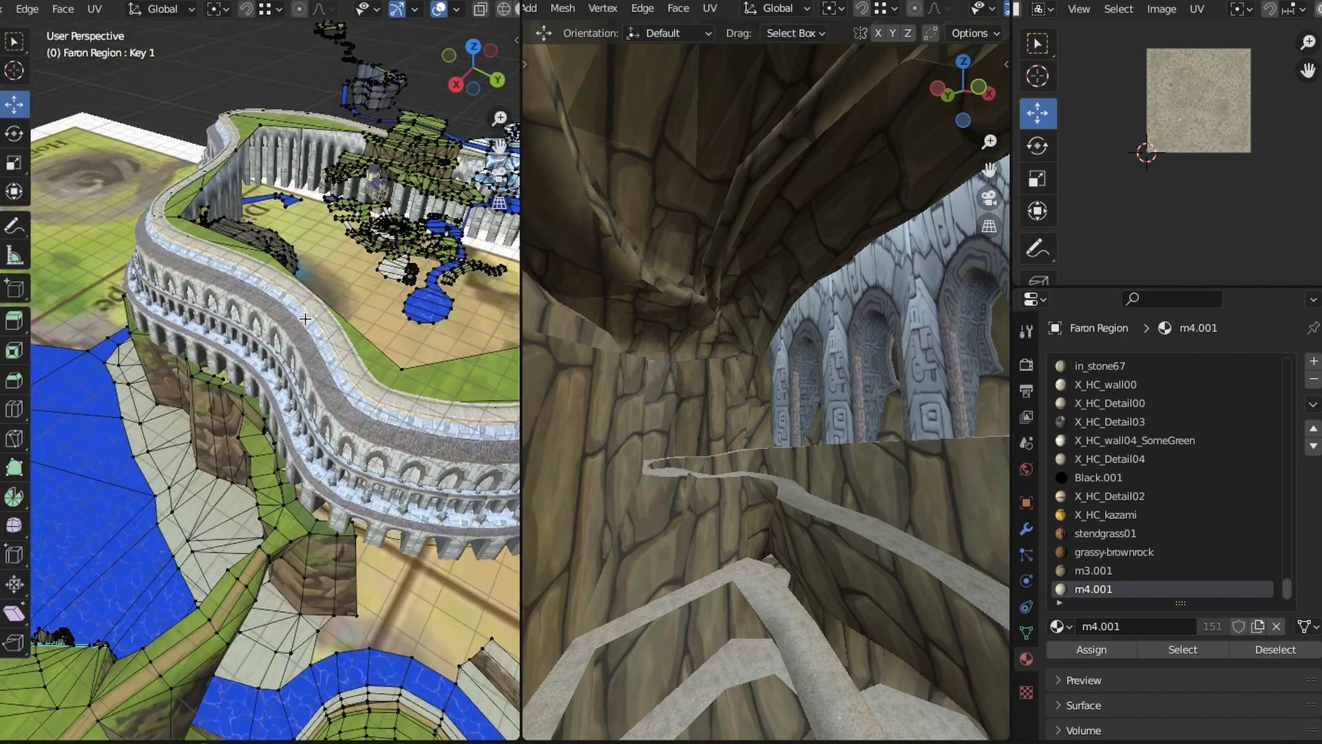